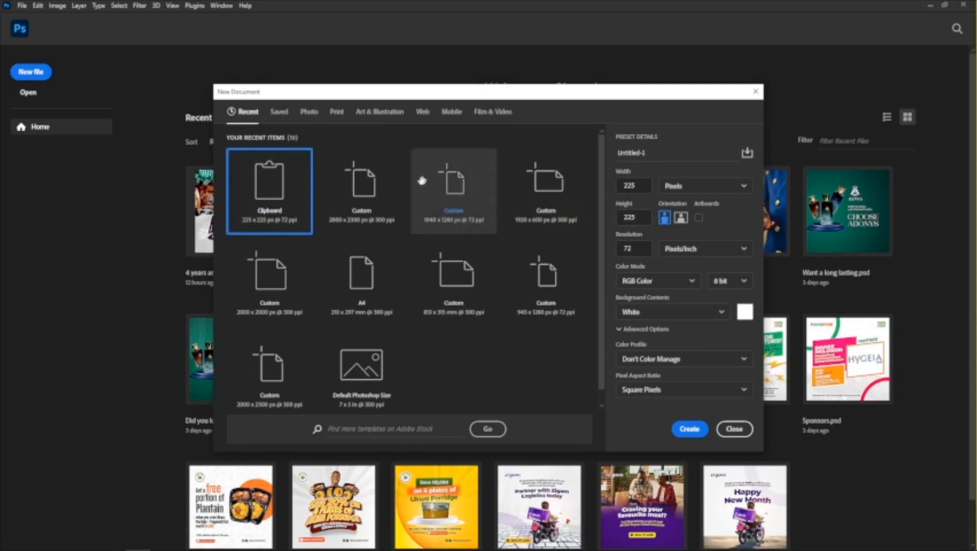
Create a new document from the recent 2000 x 2300 px, 300 ppi preset and collapse the document properties.
{"action": "left_click", "coordinate": [384, 212]}
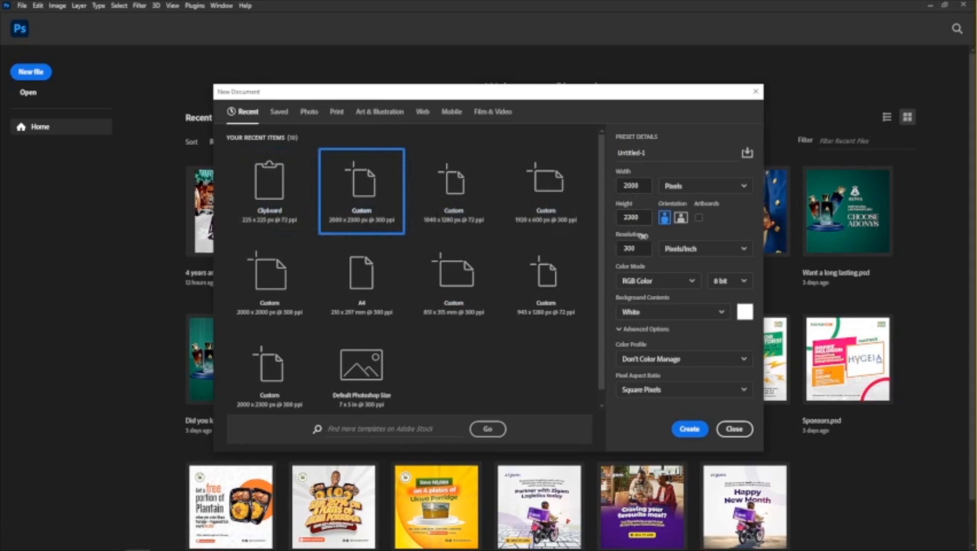
{"action": "left_click", "coordinate": [691, 429]}
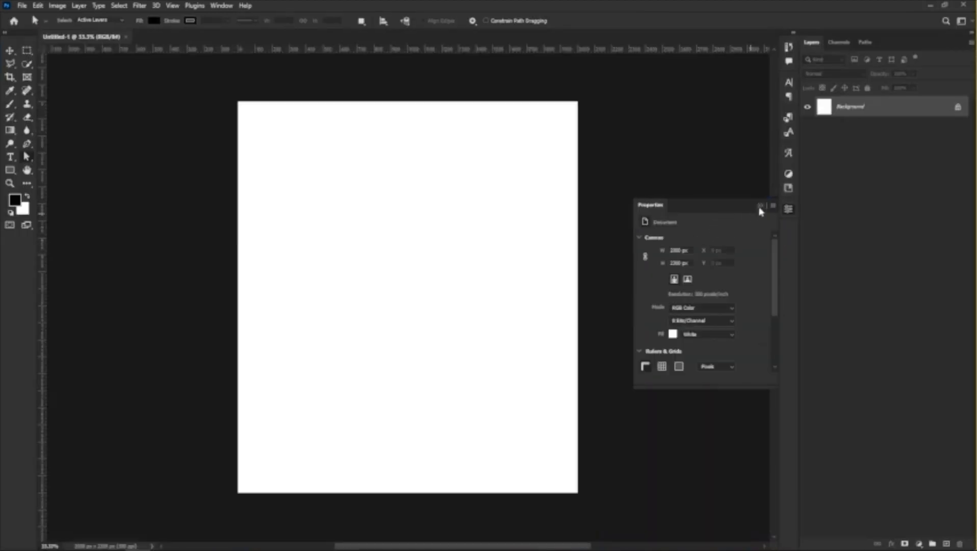
{"action": "left_click", "coordinate": [760, 205]}
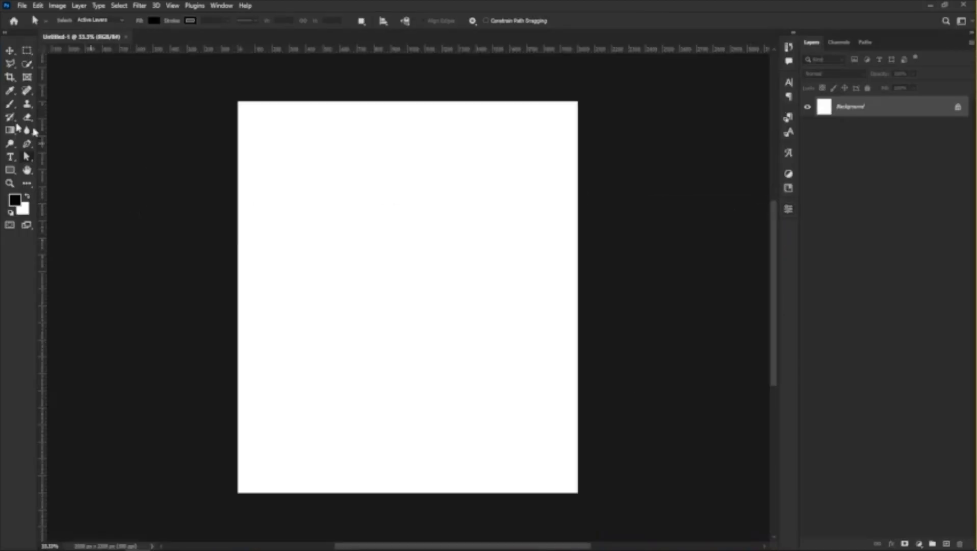
Draw a square shape of about 144 px near the upper-left corner of the canvas with the Rectangle tool.
{"action": "left_click_drag", "start_coordinate": [9, 170], "coordinate": [77, 177]}
{"action": "left_click", "coordinate": [61, 172]}
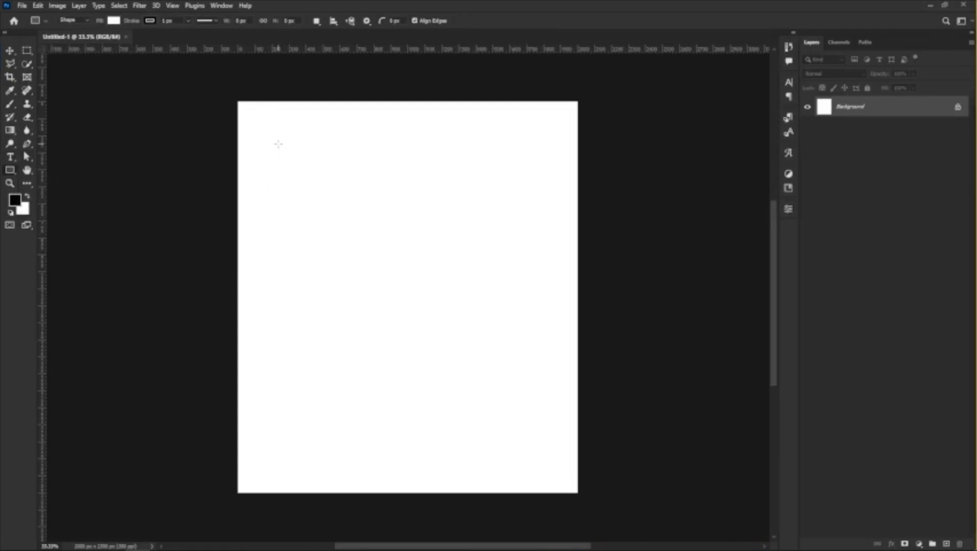
{"action": "left_click_drag", "start_coordinate": [278, 144], "coordinate": [302, 168]}
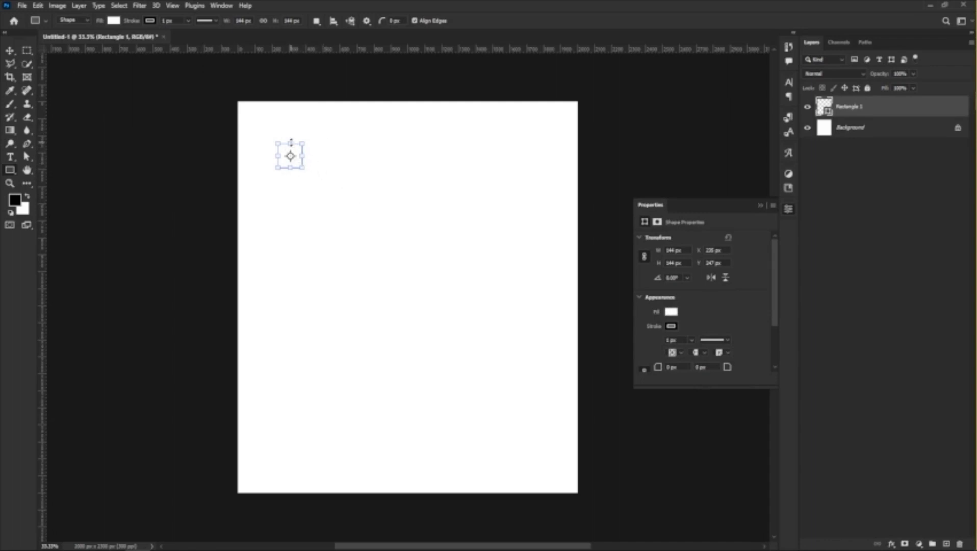
{"action": "scroll", "coordinate": [269, 147], "scroll_direction": "up", "scroll_amount": 3}
{"action": "scroll", "coordinate": [280, 190], "scroll_direction": "up", "scroll_amount": 2}
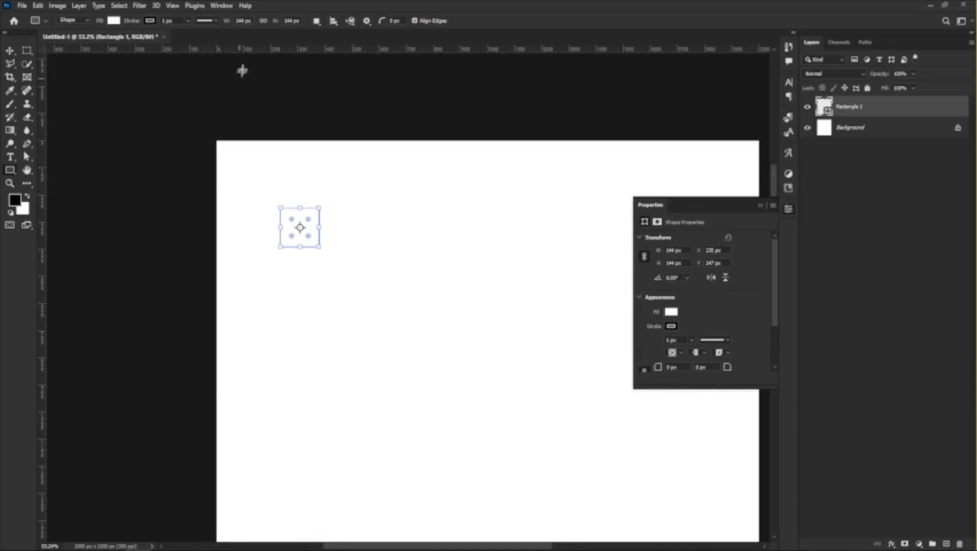
Set the square's width and height to 200 px each.
{"action": "left_click", "coordinate": [246, 20]}
{"action": "type", "text": "200"}
{"action": "key", "text": "Tab"}
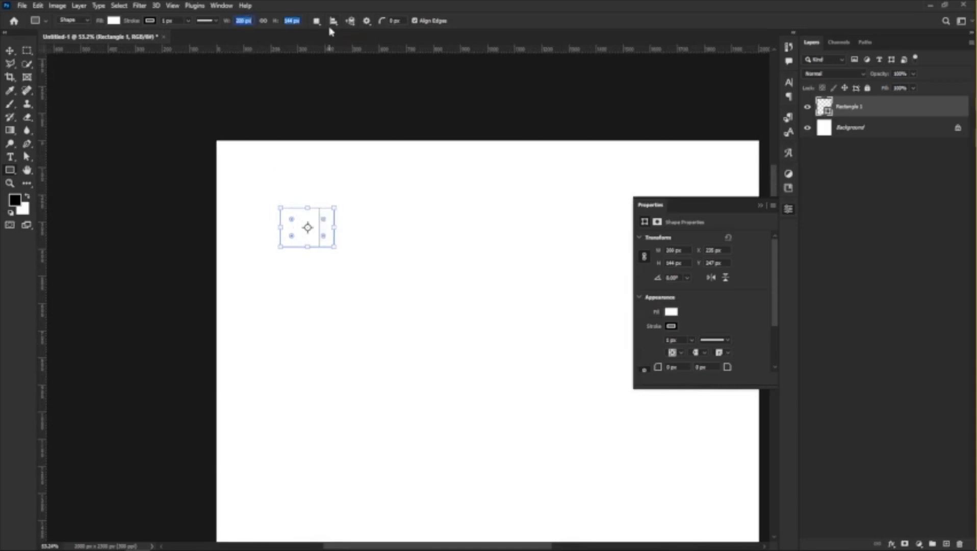
{"action": "type", "text": "200"}
{"action": "key", "text": "Return"}
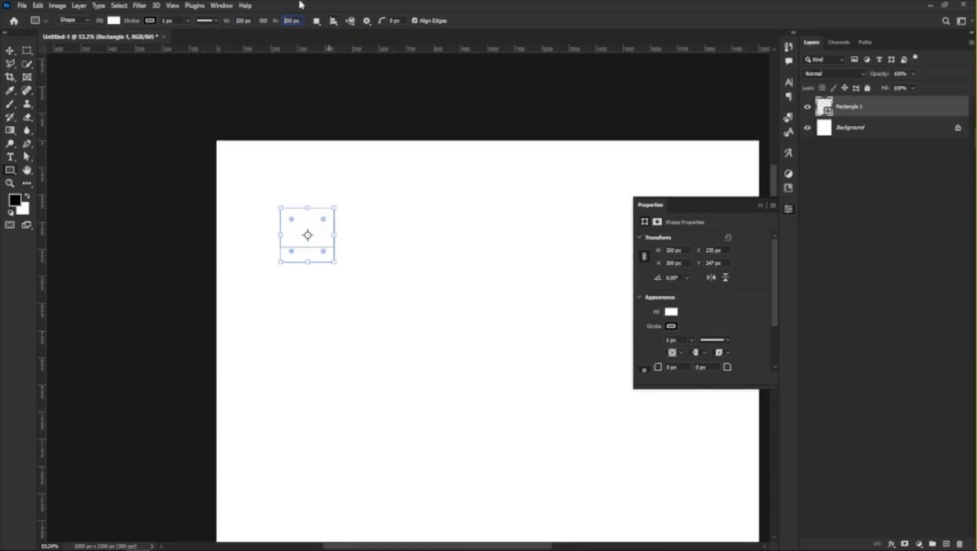
Move the square into the canvas's top-left corner and place guides along its right and lower edges.
{"action": "left_click", "coordinate": [9, 51]}
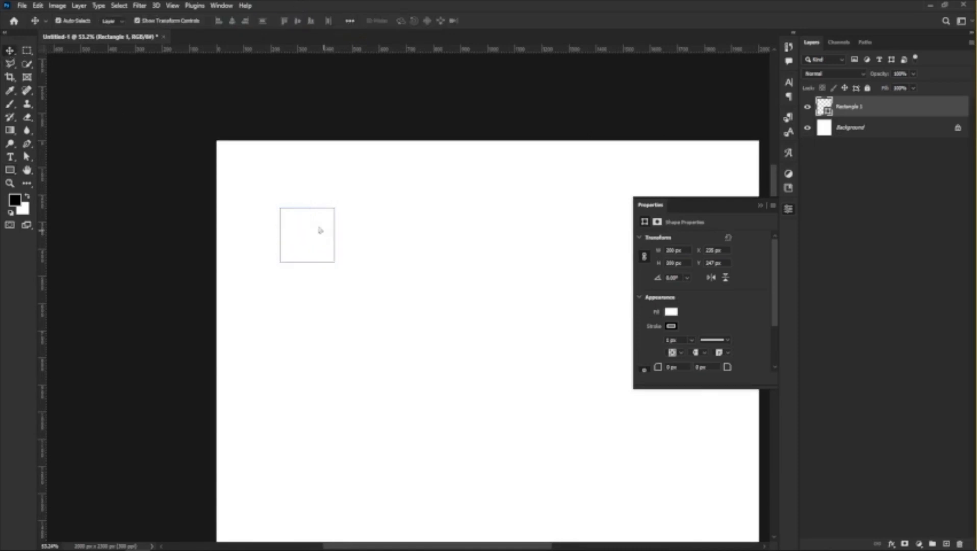
{"action": "left_click_drag", "start_coordinate": [321, 227], "coordinate": [257, 160]}
{"action": "left_click_drag", "start_coordinate": [43, 148], "coordinate": [271, 163]}
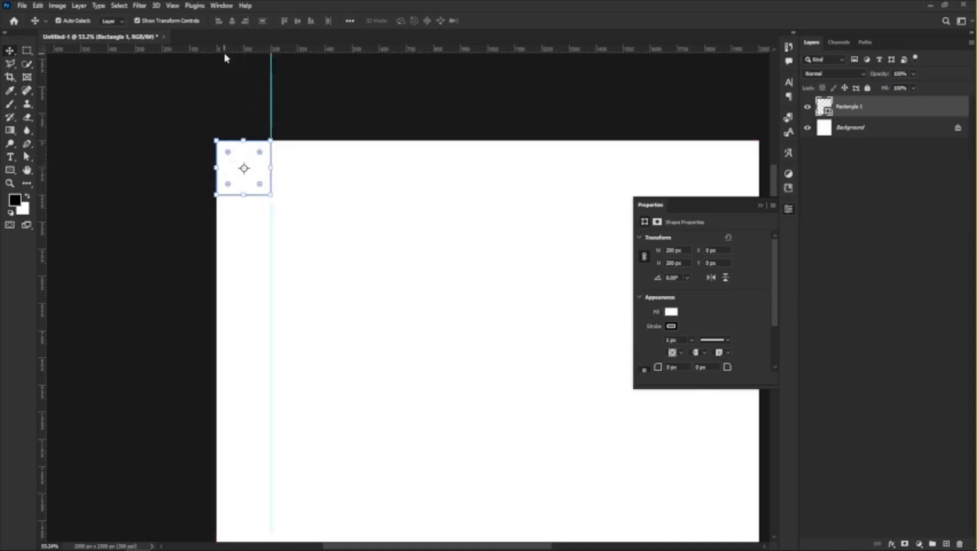
{"action": "left_click_drag", "start_coordinate": [225, 54], "coordinate": [244, 195]}
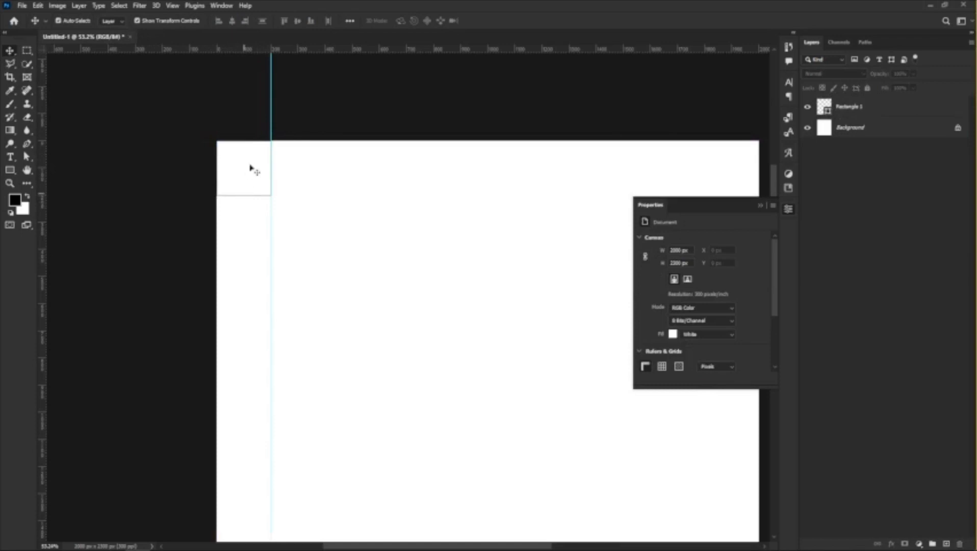
Move the 200 px square into the bottom-right corner of the canvas.
{"action": "key", "text": "ctrl+minus"}
{"action": "key", "text": "ctrl+minus"}
{"action": "key", "text": "ctrl+minus"}
{"action": "left_click", "coordinate": [333, 245]}
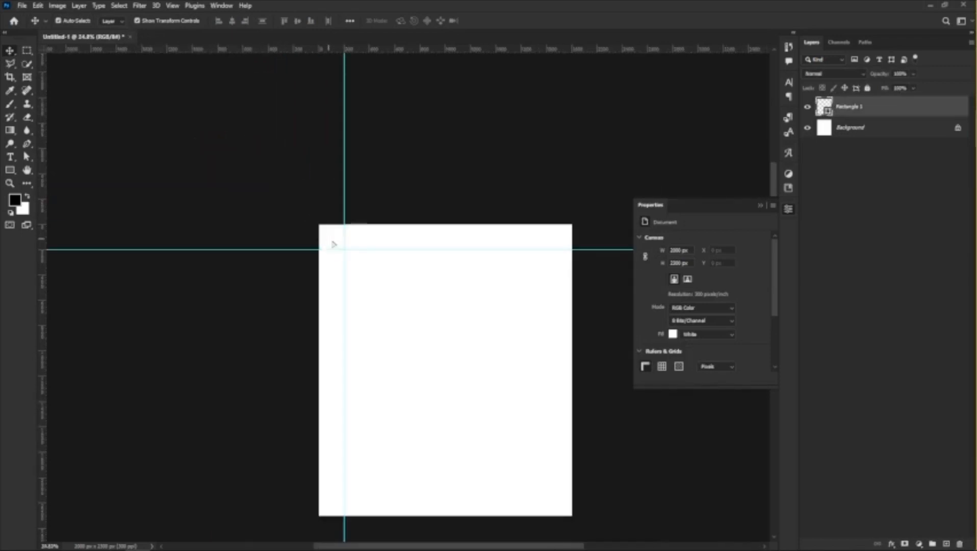
{"action": "left_click_drag", "start_coordinate": [333, 244], "coordinate": [559, 510]}
{"action": "scroll", "coordinate": [642, 515], "scroll_direction": "up", "scroll_amount": 5}
{"action": "scroll", "coordinate": [591, 367], "scroll_direction": "down", "scroll_amount": 7}
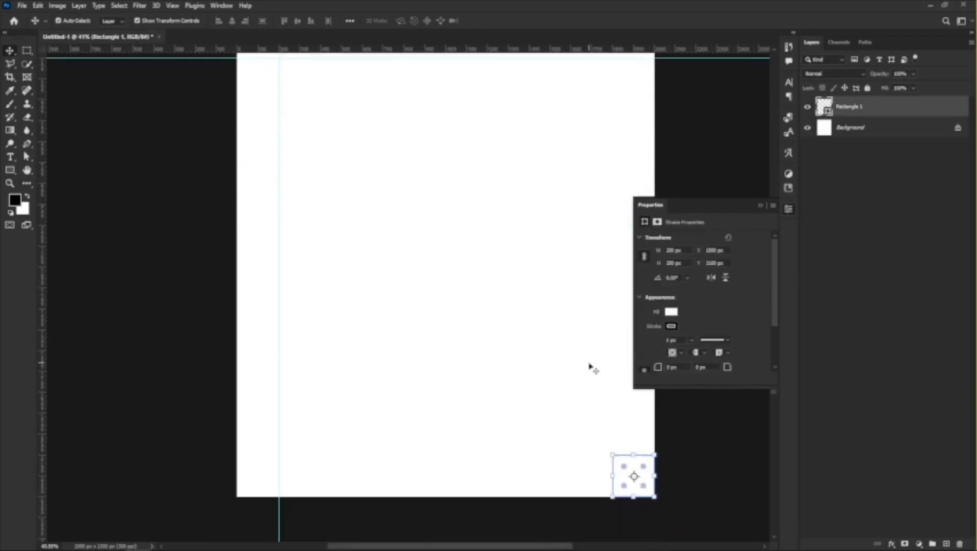
Place guides along the upper and left edges of the square in the bottom-right corner, and delete the square.
{"action": "scroll", "coordinate": [591, 368], "scroll_direction": "down", "scroll_amount": 2}
{"action": "left_click_drag", "start_coordinate": [612, 51], "coordinate": [633, 414]}
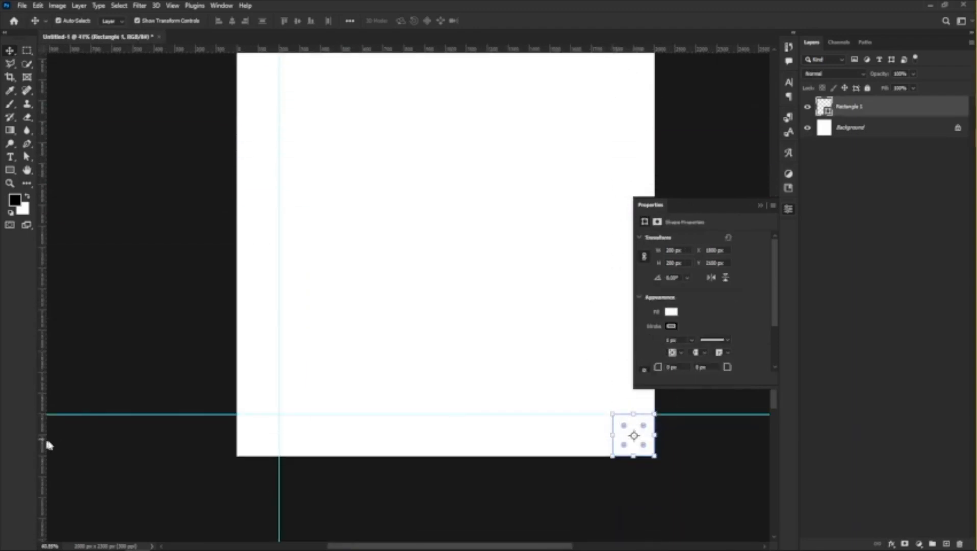
{"action": "left_click_drag", "start_coordinate": [45, 444], "coordinate": [614, 421]}
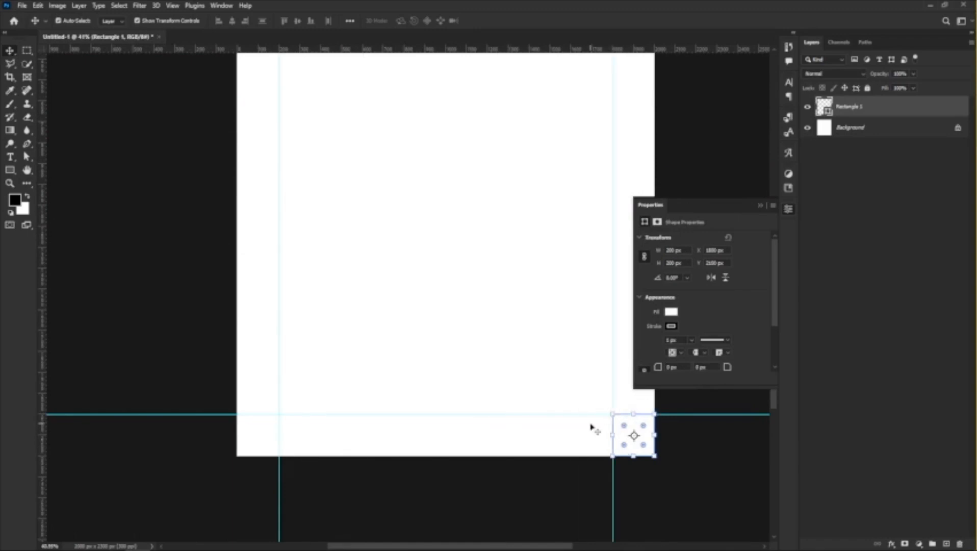
{"action": "key", "text": "Delete"}
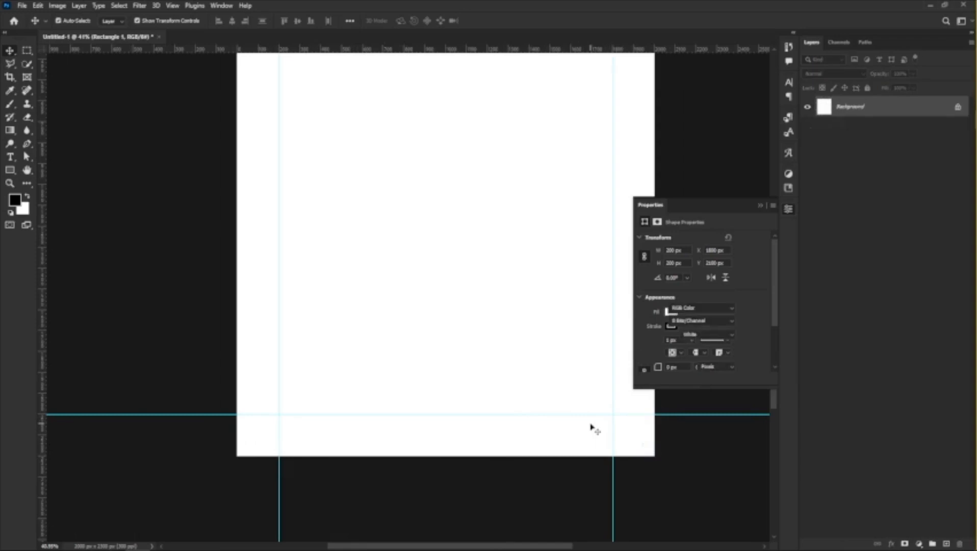
{"action": "scroll", "coordinate": [387, 388], "scroll_direction": "down", "scroll_amount": 4}
{"action": "scroll", "coordinate": [427, 297], "scroll_direction": "up", "scroll_amount": 3}
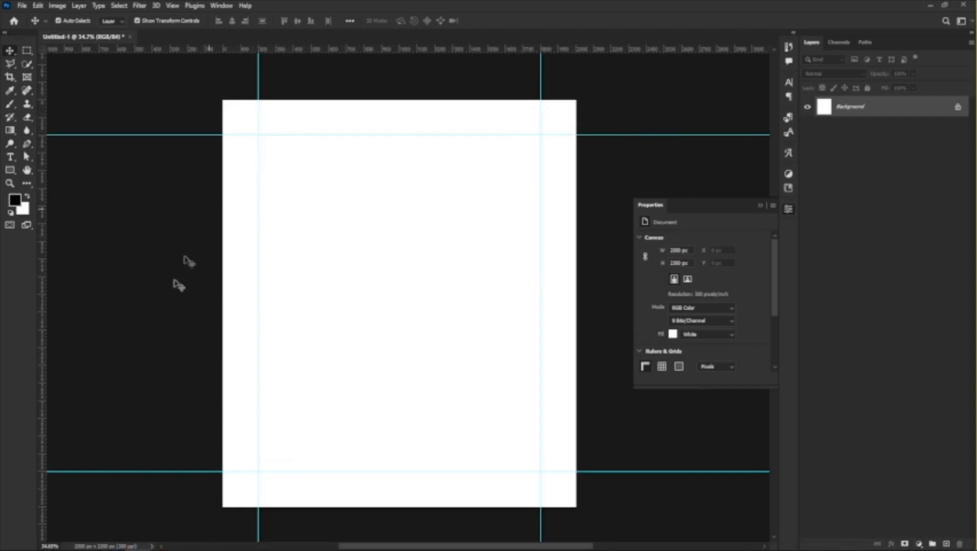
Edit the Gradient tool's gradient, setting its start colour stop to magenta with H 311, S 100%, B 67%.
{"action": "mouse_move", "coordinate": [113, 540]}
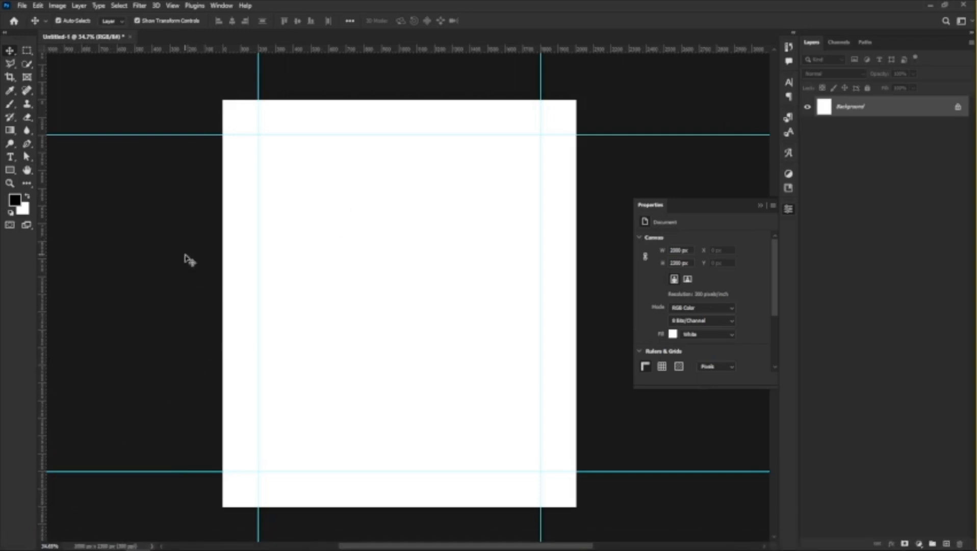
{"action": "right_click", "coordinate": [12, 131]}
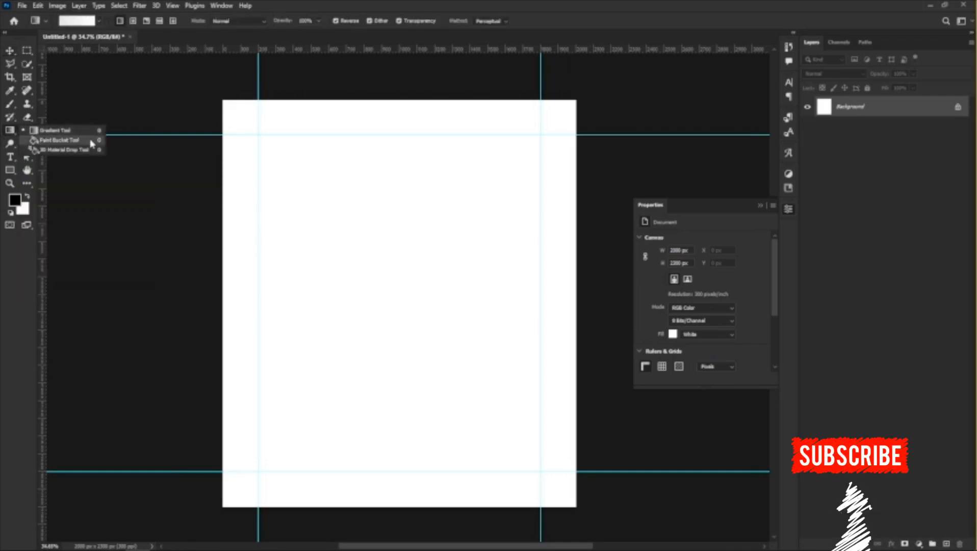
{"action": "left_click", "coordinate": [64, 132]}
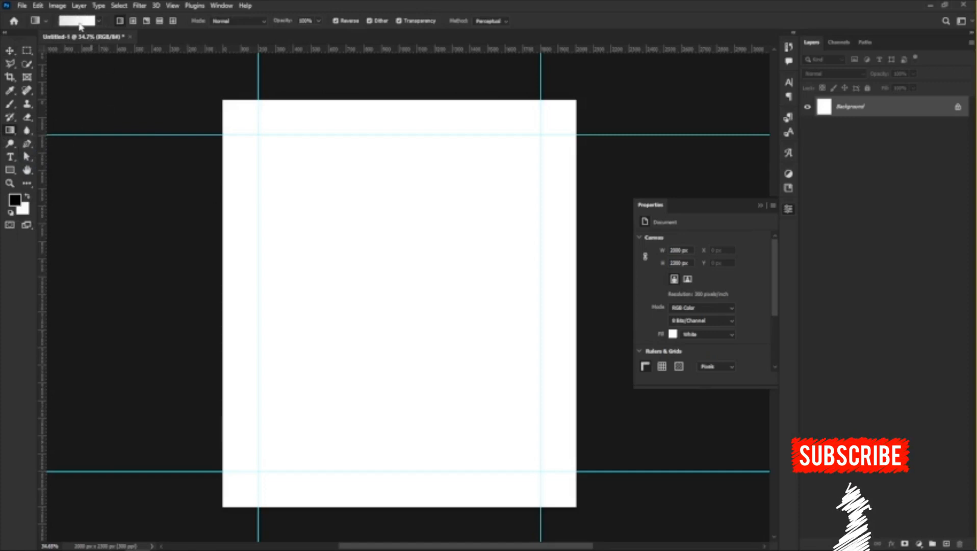
{"action": "left_click", "coordinate": [77, 21]}
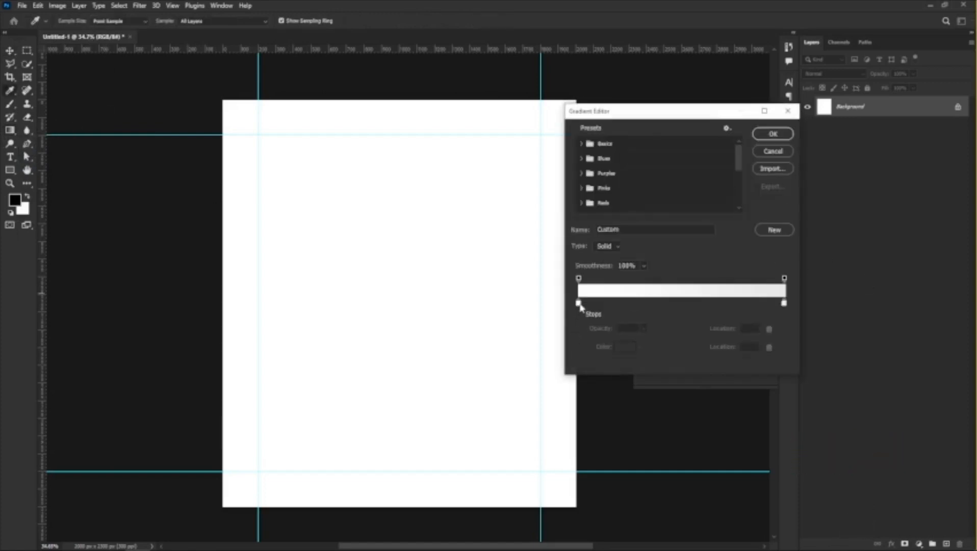
{"action": "left_click", "coordinate": [578, 303]}
{"action": "left_click", "coordinate": [623, 350]}
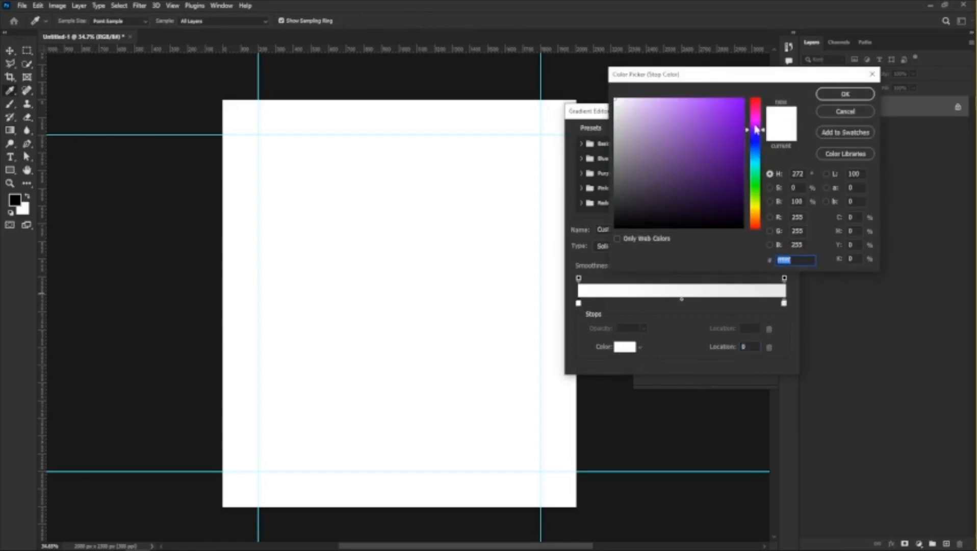
{"action": "mouse_move", "coordinate": [757, 129]}
{"action": "left_mouse_down"}
{"action": "mouse_move", "coordinate": [738, 98]}
{"action": "mouse_move", "coordinate": [742, 125]}
{"action": "left_mouse_up"}
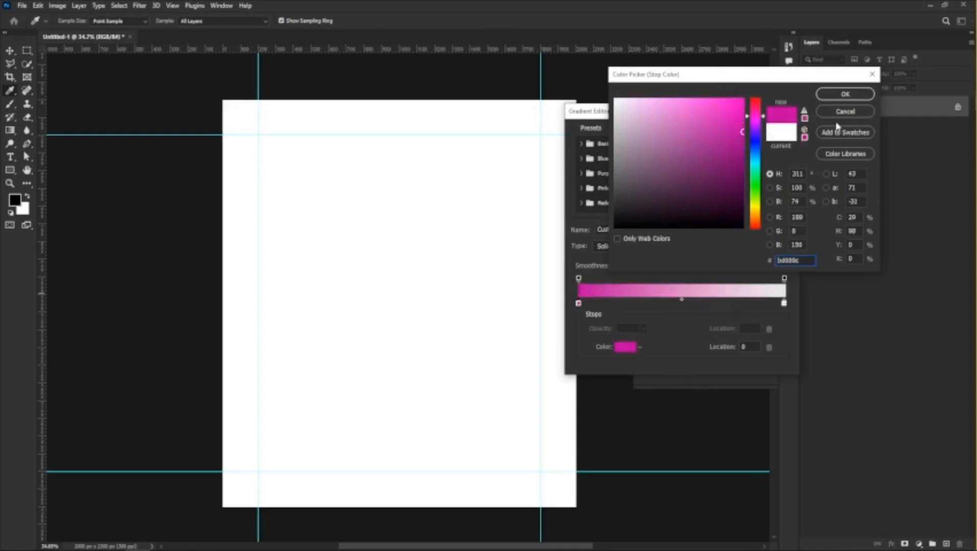
{"action": "left_click_drag", "start_coordinate": [748, 128], "coordinate": [753, 146]}
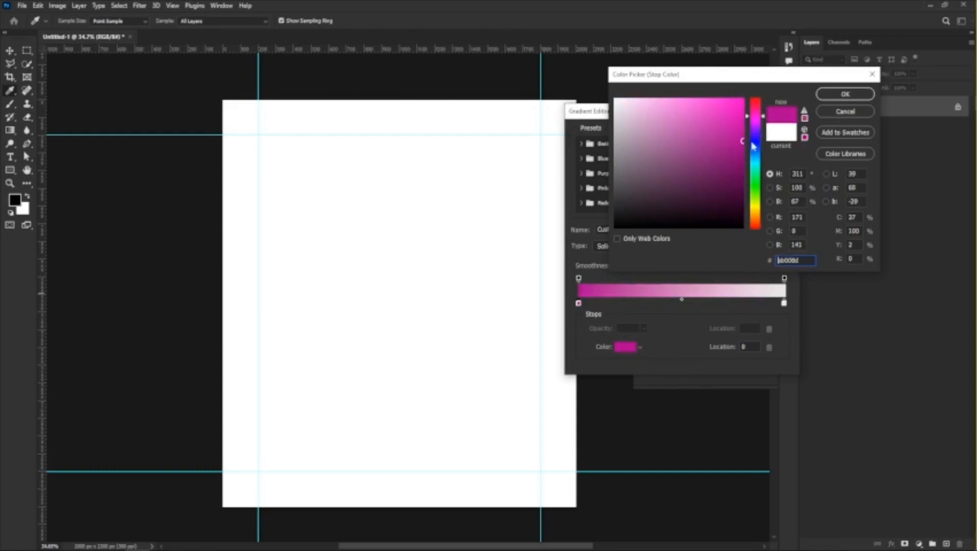
{"action": "left_click", "coordinate": [831, 97]}
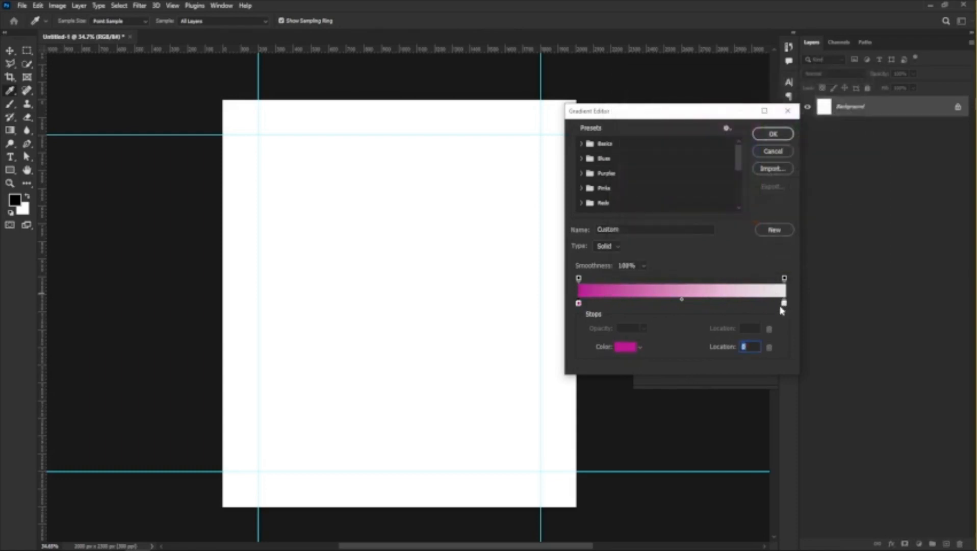
Set the gradient's end colour stop to dark purple with H 311, S 100%, B 23%, and accept the gradient.
{"action": "left_click", "coordinate": [784, 304]}
{"action": "left_click", "coordinate": [622, 351]}
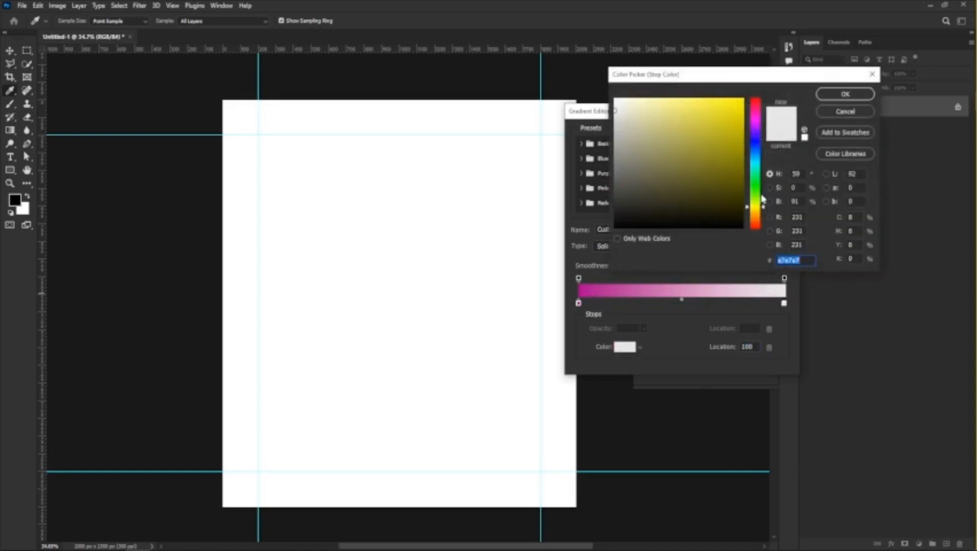
{"action": "left_click", "coordinate": [758, 115]}
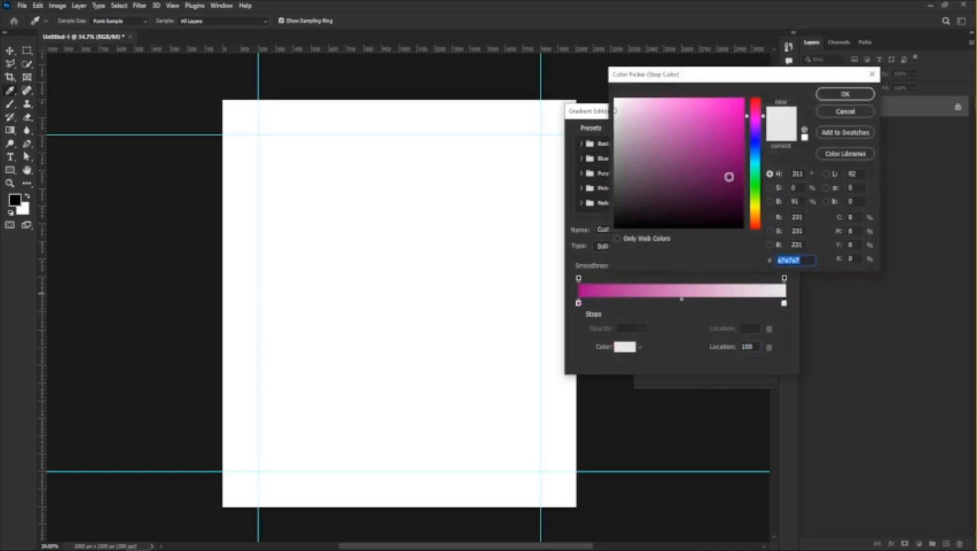
{"action": "type", "text": "3a0030"}
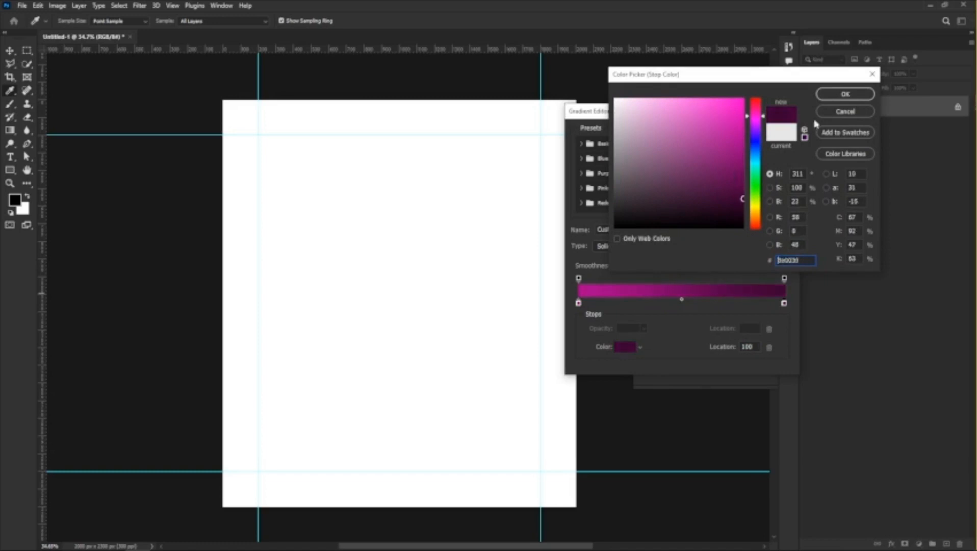
{"action": "left_click", "coordinate": [844, 94]}
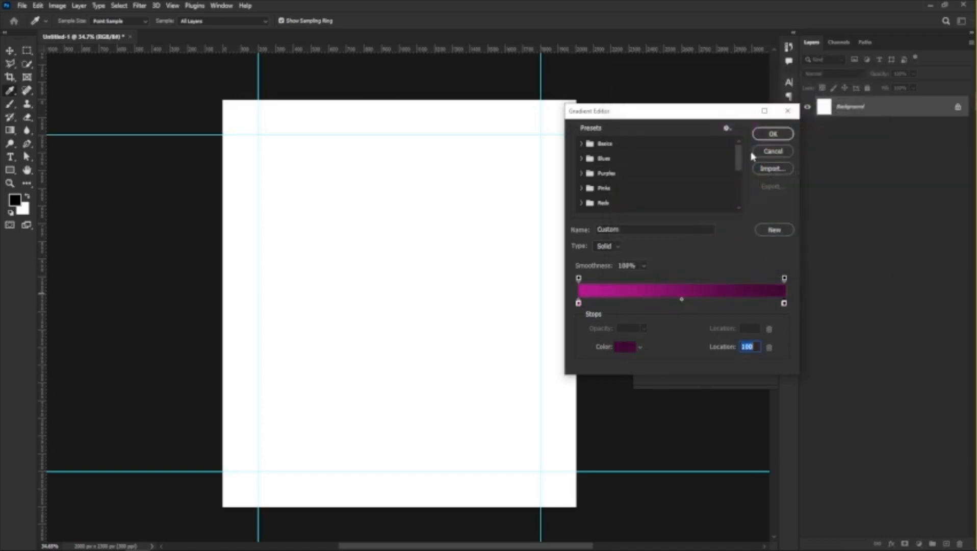
{"action": "left_click", "coordinate": [773, 135]}
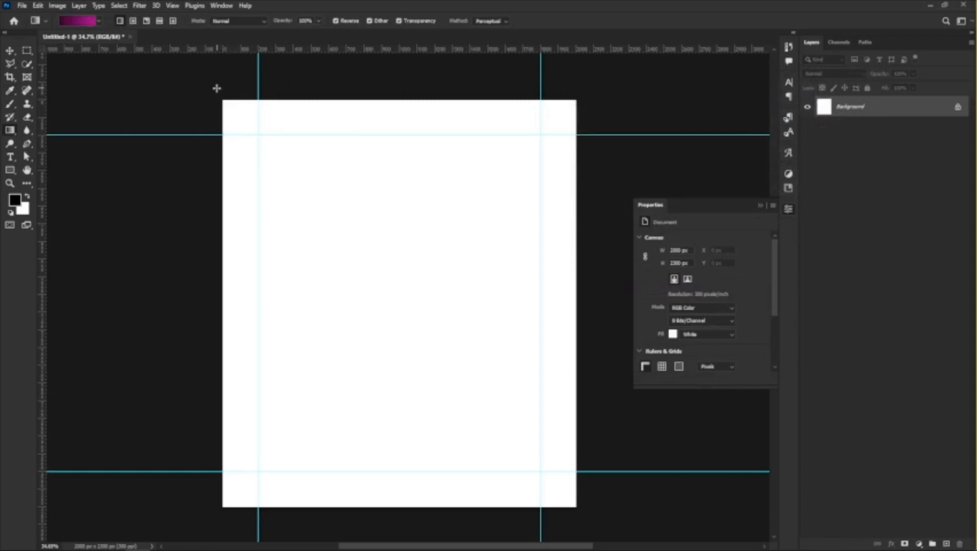
Fill the background with the gradient diagonally from the top-left to the bottom-right corner, with Reverse turned off.
{"action": "left_click_drag", "start_coordinate": [214, 85], "coordinate": [609, 532]}
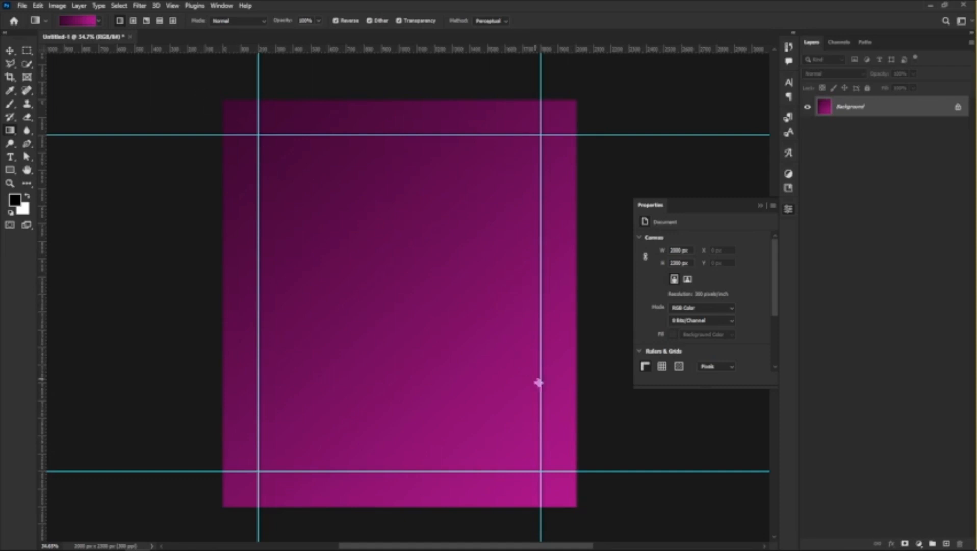
{"action": "left_click", "coordinate": [336, 23]}
{"action": "left_click_drag", "start_coordinate": [217, 89], "coordinate": [606, 535]}
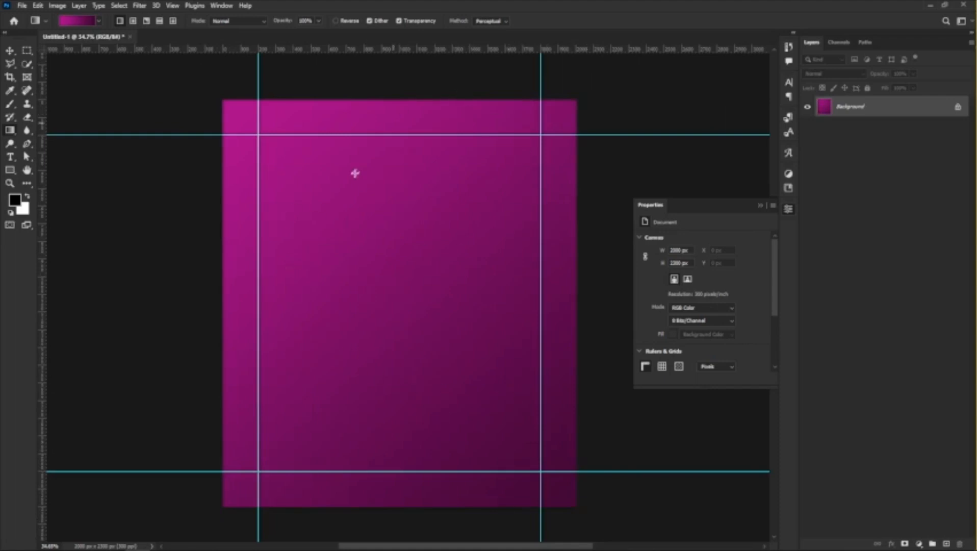
{"action": "left_click", "coordinate": [11, 52]}
Switch to File Explorer and open the BG folder inside recuva in Documents.
{"action": "mouse_move", "coordinate": [224, 548]}
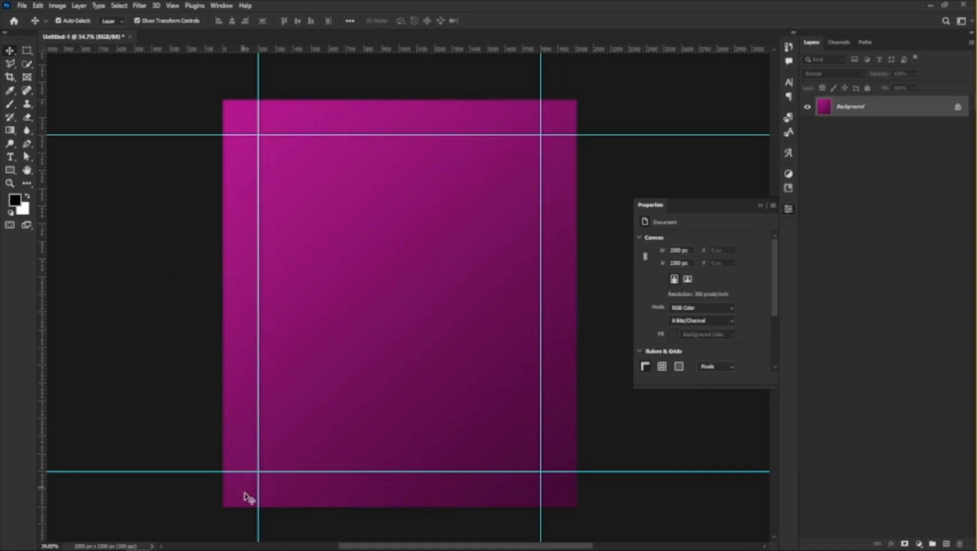
{"action": "mouse_move", "coordinate": [162, 541]}
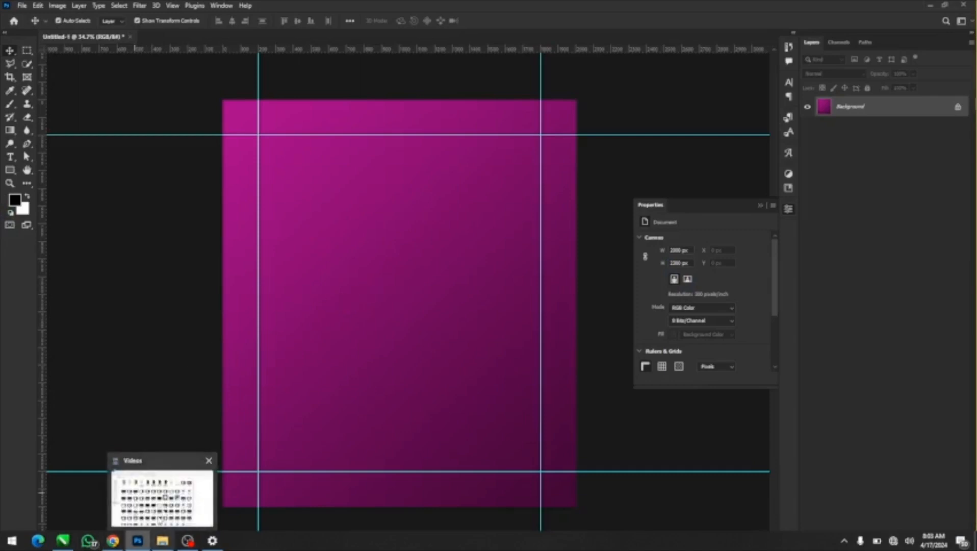
{"action": "left_click", "coordinate": [170, 495]}
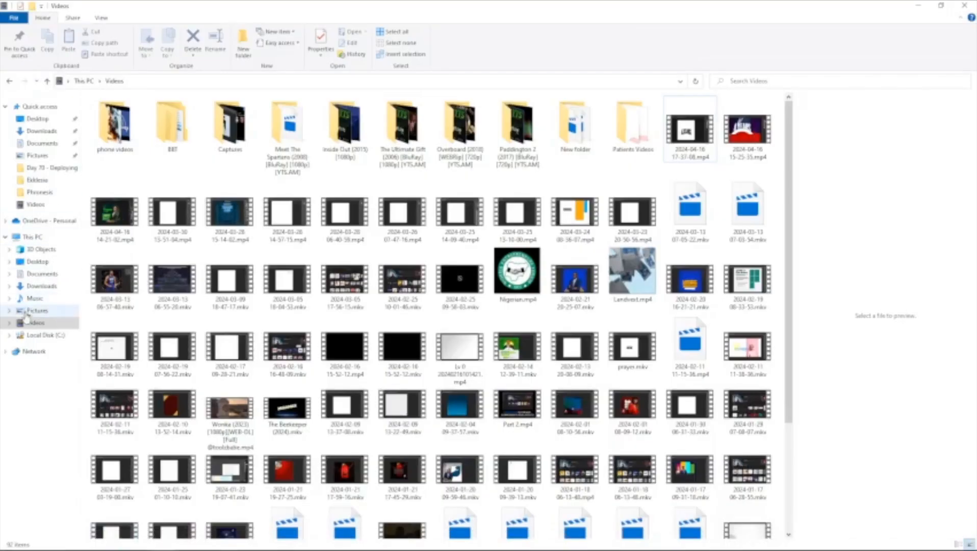
{"action": "left_click", "coordinate": [42, 273]}
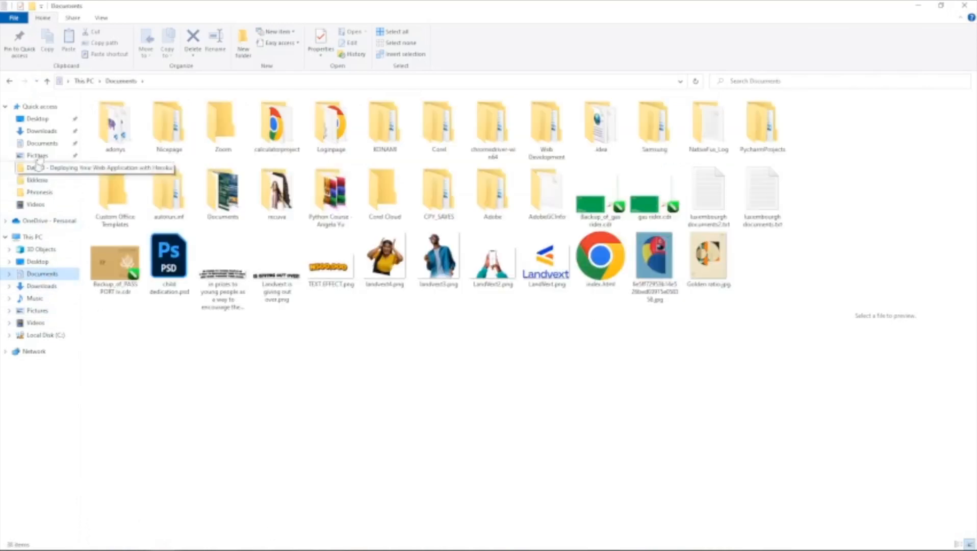
{"action": "left_click", "coordinate": [42, 143]}
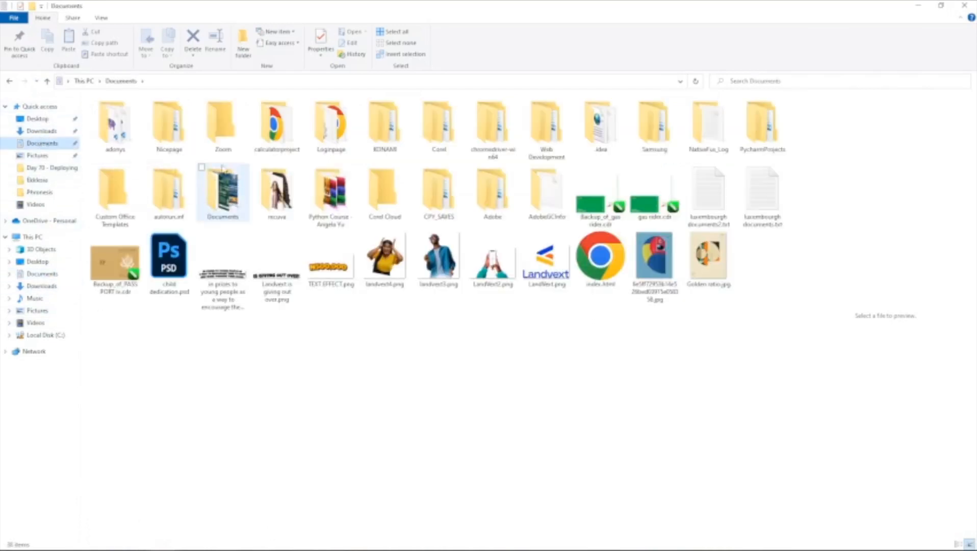
{"action": "double_click", "coordinate": [275, 189]}
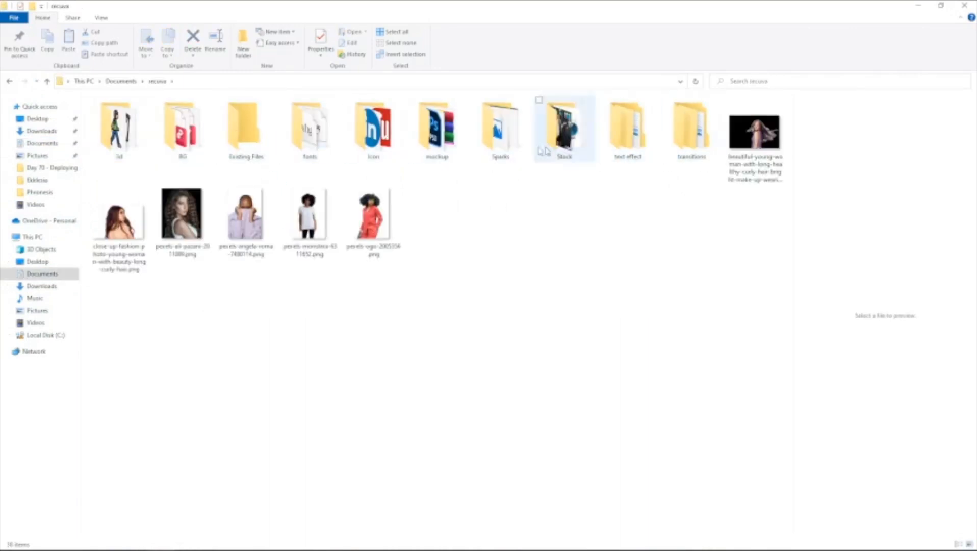
{"action": "left_click", "coordinate": [192, 152]}
{"action": "double_click", "coordinate": [193, 152]}
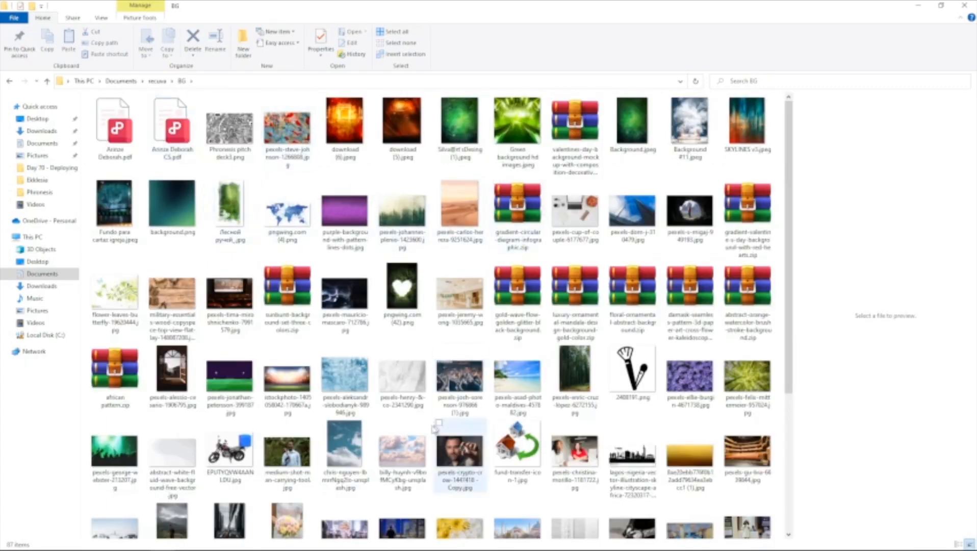
Place Phronesis pitch deck3.png in the Photoshop document and enlarge it from its centre to about 3654 x 2402 px, covering the canvas.
{"action": "scroll", "coordinate": [414, 402], "scroll_direction": "down", "scroll_amount": 3}
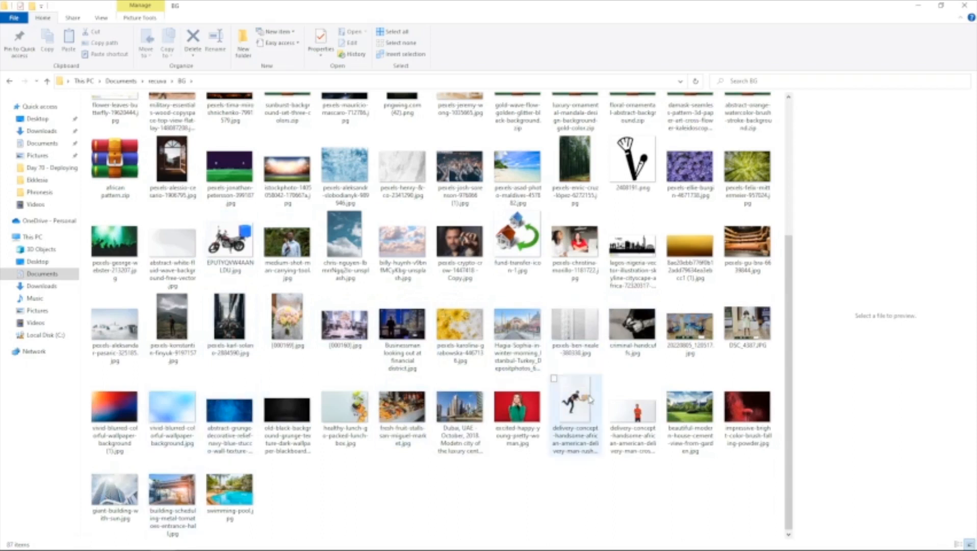
{"action": "scroll", "coordinate": [592, 400], "scroll_direction": "up", "scroll_amount": 3}
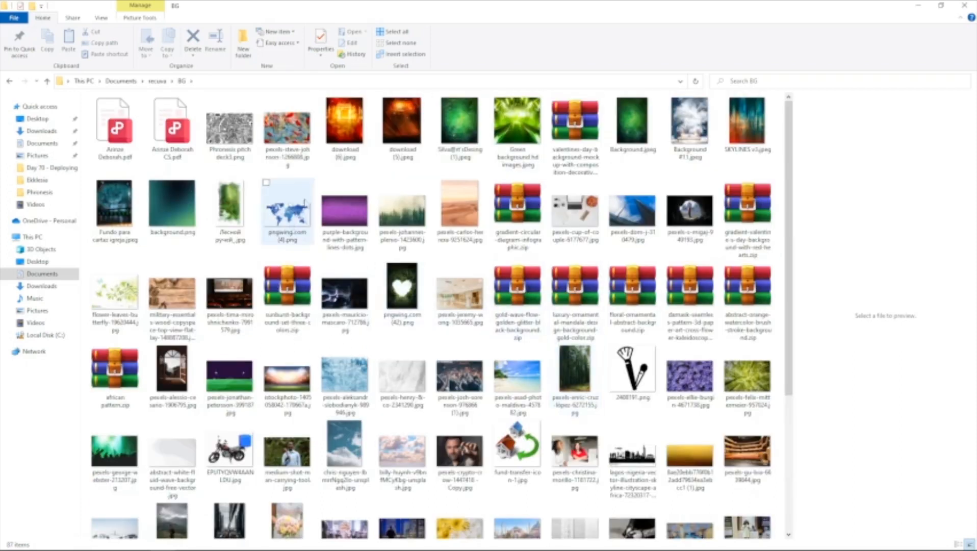
{"action": "left_click", "coordinate": [225, 131]}
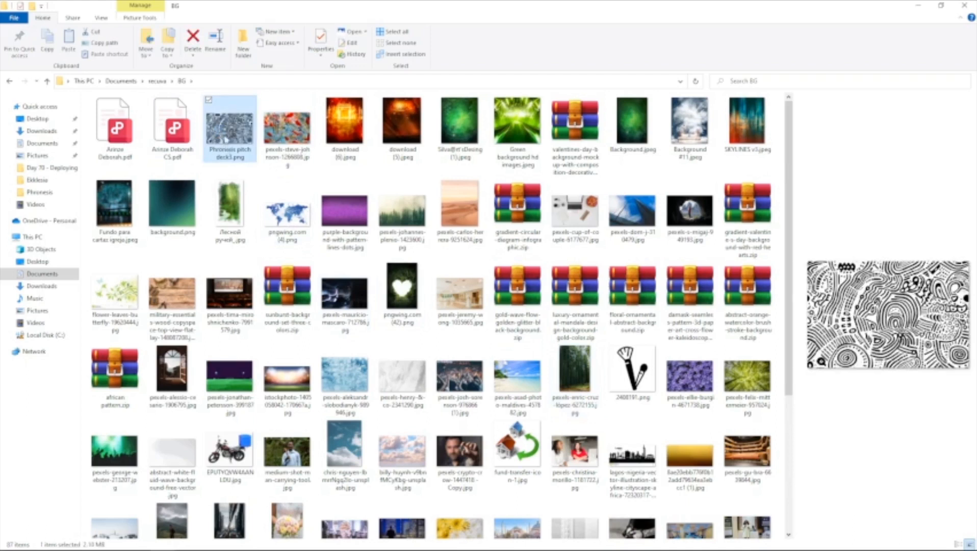
{"action": "left_click_drag", "start_coordinate": [228, 141], "coordinate": [191, 520]}
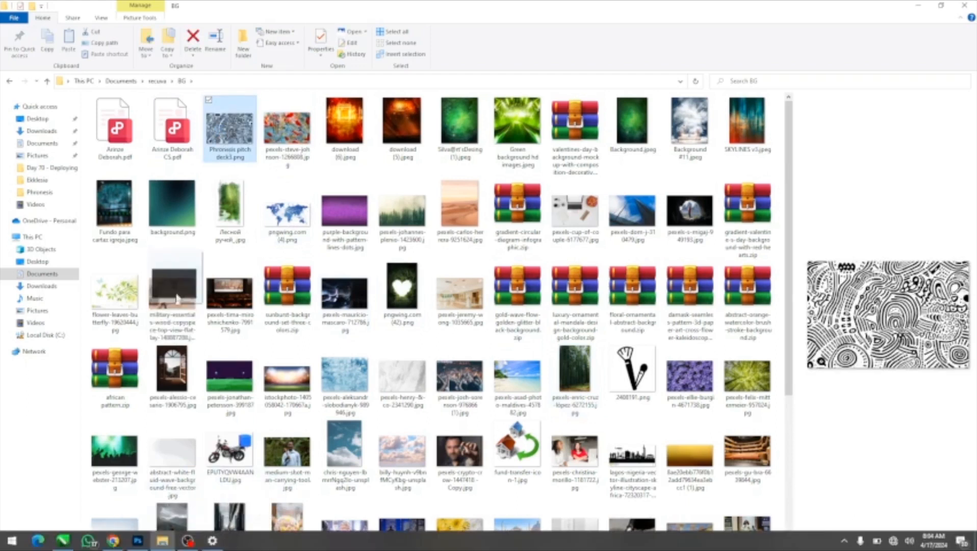
{"action": "left_click", "coordinate": [136, 541]}
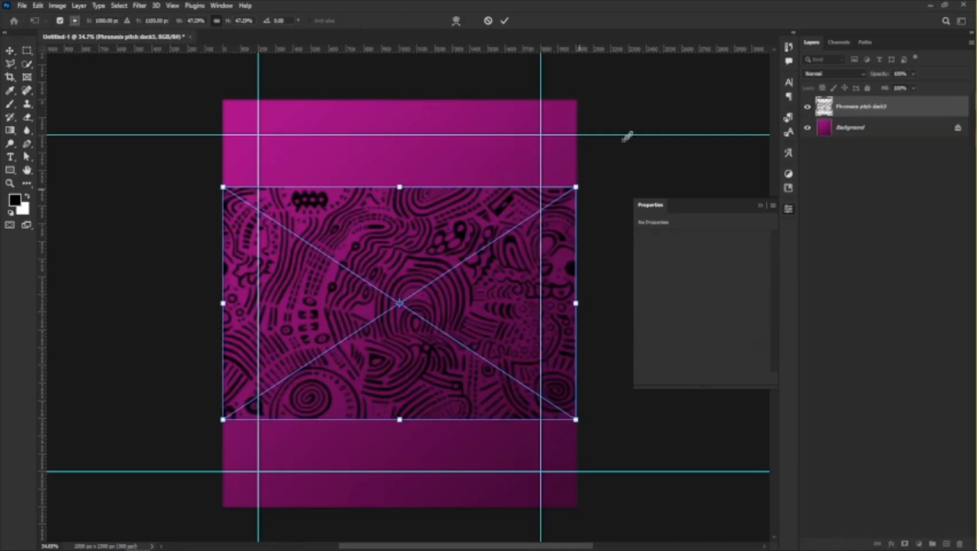
{"action": "left_click_drag", "start_coordinate": [576, 187], "coordinate": [722, 91]}
{"action": "key", "text": "Return"}
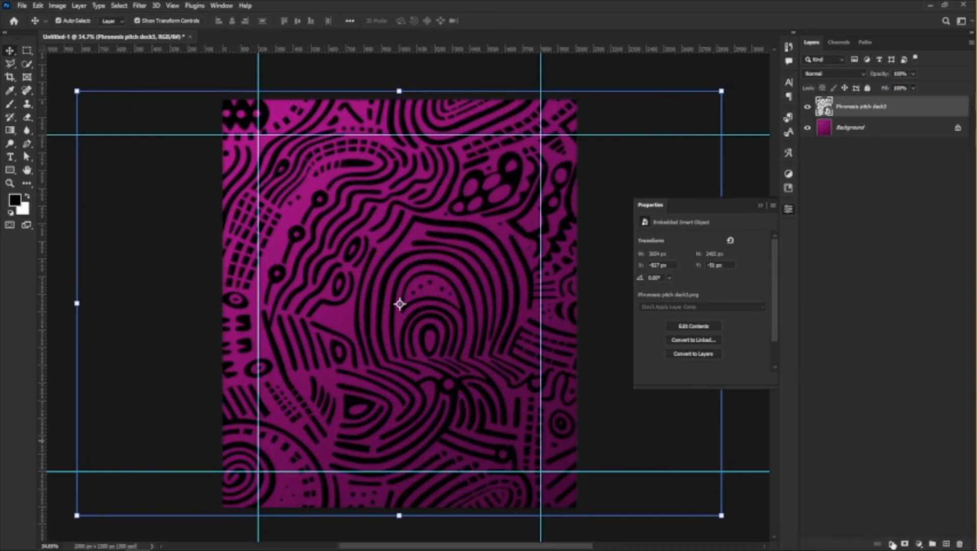
Add a Color Overlay to the pattern layer in light magenta c324a8, with Normal blend mode and 100% opacity.
{"action": "left_click", "coordinate": [893, 545]}
{"action": "left_click", "coordinate": [918, 501]}
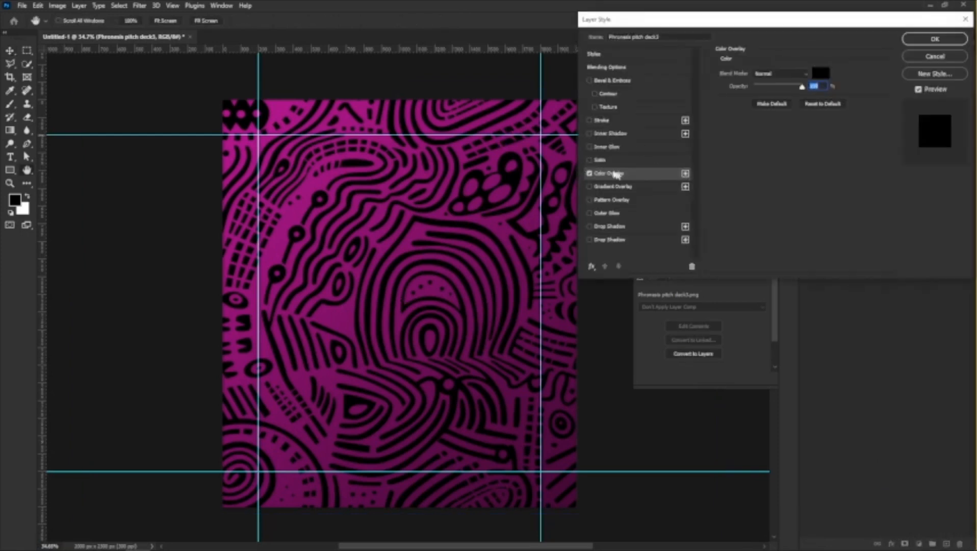
{"action": "left_click", "coordinate": [823, 75]}
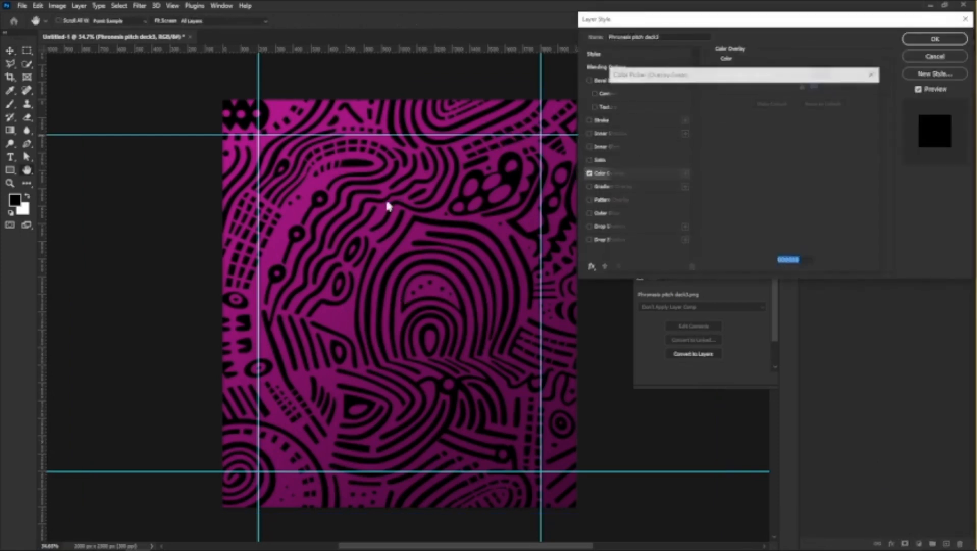
{"action": "left_click", "coordinate": [295, 210]}
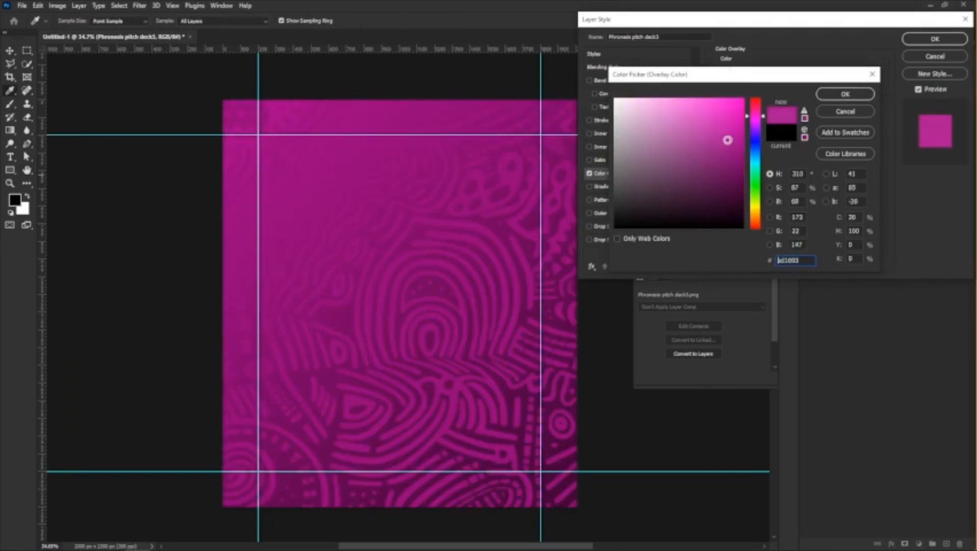
{"action": "left_click", "coordinate": [720, 128]}
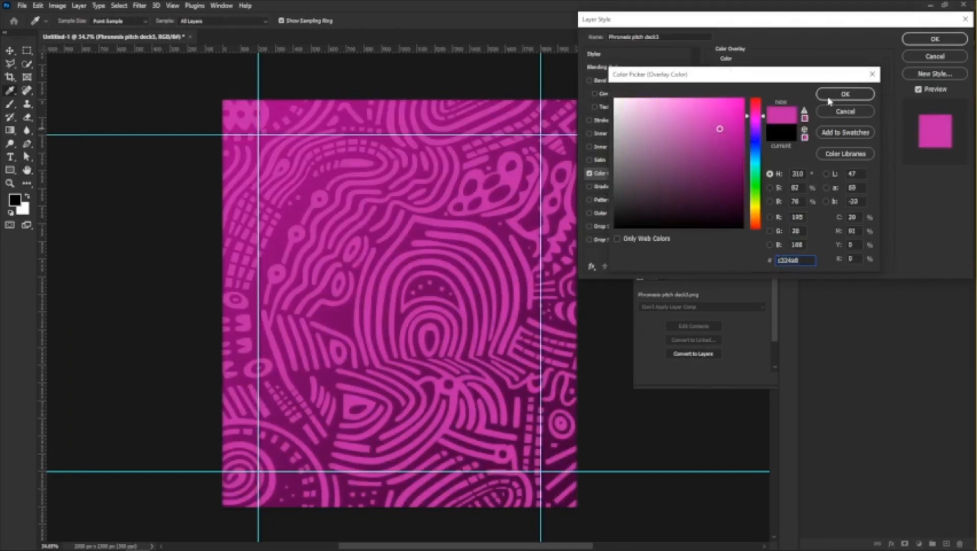
{"action": "left_click", "coordinate": [845, 95]}
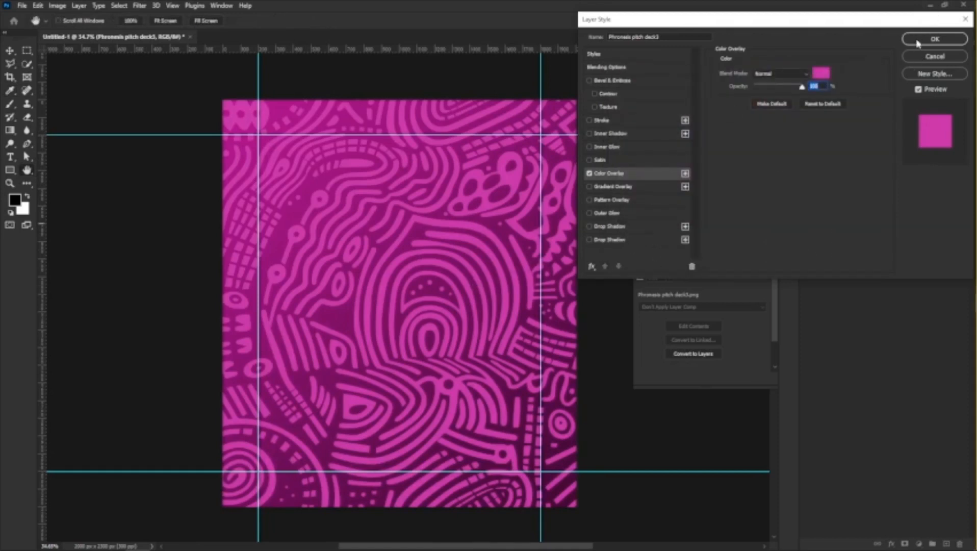
{"action": "left_click", "coordinate": [917, 43]}
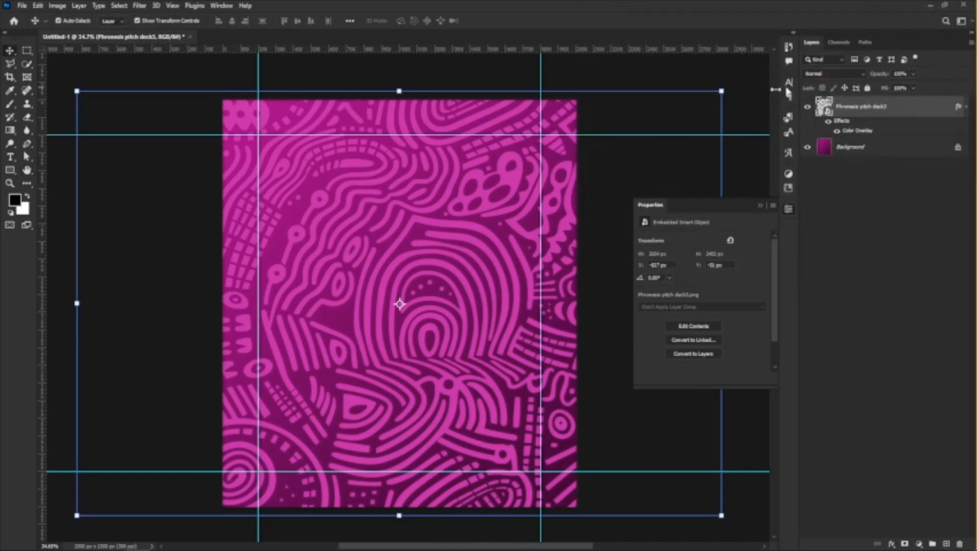
Set the pattern layer's opacity to 10%, keeping its fill at 100%.
{"action": "left_click", "coordinate": [913, 89]}
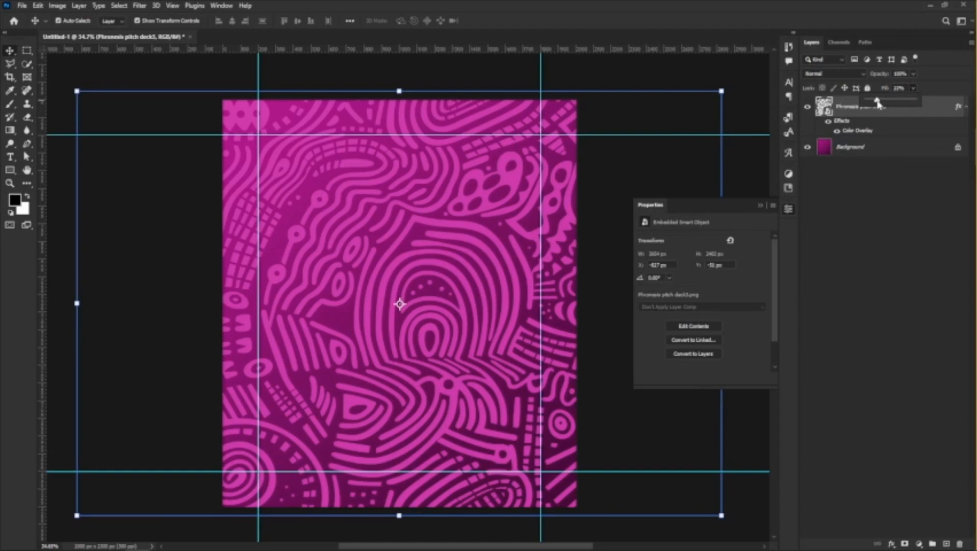
{"action": "left_click_drag", "start_coordinate": [903, 100], "coordinate": [920, 102]}
{"action": "left_click", "coordinate": [914, 74]}
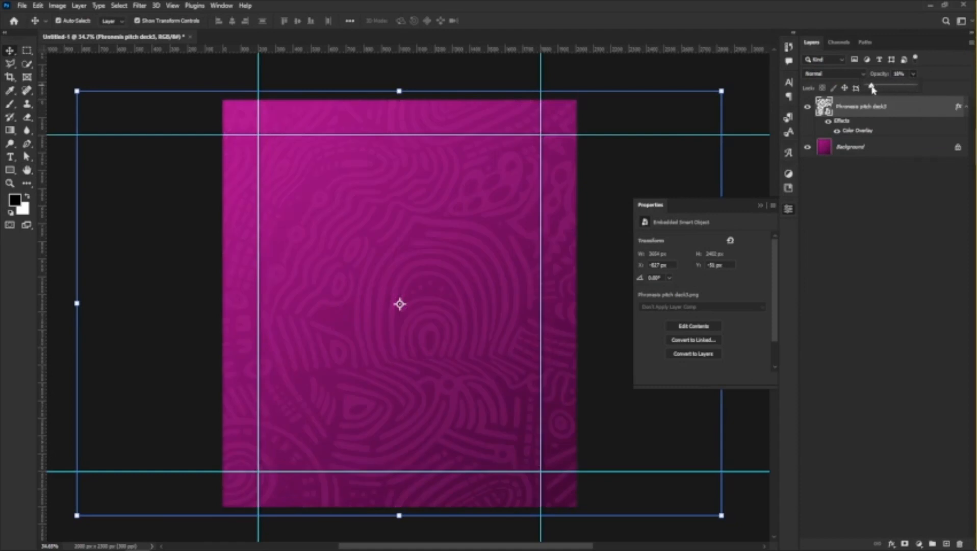
{"action": "left_click", "coordinate": [906, 72]}
{"action": "left_click", "coordinate": [902, 74]}
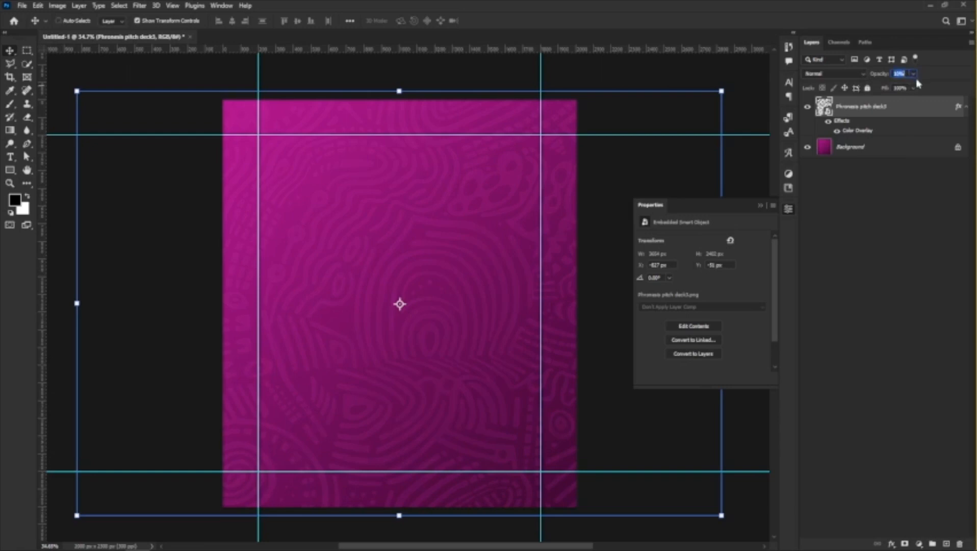
{"action": "type", "text": "10"}
{"action": "key", "text": "Return"}
{"action": "type", "text": "1"}
Collapse the Properties panel and lower the pattern layer's opacity to 6%.
{"action": "left_click", "coordinate": [765, 206]}
{"action": "scroll", "coordinate": [368, 263], "scroll_direction": "down", "scroll_amount": 5}
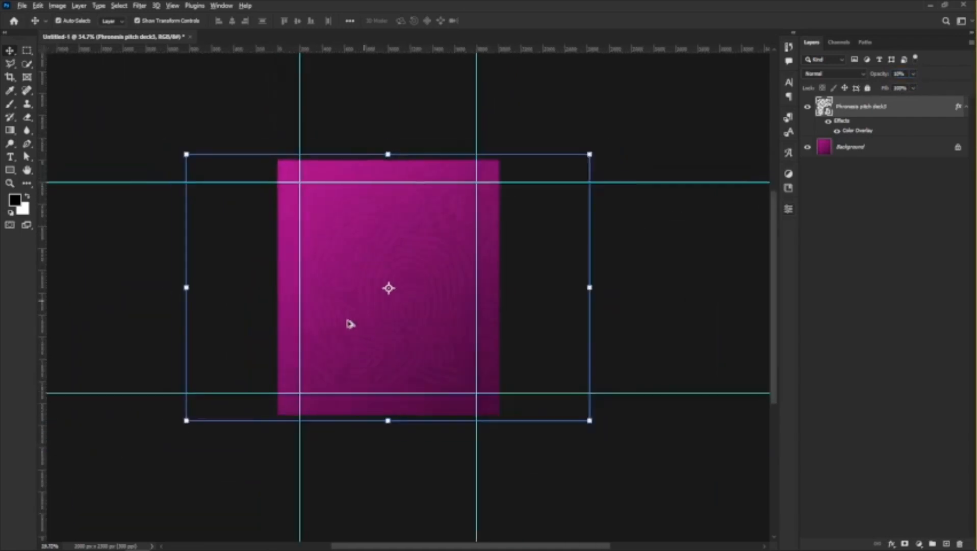
{"action": "scroll", "coordinate": [348, 337], "scroll_direction": "up", "scroll_amount": 6}
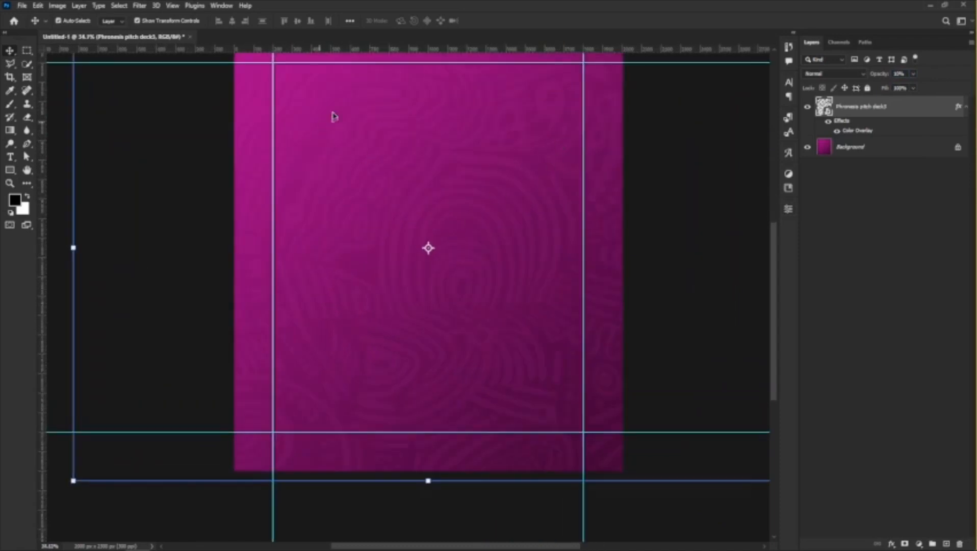
{"action": "scroll", "coordinate": [379, 262], "scroll_direction": "down", "scroll_amount": 1}
{"action": "scroll", "coordinate": [404, 159], "scroll_direction": "up", "scroll_amount": 1}
{"action": "scroll", "coordinate": [413, 228], "scroll_direction": "up", "scroll_amount": 1}
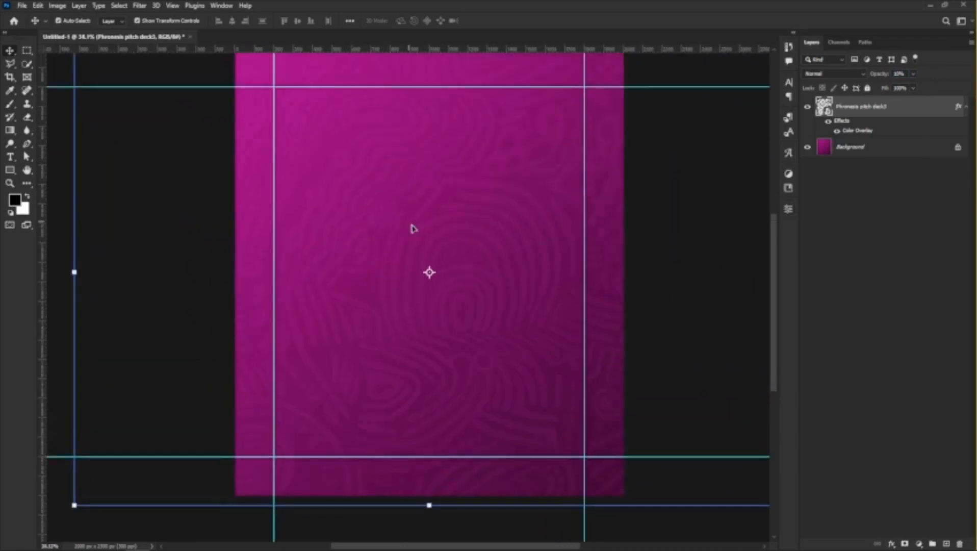
{"action": "left_click", "coordinate": [913, 74]}
{"action": "scroll", "coordinate": [352, 237], "scroll_direction": "down", "scroll_amount": 1}
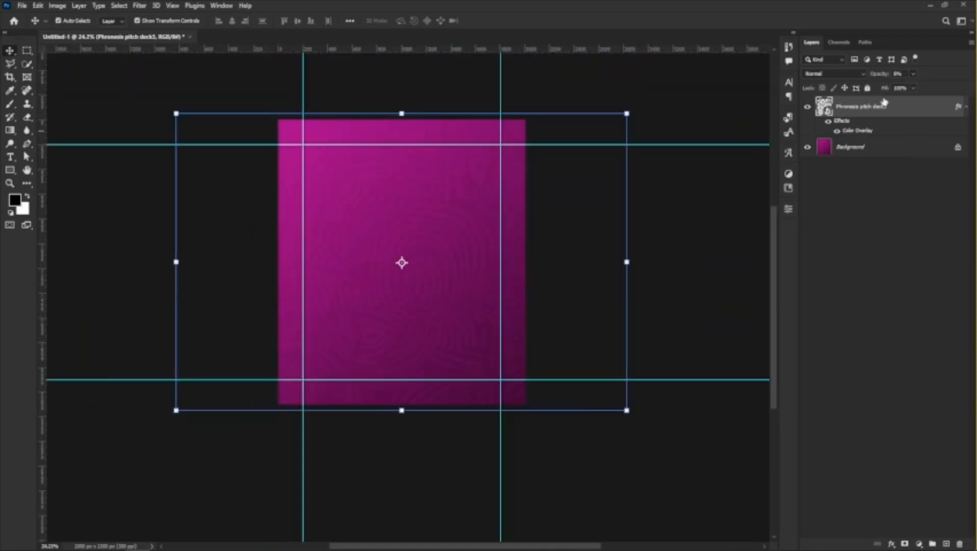
Unlock the pattern and Background layers and combine both into one group.
{"action": "left_click", "coordinate": [868, 89]}
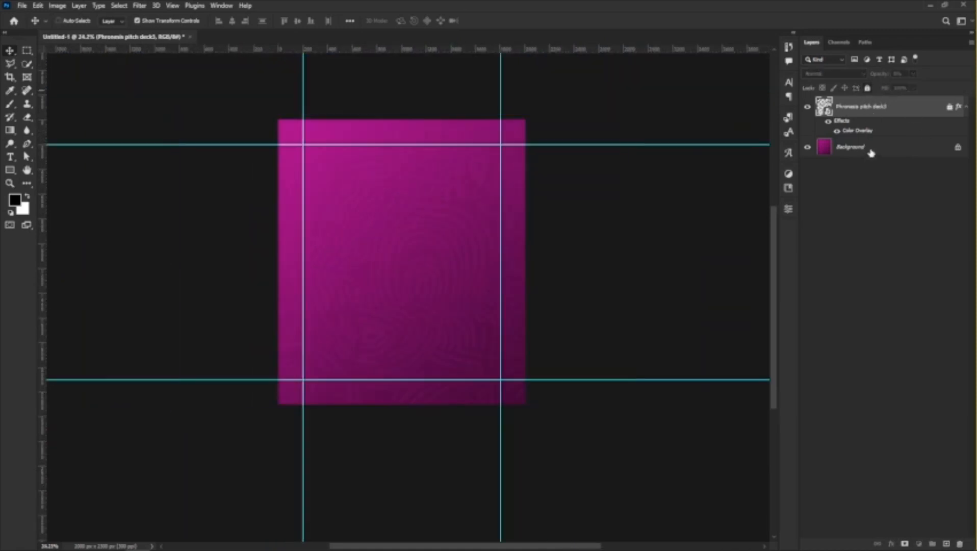
{"action": "left_click", "coordinate": [871, 153]}
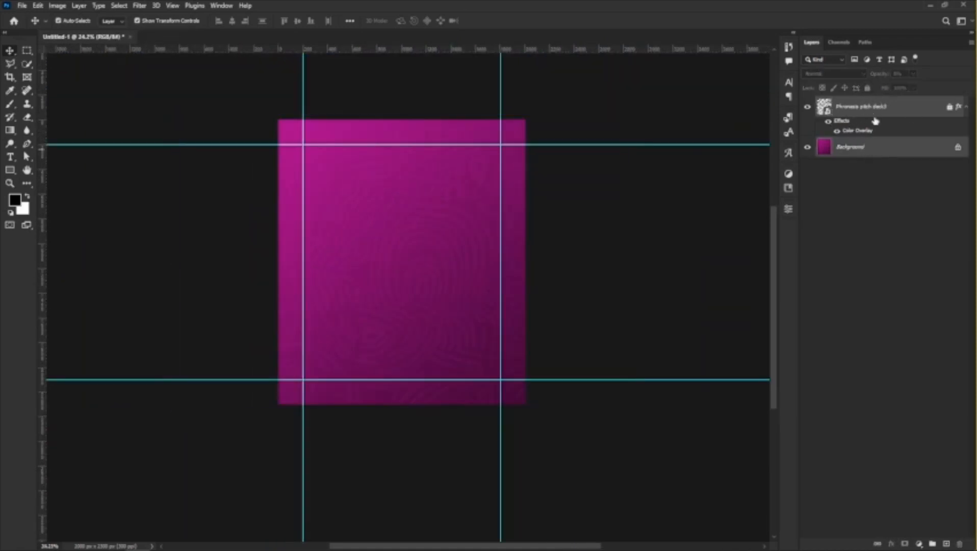
{"action": "left_click", "coordinate": [948, 108]}
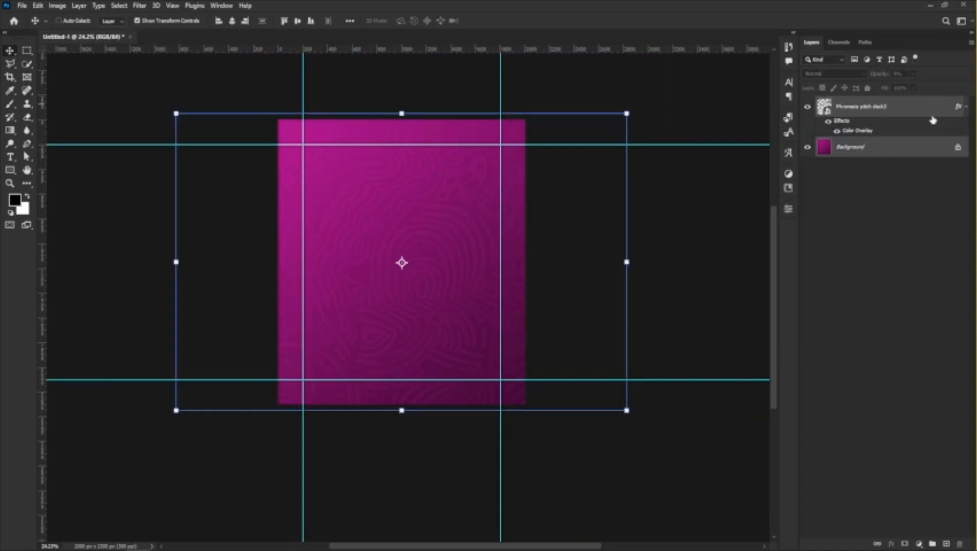
{"action": "left_click", "coordinate": [958, 149]}
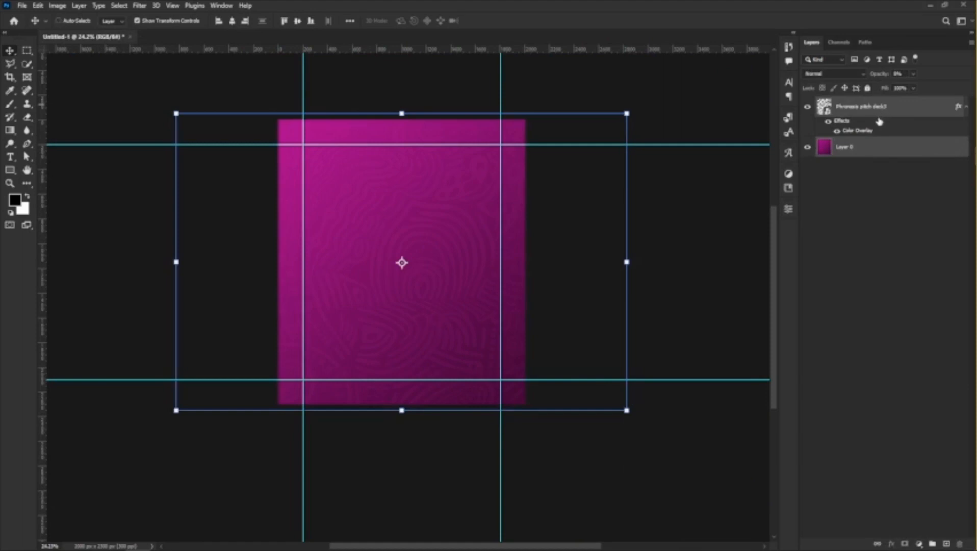
{"action": "key", "text": "ctrl+g"}
Rename the new layer group as BG and lock it.
{"action": "right_click", "coordinate": [849, 105]}
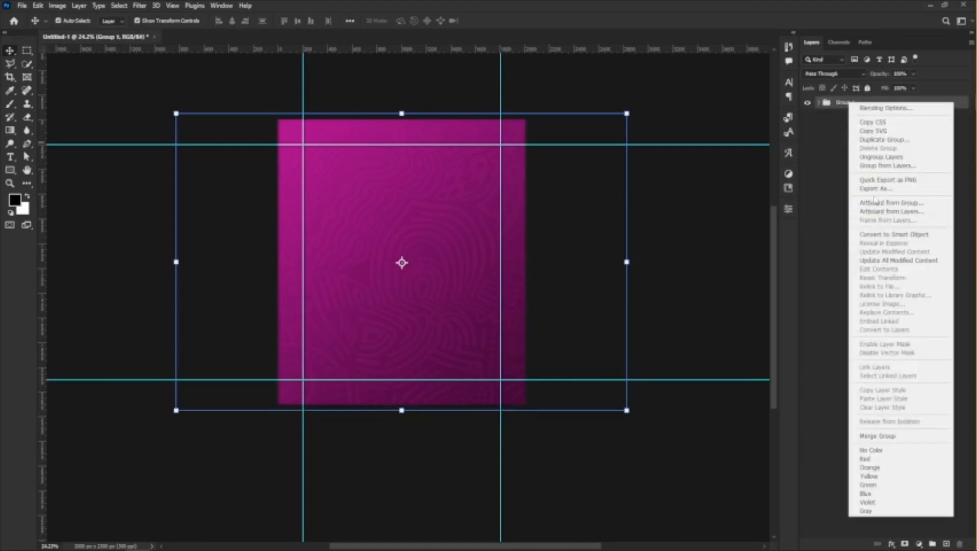
{"action": "left_click", "coordinate": [841, 106]}
{"action": "double_click", "coordinate": [846, 103]}
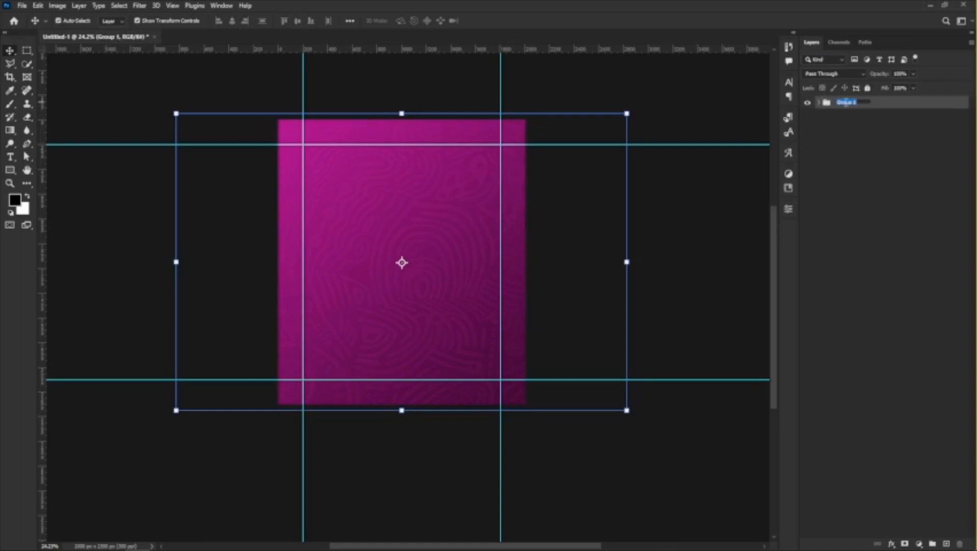
{"action": "type", "text": "d"}
{"action": "key", "text": "Return"}
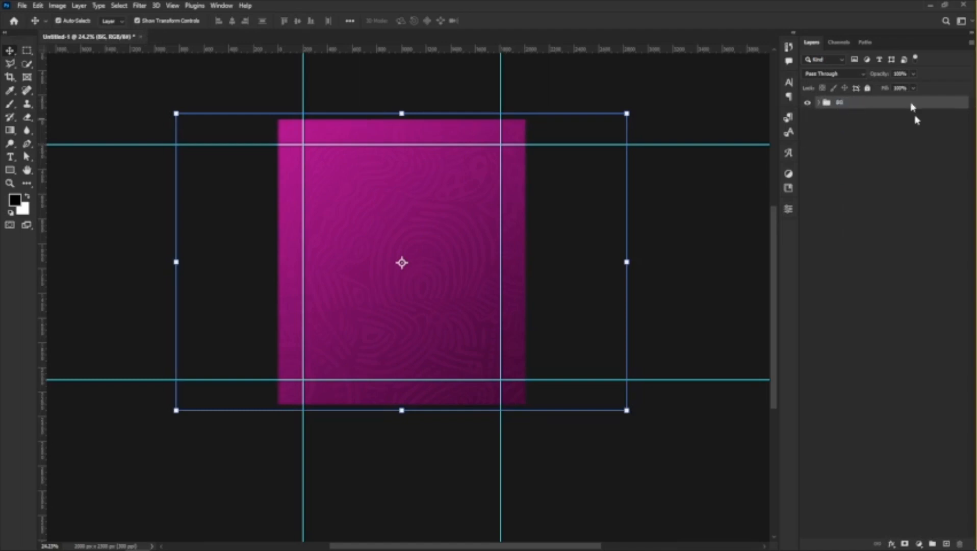
{"action": "left_click", "coordinate": [868, 88]}
{"action": "scroll", "coordinate": [371, 242], "scroll_direction": "up", "scroll_amount": 4}
{"action": "scroll", "coordinate": [454, 204], "scroll_direction": "up", "scroll_amount": 1}
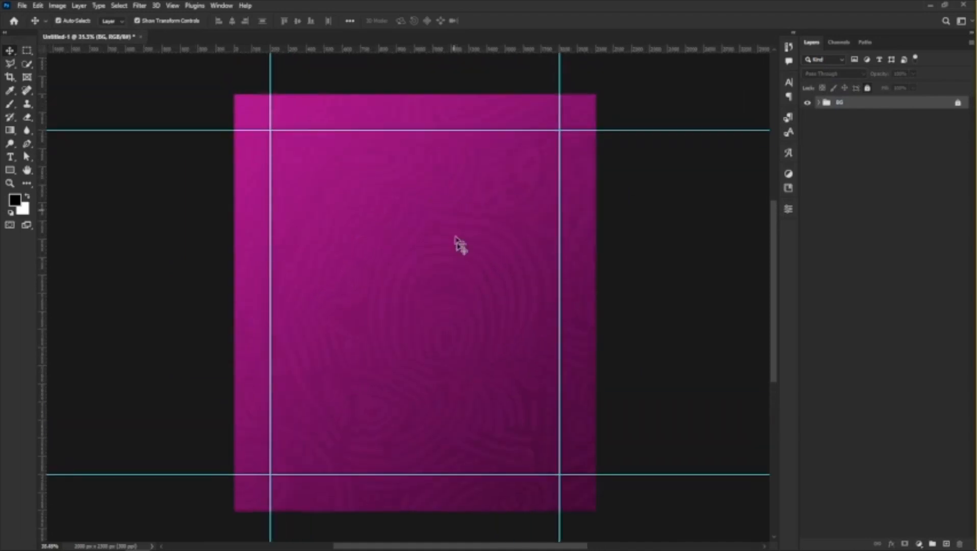
{"action": "scroll", "coordinate": [423, 313], "scroll_direction": "up", "scroll_amount": 1}
{"action": "mouse_move", "coordinate": [153, 528]}
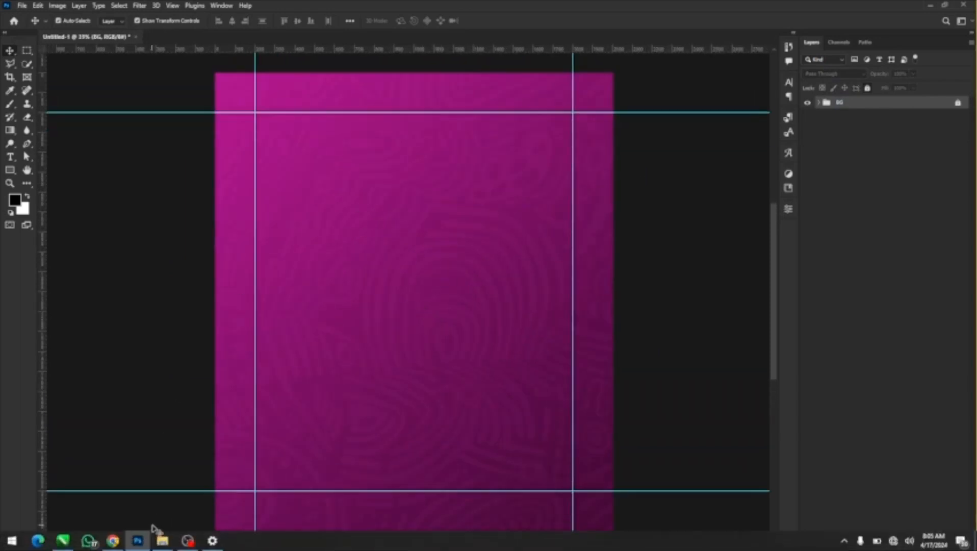
Place images.png, the bird logo from the Downloads folder, into the design.
{"action": "mouse_move", "coordinate": [159, 545]}
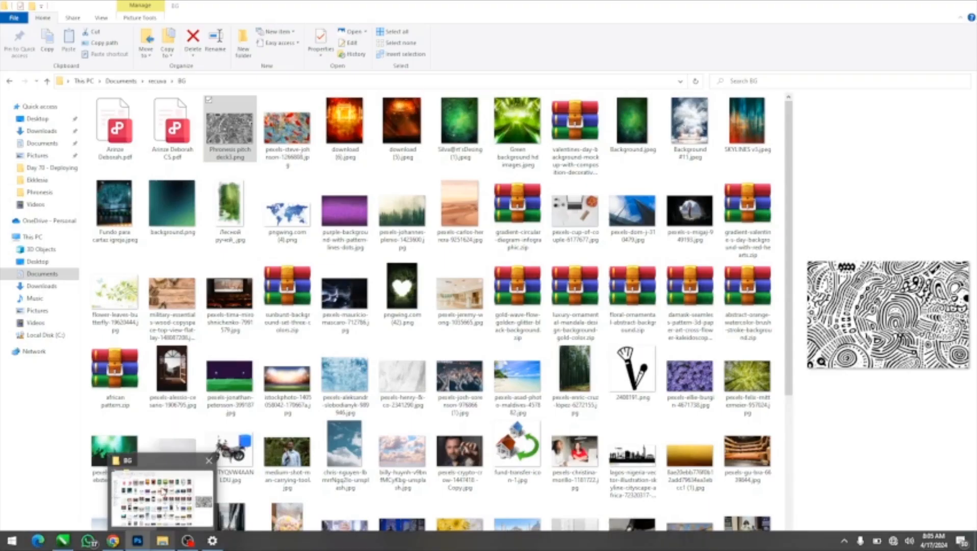
{"action": "left_click", "coordinate": [164, 491]}
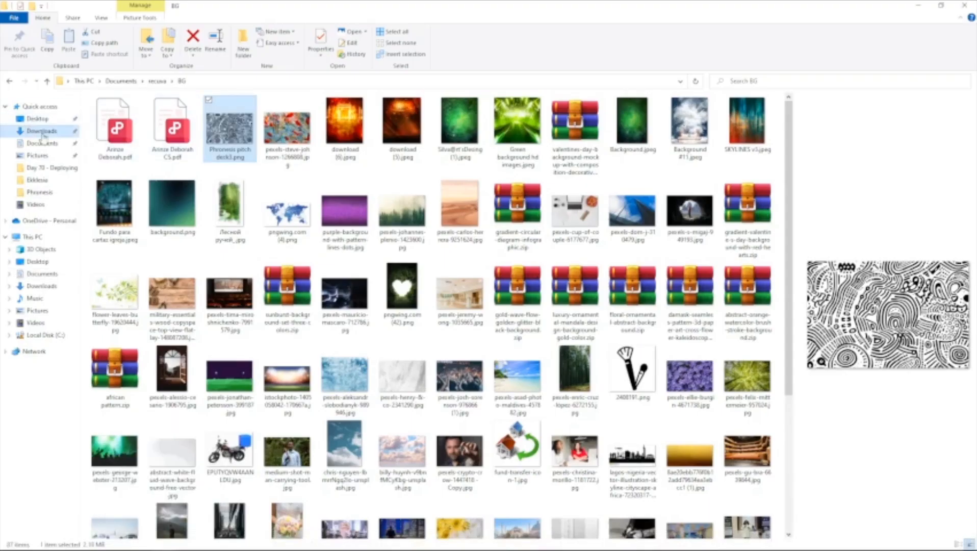
{"action": "left_click", "coordinate": [42, 132]}
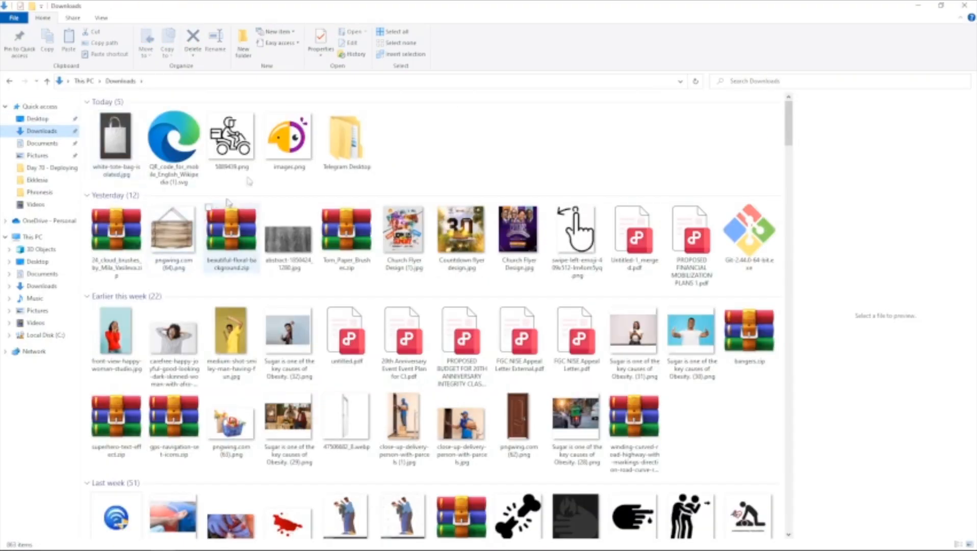
{"action": "left_click_drag", "start_coordinate": [293, 139], "coordinate": [305, 189]}
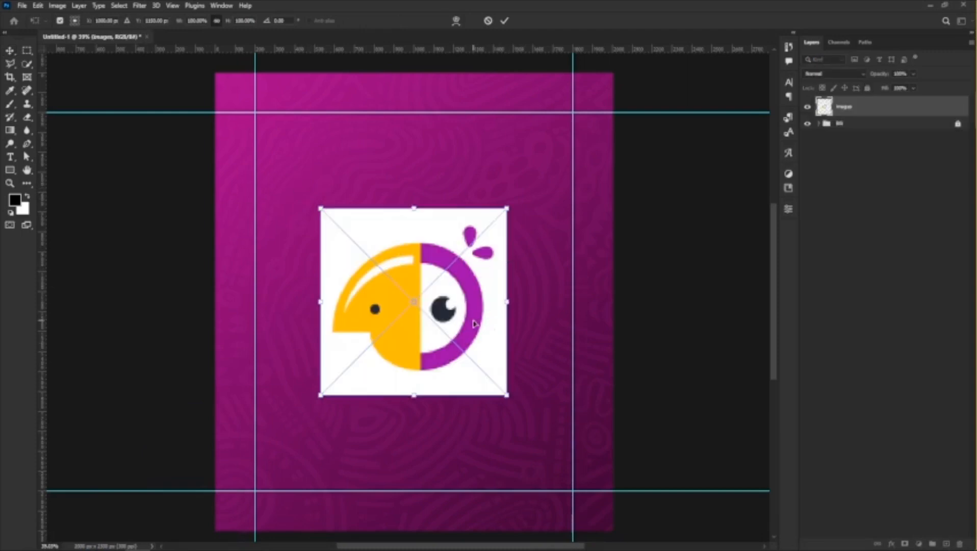
{"action": "key", "text": "Return"}
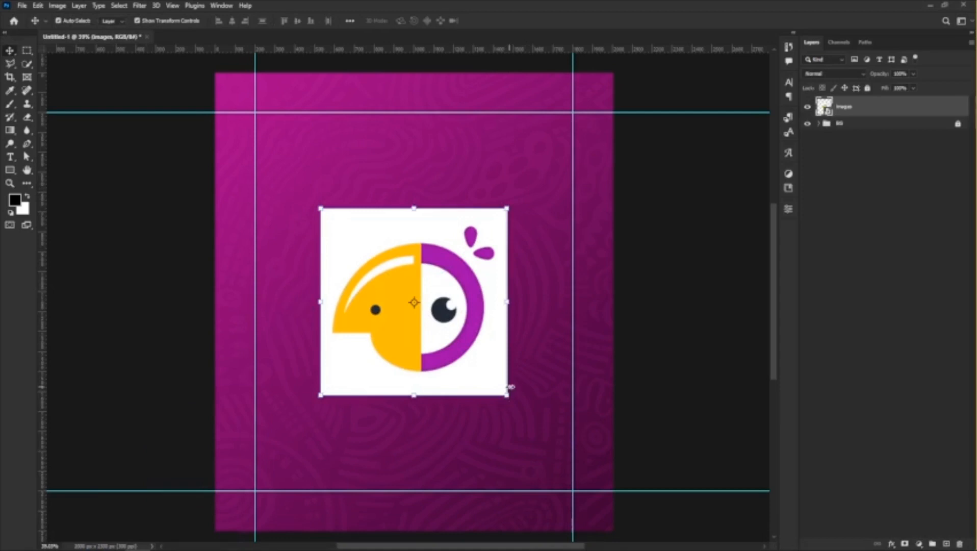
Scale the bird logo down to about 17% and snap it into the upper-left corner of the margin guides.
{"action": "left_click_drag", "start_coordinate": [510, 388], "coordinate": [347, 253]}
{"action": "key", "text": "Return"}
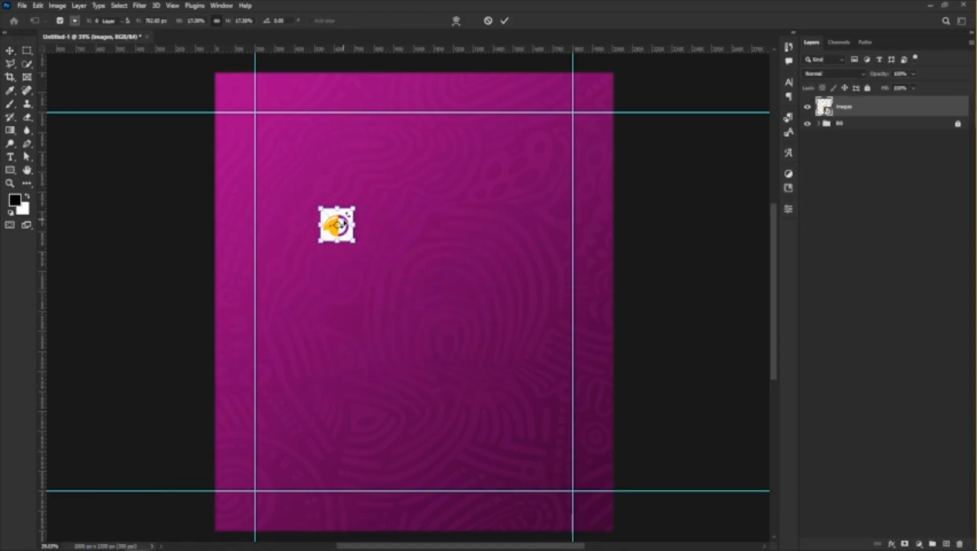
{"action": "scroll", "coordinate": [341, 219], "scroll_direction": "up", "scroll_amount": 4}
{"action": "scroll", "coordinate": [332, 254], "scroll_direction": "up", "scroll_amount": 3}
{"action": "scroll", "coordinate": [333, 252], "scroll_direction": "up", "scroll_amount": 1}
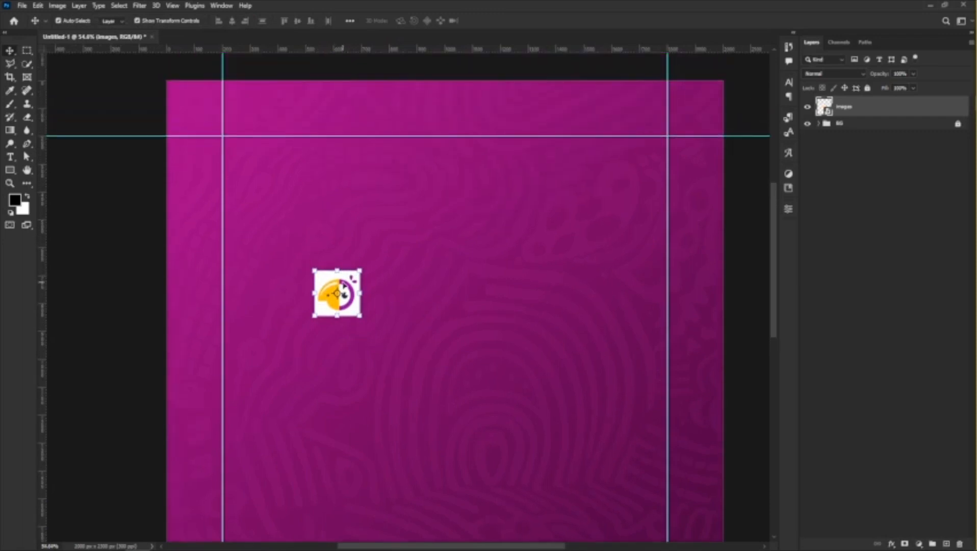
{"action": "left_click_drag", "start_coordinate": [335, 270], "coordinate": [248, 148]}
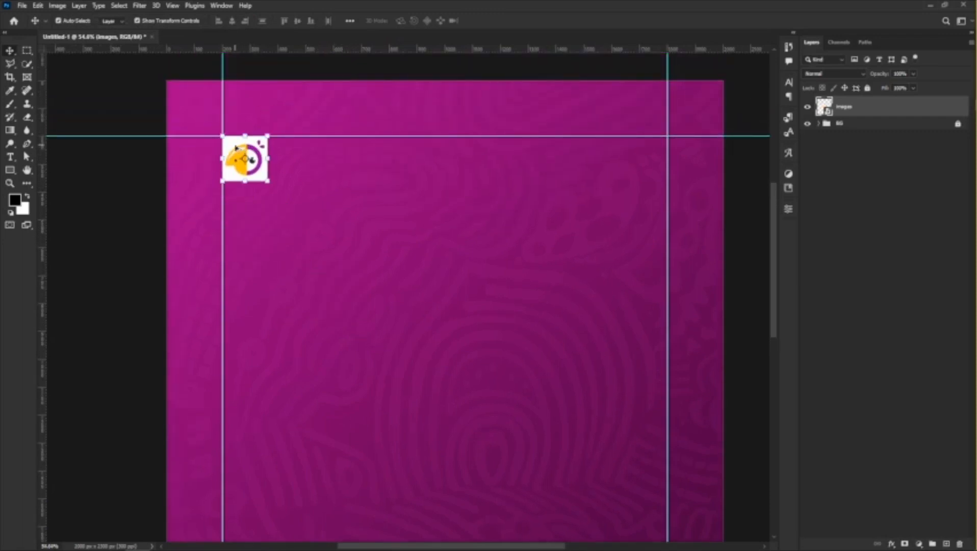
Select the logo's white background with the Magic Wand tool, rasterize the layer, delete the selected area and deselect.
{"action": "scroll", "coordinate": [217, 153], "scroll_direction": "up", "scroll_amount": 3}
{"action": "scroll", "coordinate": [217, 159], "scroll_direction": "down", "scroll_amount": 4}
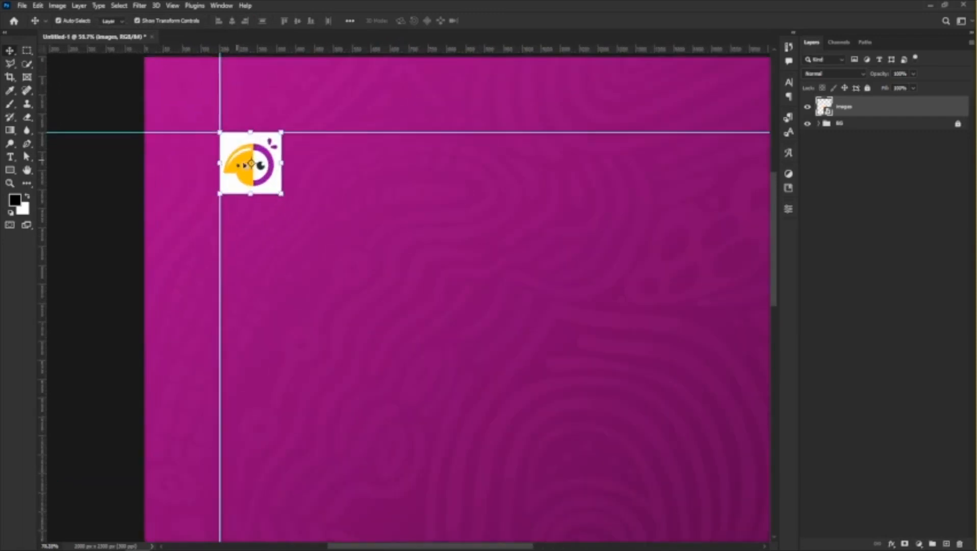
{"action": "scroll", "coordinate": [250, 163], "scroll_direction": "up", "scroll_amount": 4}
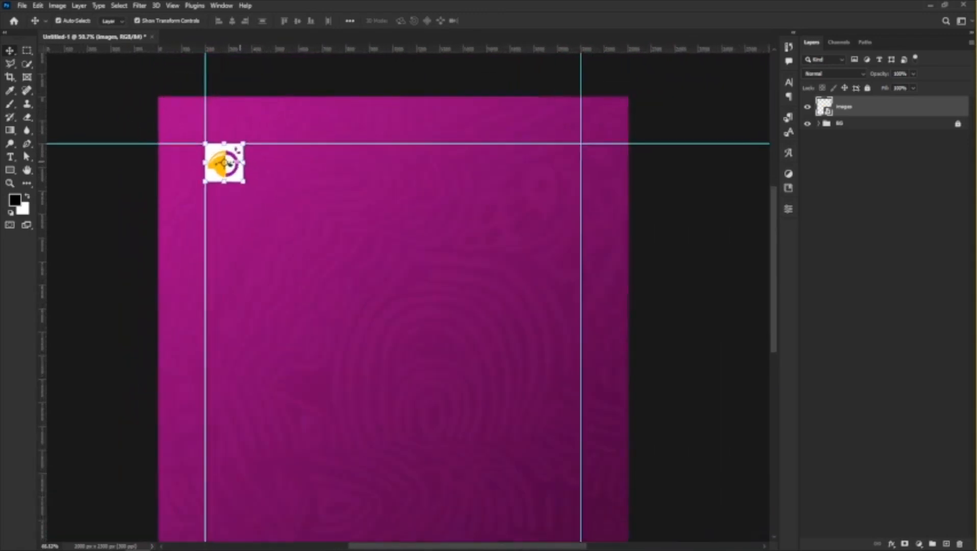
{"action": "left_click", "coordinate": [27, 64]}
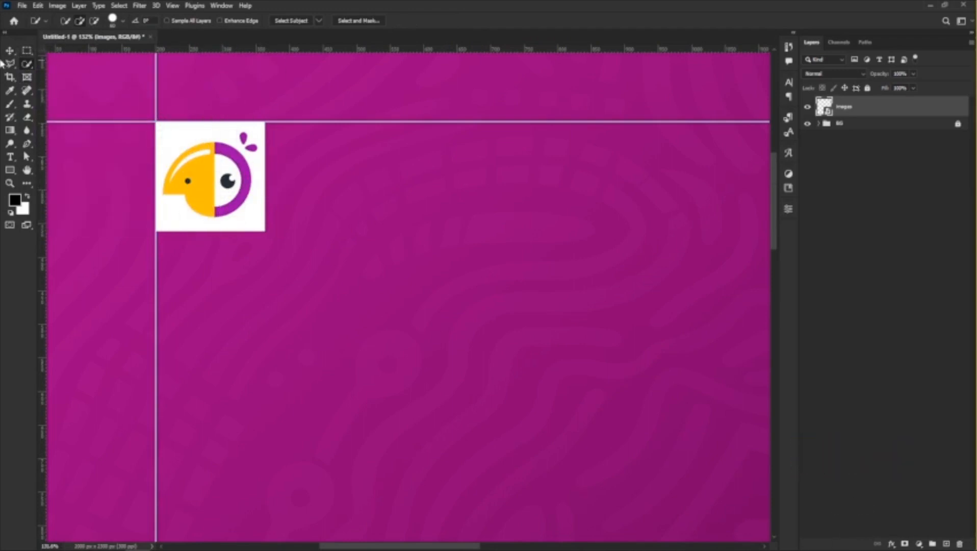
{"action": "scroll", "coordinate": [199, 166], "scroll_direction": "up", "scroll_amount": 3}
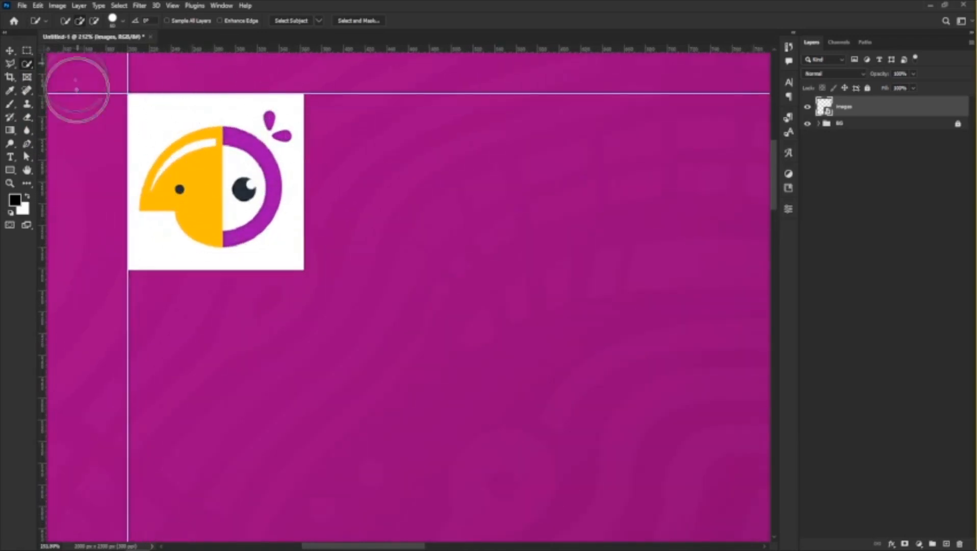
{"action": "right_click", "coordinate": [28, 64]}
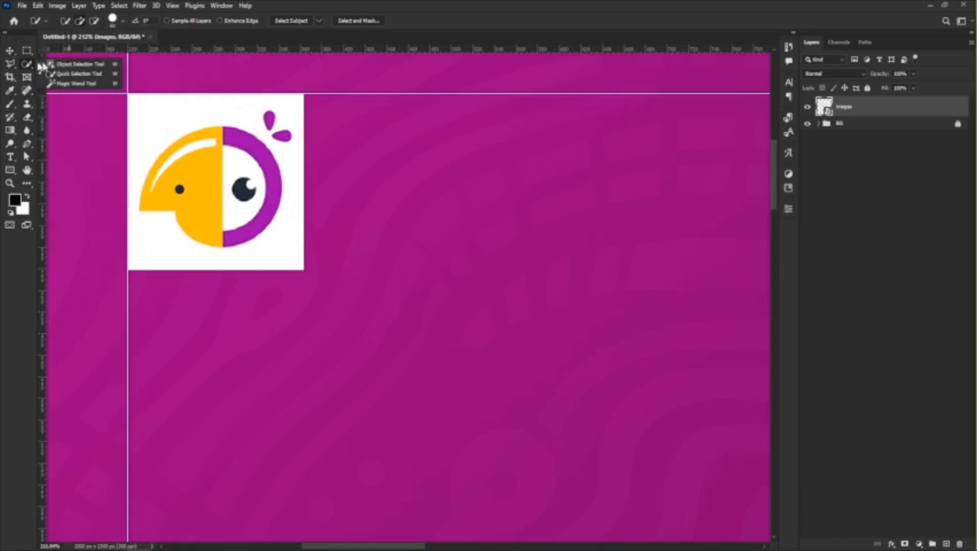
{"action": "left_click", "coordinate": [72, 84]}
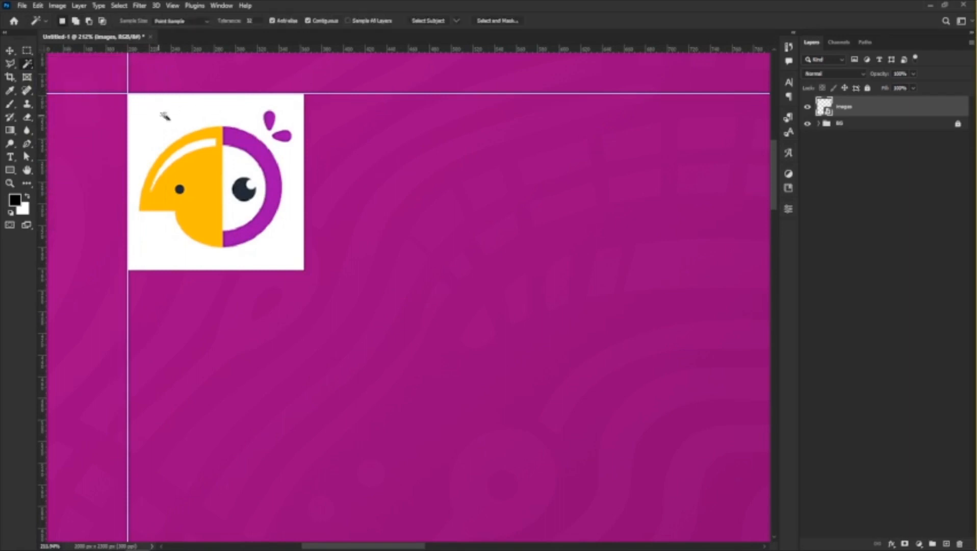
{"action": "left_click", "coordinate": [178, 113]}
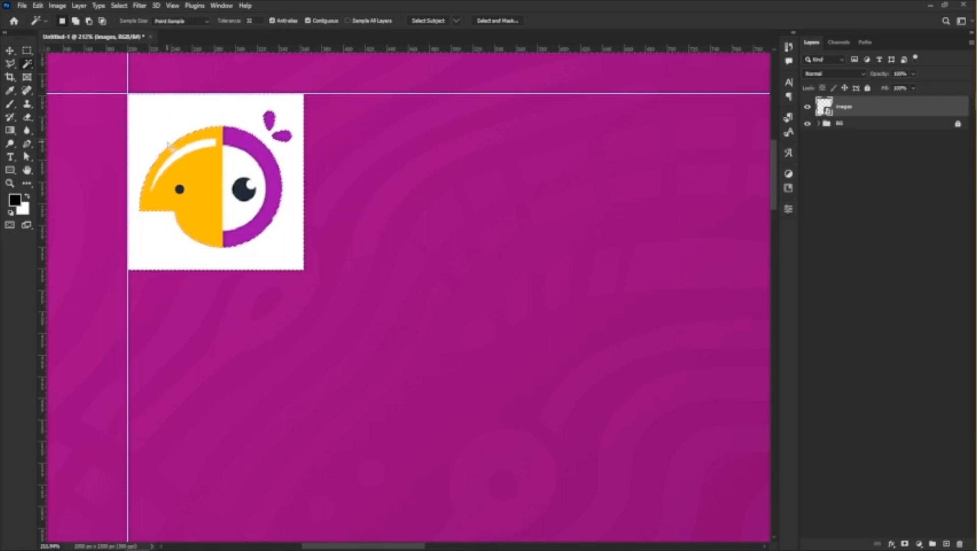
{"action": "right_click", "coordinate": [880, 111]}
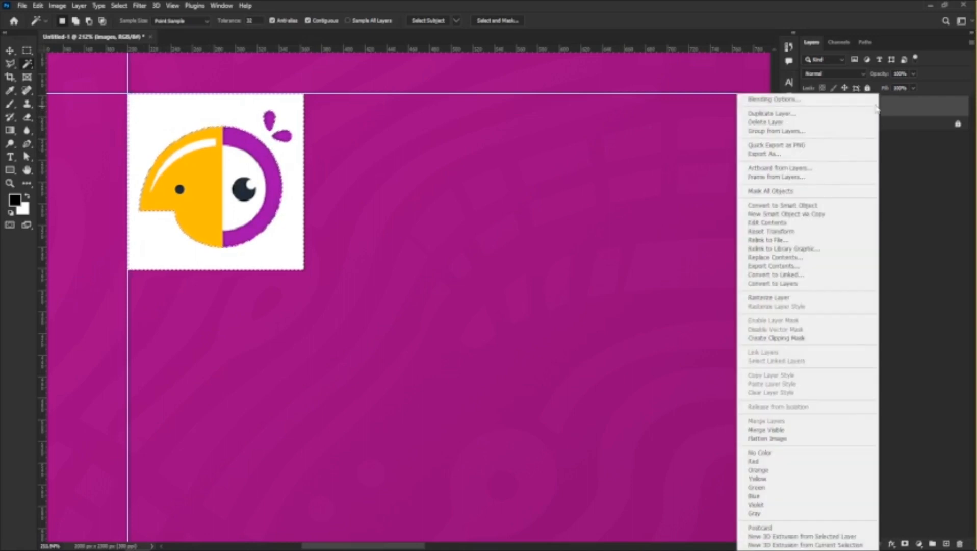
{"action": "left_click", "coordinate": [766, 300]}
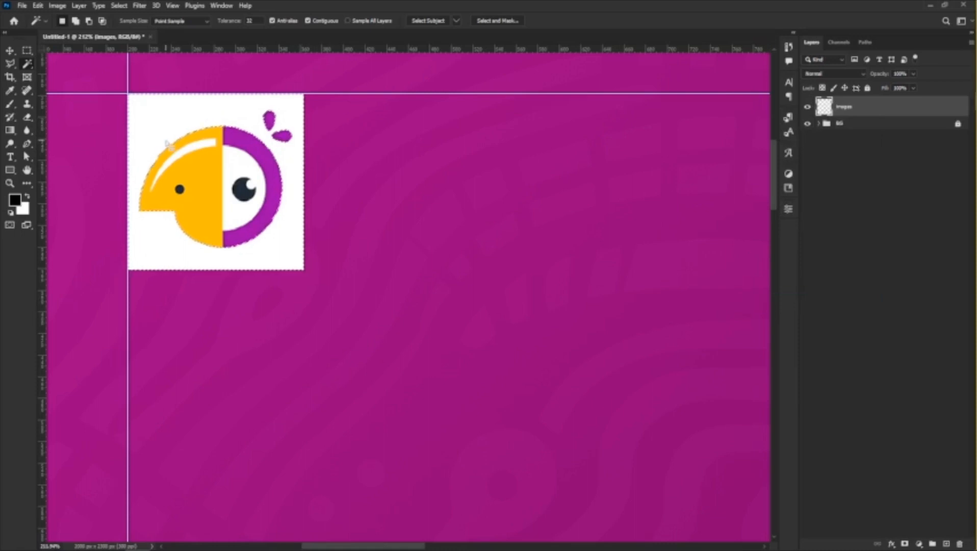
{"action": "key", "text": "Delete"}
{"action": "scroll", "coordinate": [168, 145], "scroll_direction": "up", "scroll_amount": 2}
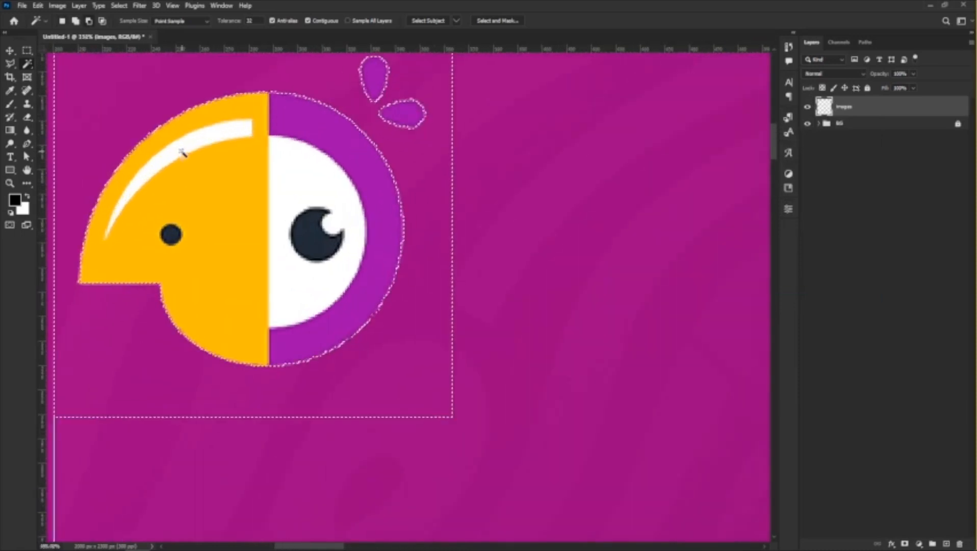
{"action": "key", "text": "ctrl+d"}
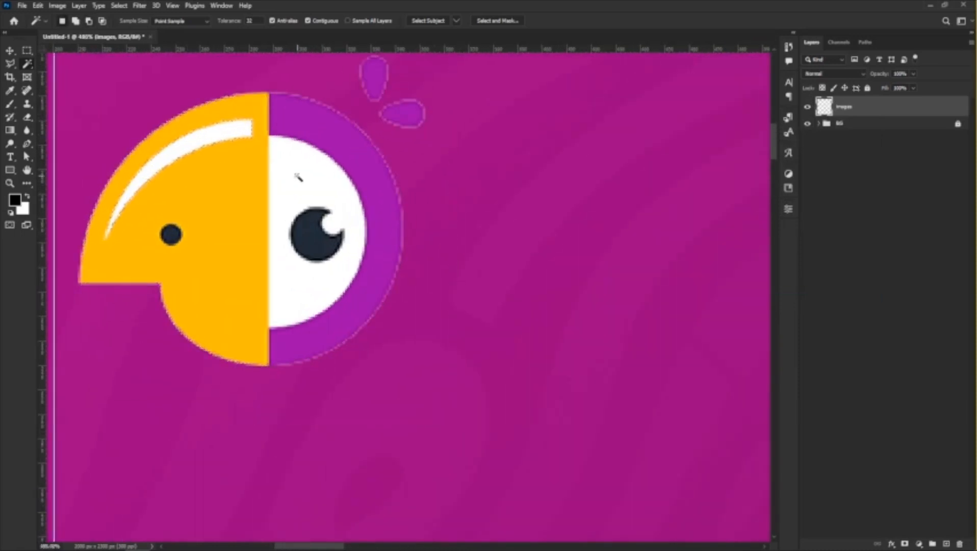
Remove the white areas inside the logo's beak highlight and around the eye, then clear the selection.
{"action": "key", "text": "Delete"}
{"action": "left_click", "coordinate": [311, 188]}
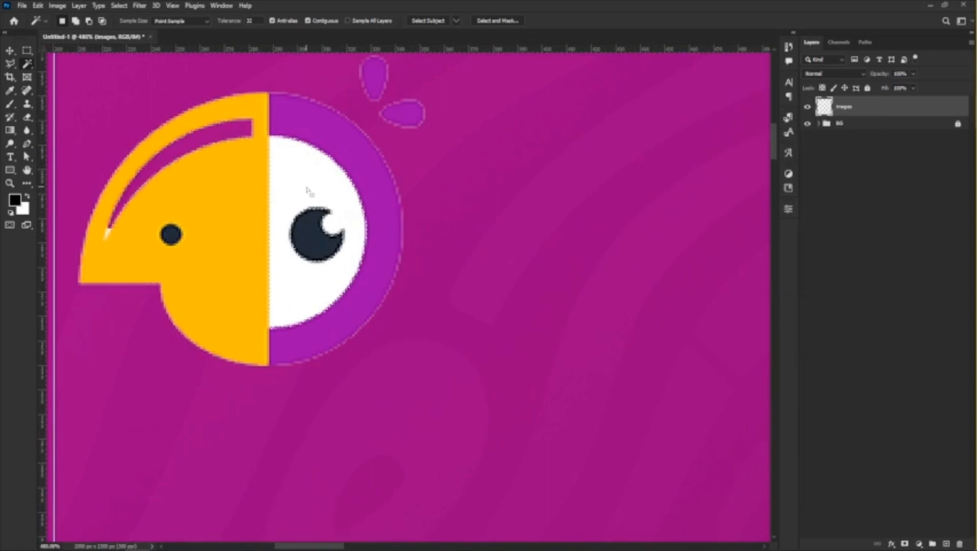
{"action": "key", "text": "Delete"}
{"action": "key", "text": "ctrl+d"}
Set the foreground colour to white (ffffff) and fill the logo's purple half ring and both feather drops using the Paint Bucket tool.
{"action": "scroll", "coordinate": [268, 220], "scroll_direction": "down", "scroll_amount": 3}
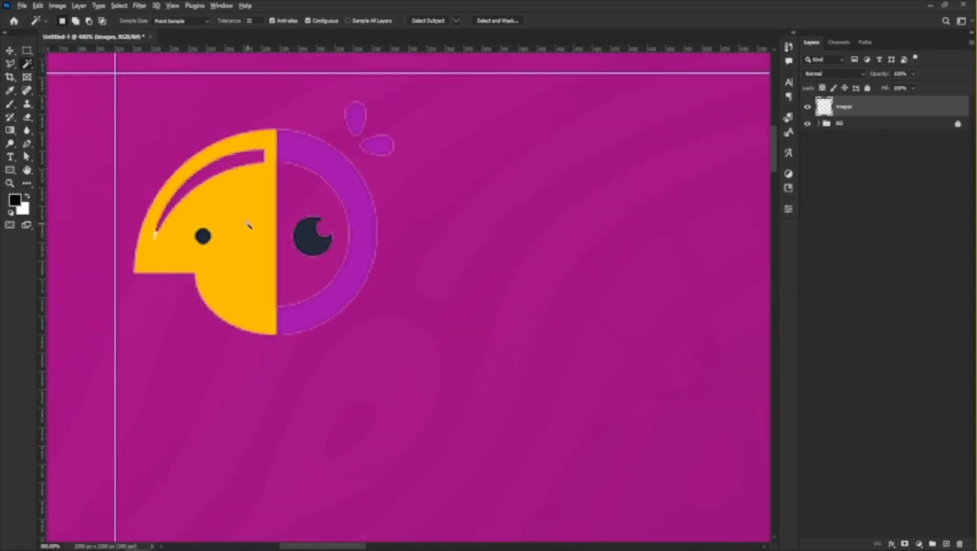
{"action": "scroll", "coordinate": [271, 205], "scroll_direction": "down", "scroll_amount": 2}
{"action": "scroll", "coordinate": [299, 203], "scroll_direction": "up", "scroll_amount": 5}
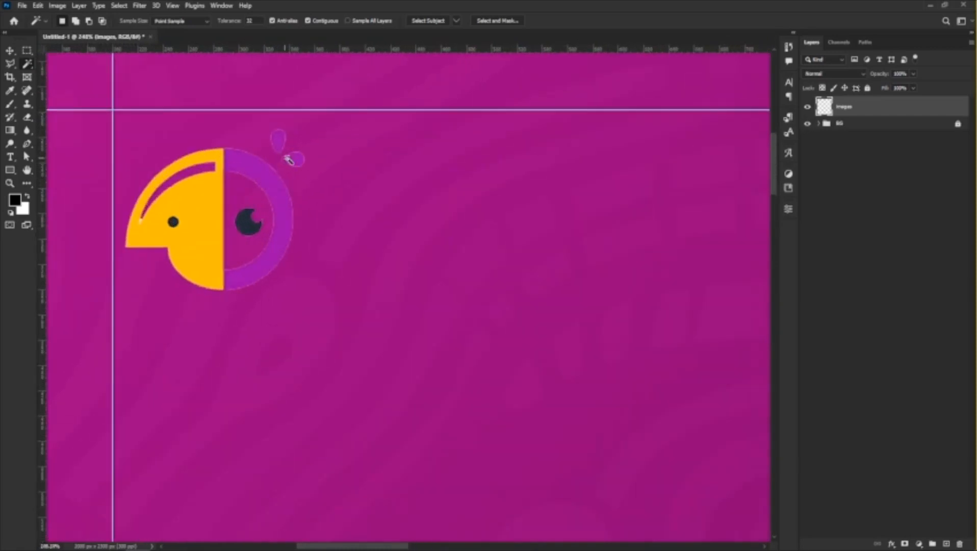
{"action": "scroll", "coordinate": [204, 181], "scroll_direction": "up", "scroll_amount": 2}
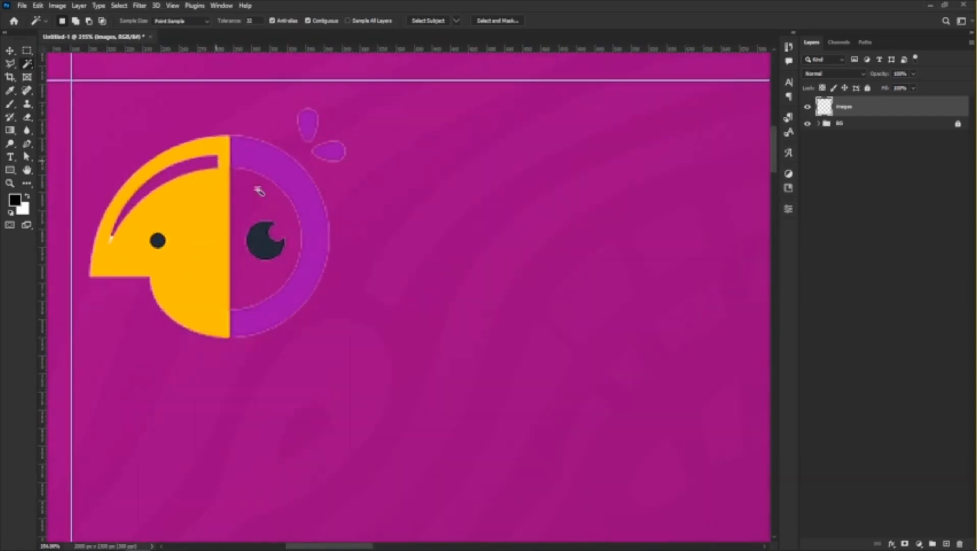
{"action": "left_click", "coordinate": [8, 132]}
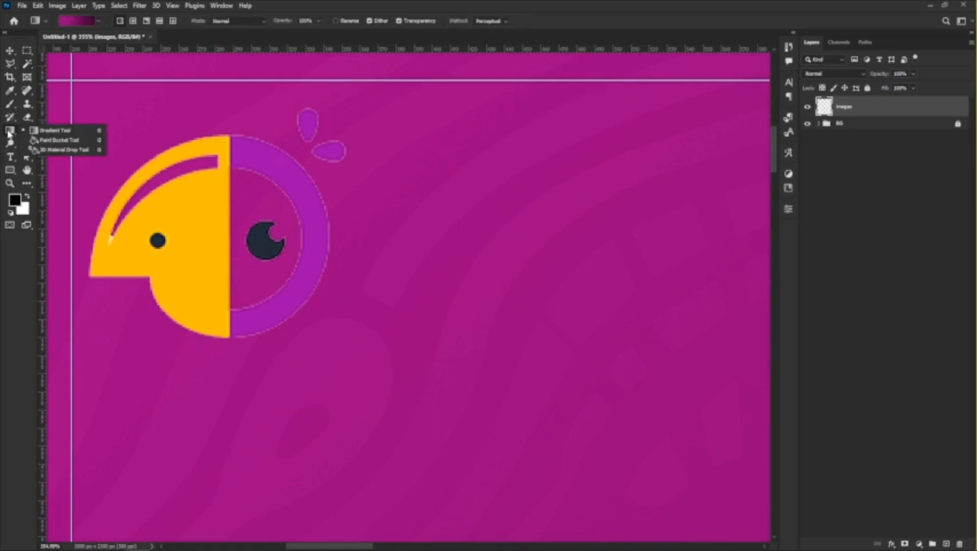
{"action": "left_click", "coordinate": [57, 140]}
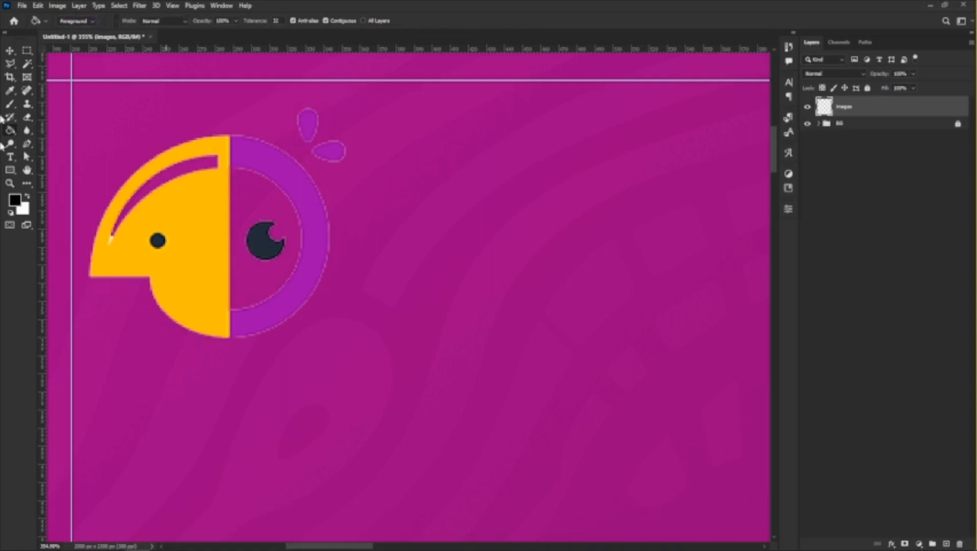
{"action": "left_click", "coordinate": [22, 209]}
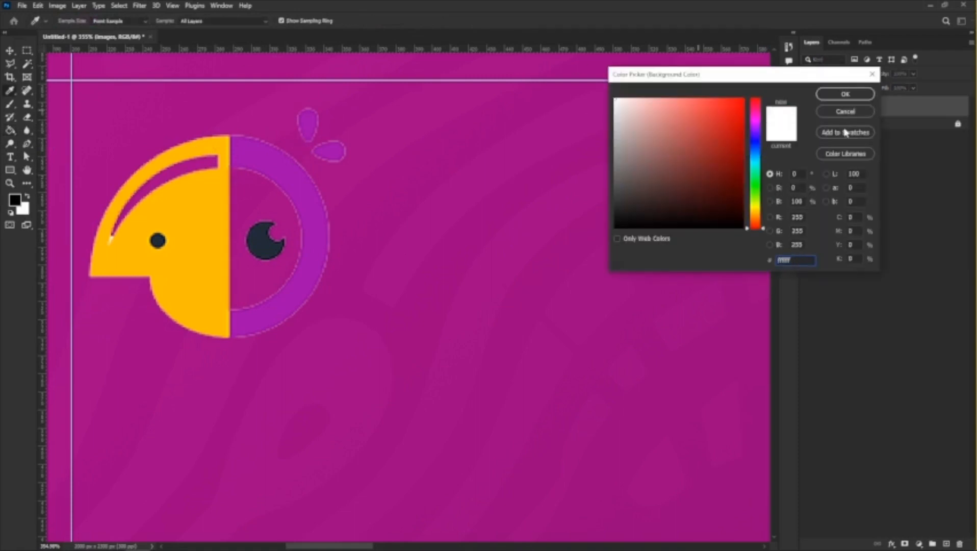
{"action": "left_click", "coordinate": [845, 93]}
{"action": "left_click", "coordinate": [15, 200]}
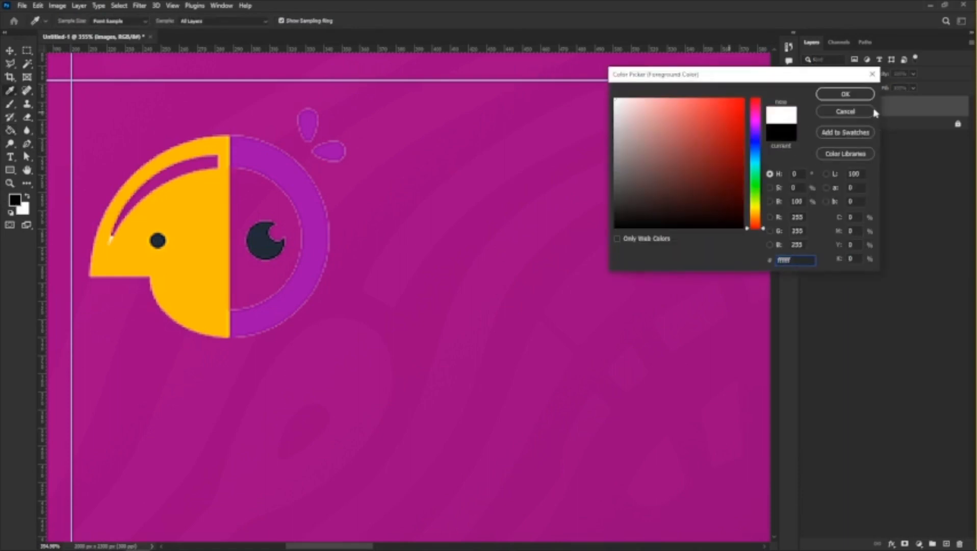
{"action": "left_click", "coordinate": [845, 94]}
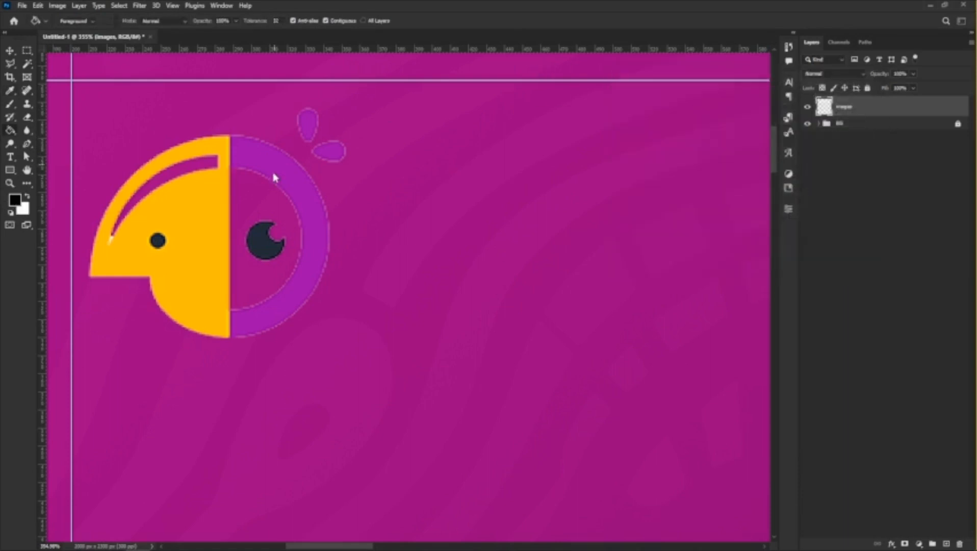
{"action": "left_click", "coordinate": [296, 189]}
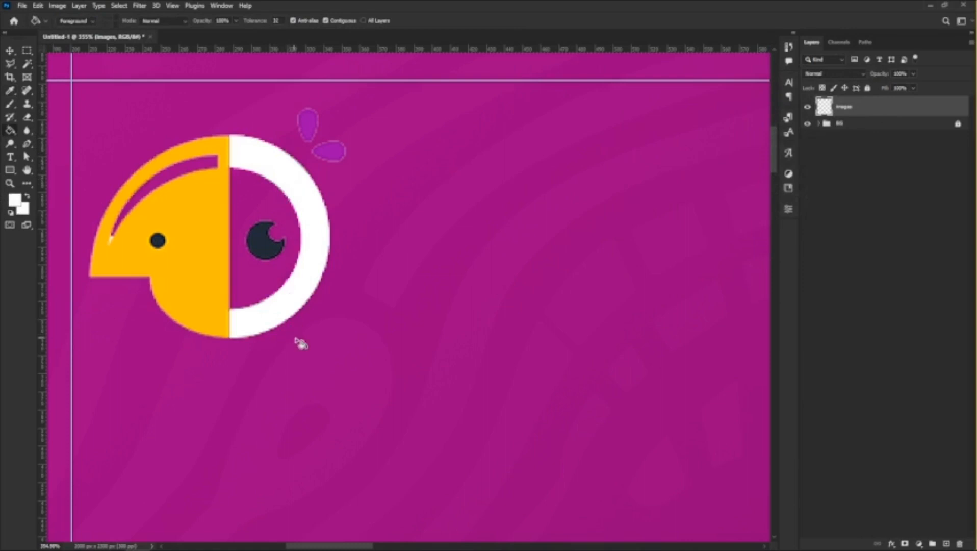
{"action": "left_click", "coordinate": [313, 128]}
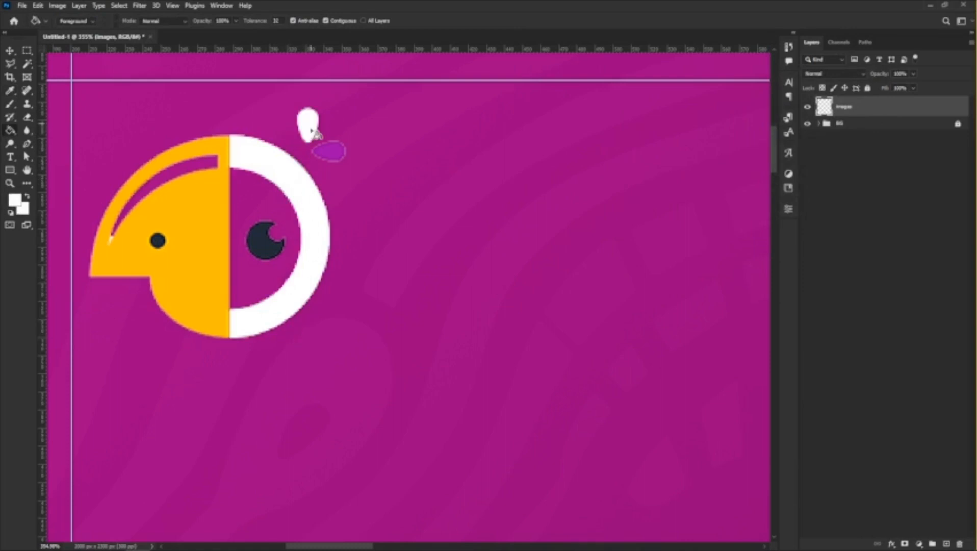
{"action": "left_click", "coordinate": [330, 149]}
Add a white text line reading "Big Bird" below the bird logo.
{"action": "scroll", "coordinate": [329, 143], "scroll_direction": "down", "scroll_amount": 5}
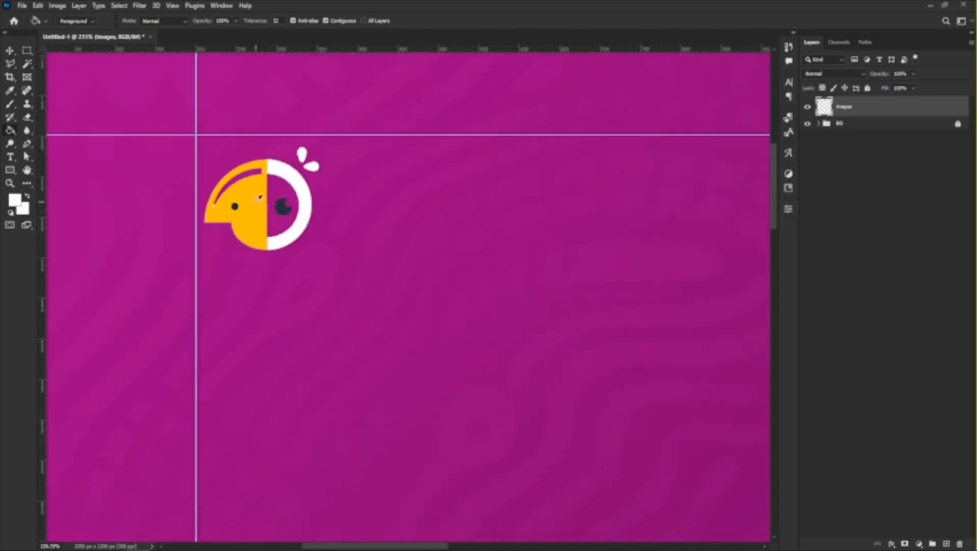
{"action": "scroll", "coordinate": [309, 222], "scroll_direction": "up", "scroll_amount": 3}
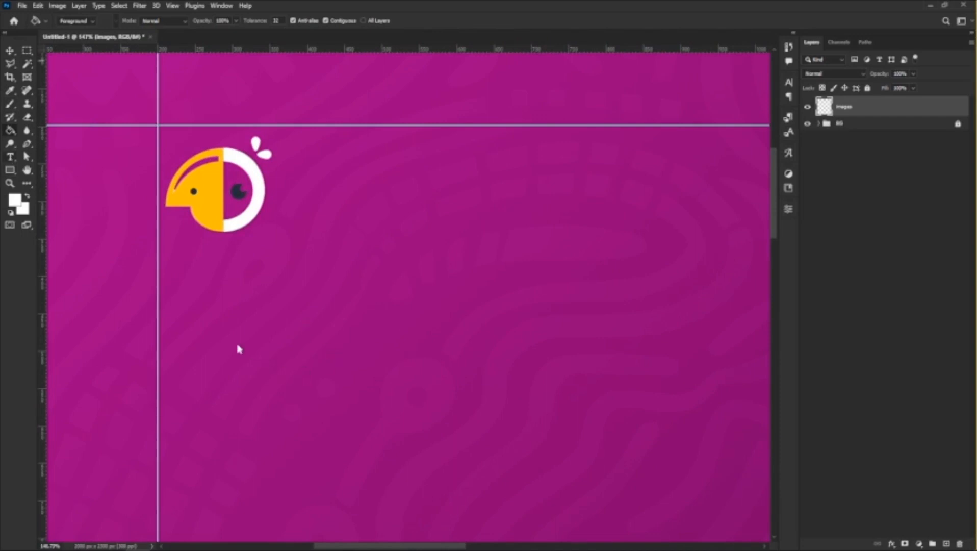
{"action": "key", "text": "t"}
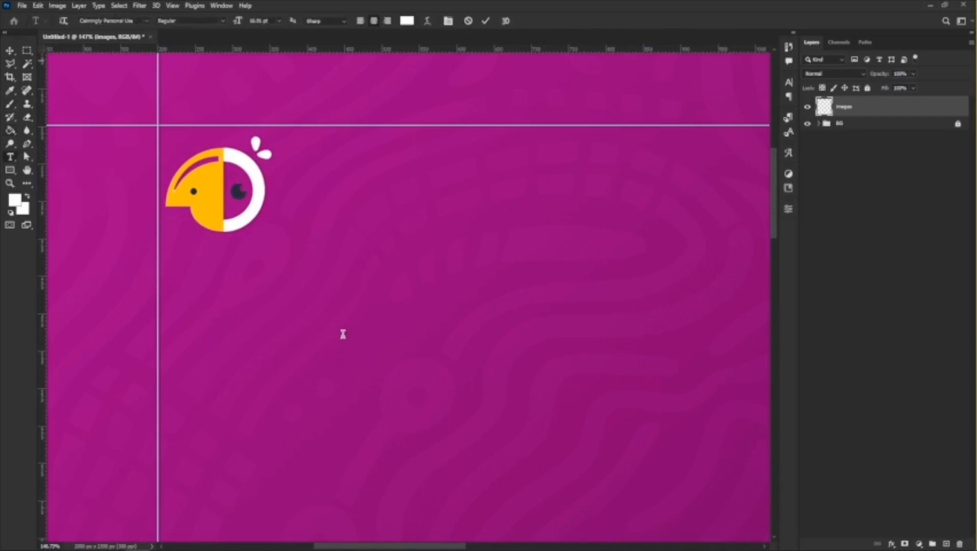
{"action": "left_click", "coordinate": [209, 337]}
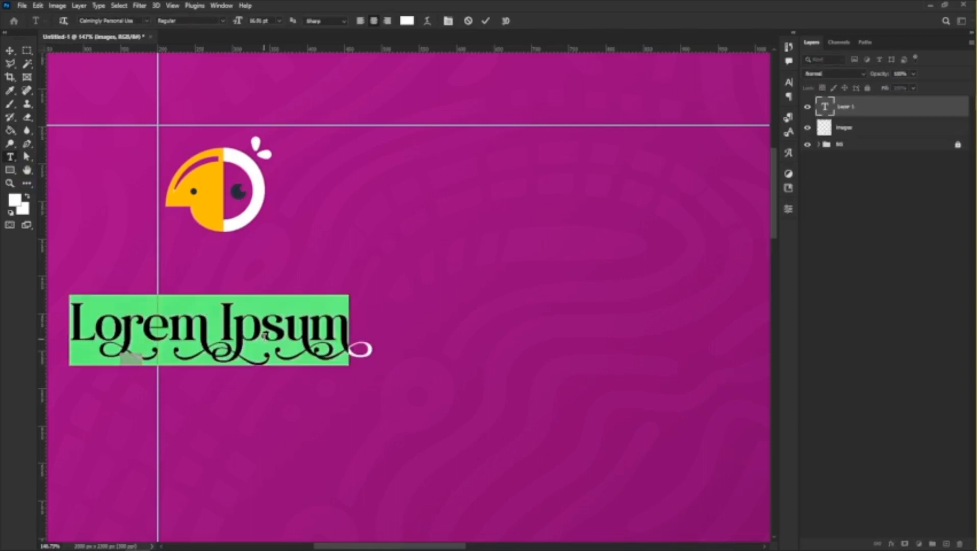
{"action": "type", "text": "Big Bird"}
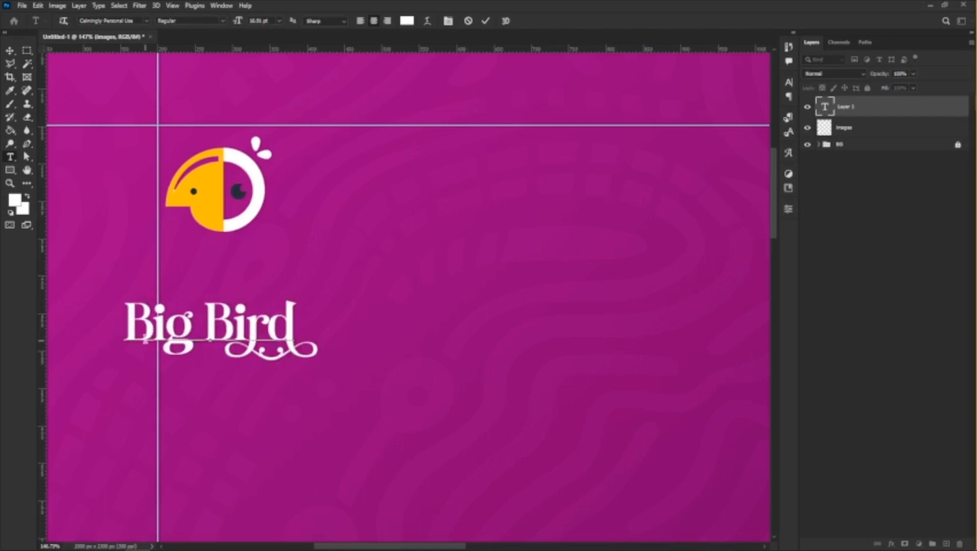
Remove the space in the text so it reads "BigBird" and set its font to Cabinet Grotesk Extrabold.
{"action": "left_click", "coordinate": [205, 316]}
{"action": "key", "text": "BackSpace"}
{"action": "key", "text": "ctrl+a"}
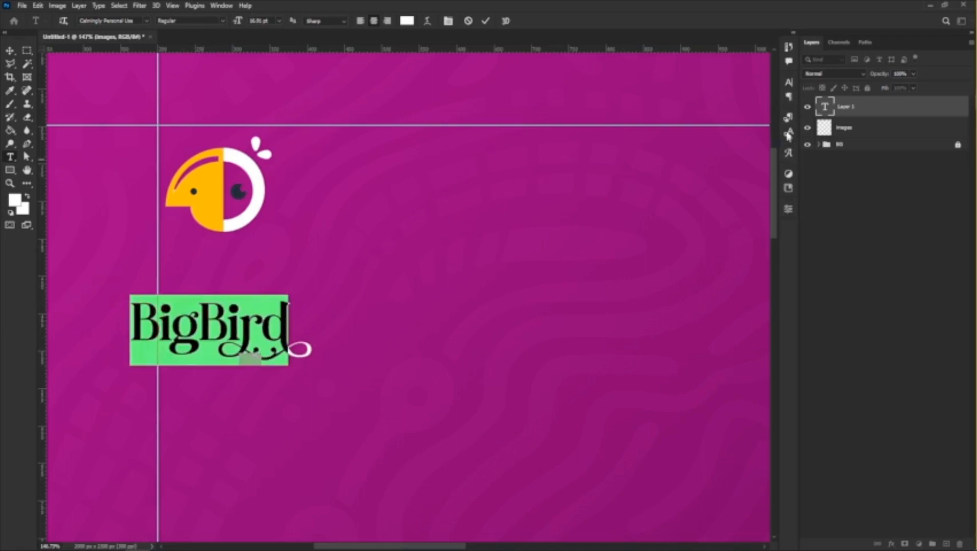
{"action": "left_click", "coordinate": [790, 83]}
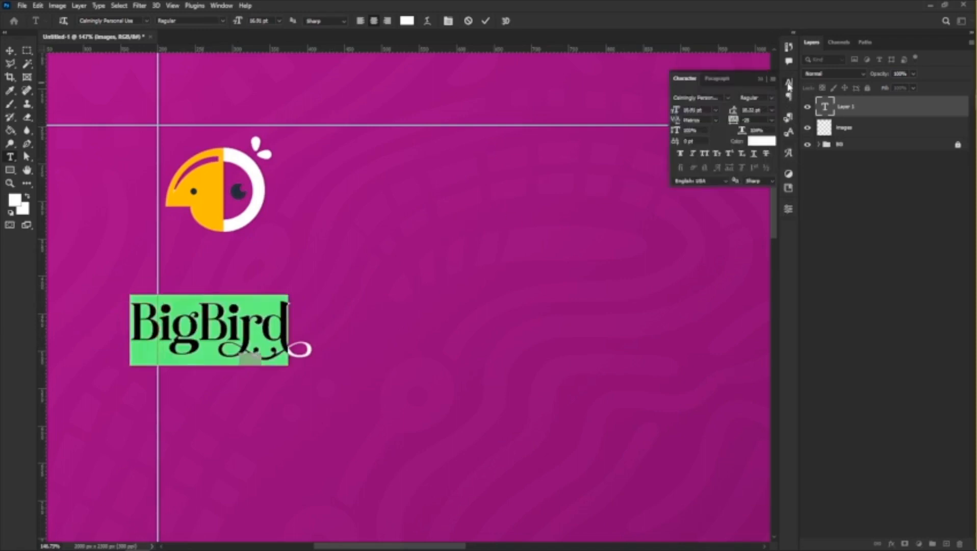
{"action": "left_click", "coordinate": [718, 98]}
{"action": "left_click", "coordinate": [729, 97]}
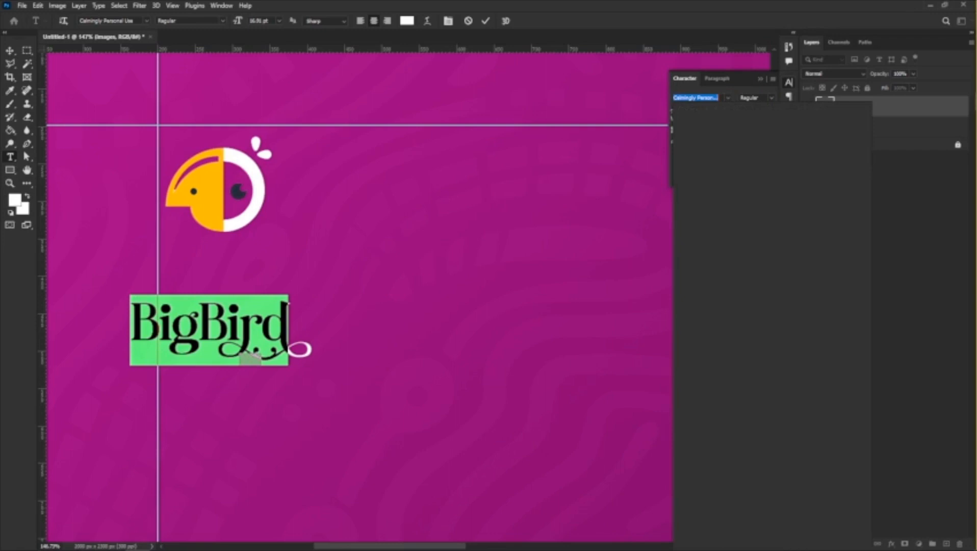
{"action": "type", "text": "cabinet"}
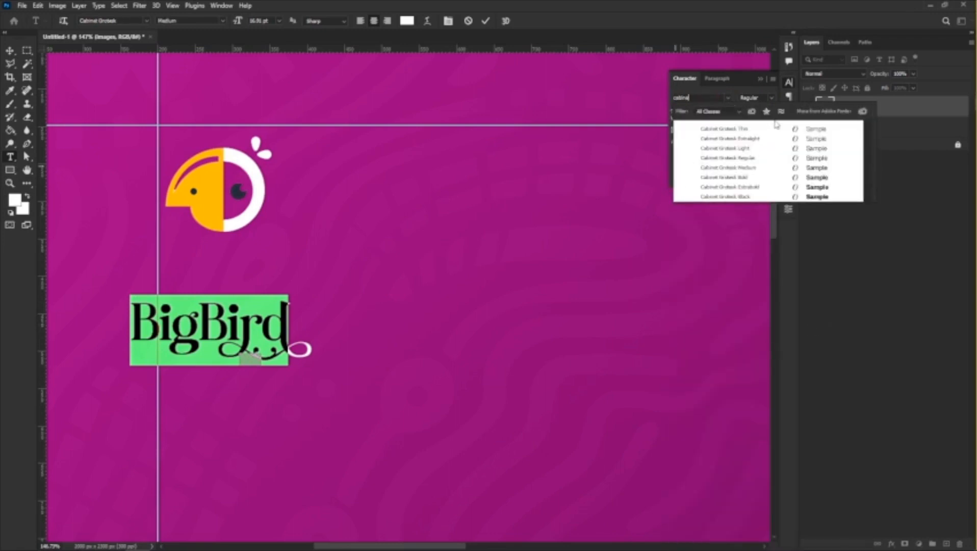
{"action": "left_click", "coordinate": [741, 188]}
Recolour only the word "Bird" with the yellow (ffbe00) sampled from the bird logo's beak.
{"action": "left_click", "coordinate": [243, 320]}
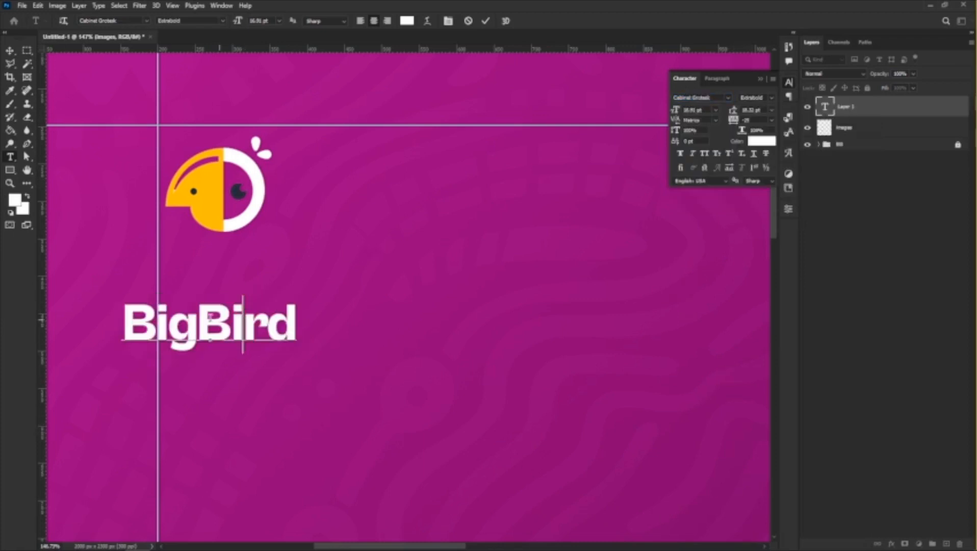
{"action": "double_click", "coordinate": [243, 321]}
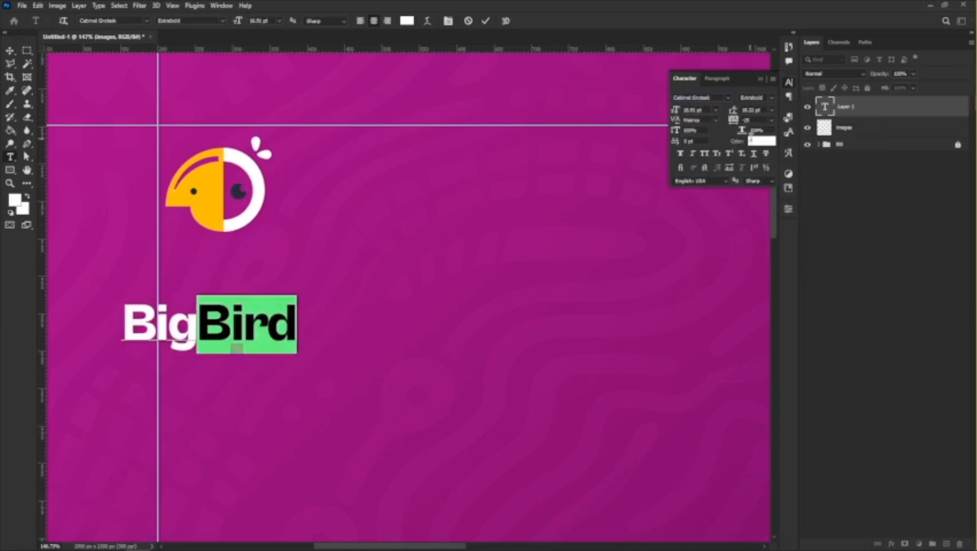
{"action": "left_click", "coordinate": [754, 145]}
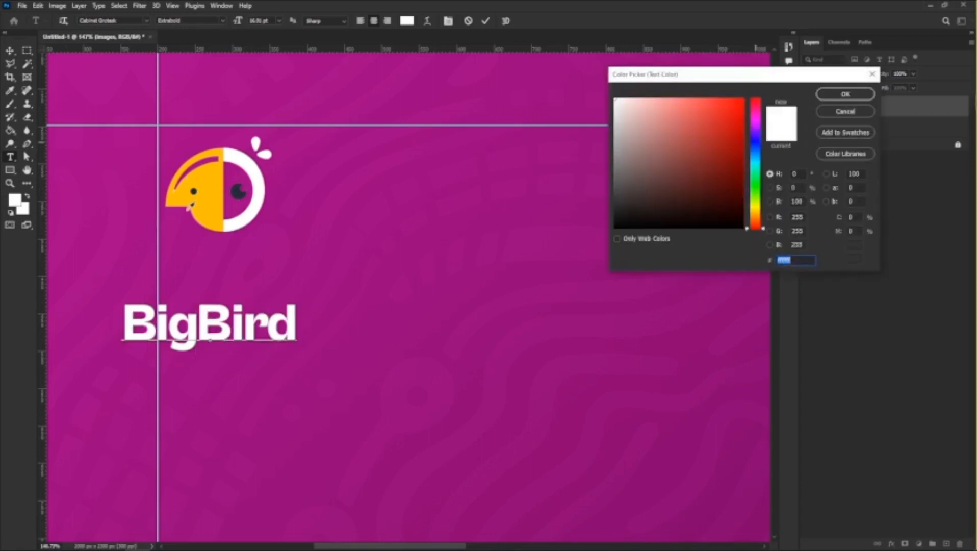
{"action": "left_click", "coordinate": [208, 196]}
{"action": "left_click", "coordinate": [297, 203]}
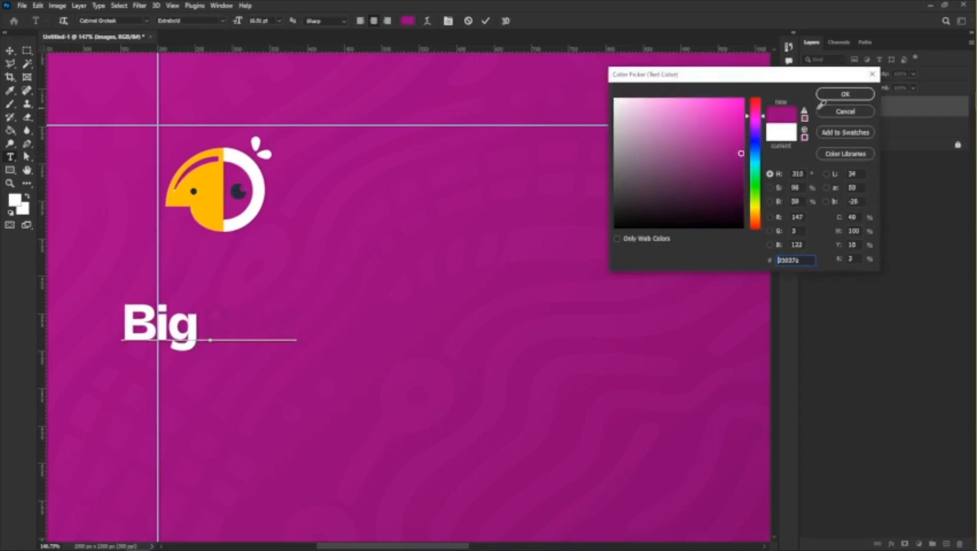
{"action": "left_click", "coordinate": [208, 196]}
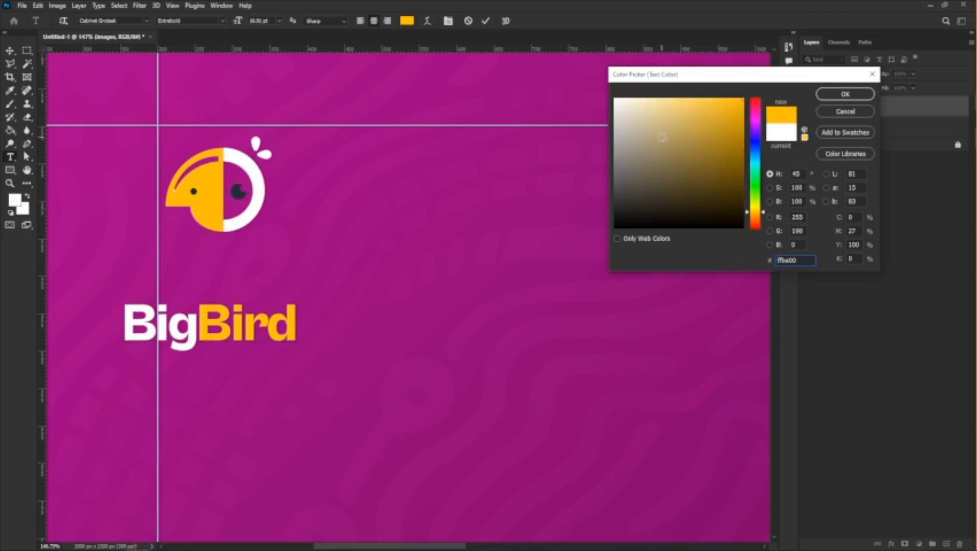
{"action": "left_click", "coordinate": [846, 93]}
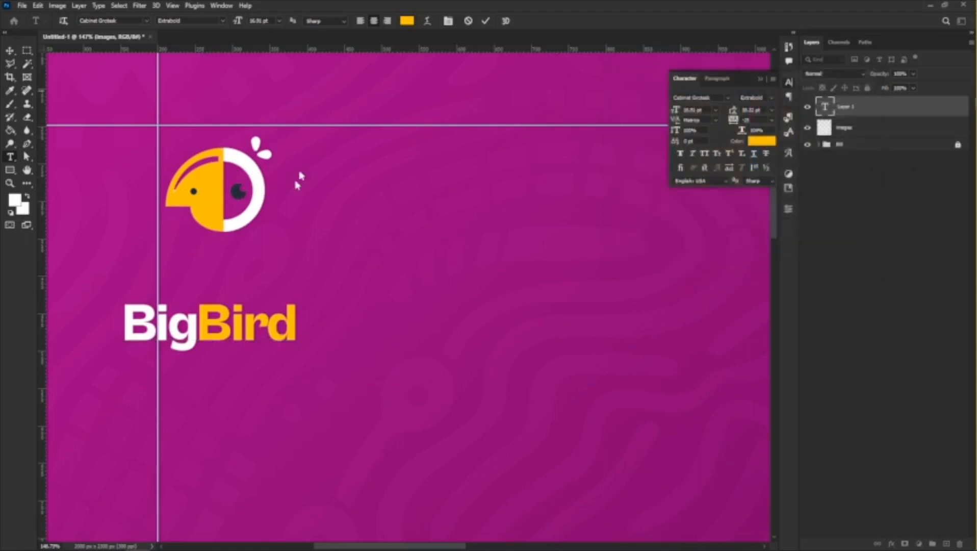
Move the "BigBird" text up beside the bird logo, vertically centred on it.
{"action": "left_click", "coordinate": [10, 51]}
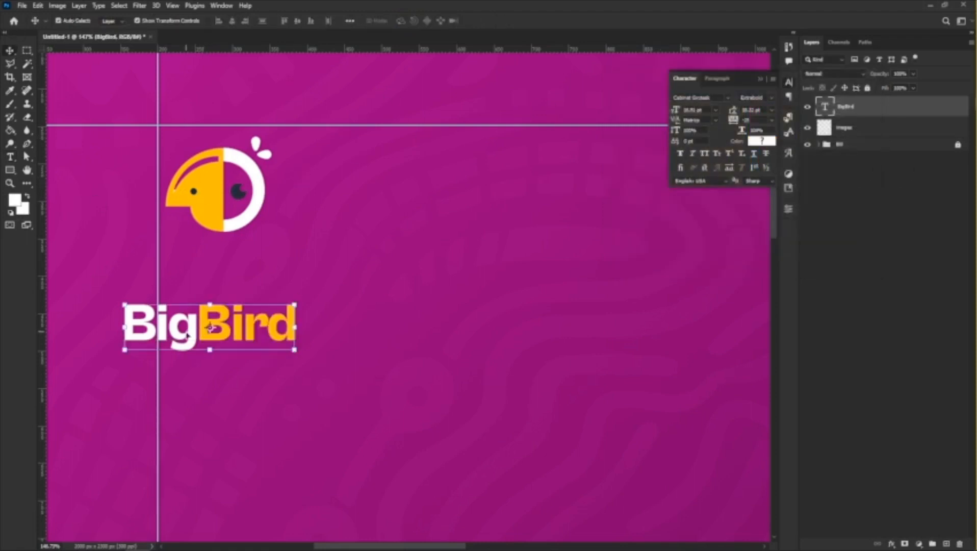
{"action": "left_click_drag", "start_coordinate": [187, 334], "coordinate": [352, 204]}
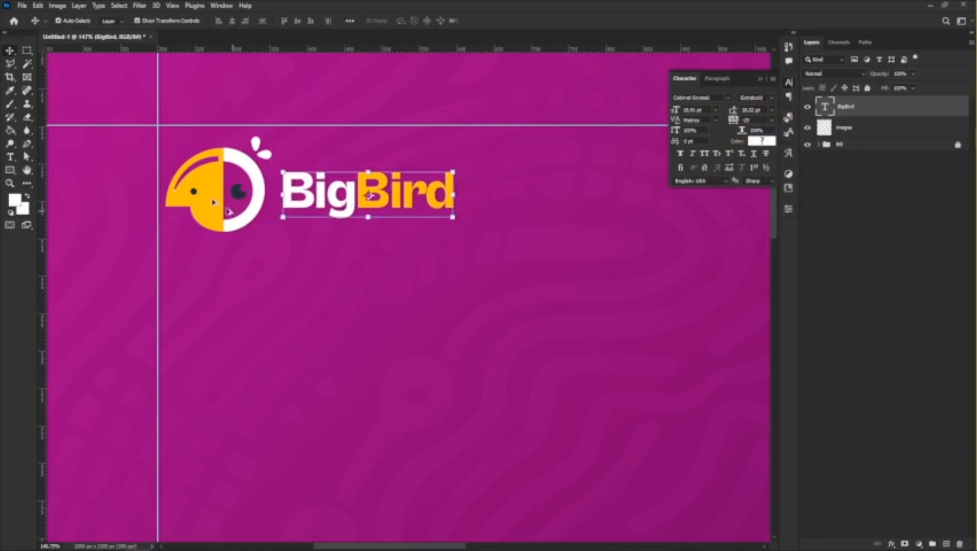
{"action": "scroll", "coordinate": [202, 187], "scroll_direction": "down", "scroll_amount": 3}
{"action": "scroll", "coordinate": [185, 170], "scroll_direction": "down", "scroll_amount": 3}
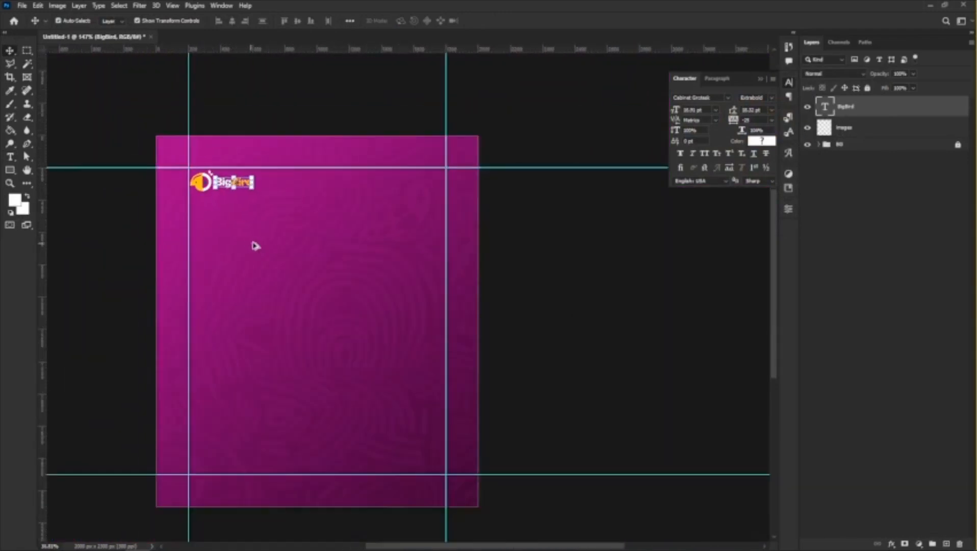
Examine the logo's size and placement against the margin guides at several magnifications.
{"action": "scroll", "coordinate": [255, 247], "scroll_direction": "up", "scroll_amount": 1}
{"action": "scroll", "coordinate": [272, 299], "scroll_direction": "up", "scroll_amount": 1}
{"action": "scroll", "coordinate": [371, 173], "scroll_direction": "down", "scroll_amount": 2}
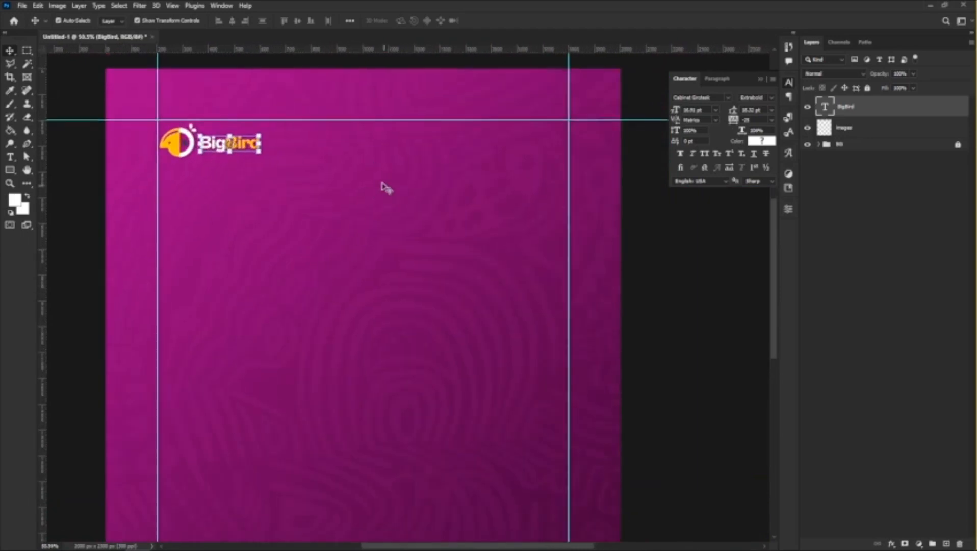
{"action": "scroll", "coordinate": [376, 204], "scroll_direction": "down", "scroll_amount": 2}
{"action": "scroll", "coordinate": [379, 247], "scroll_direction": "down", "scroll_amount": 1}
{"action": "scroll", "coordinate": [351, 251], "scroll_direction": "up", "scroll_amount": 1}
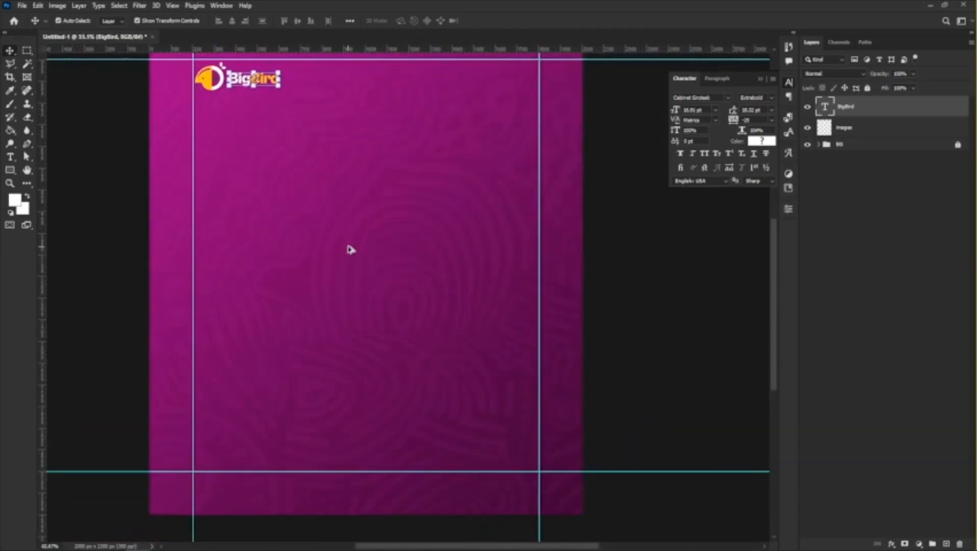
{"action": "scroll", "coordinate": [378, 265], "scroll_direction": "up", "scroll_amount": 1}
{"action": "scroll", "coordinate": [376, 262], "scroll_direction": "down", "scroll_amount": 2}
{"action": "scroll", "coordinate": [356, 344], "scroll_direction": "down", "scroll_amount": 1}
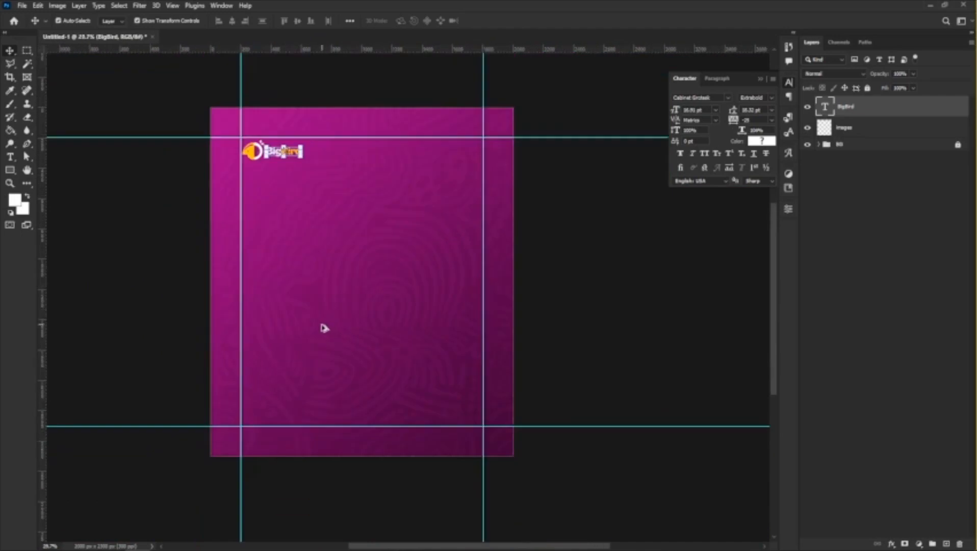
{"action": "scroll", "coordinate": [323, 327], "scroll_direction": "up", "scroll_amount": 1}
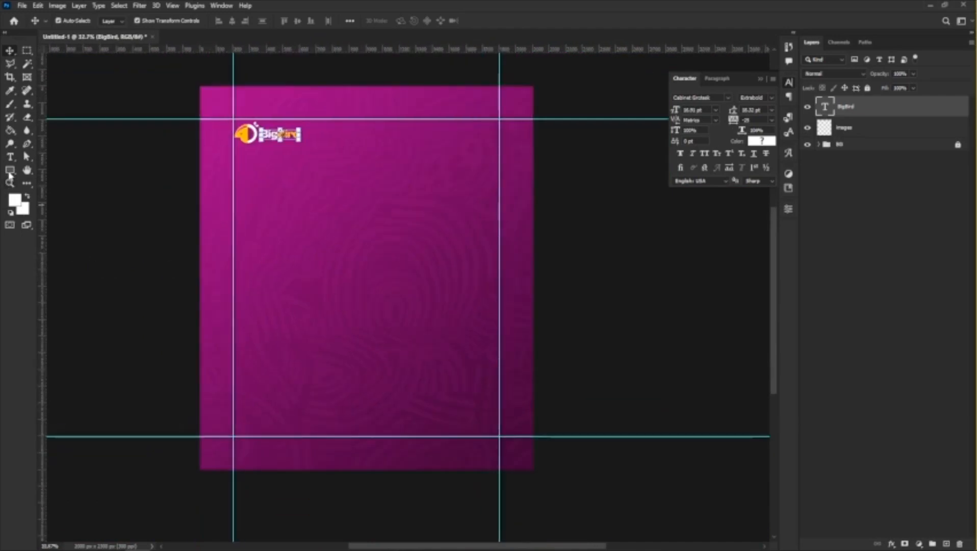
Draw a circle about 1557 px in diameter with the Ellipse tool, extending beyond the canvas's lower right corner.
{"action": "left_click", "coordinate": [8, 171]}
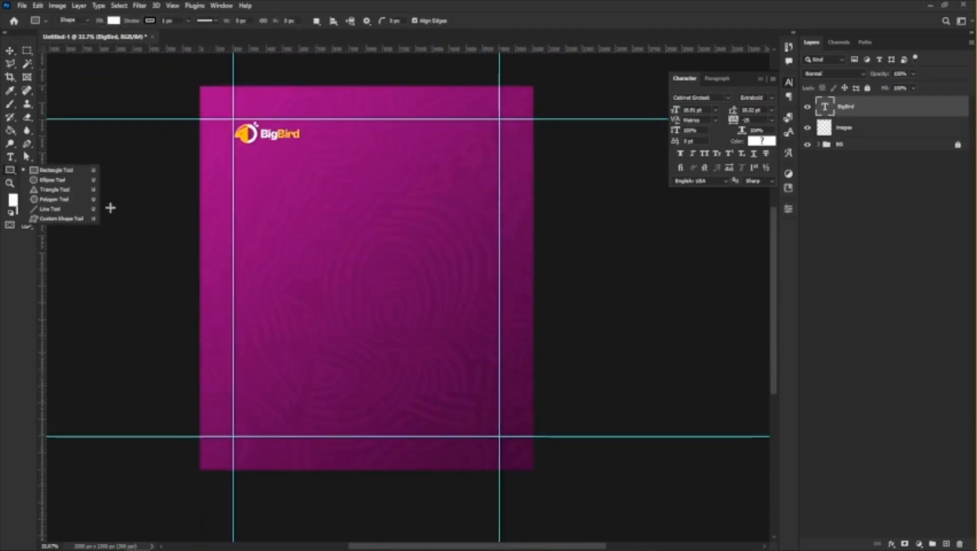
{"action": "left_click", "coordinate": [48, 180]}
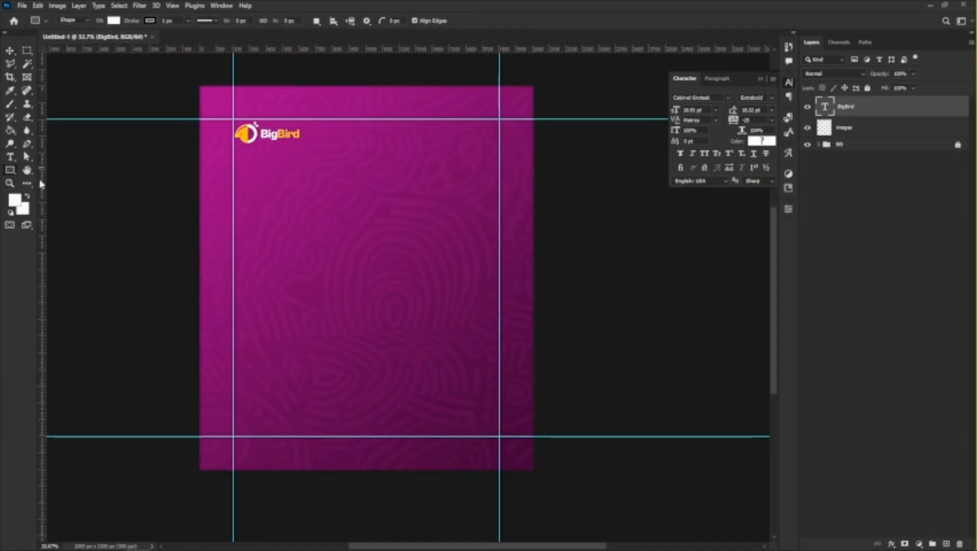
{"action": "left_click_drag", "start_coordinate": [402, 279], "coordinate": [653, 388]}
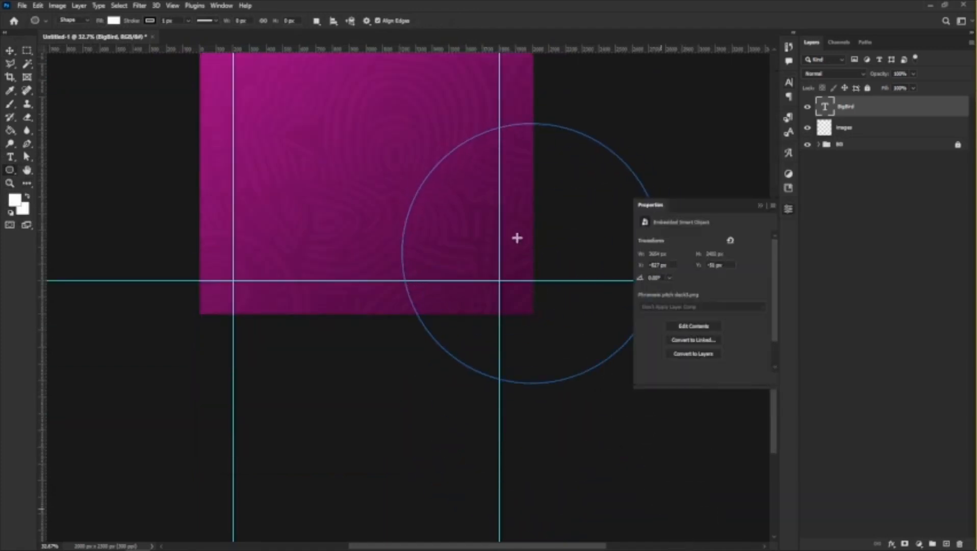
{"action": "key", "text": "ctrl+z"}
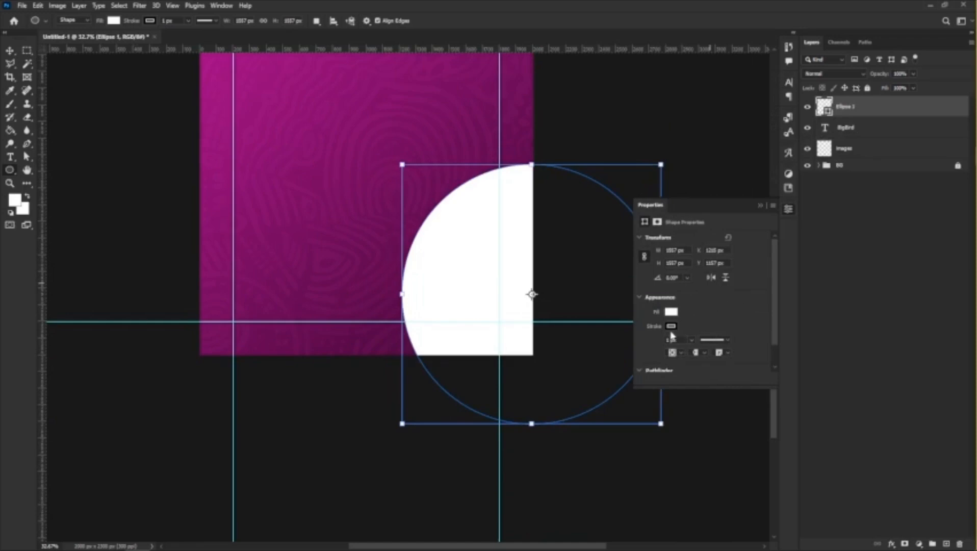
Give the circle a yellow stroke from the recently used colours and remove its fill.
{"action": "left_click", "coordinate": [671, 327]}
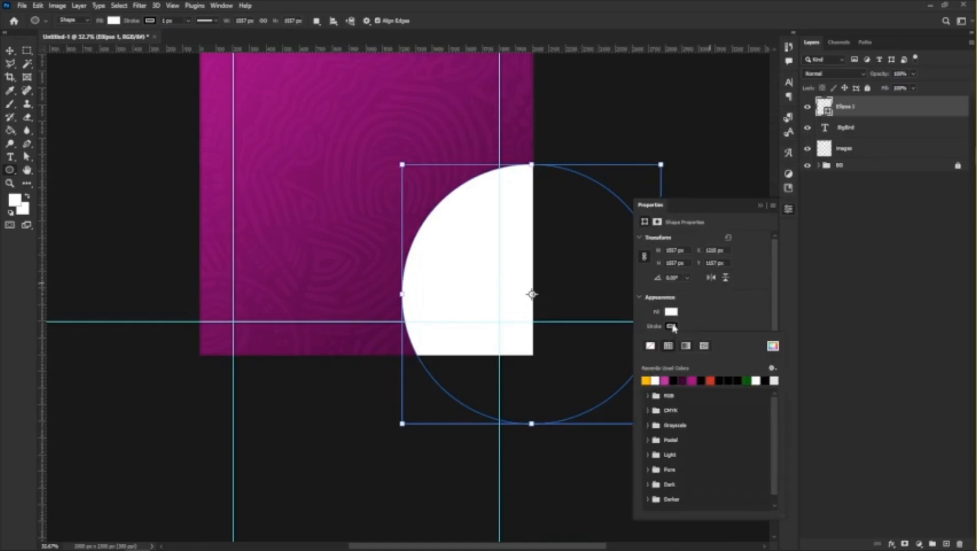
{"action": "left_click", "coordinate": [647, 380]}
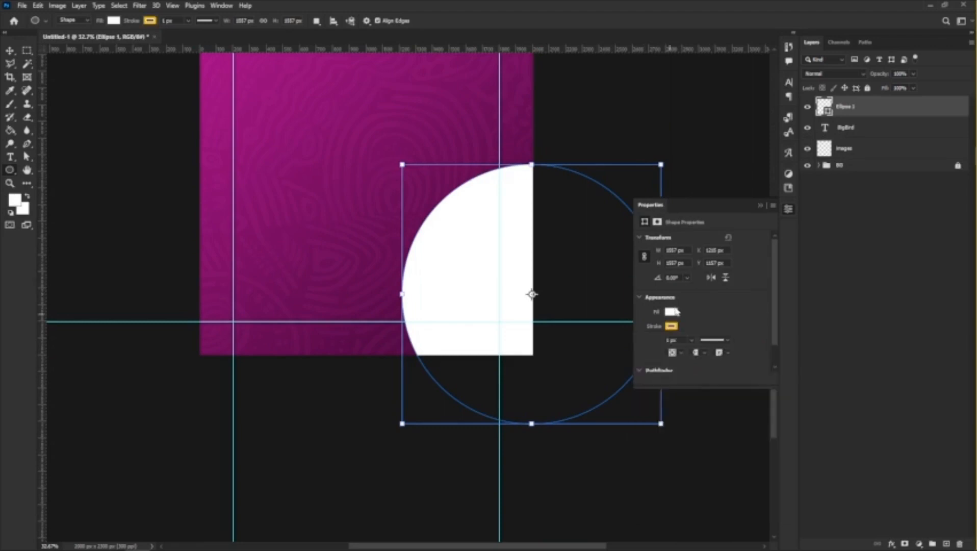
{"action": "left_click", "coordinate": [672, 313]}
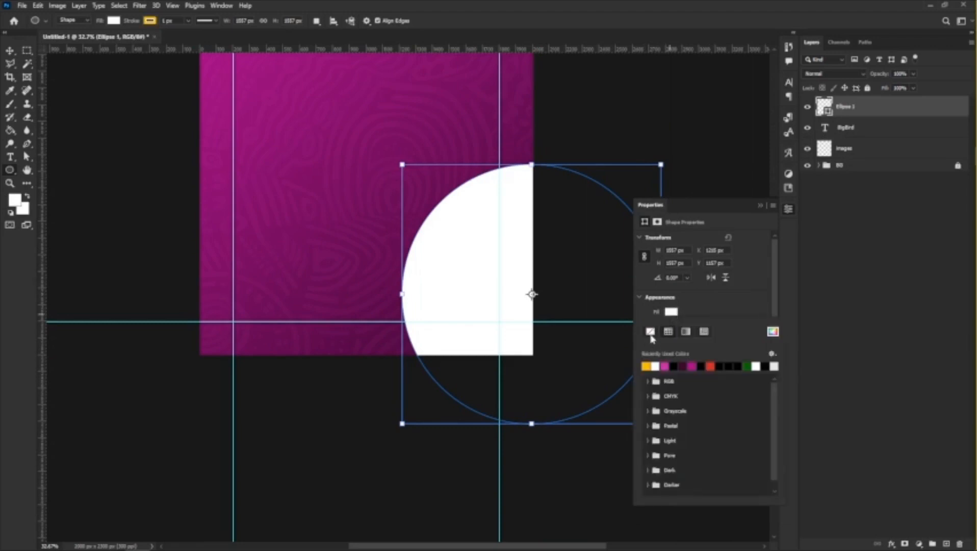
{"action": "left_click", "coordinate": [650, 332]}
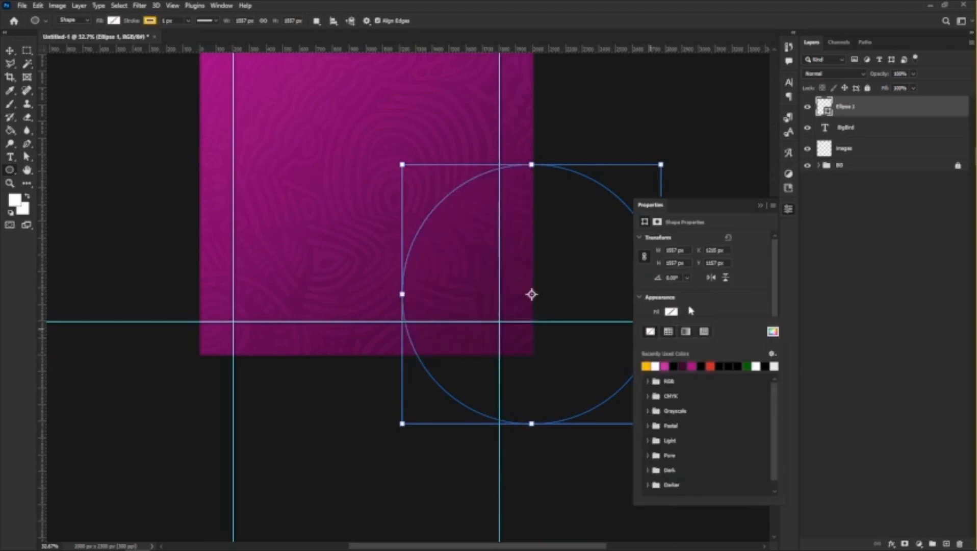
{"action": "left_click", "coordinate": [693, 311]}
Try stroke widths of 40 px and 400 px on the circle.
{"action": "left_click_drag", "start_coordinate": [682, 342], "coordinate": [699, 337]}
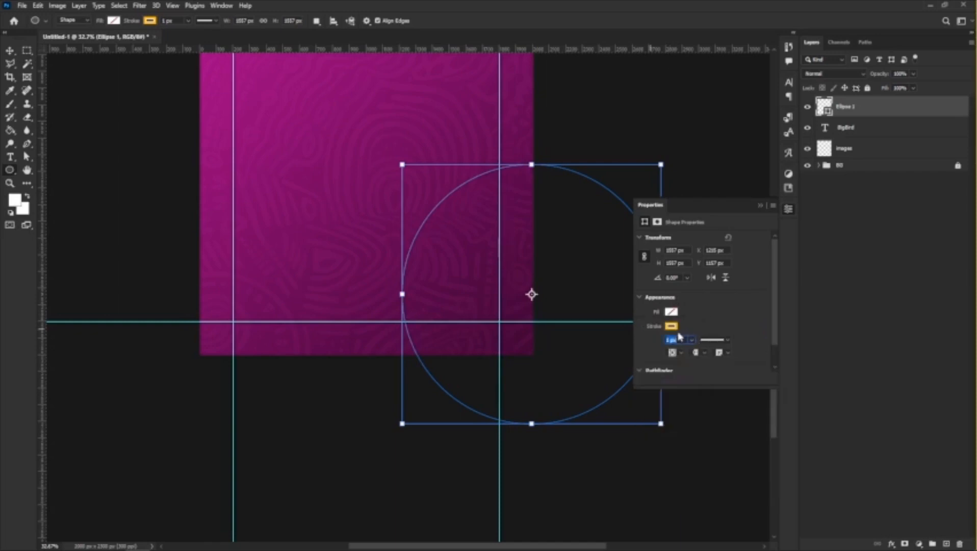
{"action": "type", "text": "40"}
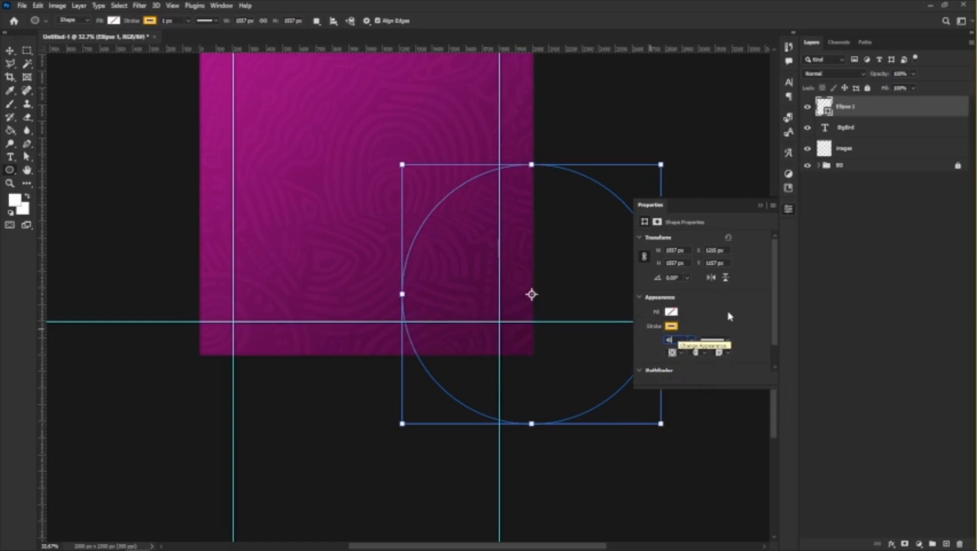
{"action": "key", "text": "Return"}
{"action": "key", "text": "Tab"}
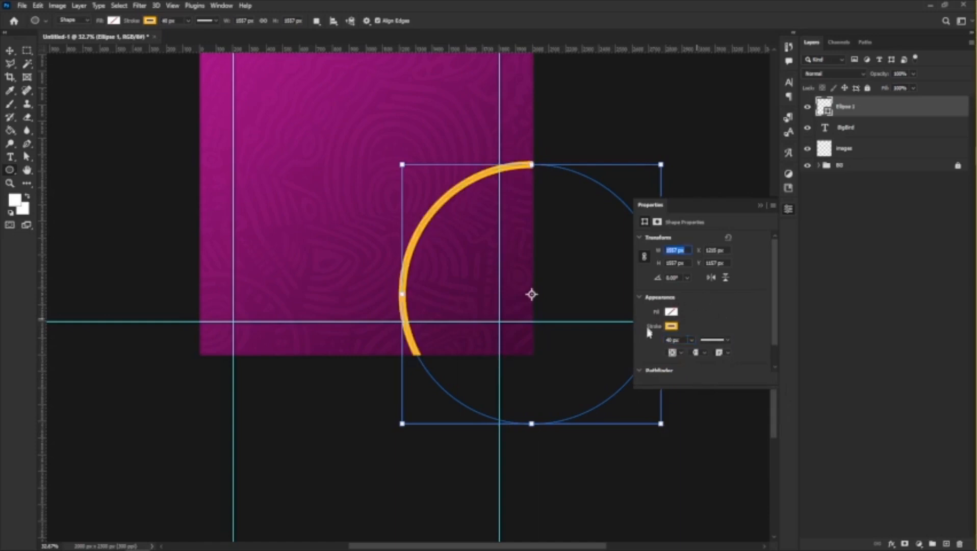
{"action": "left_click", "coordinate": [669, 339]}
{"action": "type", "text": "400"}
{"action": "key", "text": "Tab"}
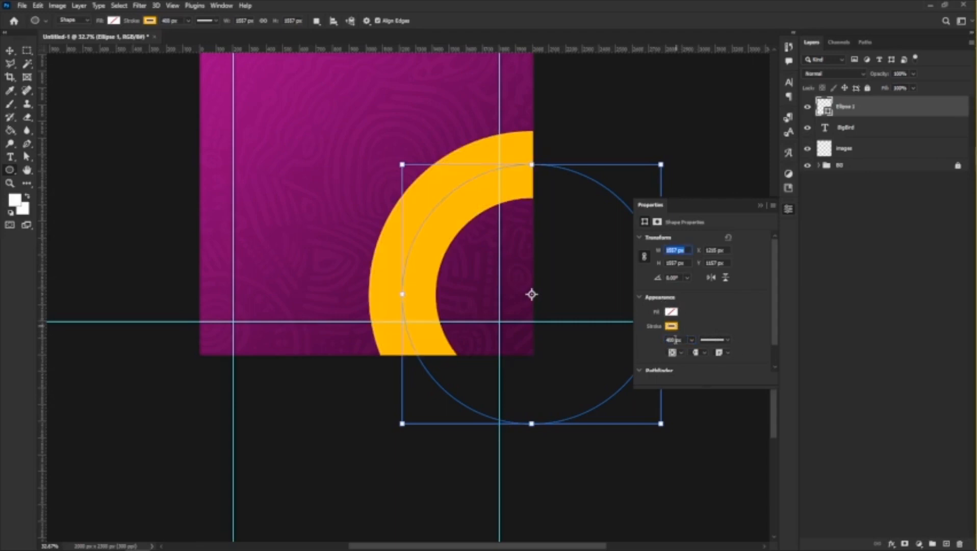
Test stroke widths of 200 px and 300 px on the circle and settle on 250 px.
{"action": "left_click", "coordinate": [675, 339]}
{"action": "type", "text": "30"}
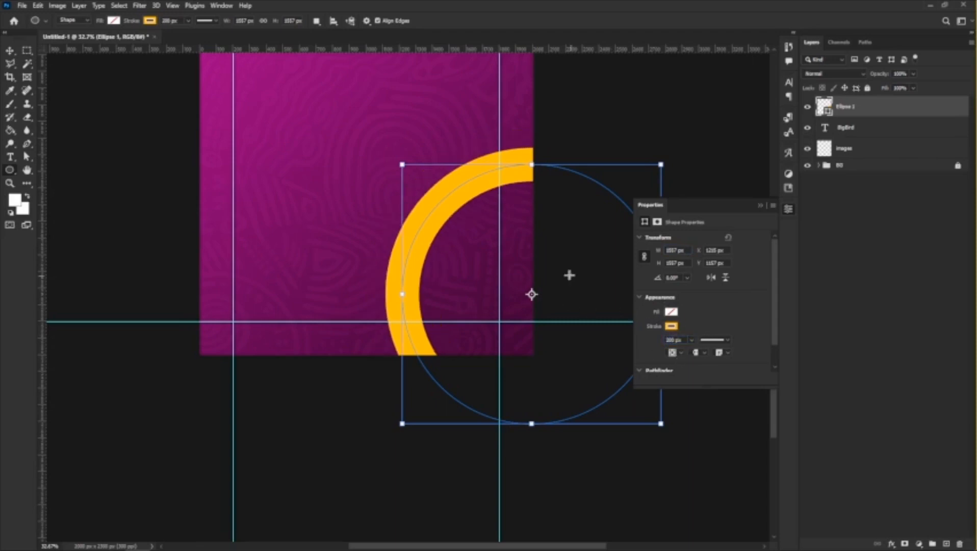
{"action": "double_click", "coordinate": [674, 340]}
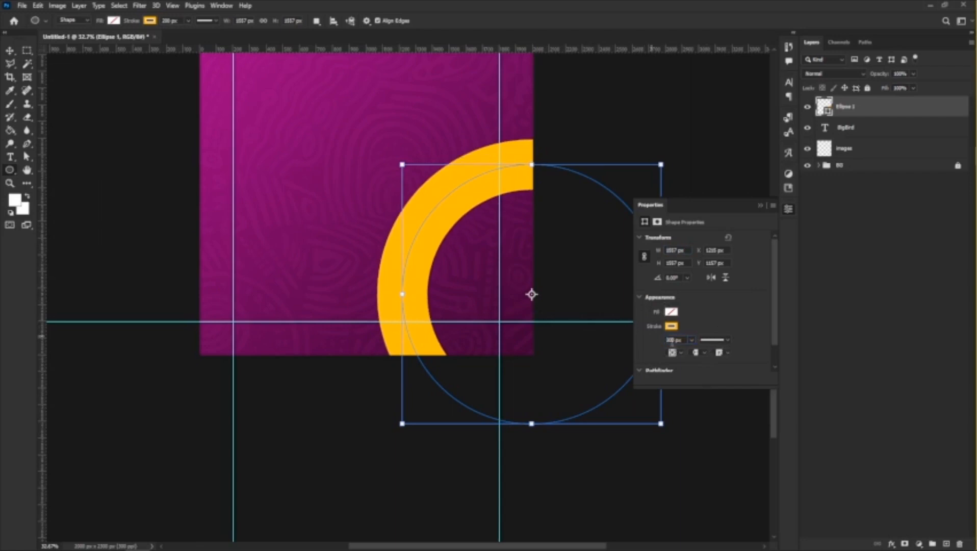
{"action": "left_click_drag", "start_coordinate": [752, 326], "coordinate": [752, 327]}
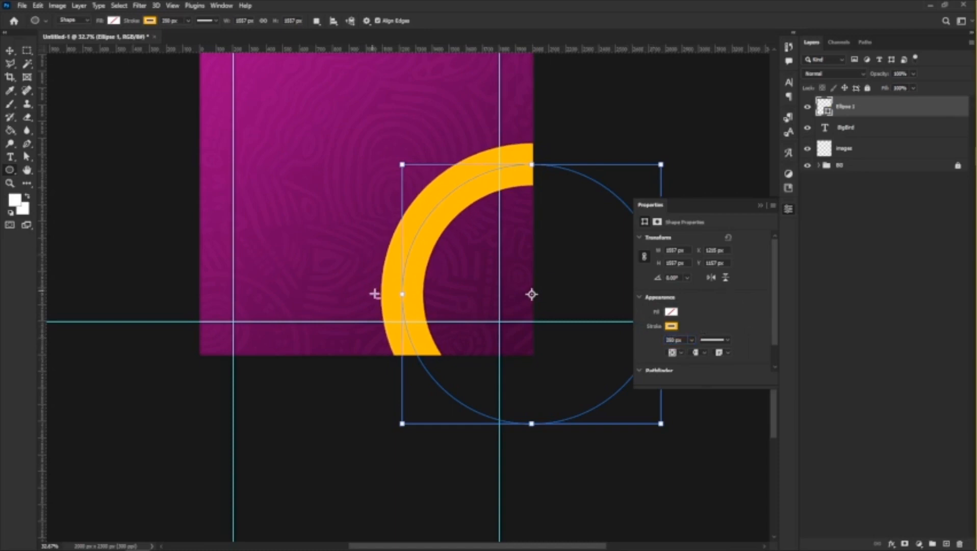
Move the yellow ring down and slightly right to about X 1270 px, Y 1390 px, cropped by the canvas's lower right corner.
{"action": "scroll", "coordinate": [375, 292], "scroll_direction": "down", "scroll_amount": 3}
{"action": "scroll", "coordinate": [356, 246], "scroll_direction": "up", "scroll_amount": 2}
{"action": "scroll", "coordinate": [403, 278], "scroll_direction": "up", "scroll_amount": 1}
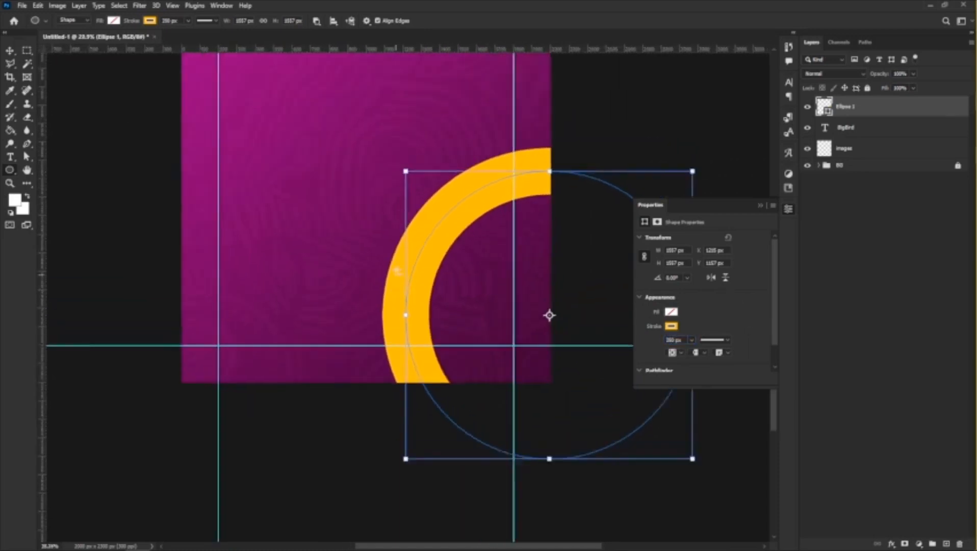
{"action": "scroll", "coordinate": [404, 257], "scroll_direction": "down", "scroll_amount": 2}
{"action": "left_click", "coordinate": [10, 49]}
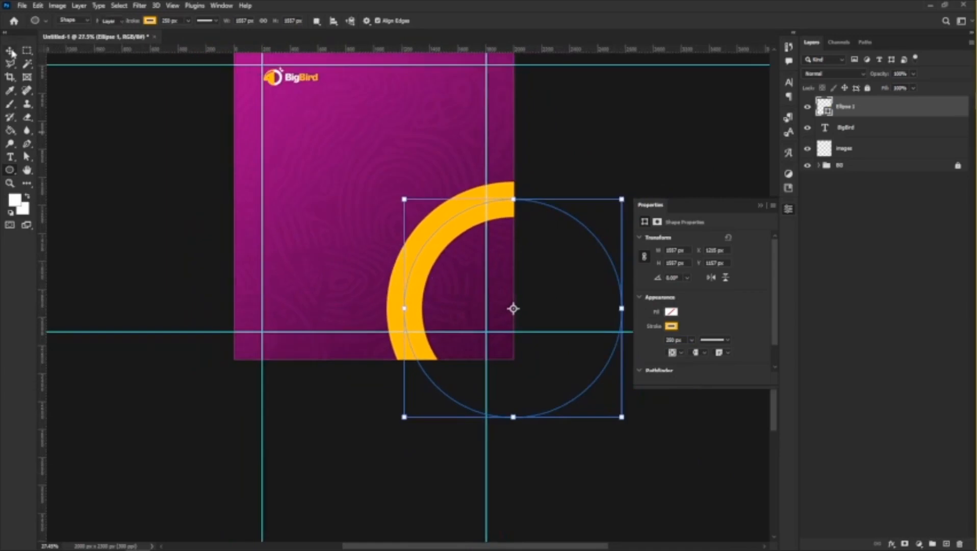
{"action": "mouse_move", "coordinate": [433, 273]}
{"action": "left_mouse_down"}
{"action": "mouse_move", "coordinate": [406, 284]}
{"action": "mouse_move", "coordinate": [430, 288]}
{"action": "left_mouse_up"}
{"action": "scroll", "coordinate": [376, 271], "scroll_direction": "down", "scroll_amount": 3}
{"action": "scroll", "coordinate": [356, 131], "scroll_direction": "up", "scroll_amount": 4}
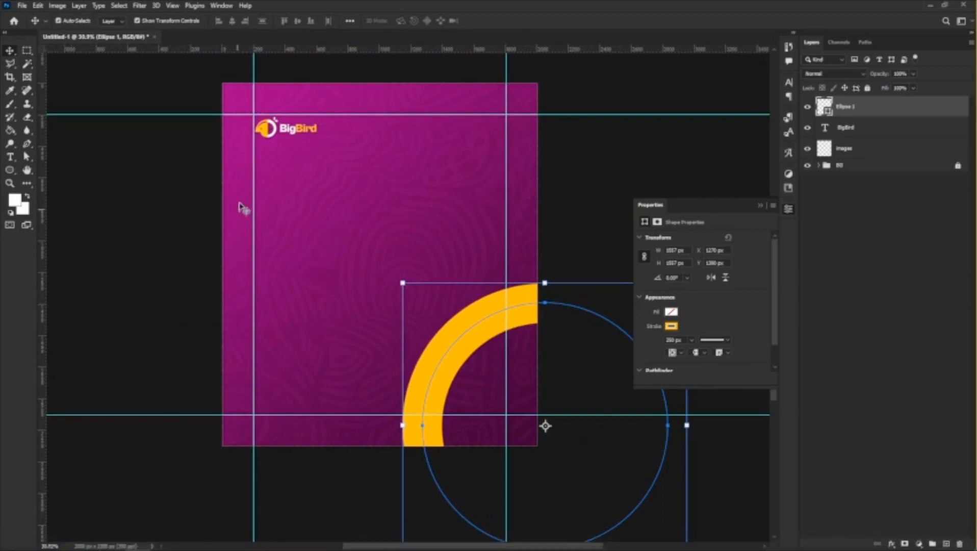
Add the headline "Get Your Quality Tote Bags" on three lines below the BigBird logo.
{"action": "left_click", "coordinate": [9, 157]}
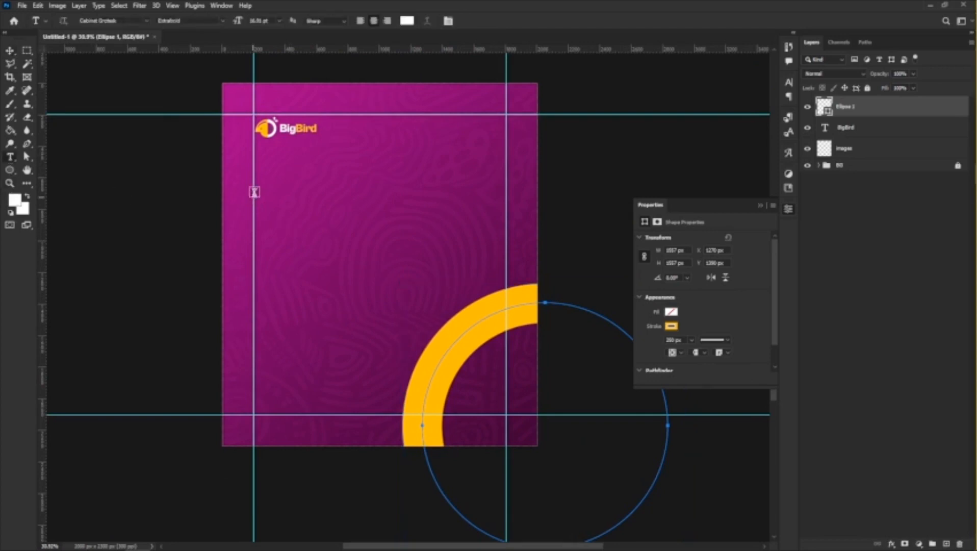
{"action": "left_click", "coordinate": [365, 206]}
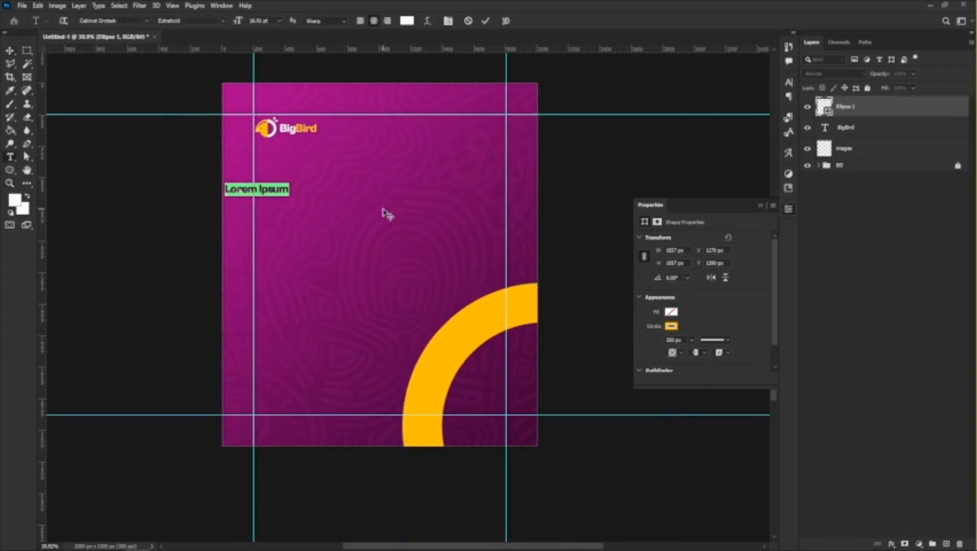
{"action": "type", "text": "Get y"}
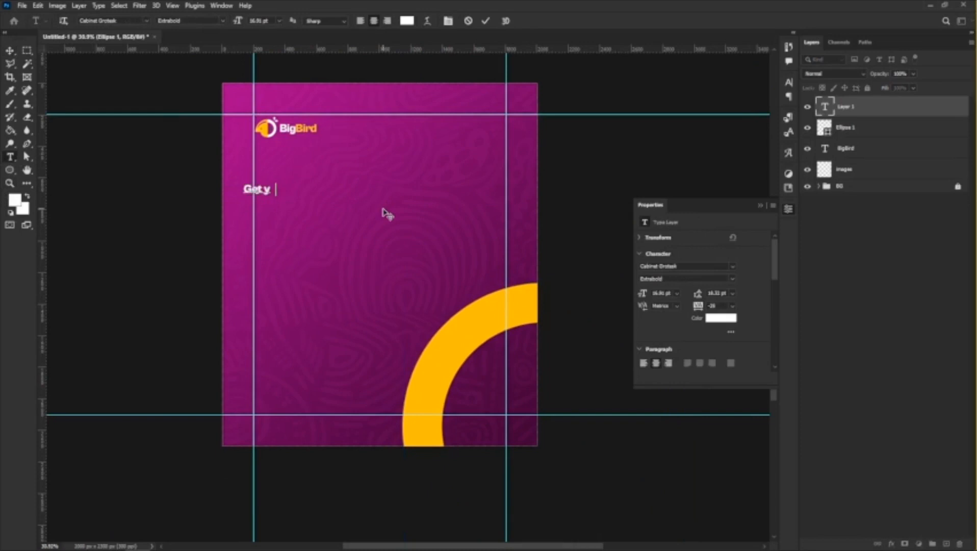
{"action": "type", "text": "ou"}
{"action": "key", "text": "BackSpace"}
{"action": "key", "text": "BackSpace"}
{"action": "key", "text": "BackSpace"}
{"action": "type", "text": "Your Qua"}
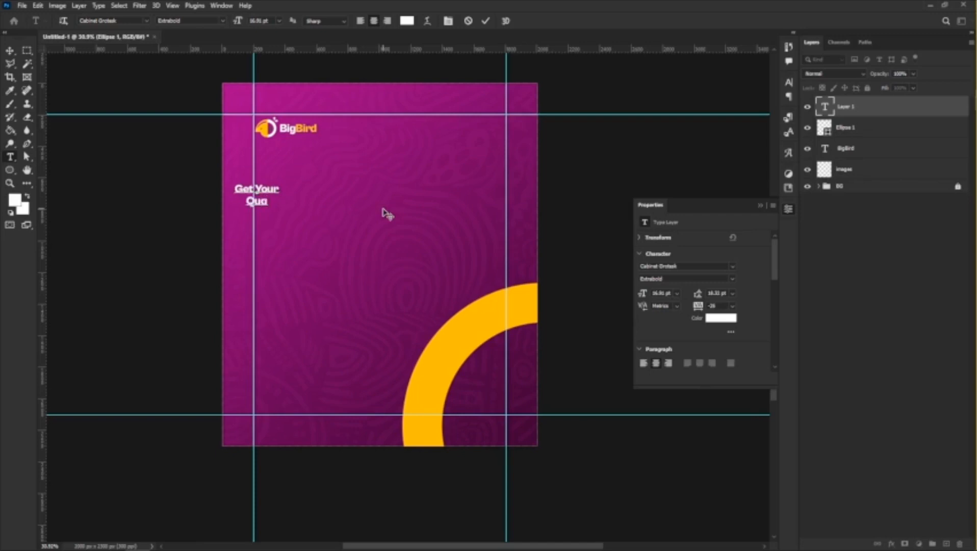
{"action": "type", "text": "lity Tote Ba"}
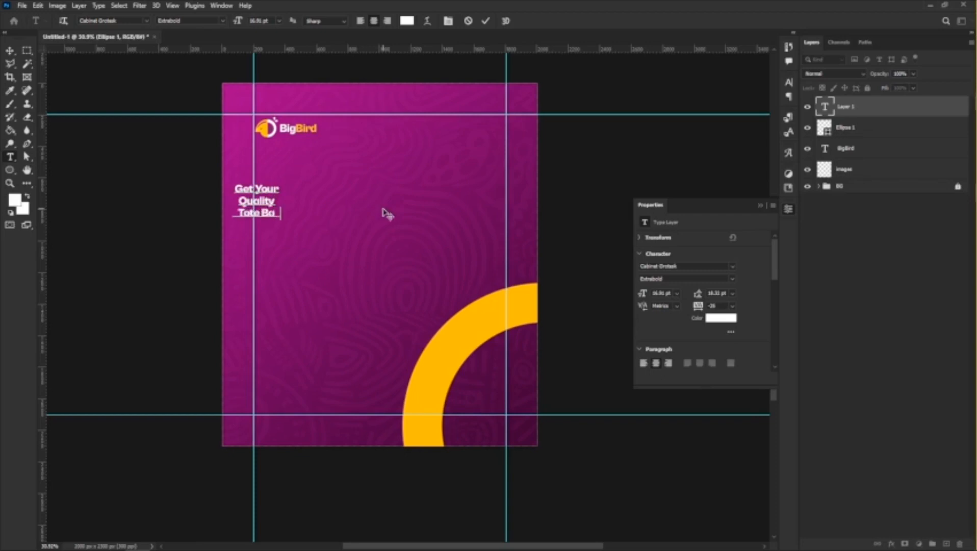
{"action": "type", "text": "gs"}
Left-align the headline text and scale it up to about 46 pt.
{"action": "key", "text": "ctrl+a"}
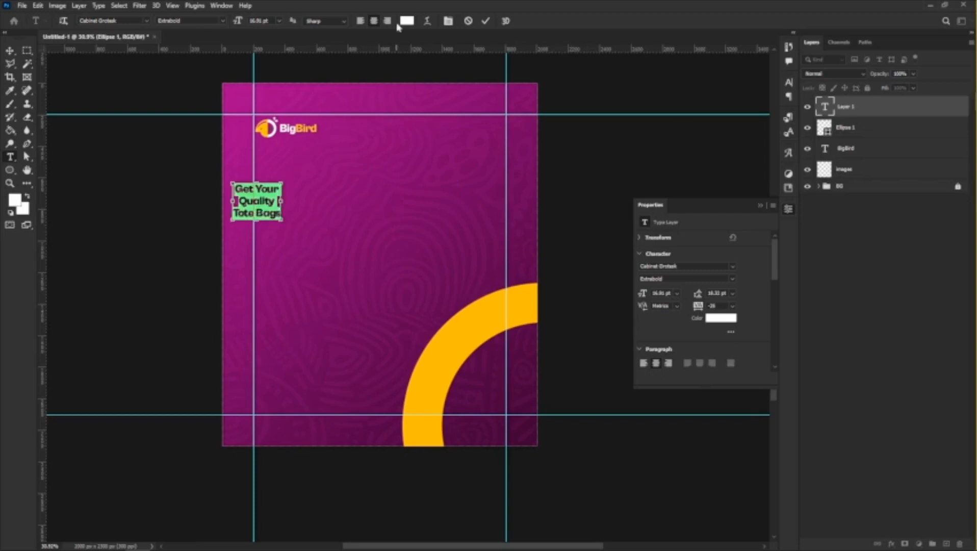
{"action": "left_click", "coordinate": [360, 21]}
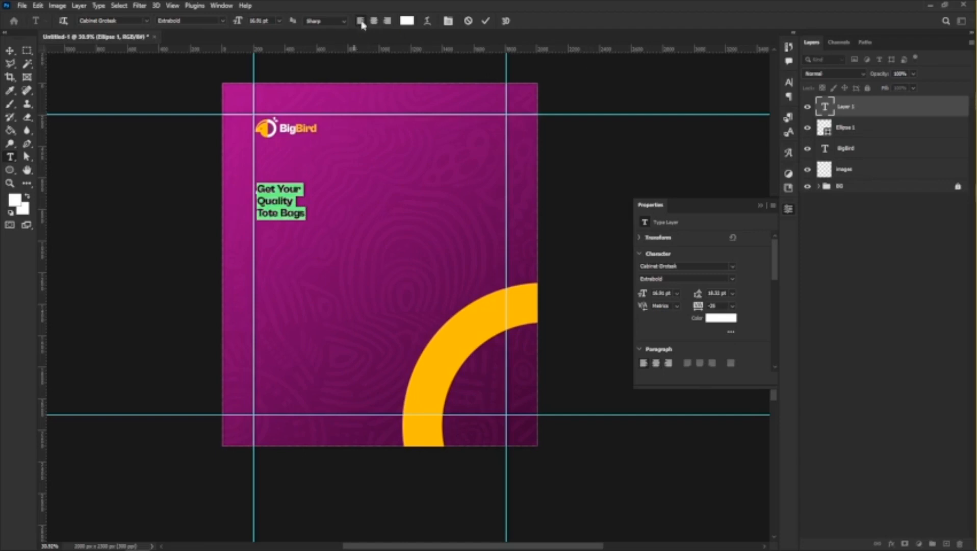
{"action": "left_click", "coordinate": [9, 52]}
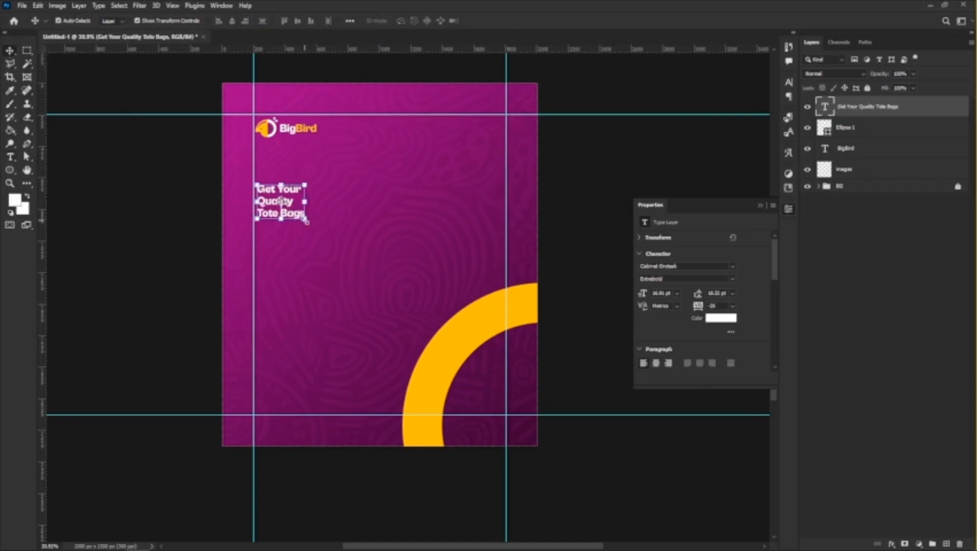
{"action": "left_click_drag", "start_coordinate": [305, 220], "coordinate": [376, 294]}
{"action": "key", "text": "Return"}
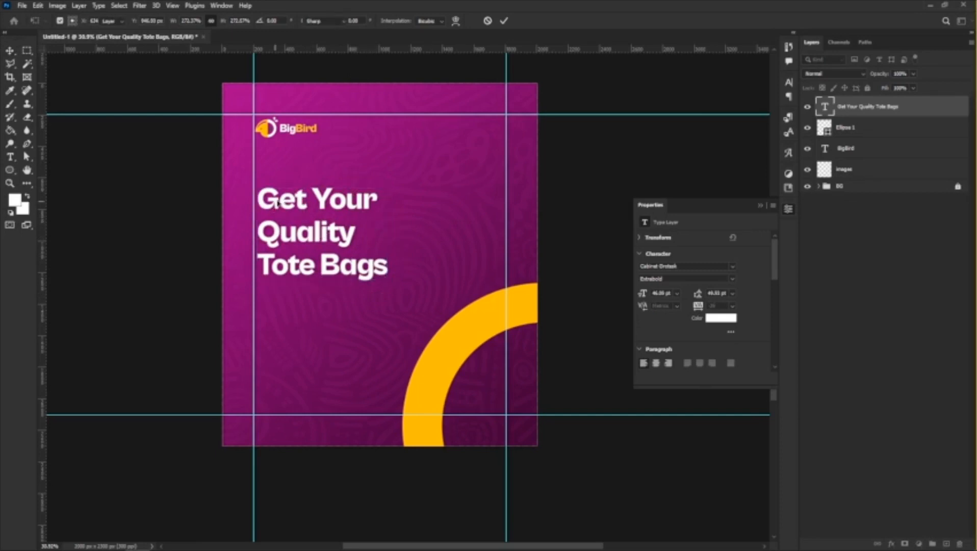
Move the enlarged headline slightly up and left so its edge aligns with the left margin guide.
{"action": "double_click", "coordinate": [274, 184]}
{"action": "left_click_drag", "start_coordinate": [274, 182], "coordinate": [11, 51]}
{"action": "left_click", "coordinate": [10, 50]}
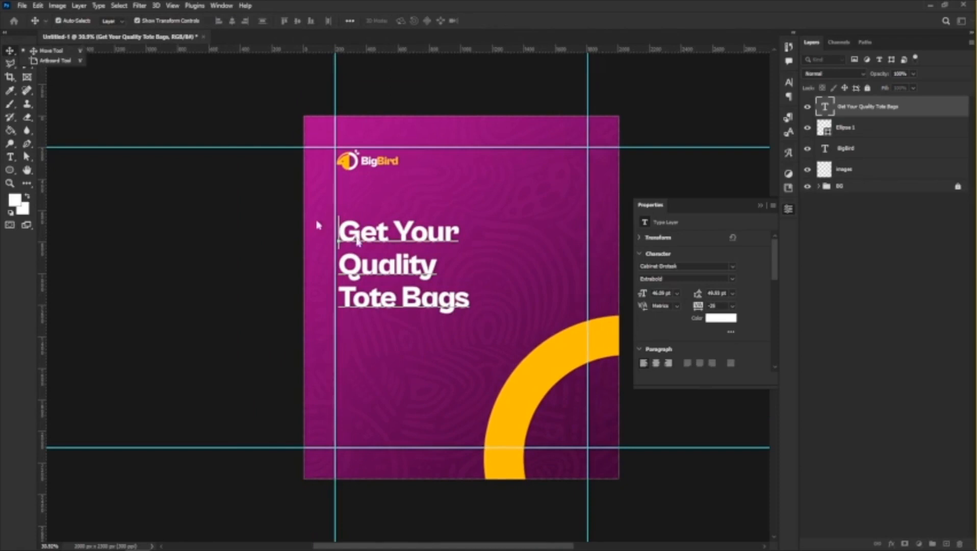
{"action": "left_click", "coordinate": [43, 52]}
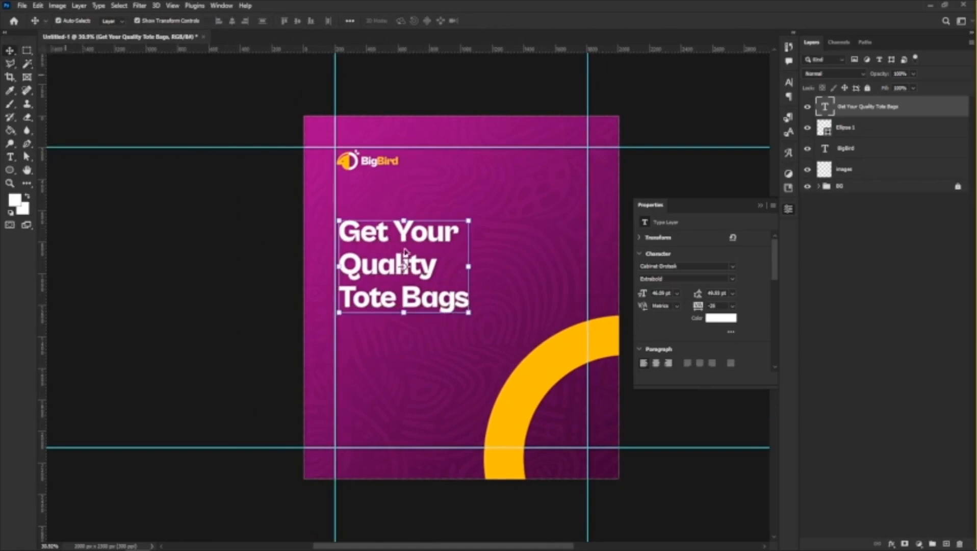
{"action": "left_click_drag", "start_coordinate": [364, 249], "coordinate": [361, 239]}
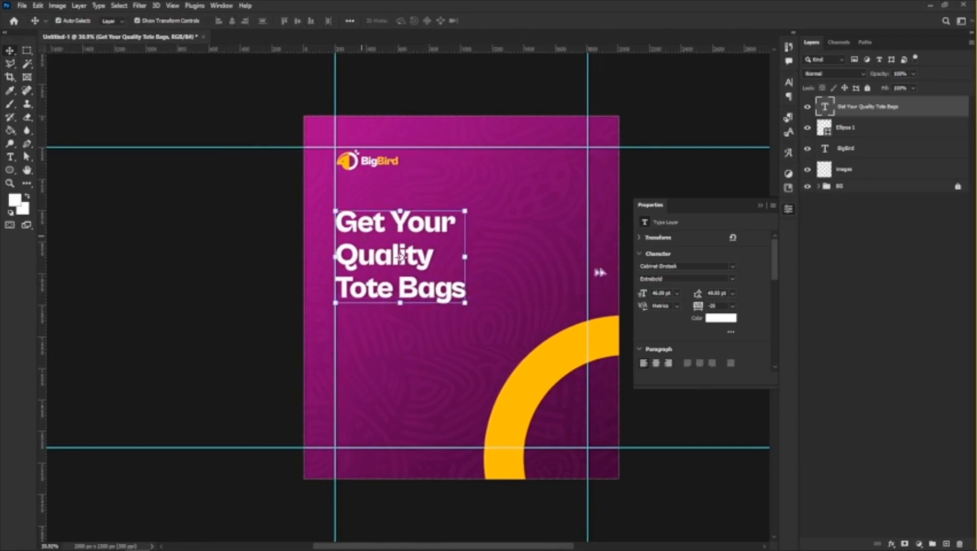
Set the headline to Medium weight with tracking 0 and leading 40 pt.
{"action": "left_click", "coordinate": [733, 280]}
{"action": "left_click", "coordinate": [683, 331]}
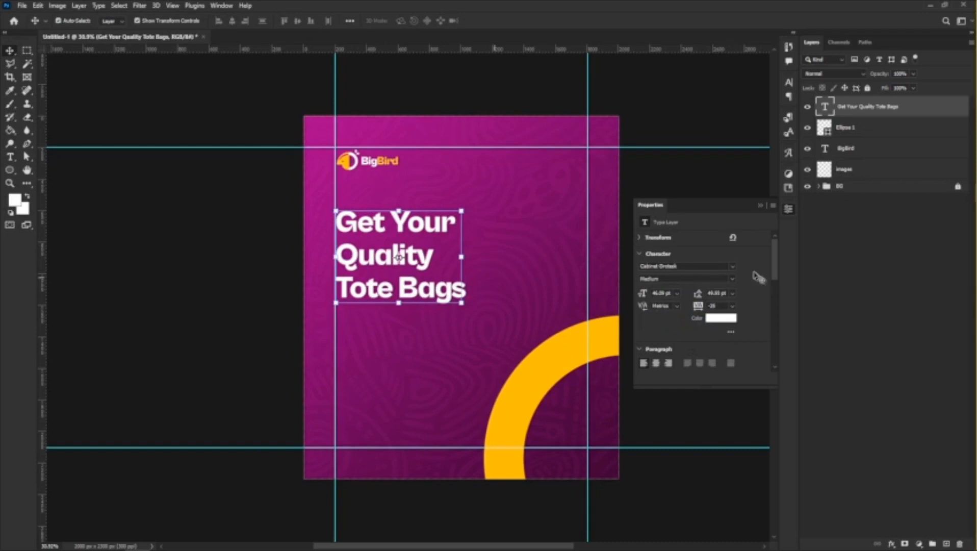
{"action": "left_click", "coordinate": [733, 307]}
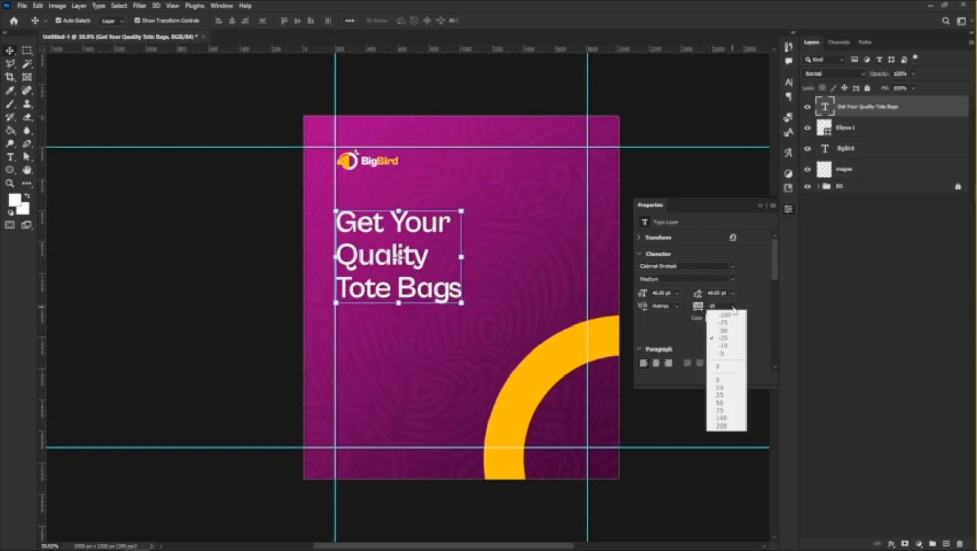
{"action": "left_click", "coordinate": [723, 367]}
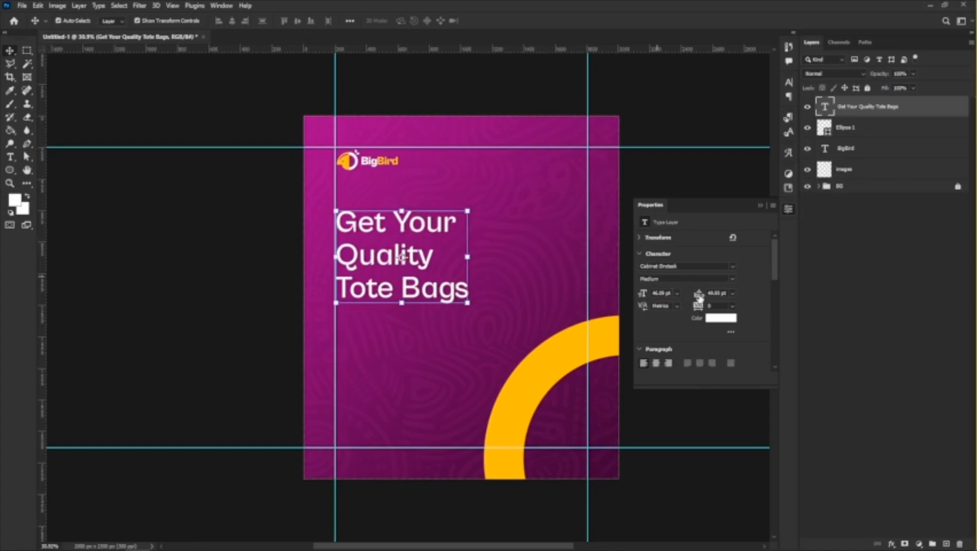
{"action": "left_click_drag", "start_coordinate": [699, 296], "coordinate": [696, 295]}
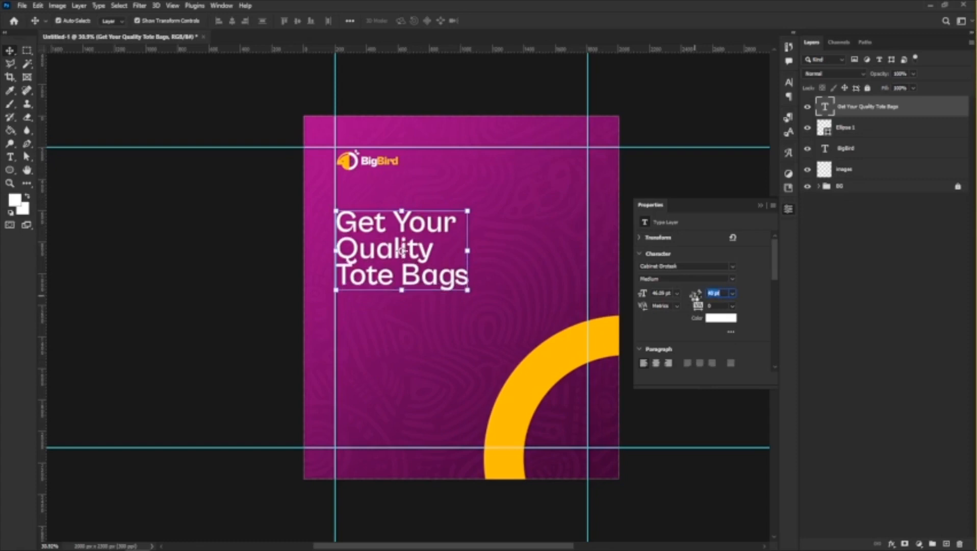
Try the headline slightly lower along the left margin guide, and move it back up.
{"action": "left_click", "coordinate": [368, 258]}
{"action": "mouse_move", "coordinate": [384, 263]}
{"action": "left_mouse_down"}
{"action": "mouse_move", "coordinate": [370, 255]}
{"action": "mouse_move", "coordinate": [387, 242]}
{"action": "mouse_move", "coordinate": [386, 266]}
{"action": "left_mouse_up"}
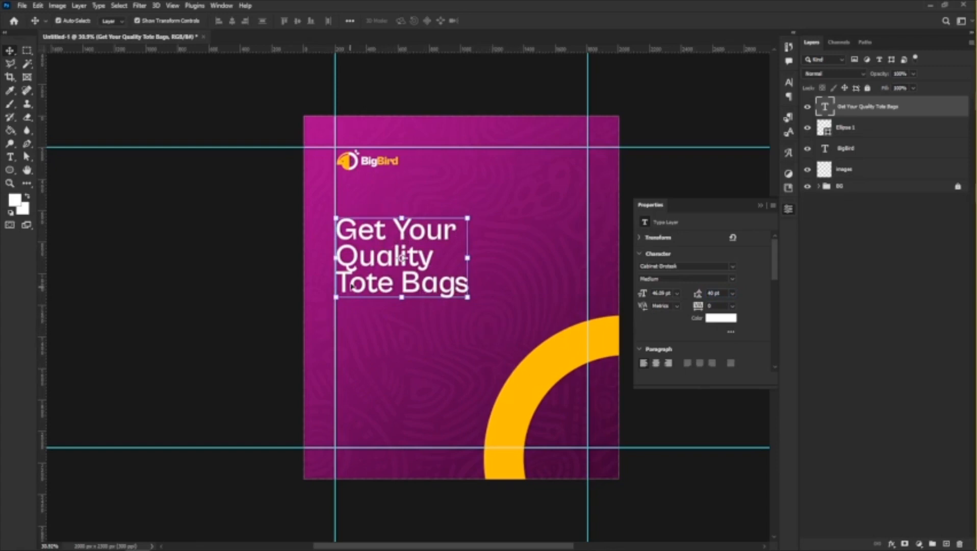
{"action": "left_click_drag", "start_coordinate": [363, 239], "coordinate": [364, 231]}
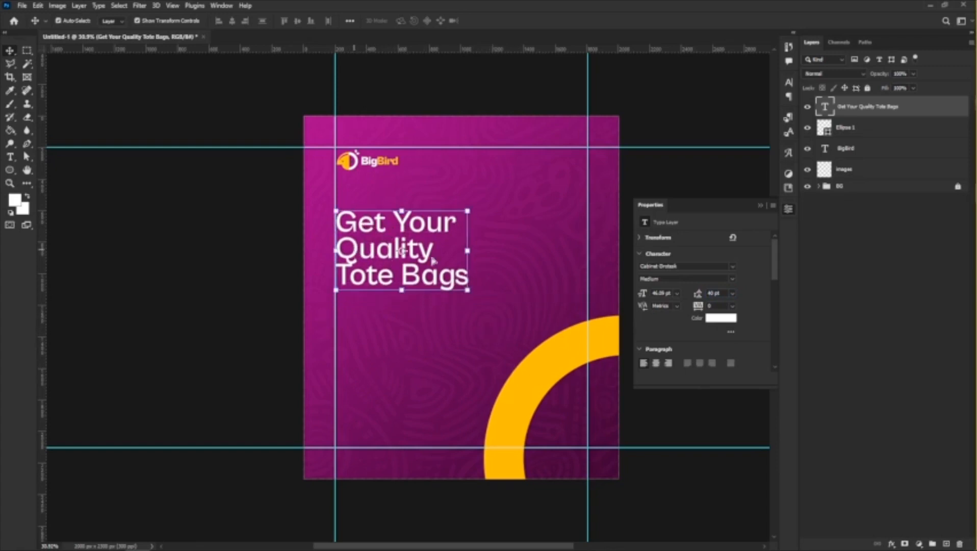
Scale the yellow ring down to about 90% and shift it slightly lower in the canvas corner.
{"action": "scroll", "coordinate": [454, 278], "scroll_direction": "down", "scroll_amount": 3}
{"action": "scroll", "coordinate": [487, 281], "scroll_direction": "up", "scroll_amount": 3}
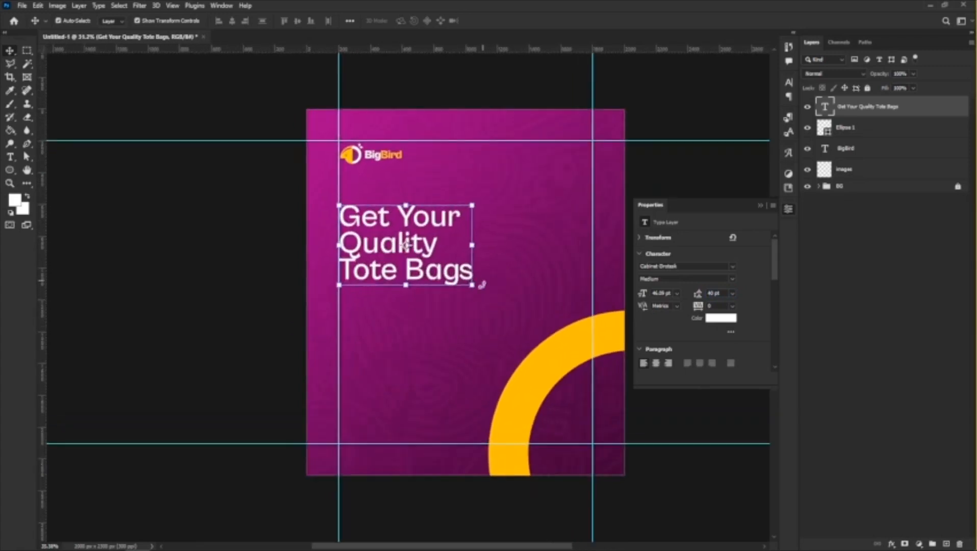
{"action": "left_click", "coordinate": [559, 381]}
{"action": "key", "text": "ctrl+t"}
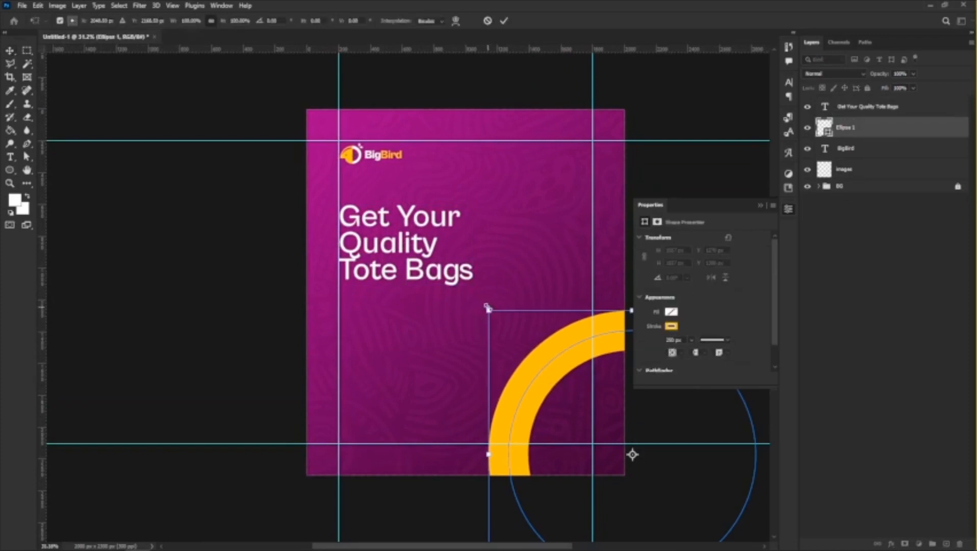
{"action": "left_click_drag", "start_coordinate": [489, 309], "coordinate": [504, 325]}
{"action": "left_click_drag", "start_coordinate": [537, 370], "coordinate": [536, 378]}
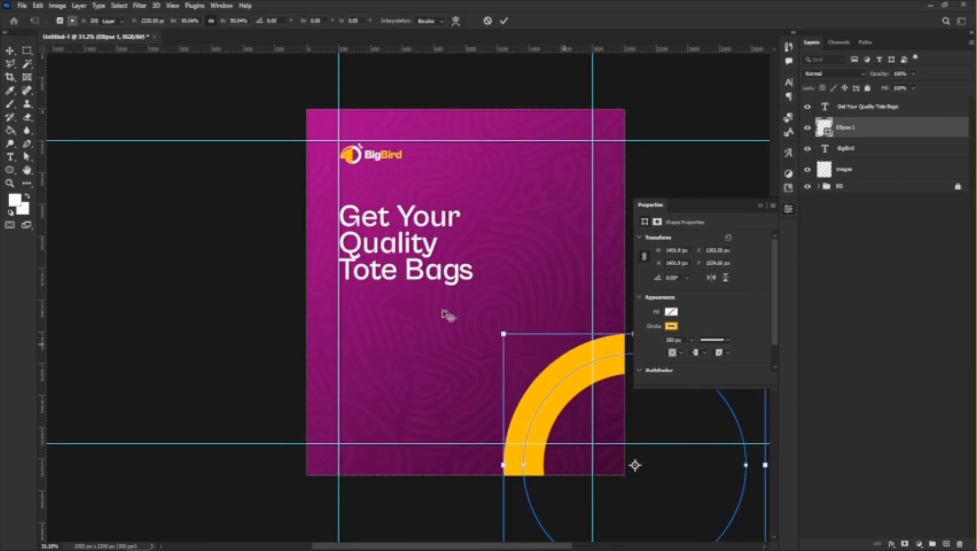
{"action": "key", "text": "Return"}
Create a paragraph text box below the headline, just inside the left margin guide.
{"action": "scroll", "coordinate": [447, 306], "scroll_direction": "down", "scroll_amount": 2}
{"action": "scroll", "coordinate": [393, 264], "scroll_direction": "up", "scroll_amount": 3}
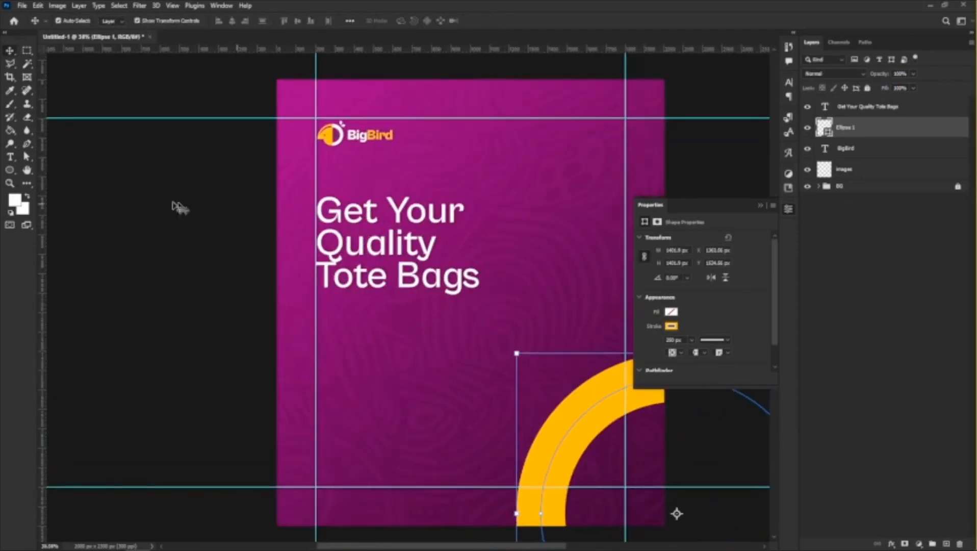
{"action": "left_click", "coordinate": [10, 156]}
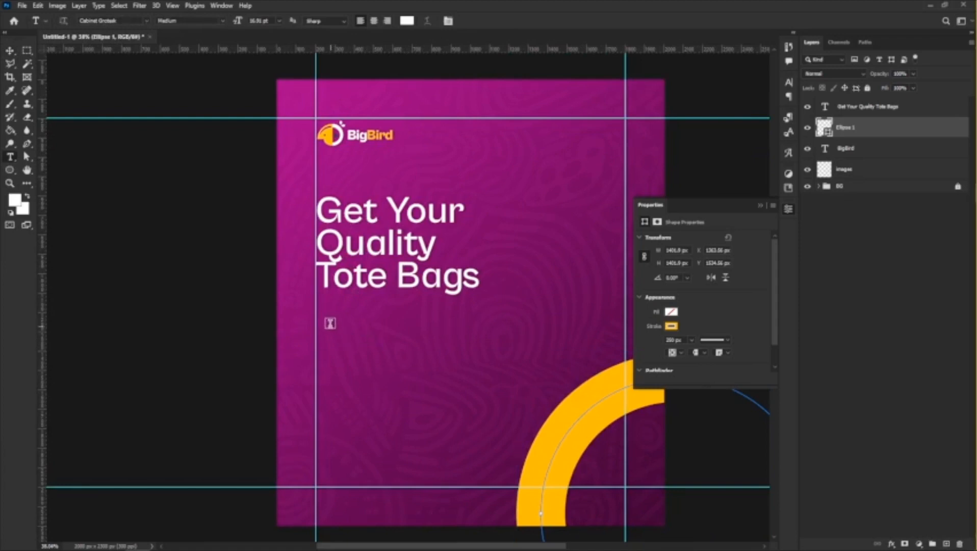
{"action": "left_click_drag", "start_coordinate": [322, 311], "coordinate": [462, 412]}
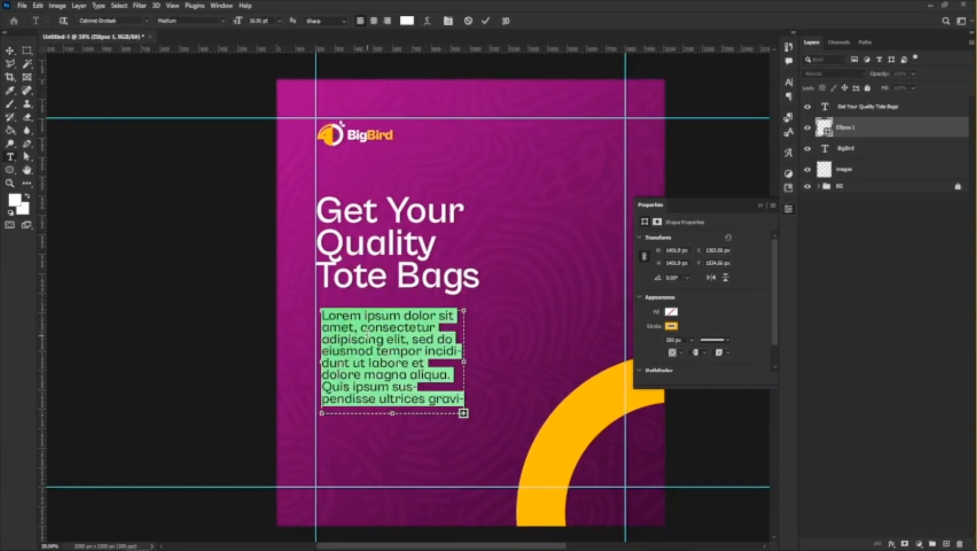
{"action": "left_click", "coordinate": [367, 336]}
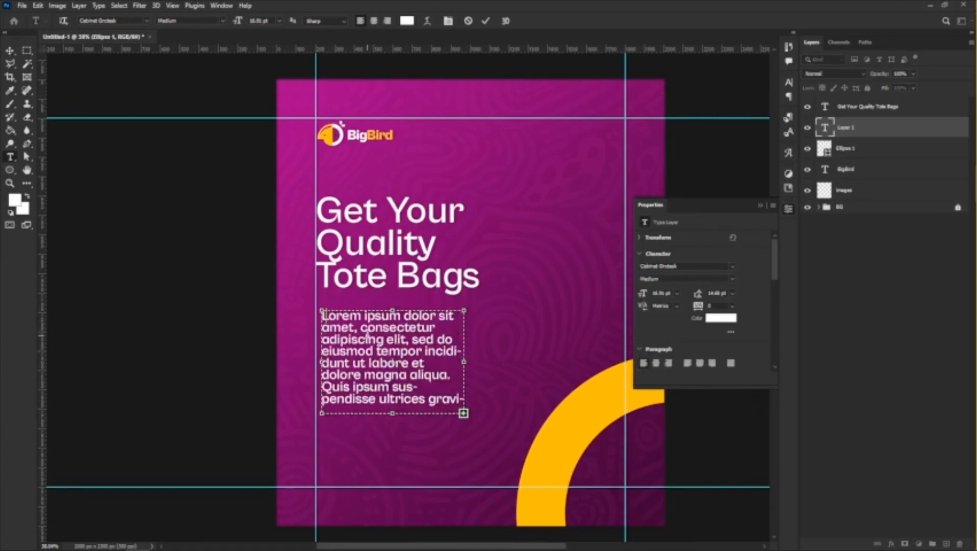
Enter the dashed list "Direct Image tote design", "Denim design" and "Criss Cross Designs and many more..." in the paragraph box.
{"action": "type", "text": "Dir ect I"}
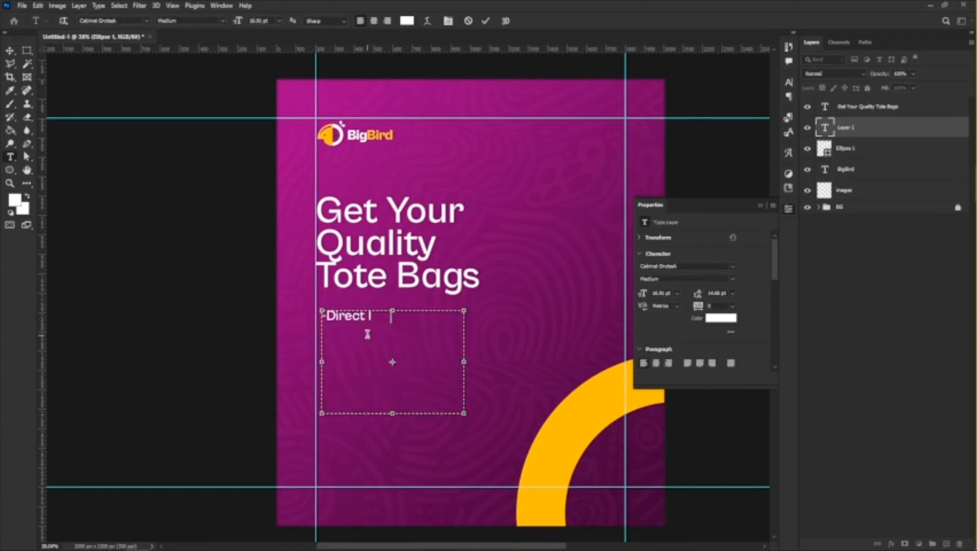
{"action": "type", "text": "mage tote"}
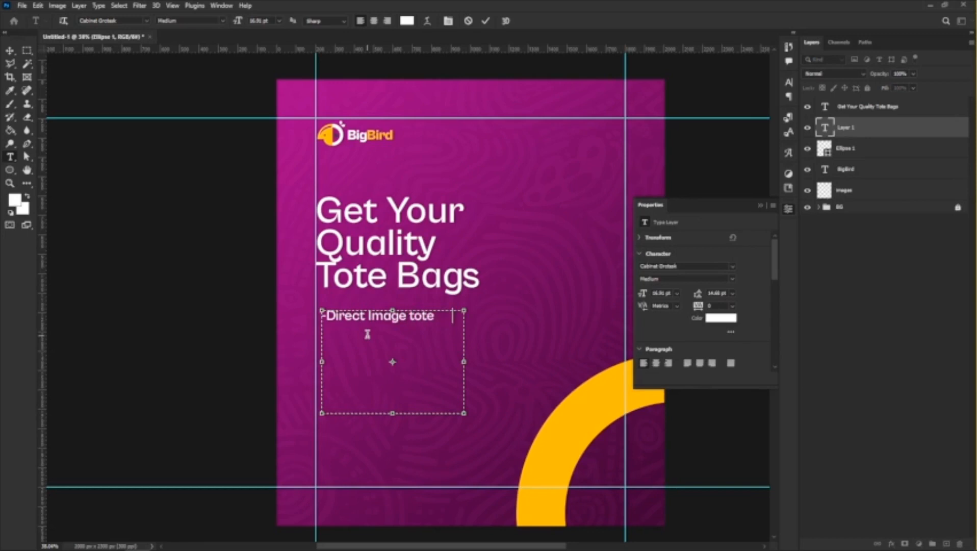
{"action": "type", "text": " desig"}
{"action": "type", "text": "design - Cri"}
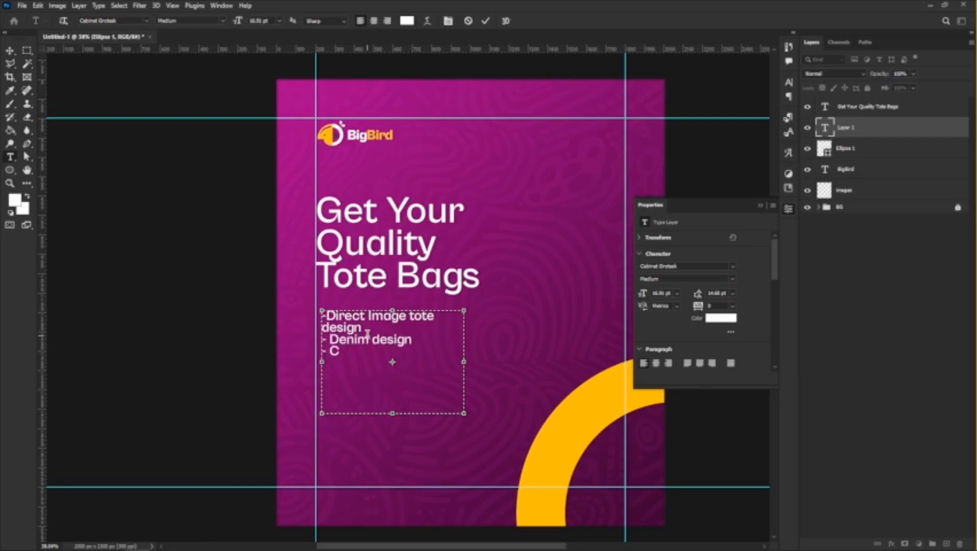
{"action": "type", "text": "ss Cross Designs"}
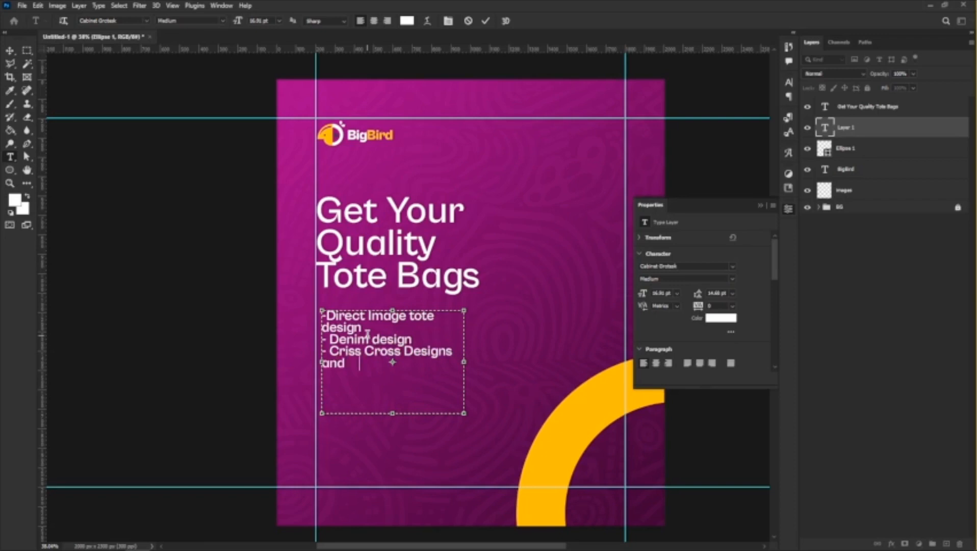
{"action": "type", "text": "many more.."}
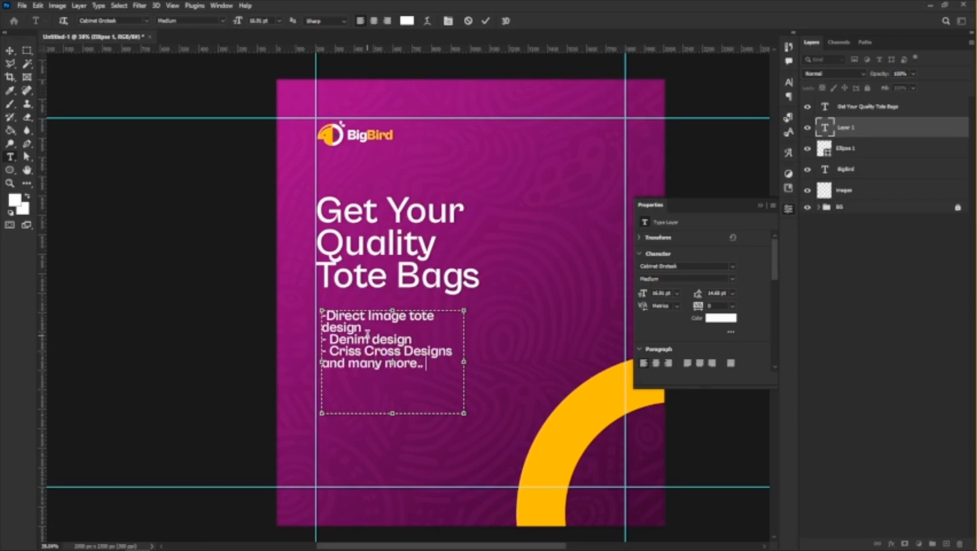
{"action": "type", "text": "."}
Widen the paragraph box so the first list item fits on one line, with "and many more..." indented on its own line.
{"action": "left_click_drag", "start_coordinate": [466, 362], "coordinate": [500, 360]}
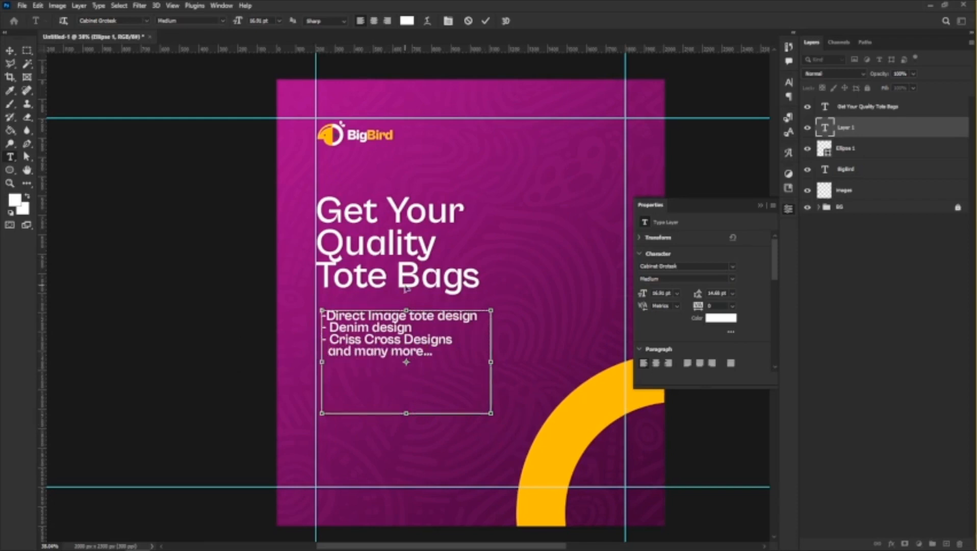
{"action": "key", "text": "ctrl+a"}
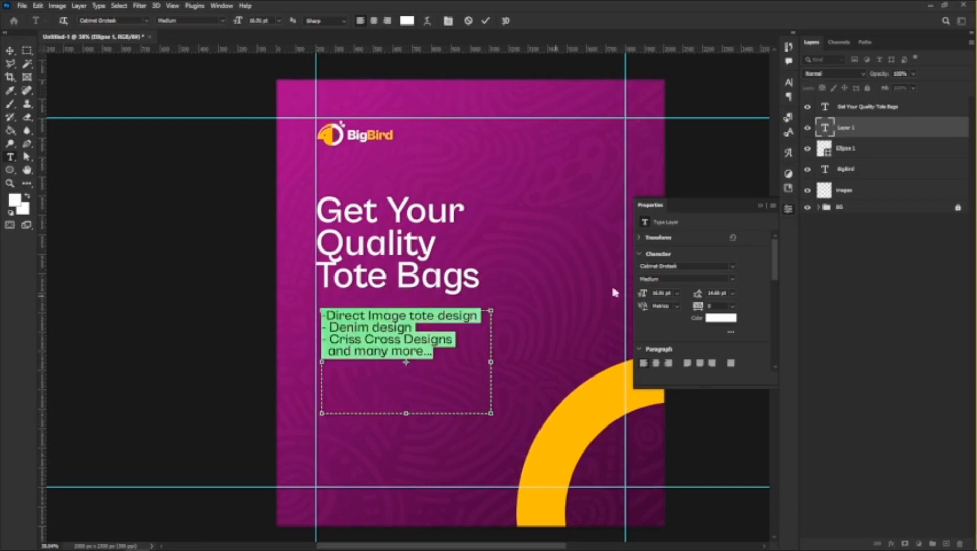
{"action": "left_click", "coordinate": [9, 50]}
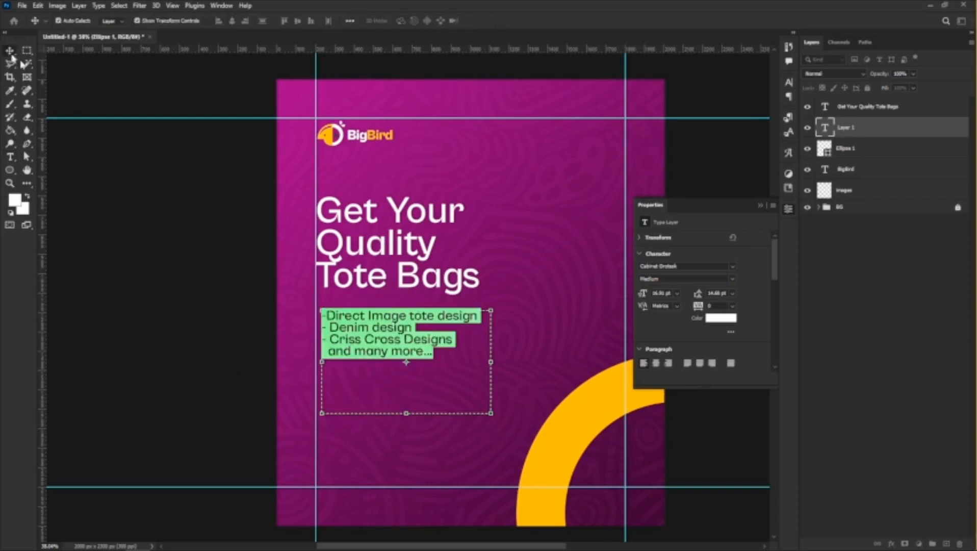
Change the headline's font weight to Regular.
{"action": "left_click", "coordinate": [397, 262]}
{"action": "left_click", "coordinate": [734, 279]}
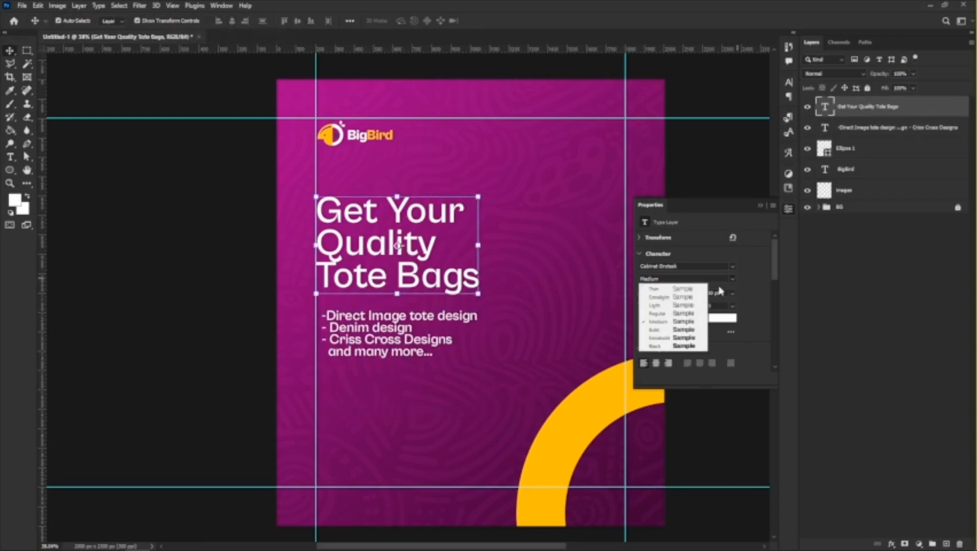
{"action": "left_click", "coordinate": [673, 314]}
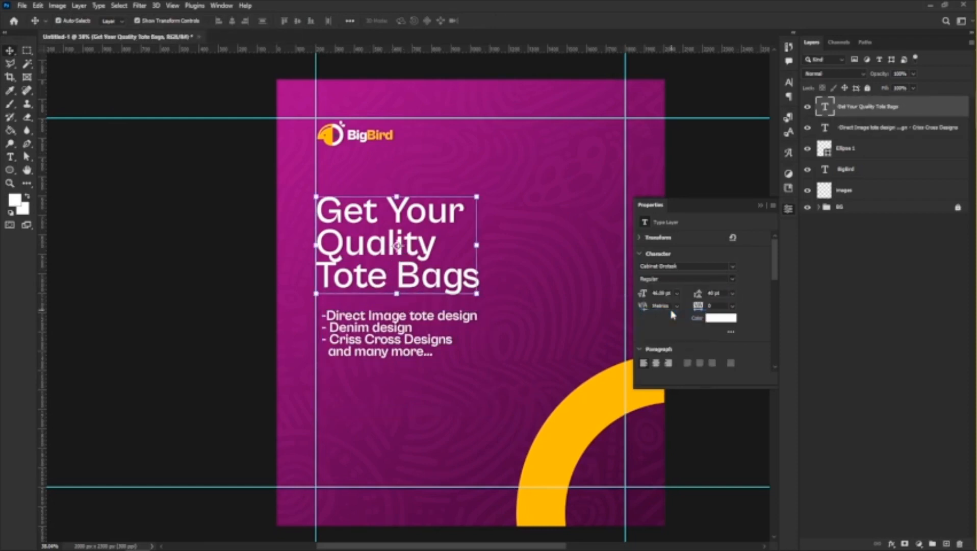
Set the product list's font weight to Regular and its leading to 20 pt.
{"action": "left_click", "coordinate": [341, 354]}
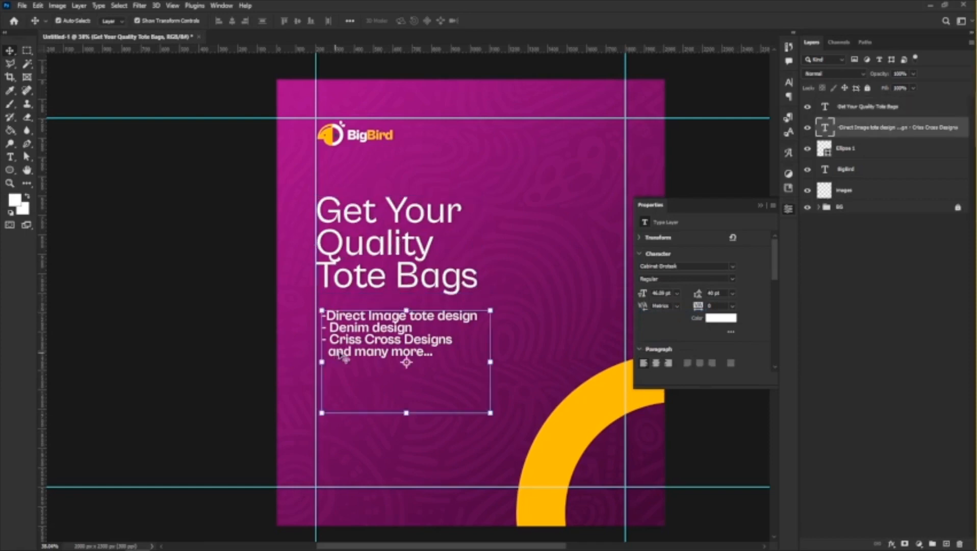
{"action": "left_click", "coordinate": [733, 279]}
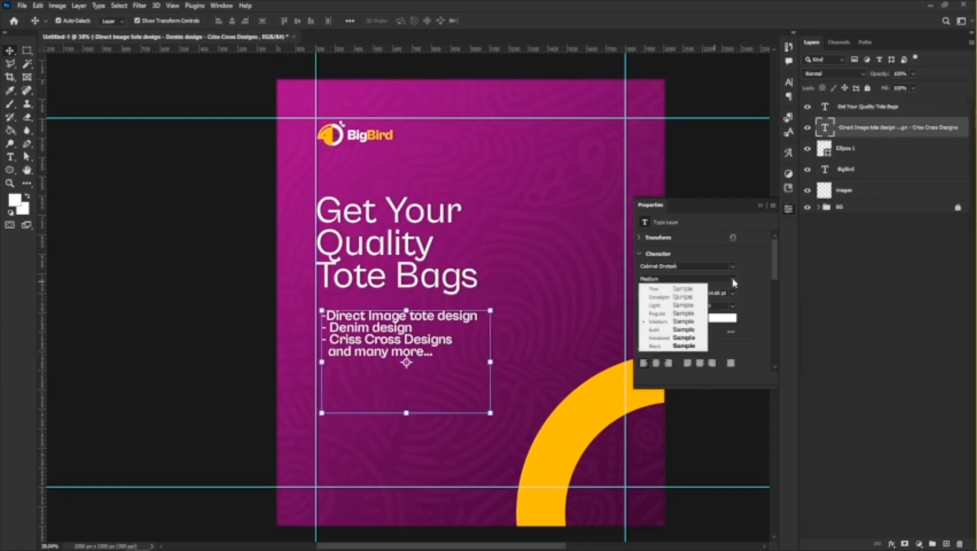
{"action": "left_click", "coordinate": [673, 313]}
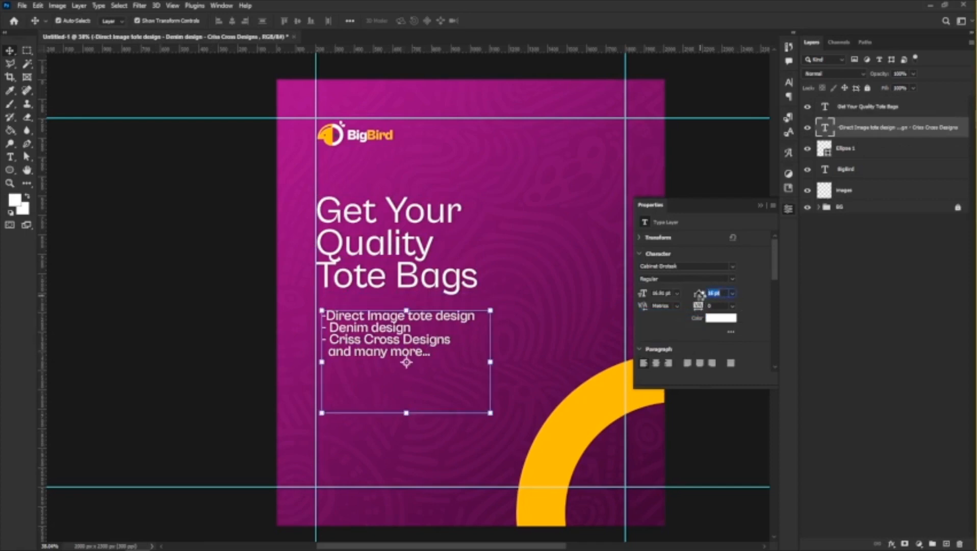
{"action": "left_click_drag", "start_coordinate": [700, 296], "coordinate": [698, 295]}
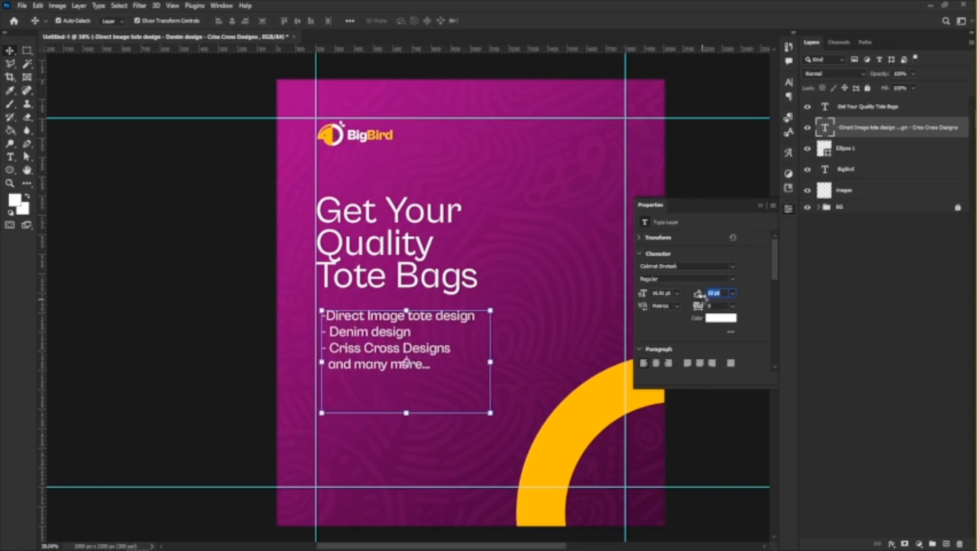
Add a space after the first list item's dash and shorten the paragraph box to just below the last line.
{"action": "double_click", "coordinate": [332, 319]}
{"action": "mouse_move", "coordinate": [328, 316]}
{"action": "left_mouse_down"}
{"action": "mouse_move", "coordinate": [408, 318]}
{"action": "mouse_move", "coordinate": [316, 315]}
{"action": "mouse_move", "coordinate": [330, 313]}
{"action": "left_mouse_up"}
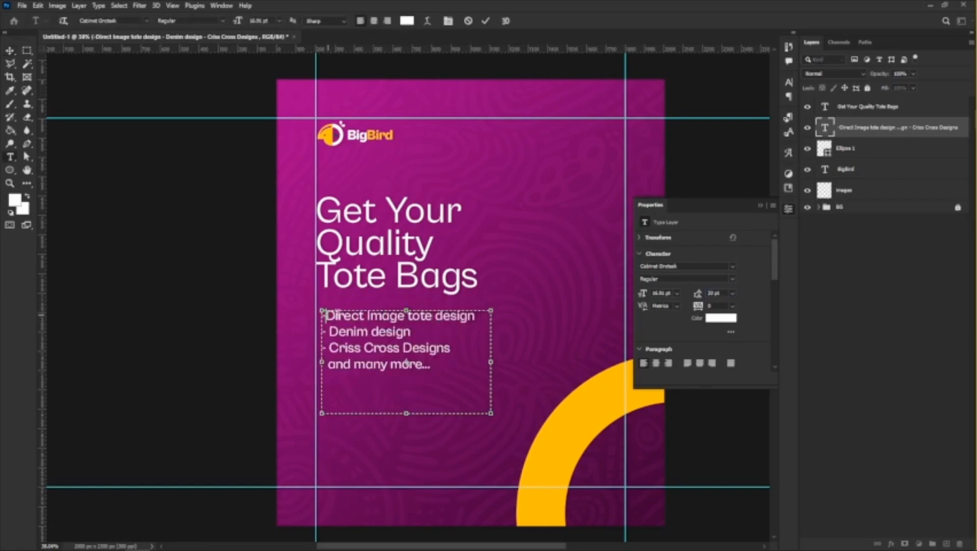
{"action": "left_click", "coordinate": [9, 52]}
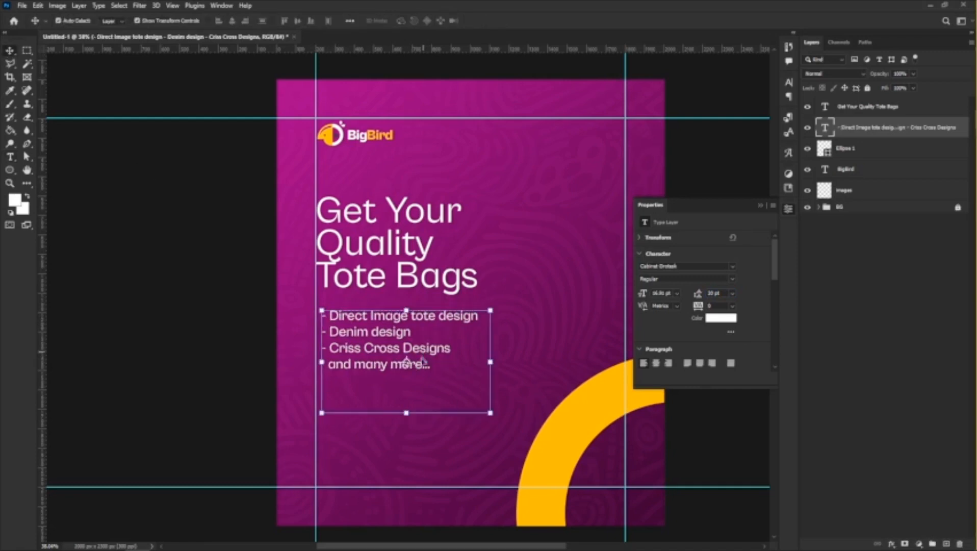
{"action": "double_click", "coordinate": [405, 412]}
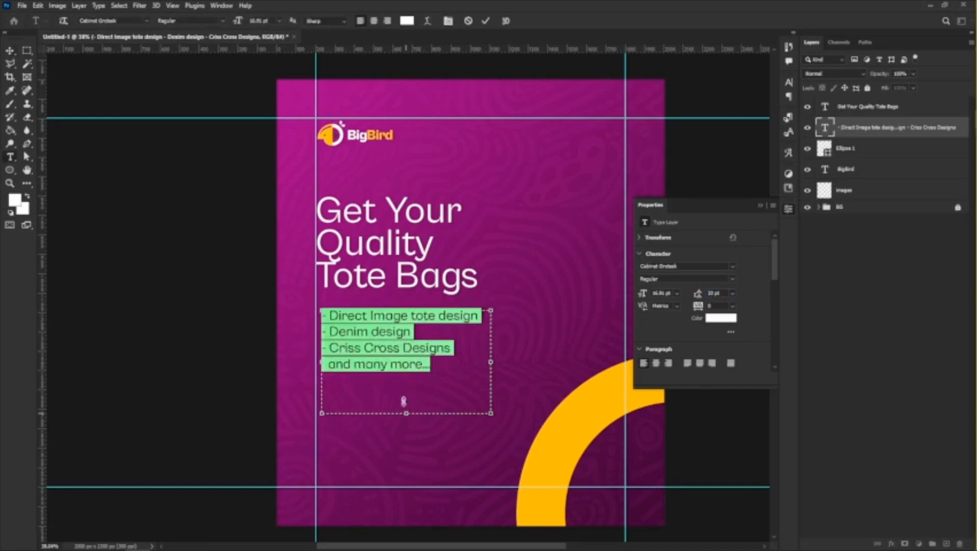
{"action": "left_click_drag", "start_coordinate": [403, 401], "coordinate": [399, 377]}
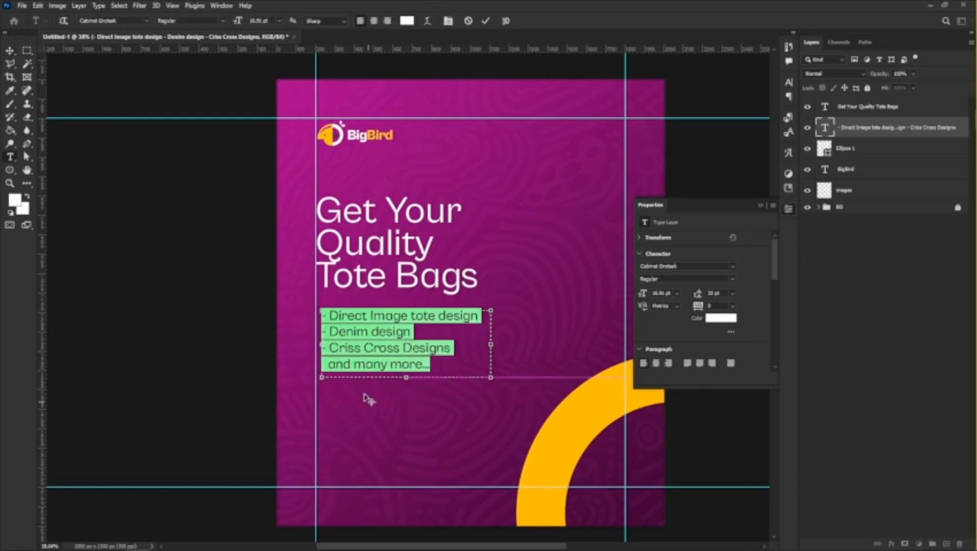
{"action": "left_click", "coordinate": [10, 51]}
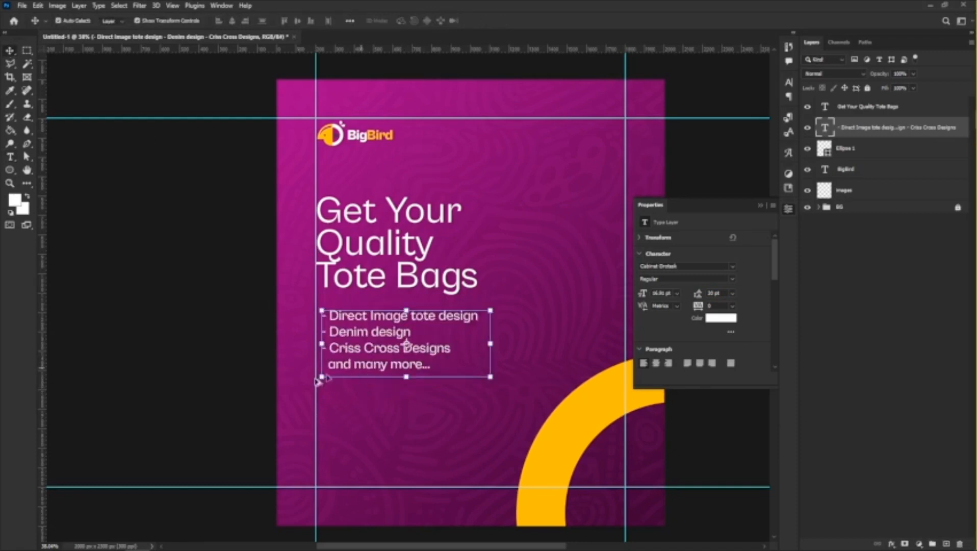
Place the white tote bag JPG from the Downloads folder into the flyer at its default size.
{"action": "key", "text": "ctrl+minus"}
{"action": "scroll", "coordinate": [391, 339], "scroll_direction": "up", "scroll_amount": 2}
{"action": "scroll", "coordinate": [300, 384], "scroll_direction": "down", "scroll_amount": 2}
{"action": "scroll", "coordinate": [519, 330], "scroll_direction": "up", "scroll_amount": 2}
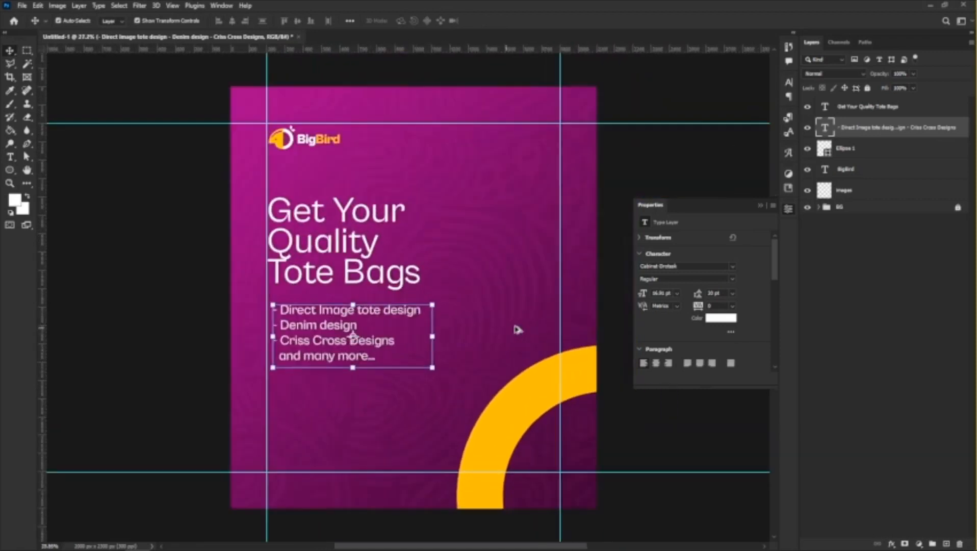
{"action": "scroll", "coordinate": [489, 303], "scroll_direction": "up", "scroll_amount": 1}
{"action": "mouse_move", "coordinate": [113, 547]}
{"action": "left_click", "coordinate": [163, 544]}
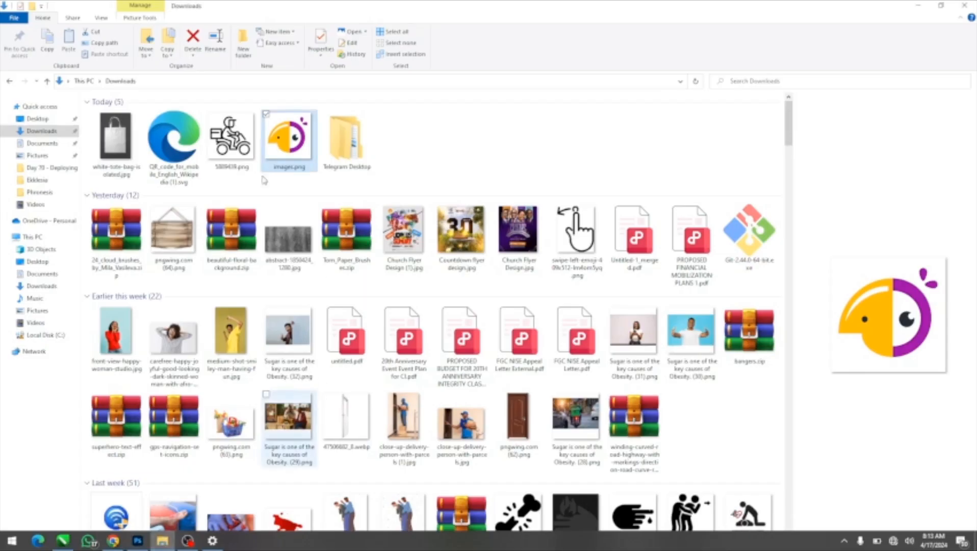
{"action": "left_click_drag", "start_coordinate": [117, 138], "coordinate": [464, 304]}
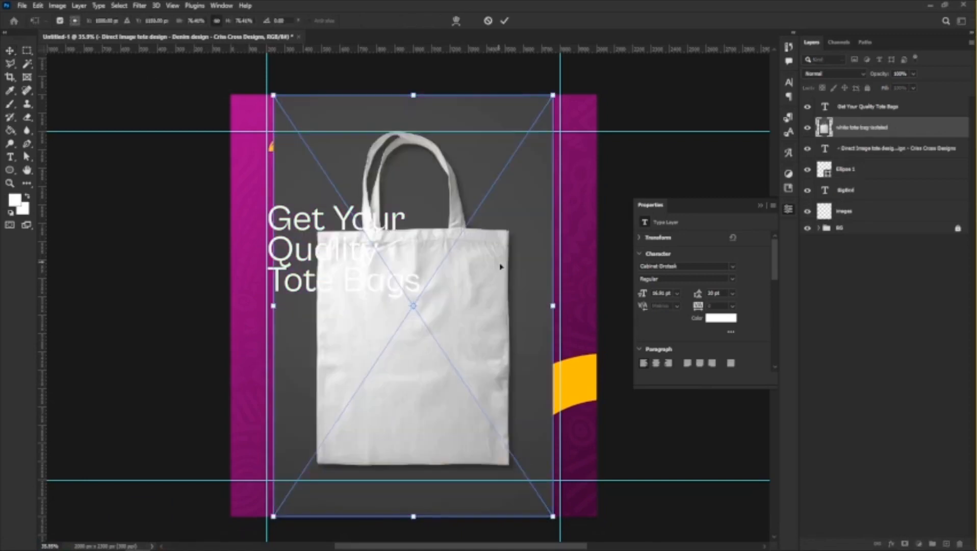
{"action": "key", "text": "Return"}
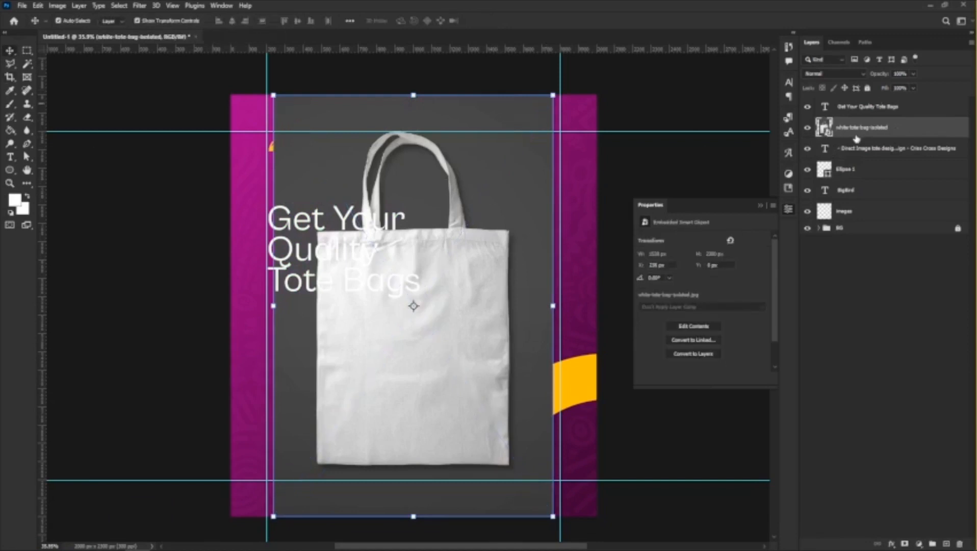
Select the tote bag with Select Subject and add a layer mask to hide its grey background.
{"action": "left_click", "coordinate": [120, 6]}
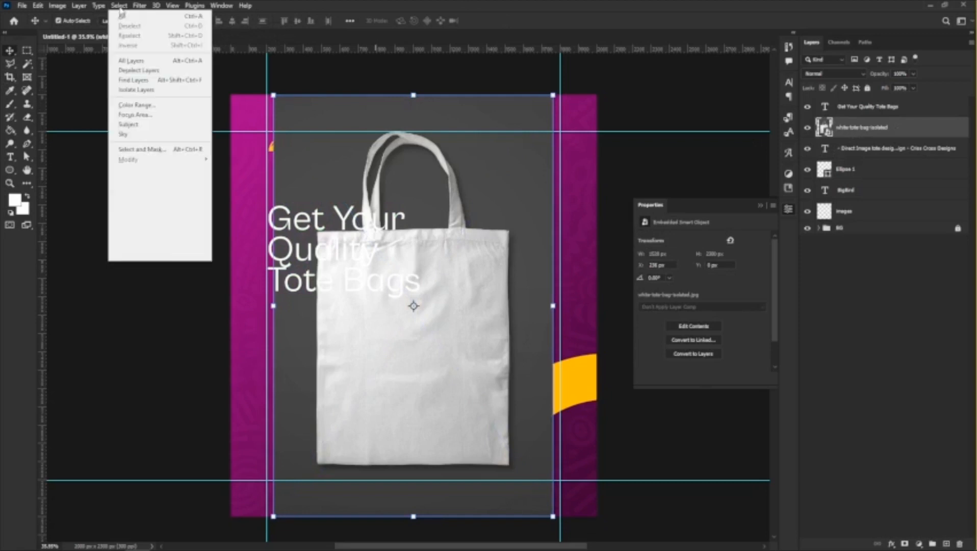
{"action": "left_click", "coordinate": [159, 132]}
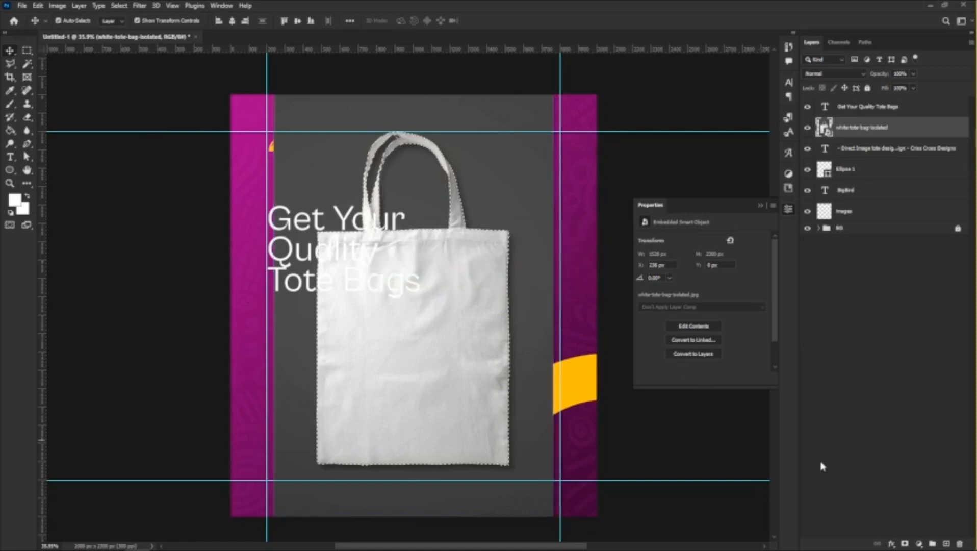
{"action": "left_click", "coordinate": [904, 545]}
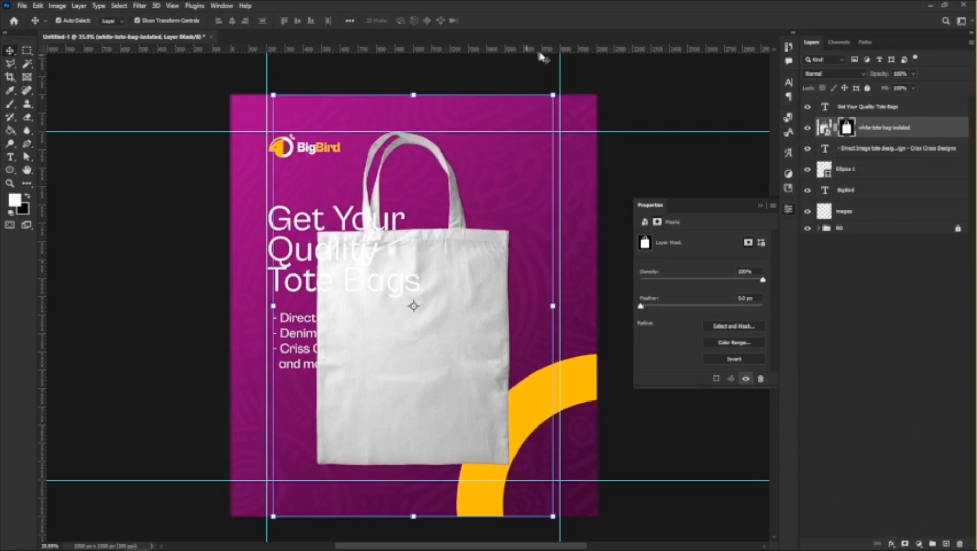
Scale the masked tote bag down and move it to the right of the headline and product list.
{"action": "left_click", "coordinate": [554, 95]}
{"action": "left_click_drag", "start_coordinate": [555, 95], "coordinate": [476, 256]}
{"action": "left_click_drag", "start_coordinate": [405, 398], "coordinate": [536, 305]}
{"action": "left_click_drag", "start_coordinate": [533, 304], "coordinate": [527, 309]}
{"action": "key", "text": "Return"}
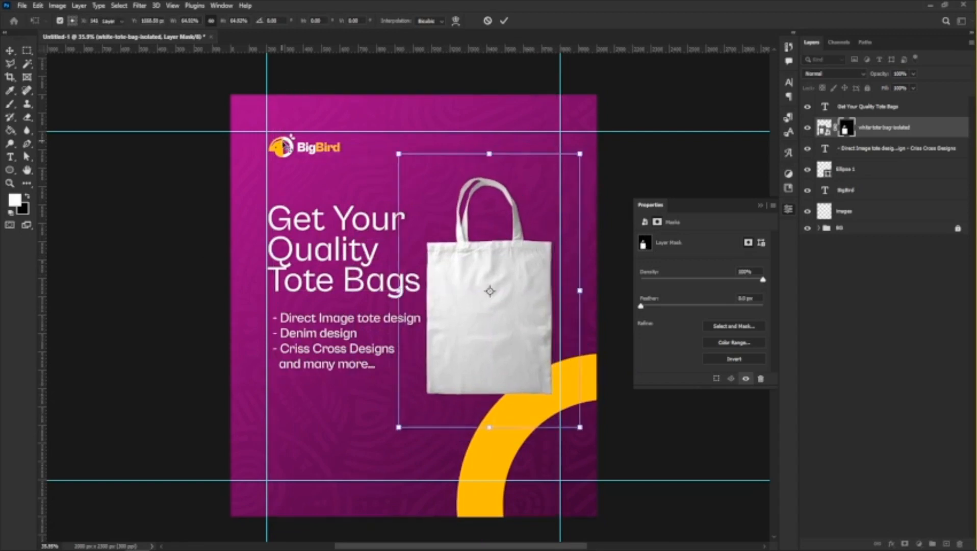
Scale the product list text down proportionally to about 90%, keeping its upper-left corner in place.
{"action": "scroll", "coordinate": [336, 326], "scroll_direction": "up", "scroll_amount": 1}
{"action": "left_click", "coordinate": [335, 326]}
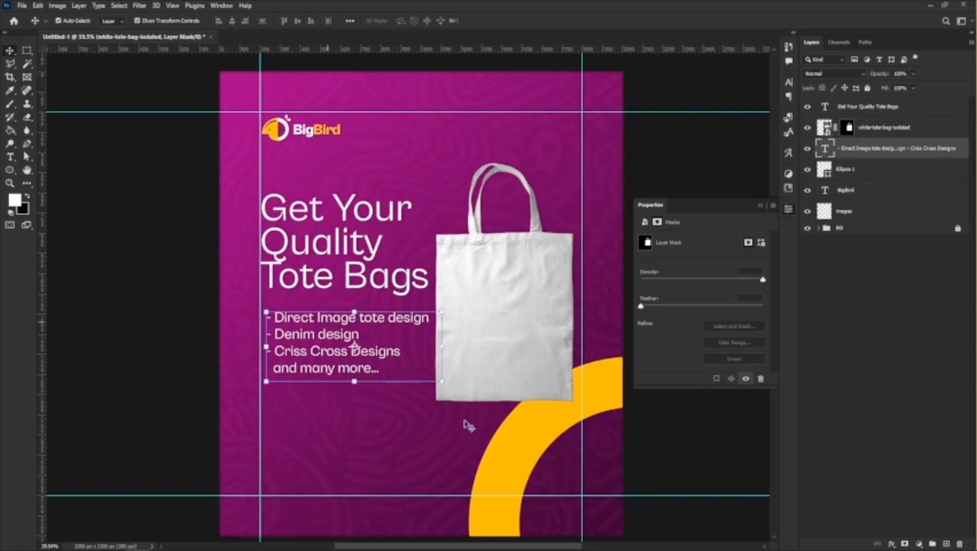
{"action": "left_click", "coordinate": [442, 382]}
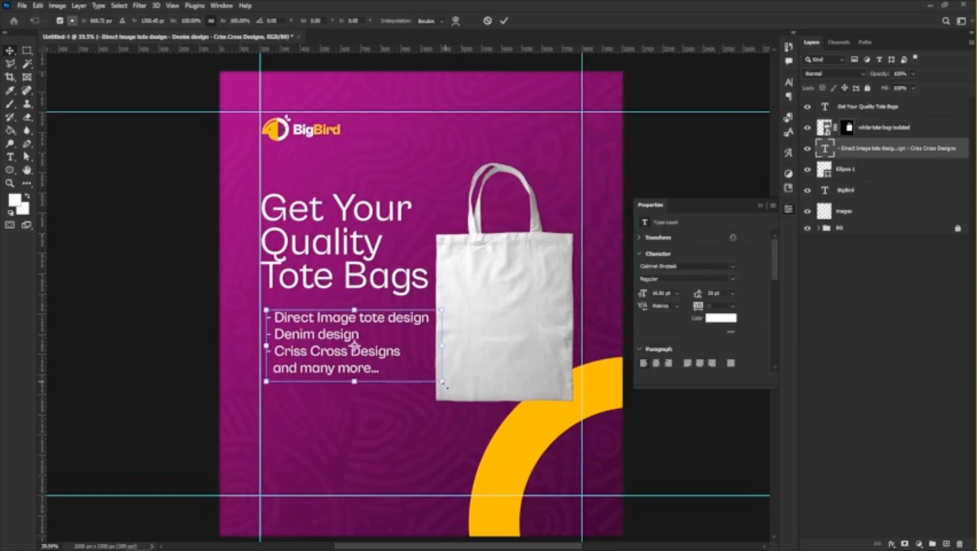
{"action": "left_click_drag", "start_coordinate": [442, 381], "coordinate": [425, 374]}
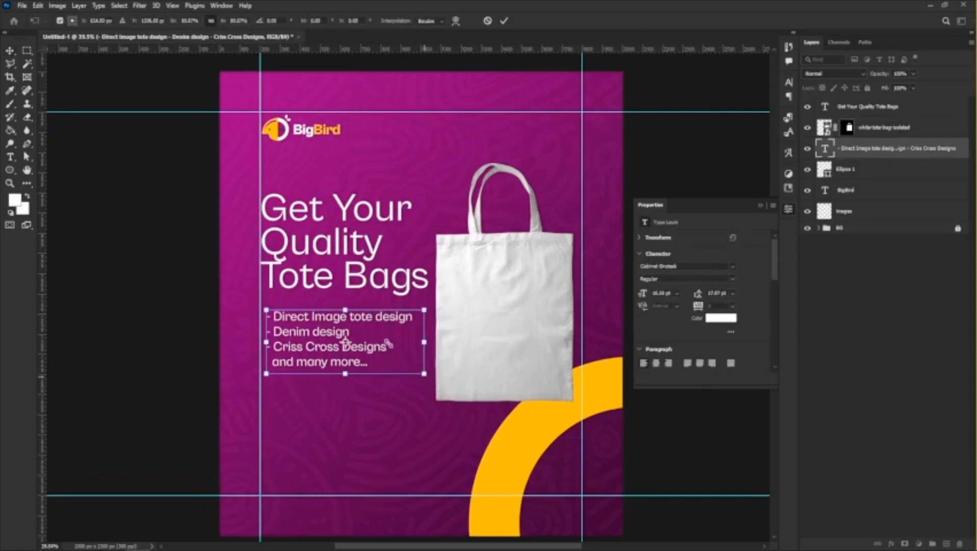
{"action": "key", "text": "Return"}
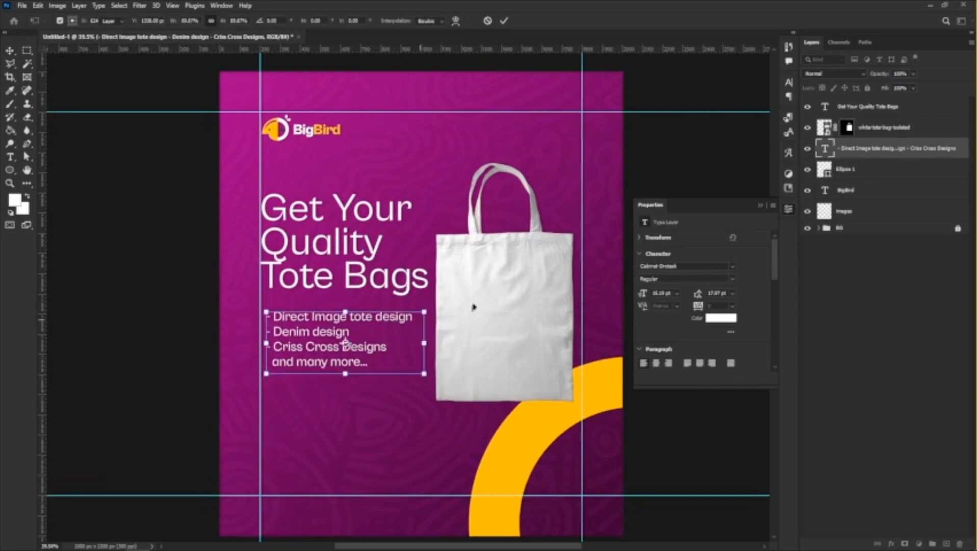
Nudge the tote bag slightly up and to the right so its edge meets the right margin guide.
{"action": "left_click", "coordinate": [515, 303]}
{"action": "left_click_drag", "start_coordinate": [512, 301], "coordinate": [515, 298]}
{"action": "scroll", "coordinate": [525, 251], "scroll_direction": "down", "scroll_amount": 2}
{"action": "scroll", "coordinate": [509, 250], "scroll_direction": "up", "scroll_amount": 3}
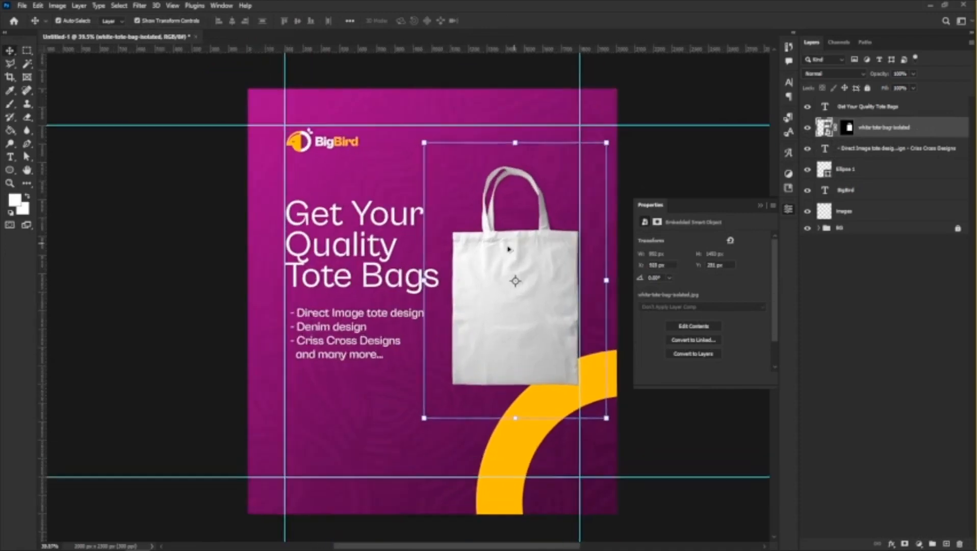
Place images.png from the Downloads folder, scale it to about 356 px wide, and center it on the front of the tote bag.
{"action": "mouse_move", "coordinate": [123, 549]}
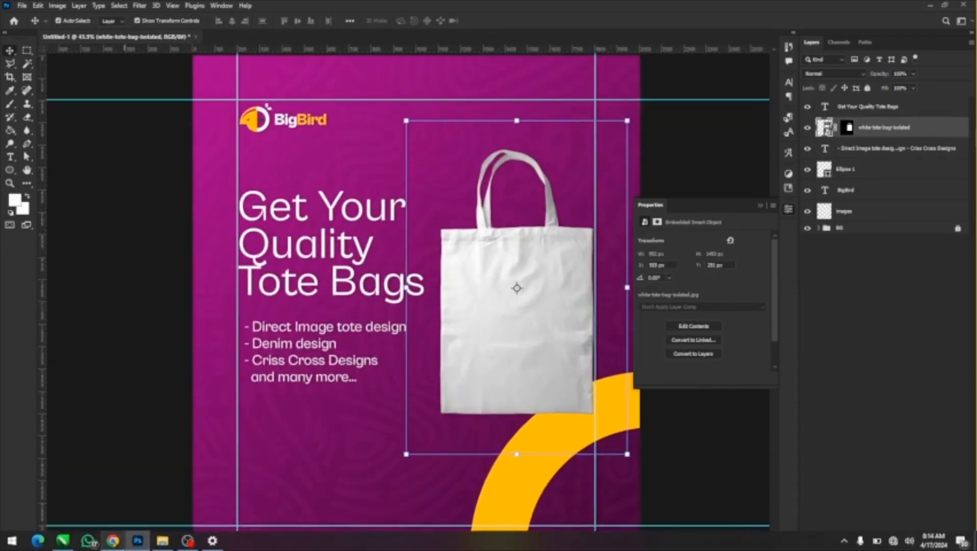
{"action": "left_click", "coordinate": [163, 541]}
{"action": "left_click", "coordinate": [288, 139]}
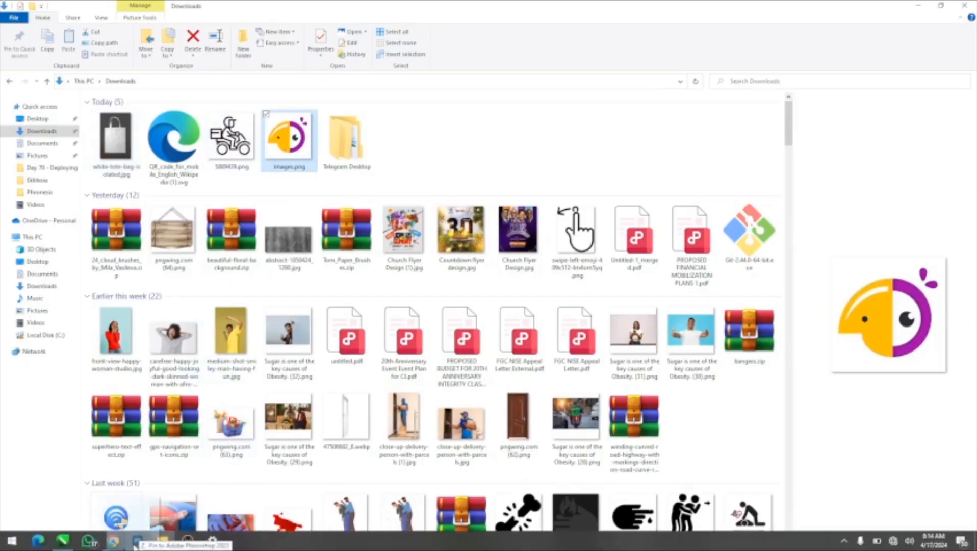
{"action": "left_click", "coordinate": [138, 541]}
{"action": "left_click_drag", "start_coordinate": [164, 531], "coordinate": [554, 325]}
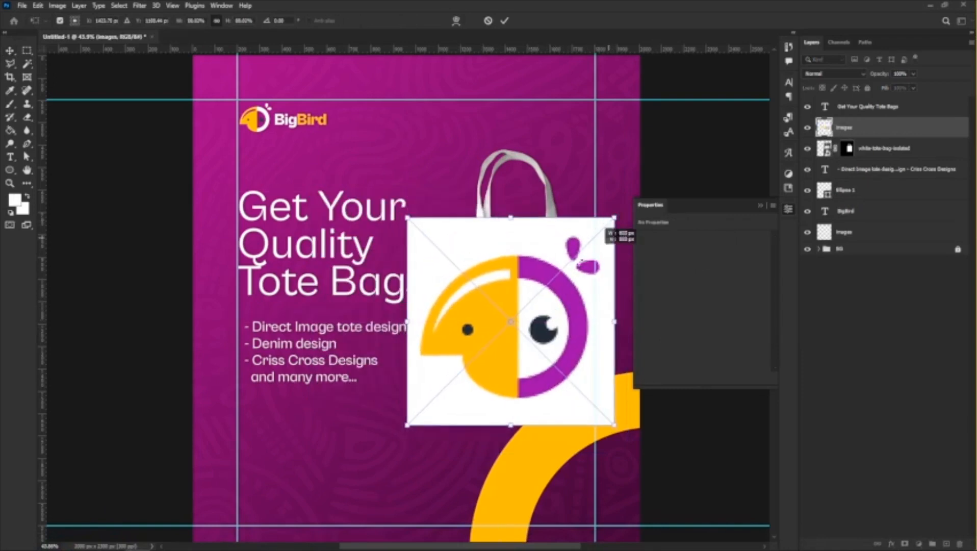
{"action": "left_click_drag", "start_coordinate": [613, 220], "coordinate": [550, 283]}
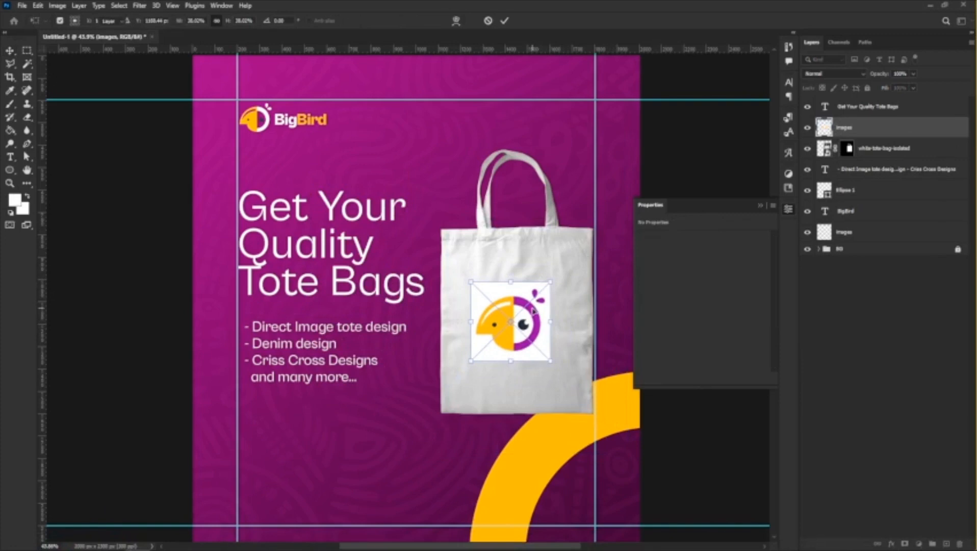
{"action": "scroll", "coordinate": [520, 310], "scroll_direction": "up", "scroll_amount": 4}
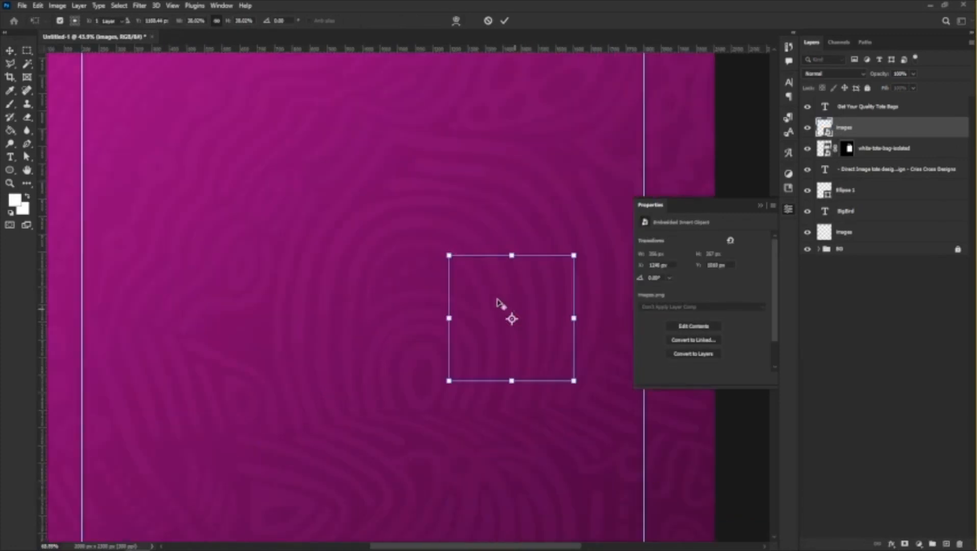
{"action": "key", "text": "Return"}
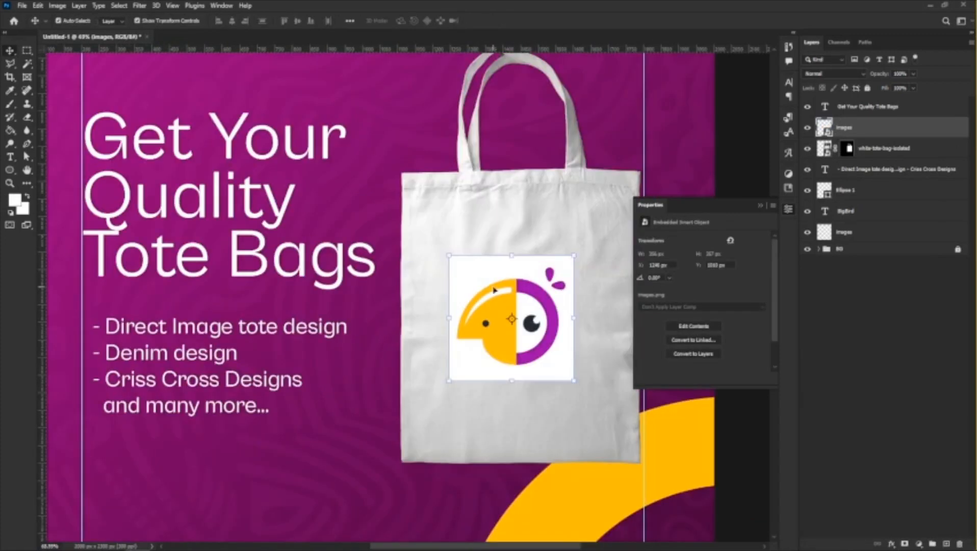
{"action": "mouse_move", "coordinate": [494, 290]}
{"action": "left_mouse_down"}
{"action": "mouse_move", "coordinate": [515, 299]}
{"action": "mouse_move", "coordinate": [502, 299]}
{"action": "left_mouse_up"}
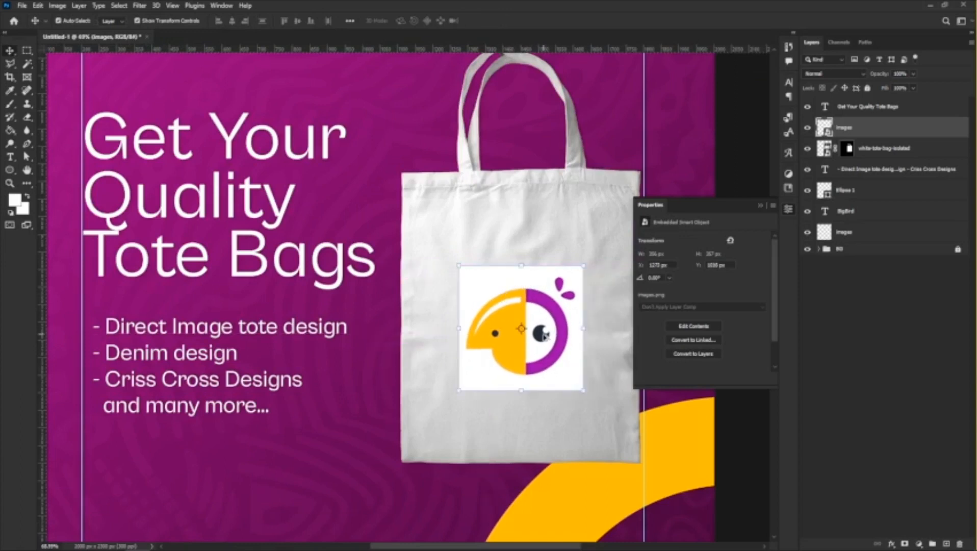
Select the white background around the bag's bird logo with the Magic Wand and try to delete it.
{"action": "scroll", "coordinate": [572, 336], "scroll_direction": "up", "scroll_amount": 5}
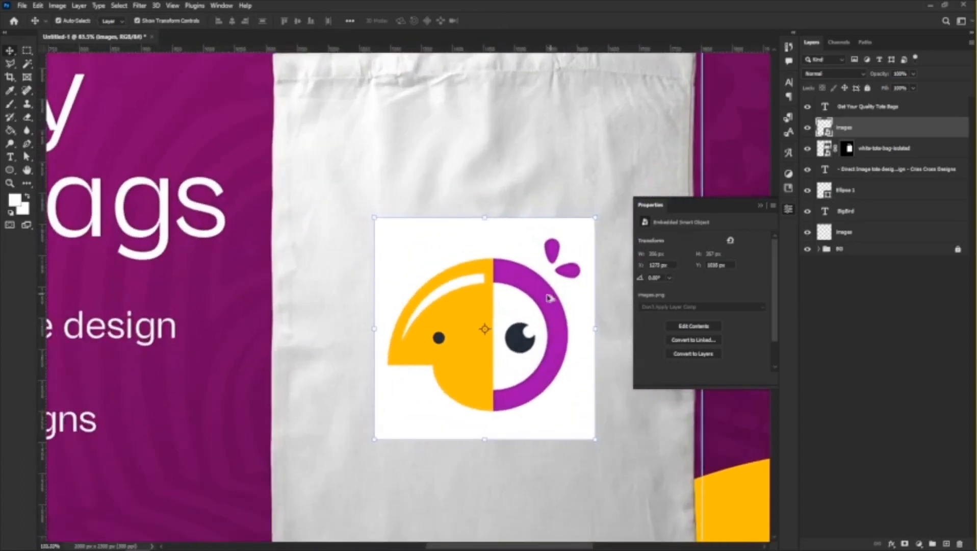
{"action": "left_click", "coordinate": [27, 63]}
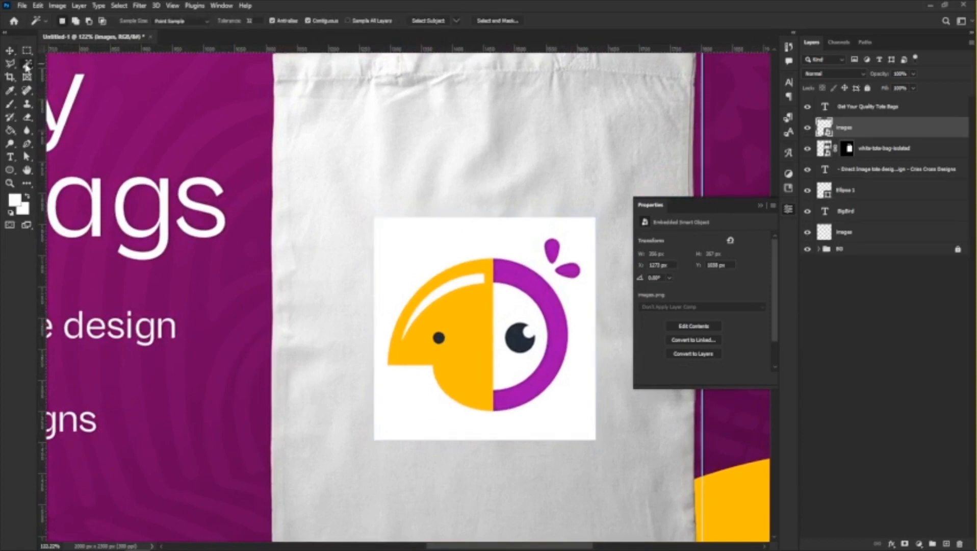
{"action": "left_click", "coordinate": [424, 244]}
{"action": "key", "text": "Delete"}
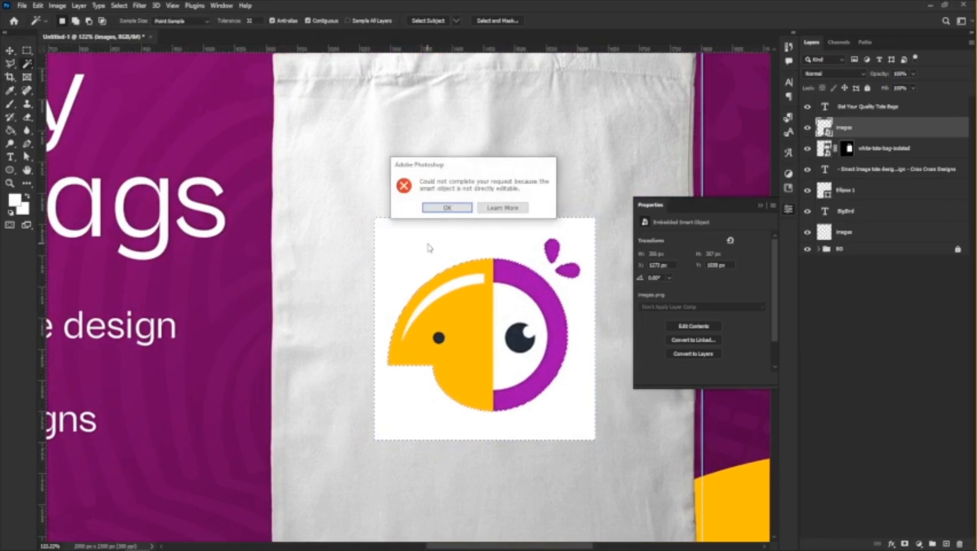
{"action": "left_click", "coordinate": [447, 208]}
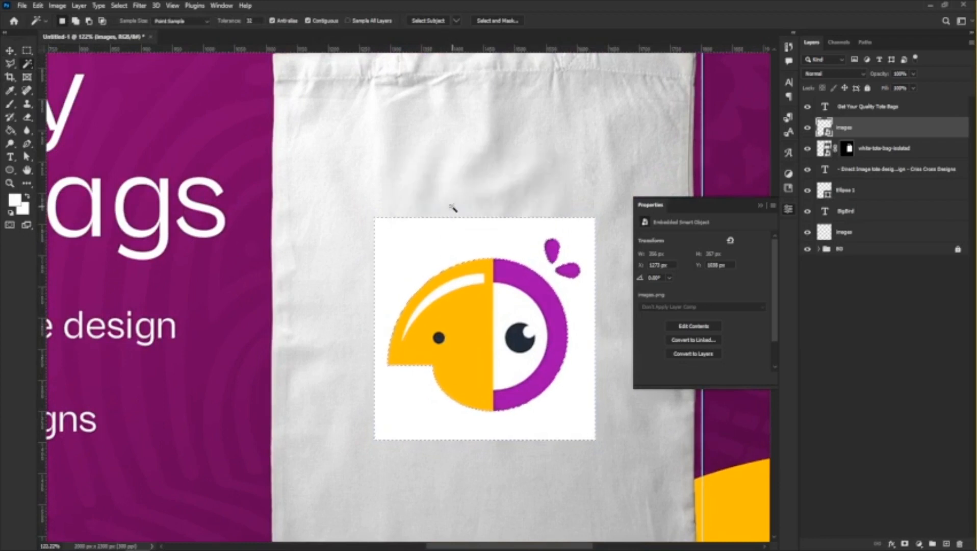
Rasterize the bag's logo layer and delete its selected white background and the white area around the bird's right eye.
{"action": "right_click", "coordinate": [861, 127]}
{"action": "left_click", "coordinate": [763, 295]}
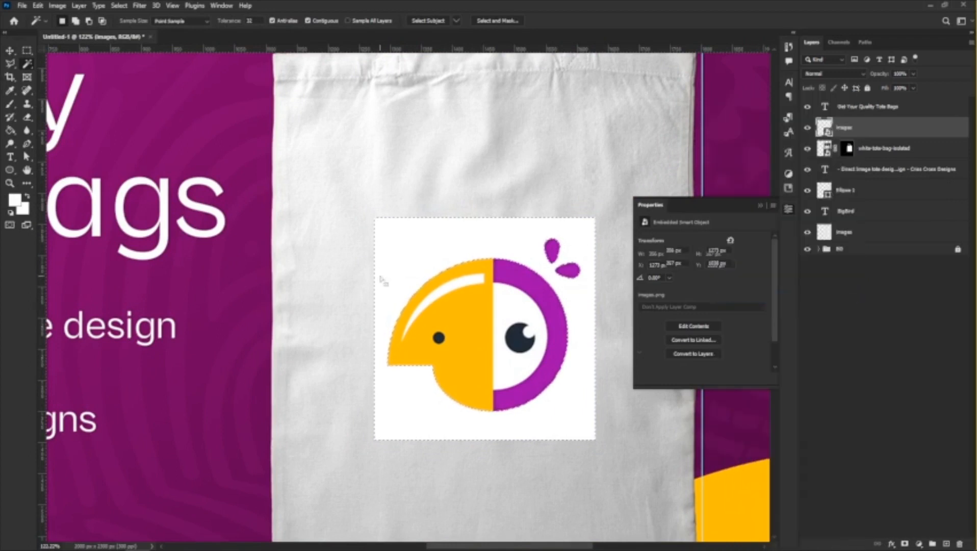
{"action": "key", "text": "Delete"}
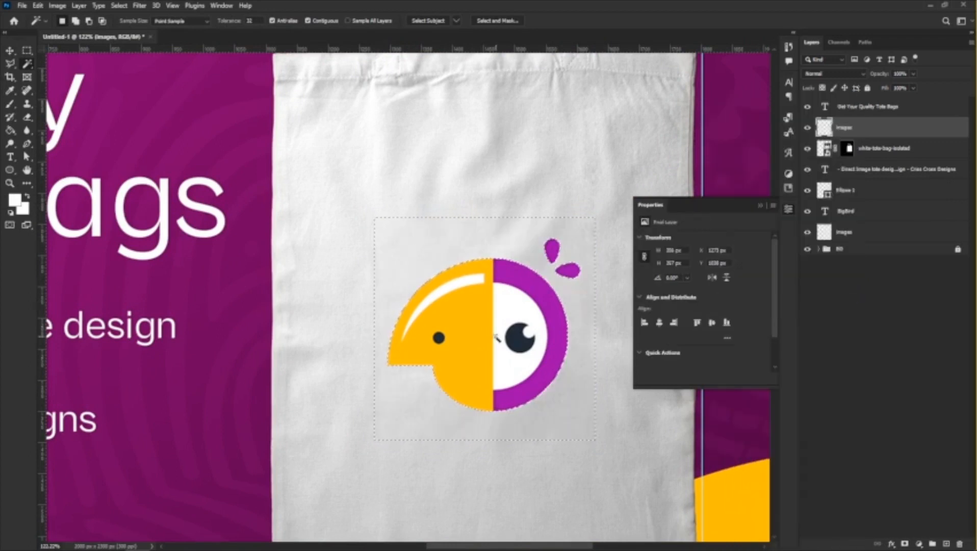
{"action": "left_click", "coordinate": [512, 310]}
{"action": "key", "text": "Delete"}
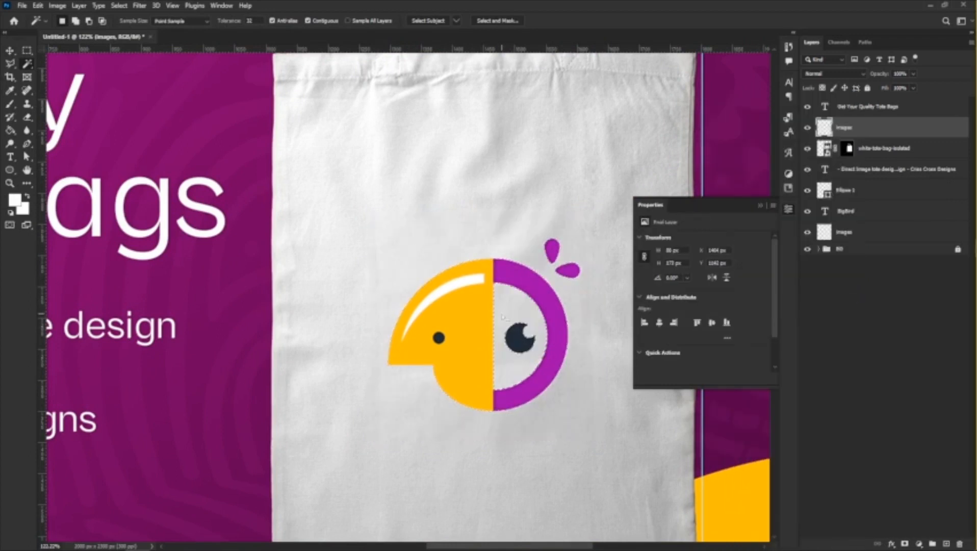
Delete the white highlight on the yellow half of the bag's bird logo and clear the selection.
{"action": "left_click", "coordinate": [533, 278]}
{"action": "key", "text": "Delete"}
{"action": "key", "text": "v"}
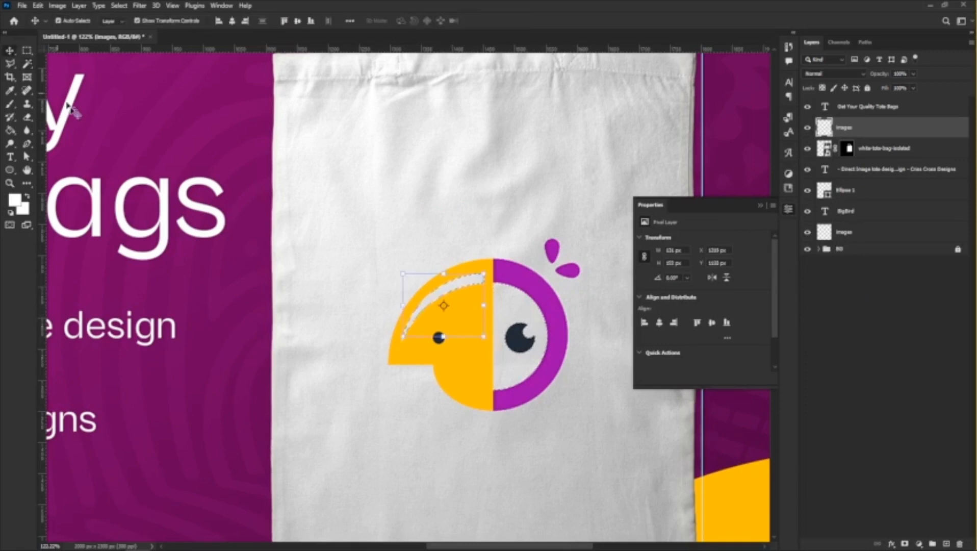
{"action": "key", "text": "ctrl+d"}
Scale the bird logo on the tote bag down around its center to about 257 px wide.
{"action": "scroll", "coordinate": [357, 298], "scroll_direction": "down", "scroll_amount": 5}
{"action": "scroll", "coordinate": [511, 281], "scroll_direction": "up", "scroll_amount": 2}
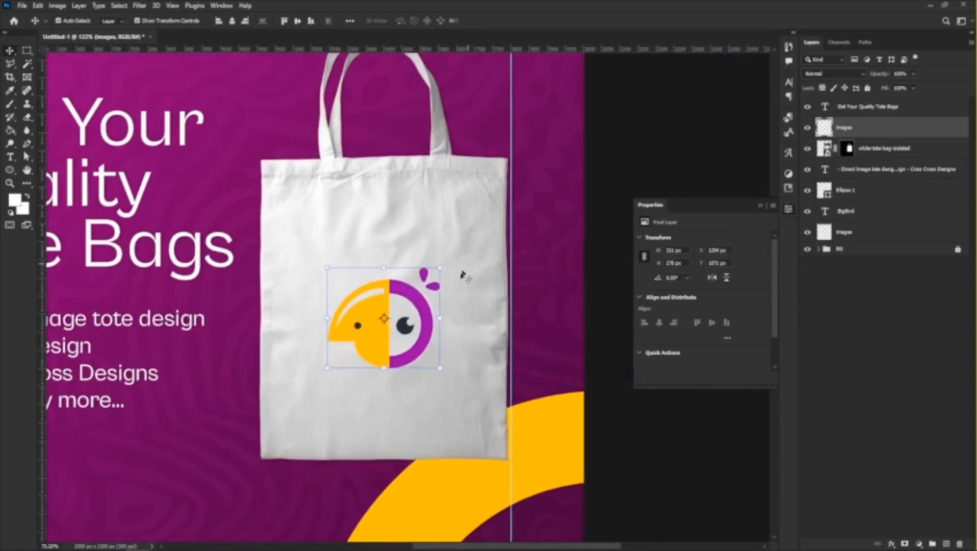
{"action": "left_click_drag", "start_coordinate": [445, 270], "coordinate": [427, 285]}
{"action": "key", "text": "Return"}
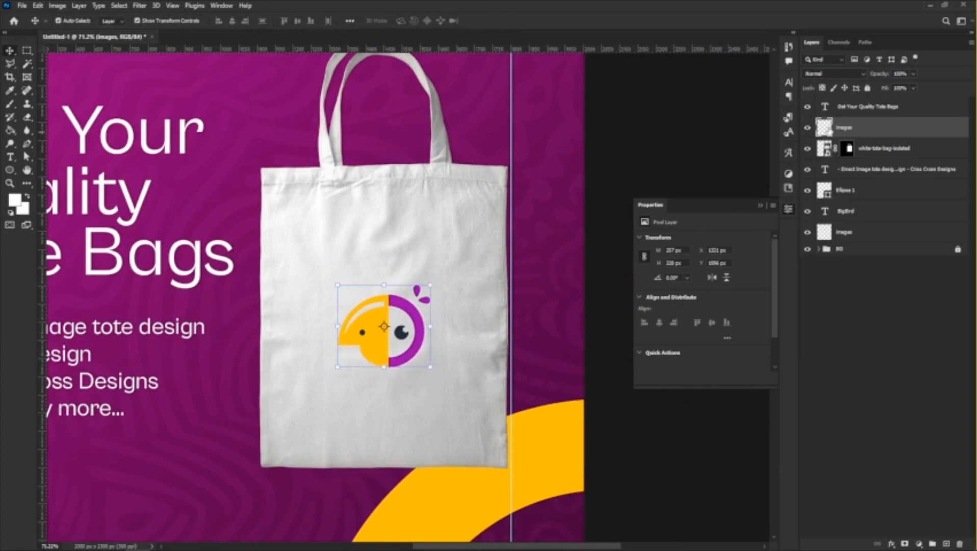
Lower the bag logo layer's opacity to about 88% so it blends with the fabric, and deselect the layer.
{"action": "left_click", "coordinate": [913, 75]}
{"action": "left_click_drag", "start_coordinate": [905, 88], "coordinate": [909, 89]}
{"action": "scroll", "coordinate": [397, 304], "scroll_direction": "down", "scroll_amount": 5}
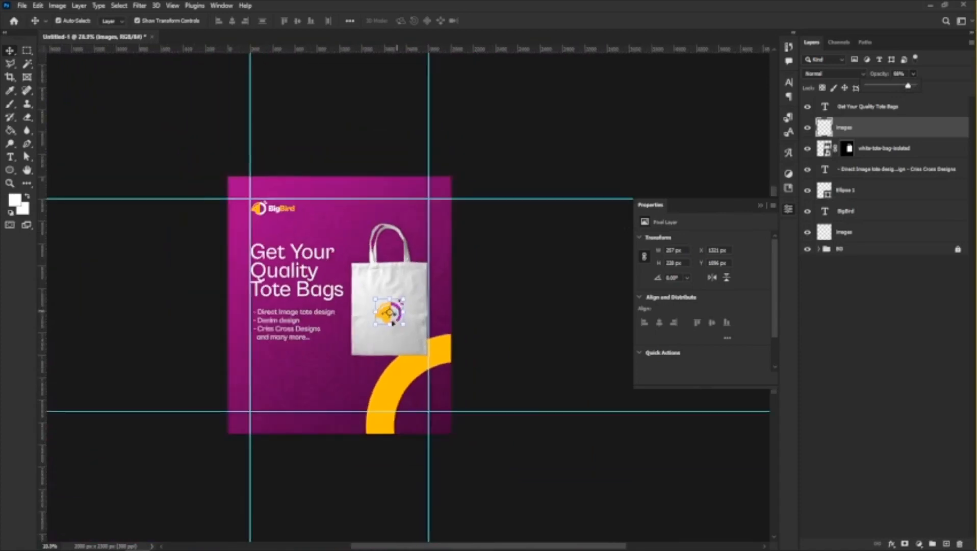
{"action": "scroll", "coordinate": [391, 306], "scroll_direction": "up", "scroll_amount": 2}
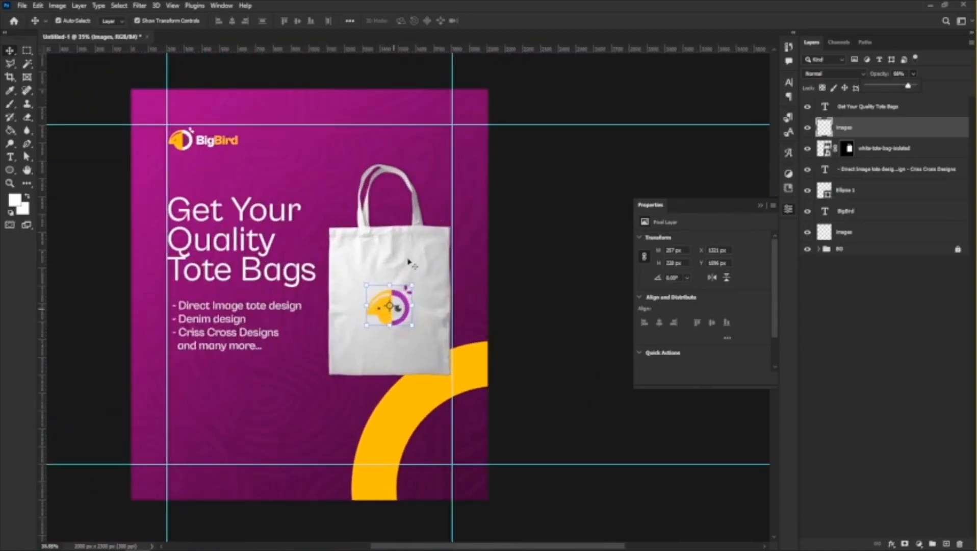
{"action": "left_click", "coordinate": [477, 271]}
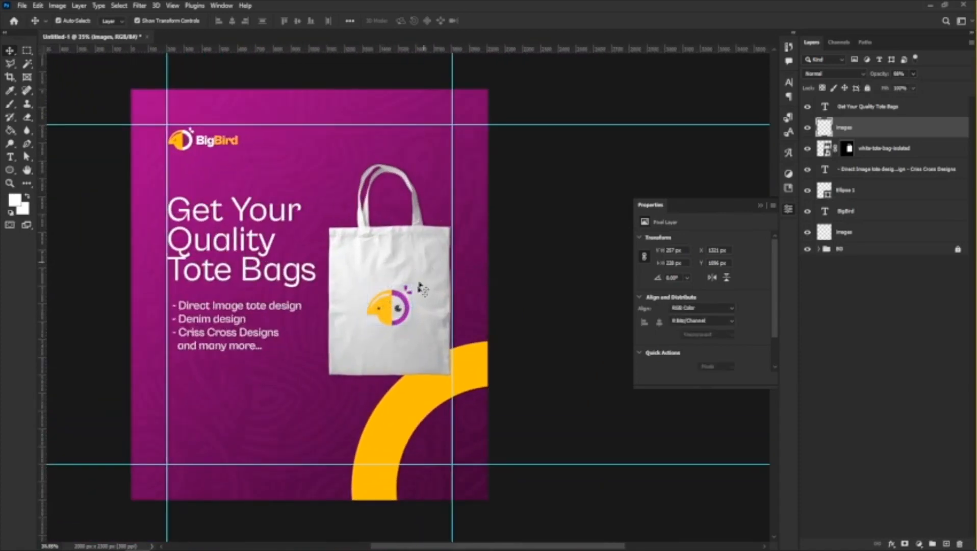
Select the bird logo and tote bag layers together and convert them to a single smart object.
{"action": "left_click", "coordinate": [379, 301]}
{"action": "left_click", "coordinate": [426, 253], "text": "shift"}
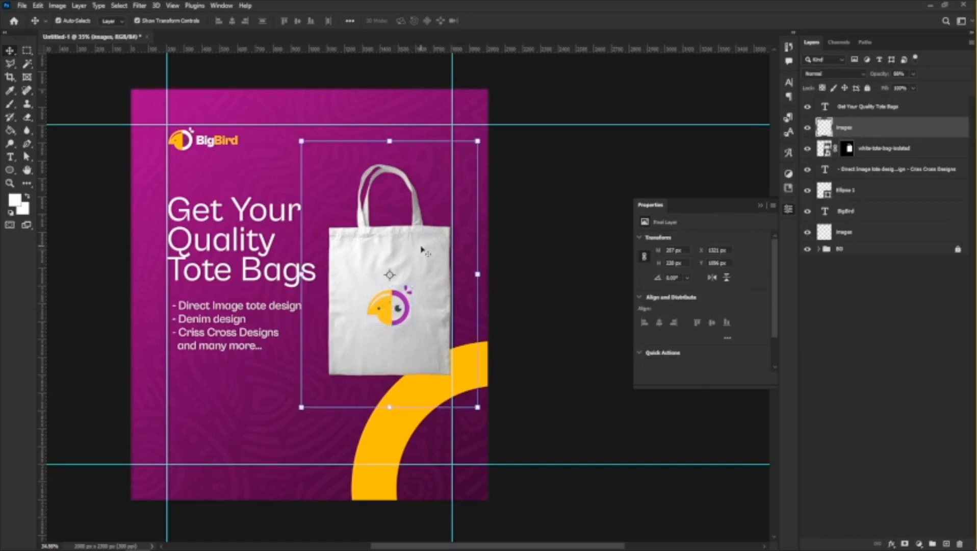
{"action": "right_click", "coordinate": [886, 144]}
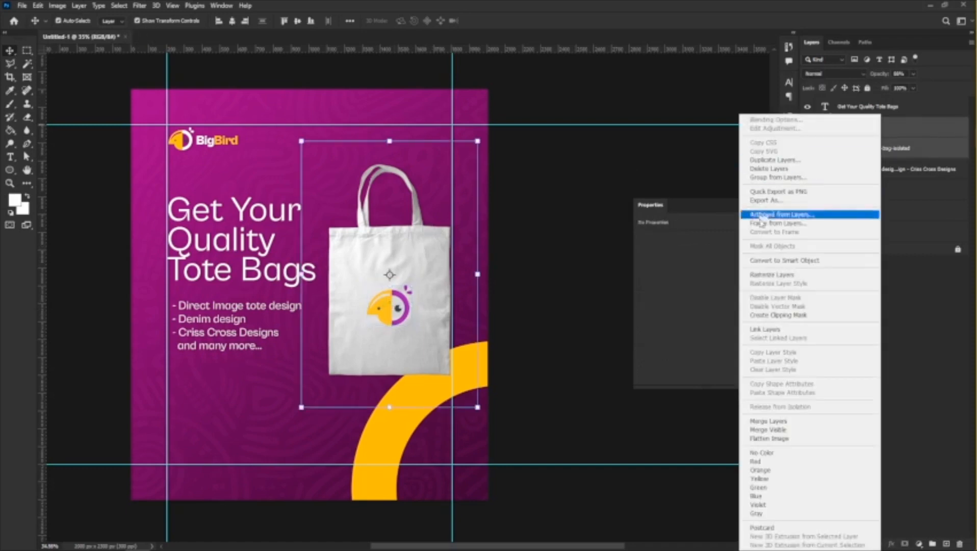
{"action": "left_click", "coordinate": [773, 260]}
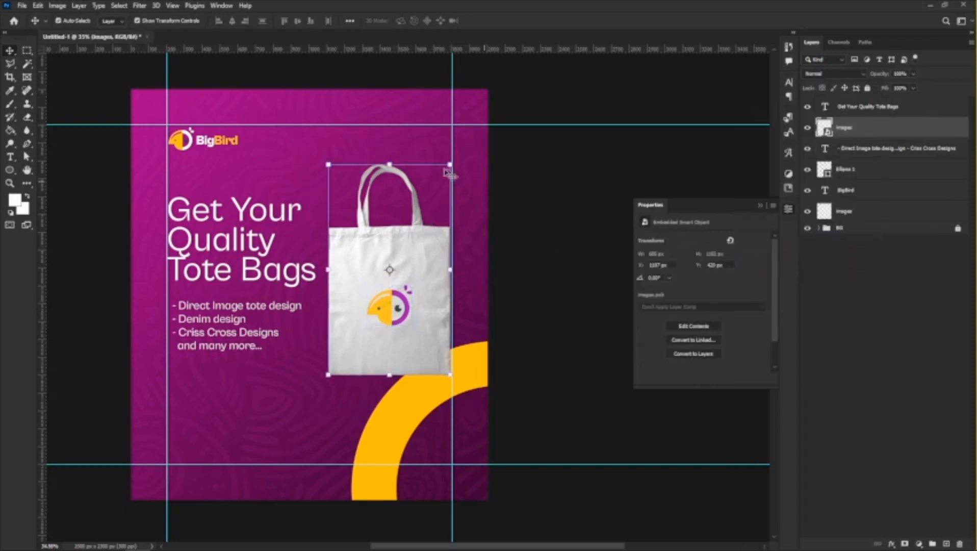
Rotate the branded tote bag about 23° clockwise, shift it slightly, and apply the transform.
{"action": "left_click_drag", "start_coordinate": [448, 163], "coordinate": [478, 232]}
{"action": "mouse_move", "coordinate": [433, 304]}
{"action": "left_mouse_down"}
{"action": "mouse_move", "coordinate": [422, 310]}
{"action": "mouse_move", "coordinate": [440, 309]}
{"action": "left_mouse_up"}
{"action": "key", "text": "Return"}
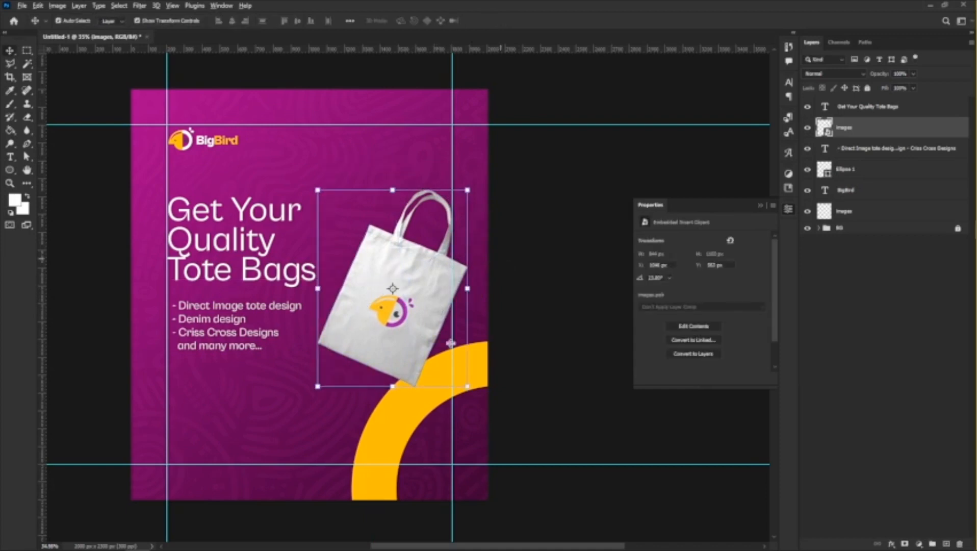
{"action": "scroll", "coordinate": [403, 392], "scroll_direction": "up", "scroll_amount": 3}
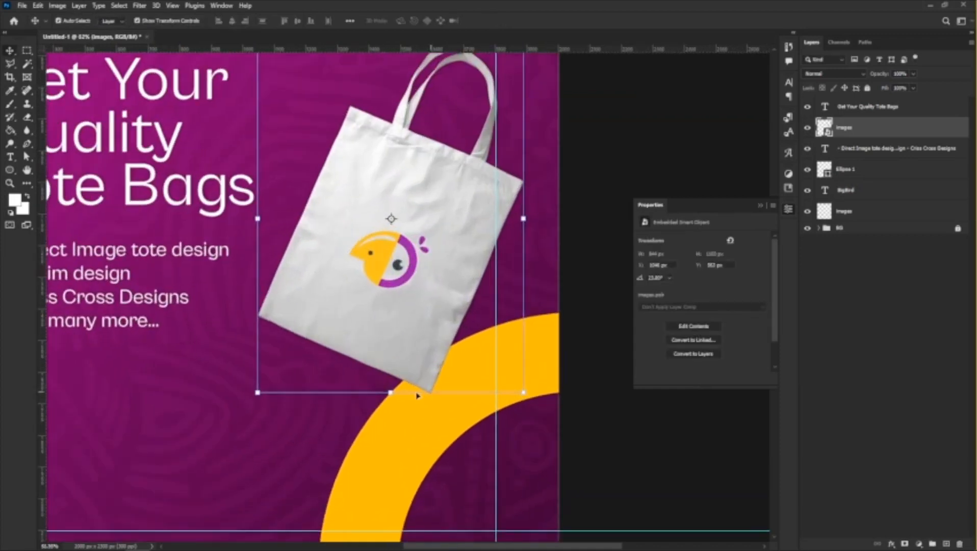
{"action": "left_click", "coordinate": [232, 431]}
{"action": "scroll", "coordinate": [474, 340], "scroll_direction": "down", "scroll_amount": 4}
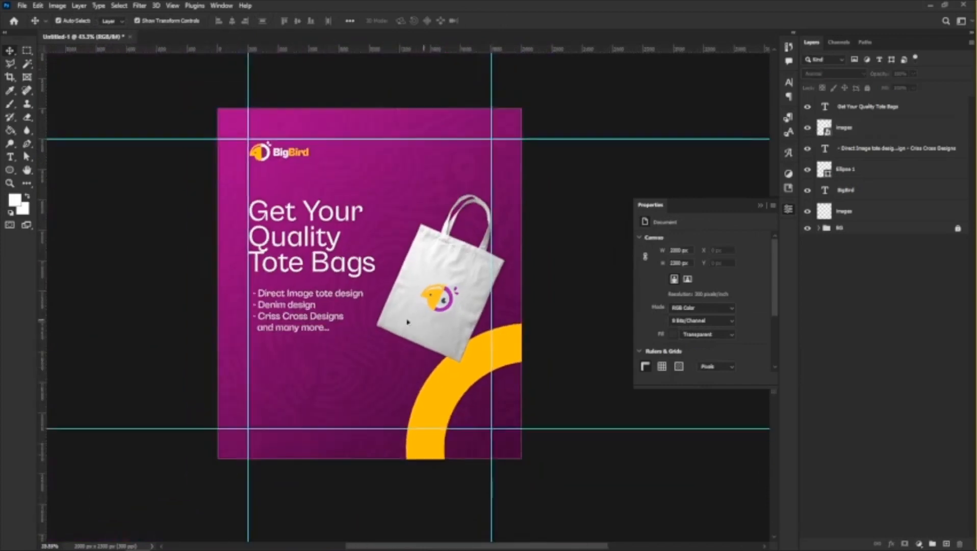
Choose the Brush tool and create a new empty layer directly beneath the tote bag smart object.
{"action": "scroll", "coordinate": [398, 324], "scroll_direction": "up", "scroll_amount": 3}
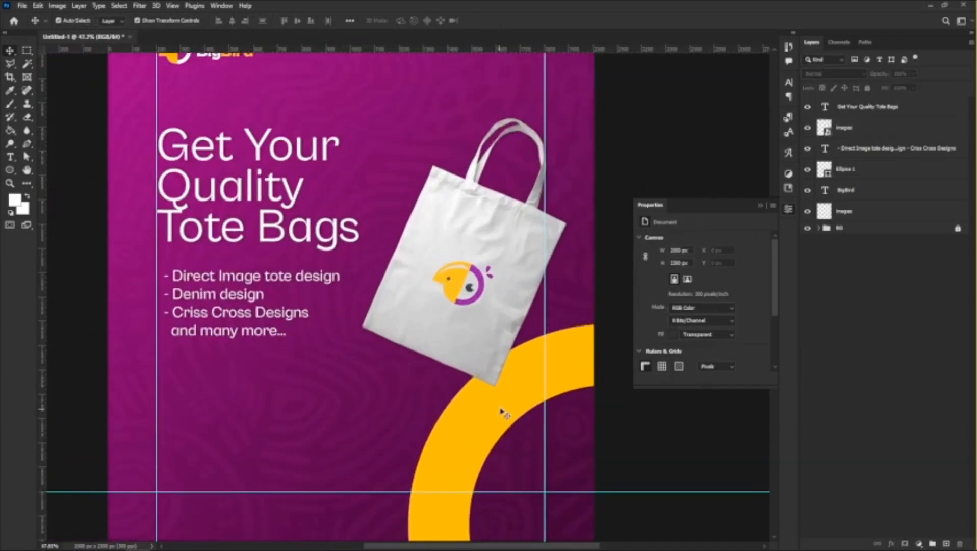
{"action": "left_click", "coordinate": [528, 411]}
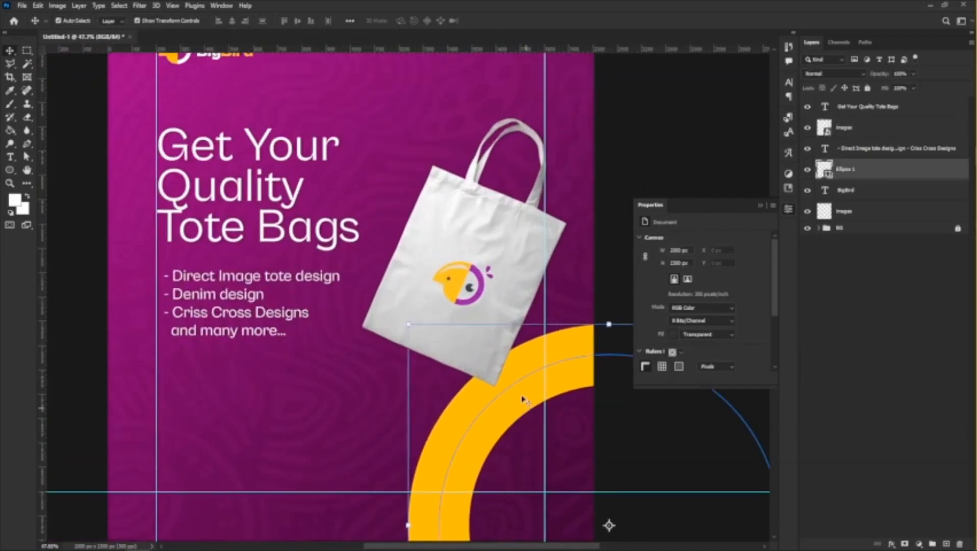
{"action": "left_click", "coordinate": [423, 240]}
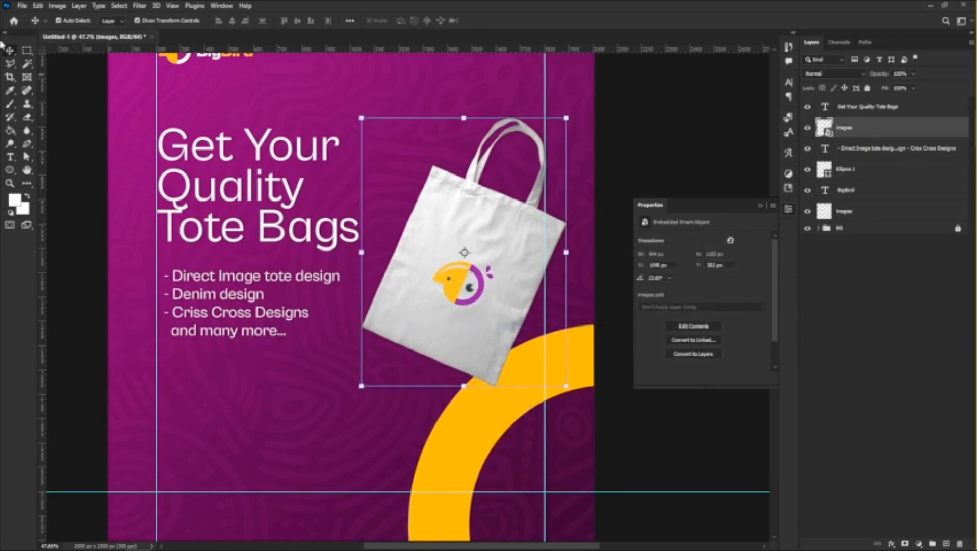
{"action": "left_click", "coordinate": [10, 105]}
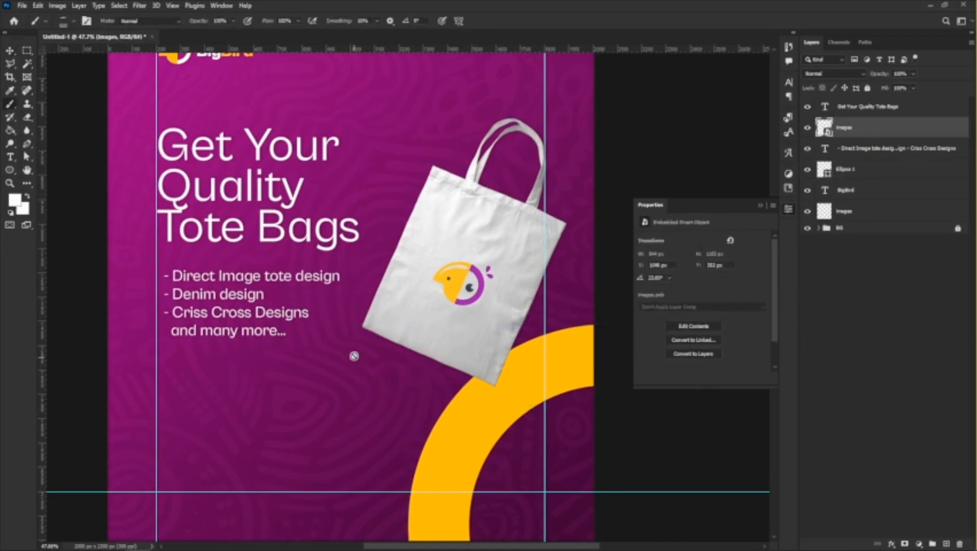
{"action": "left_click", "coordinate": [947, 544]}
{"action": "left_click_drag", "start_coordinate": [853, 133], "coordinate": [857, 163]}
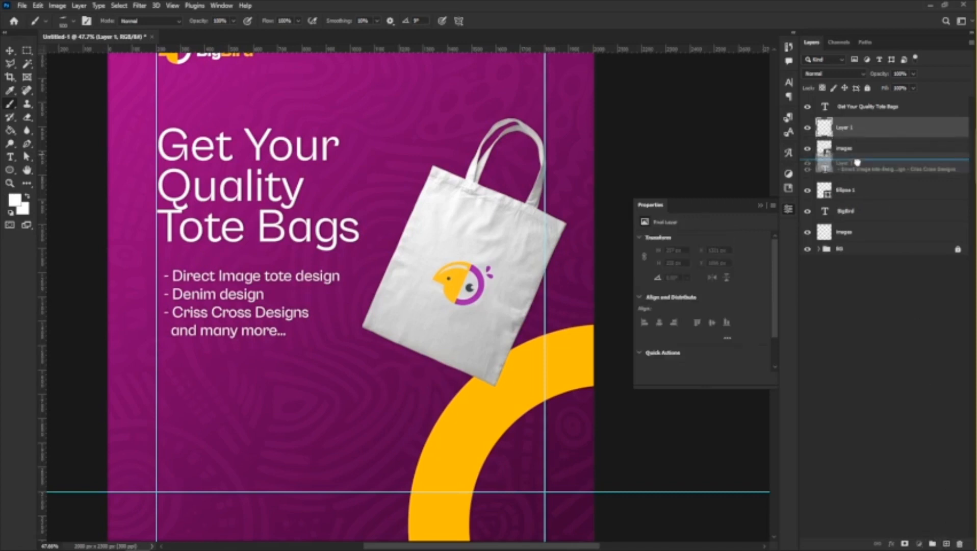
{"action": "left_click_drag", "start_coordinate": [858, 163], "coordinate": [857, 162]}
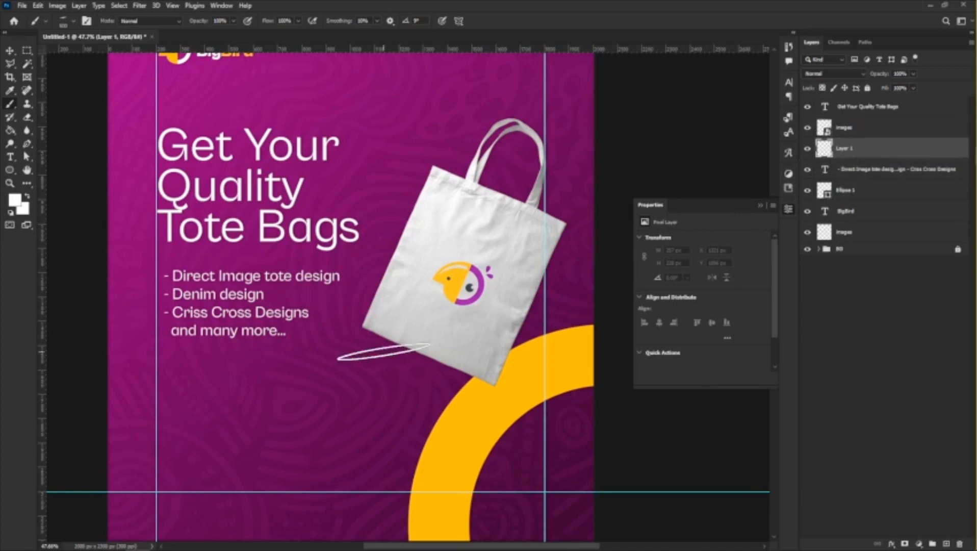
Set the flattened brush tip's angle to 0° so it lies horizontally.
{"action": "right_click", "coordinate": [312, 398]}
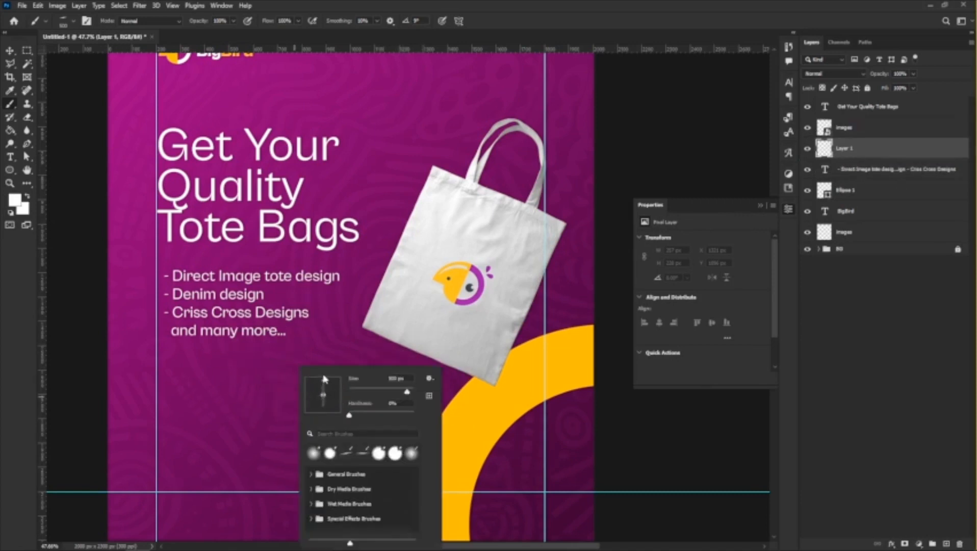
{"action": "mouse_move", "coordinate": [323, 379]}
{"action": "left_mouse_down"}
{"action": "mouse_move", "coordinate": [344, 395]}
{"action": "mouse_move", "coordinate": [323, 386]}
{"action": "mouse_move", "coordinate": [327, 371]}
{"action": "mouse_move", "coordinate": [327, 399]}
{"action": "left_mouse_up"}
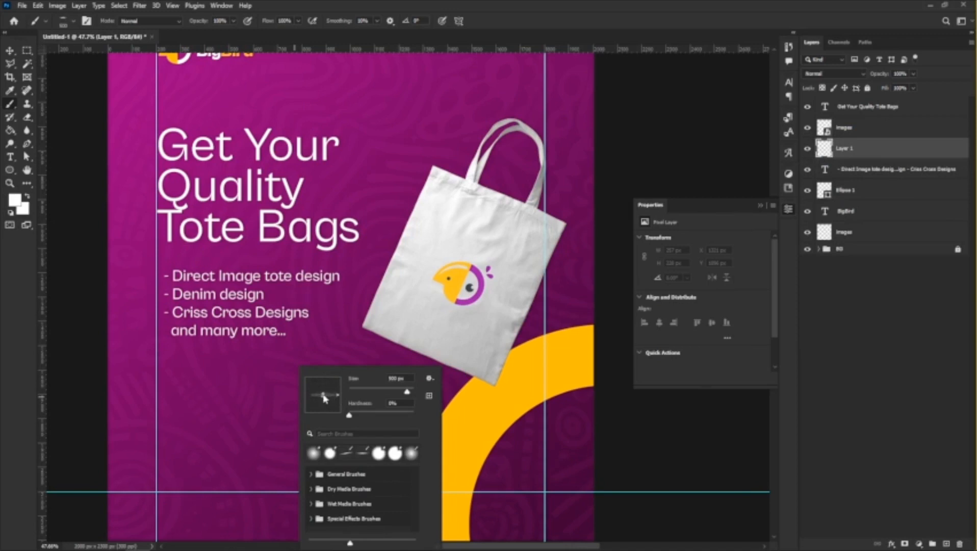
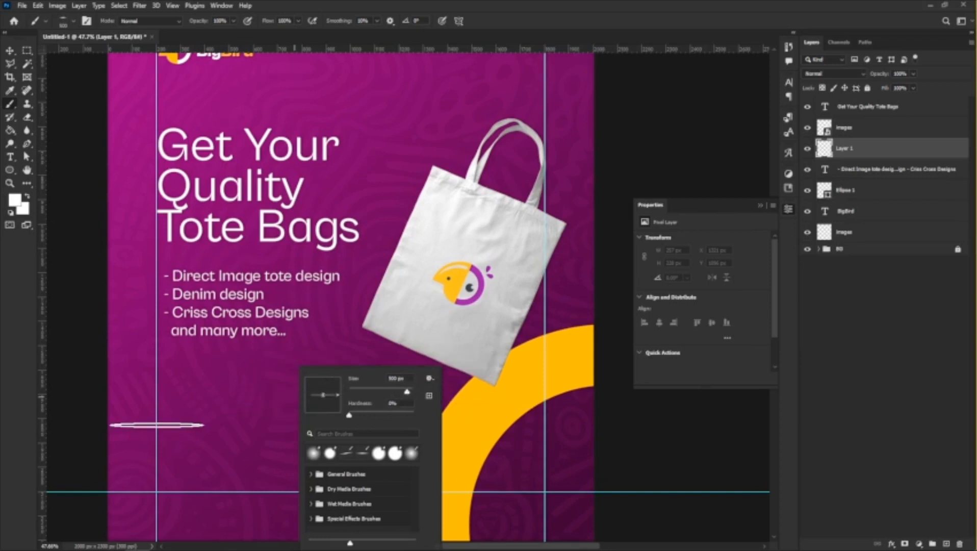
Set the foreground color to black (000000) and paint a thin horizontal shadow beneath the tote bag's lowest corner.
{"action": "left_click", "coordinate": [156, 425]}
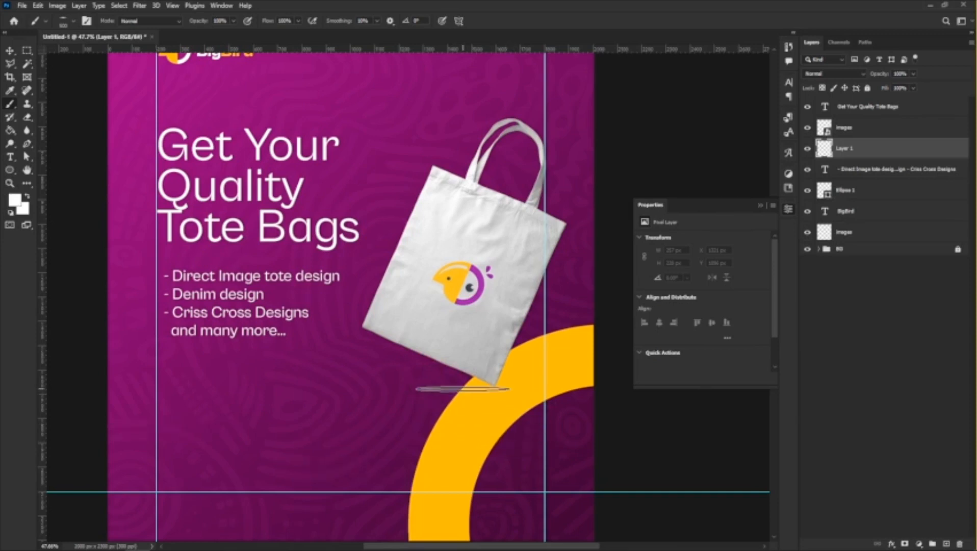
{"action": "left_click", "coordinate": [15, 199]}
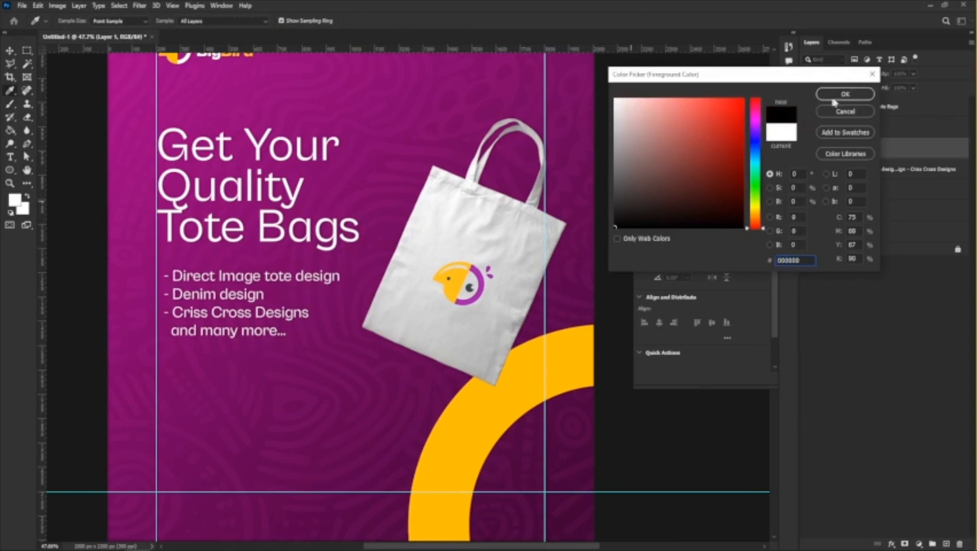
{"action": "left_click", "coordinate": [843, 95]}
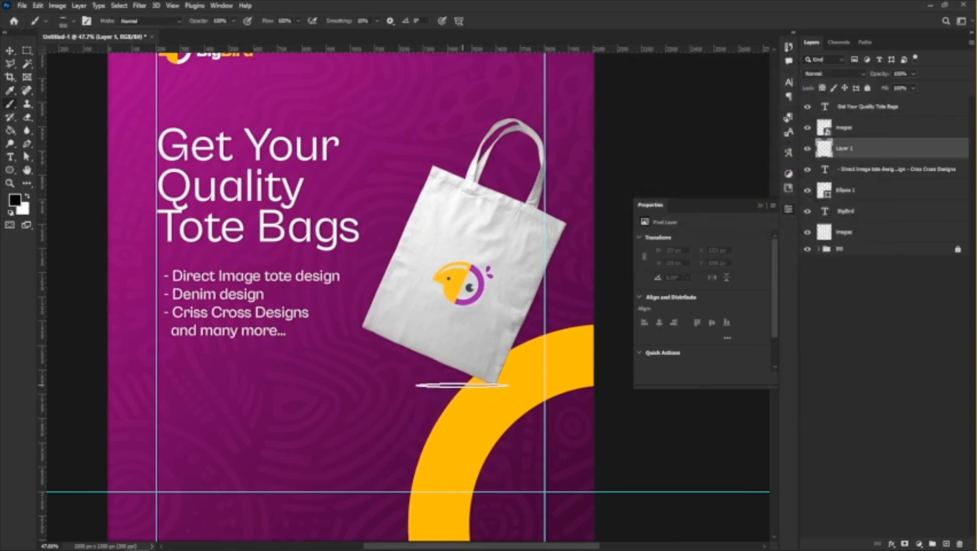
{"action": "left_click", "coordinate": [463, 389]}
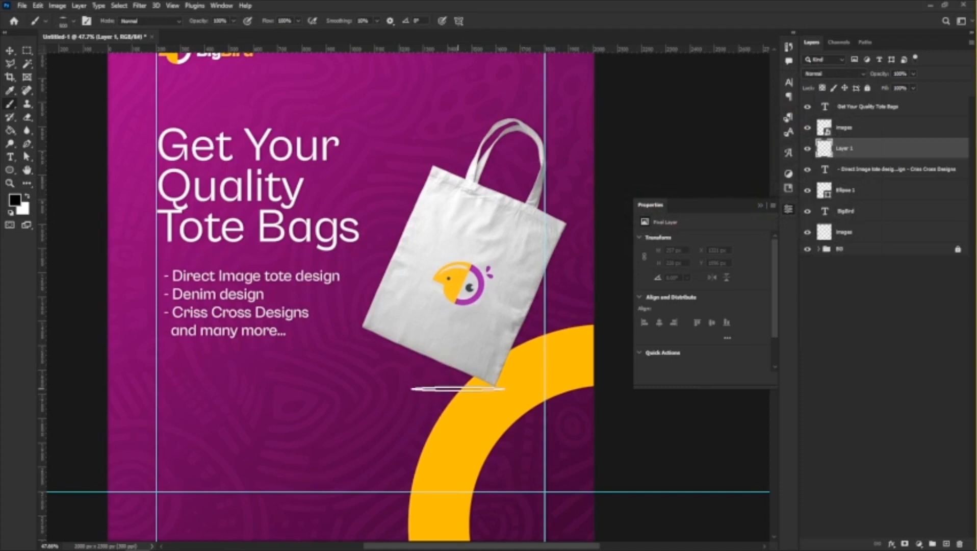
{"action": "left_click", "coordinate": [463, 388]}
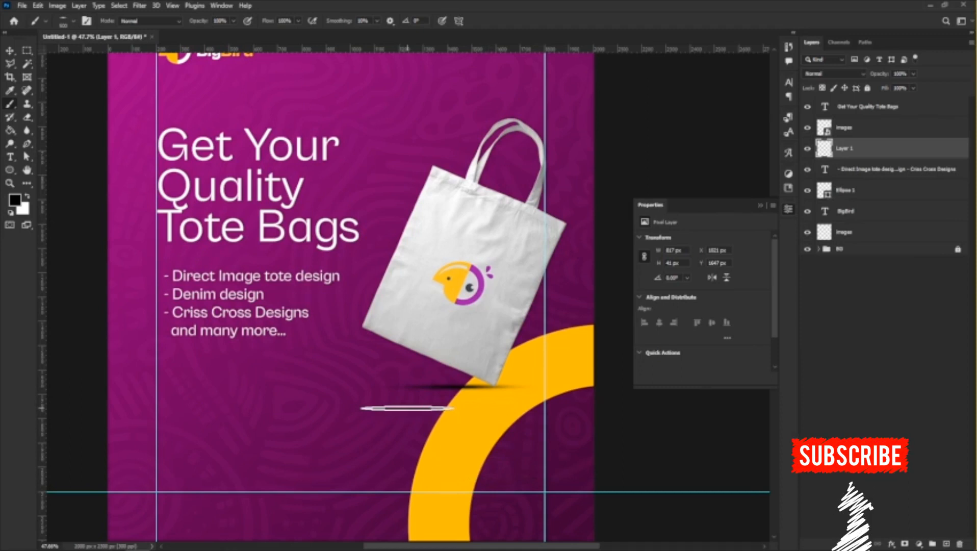
Enlarge the brush, lower its opacity, reduce the flow to 64%, and paint a softer, wider shadow beneath the tote bag.
{"action": "key", "text": "bracketright"}
{"action": "key", "text": "bracketright"}
{"action": "key", "text": "bracketright"}
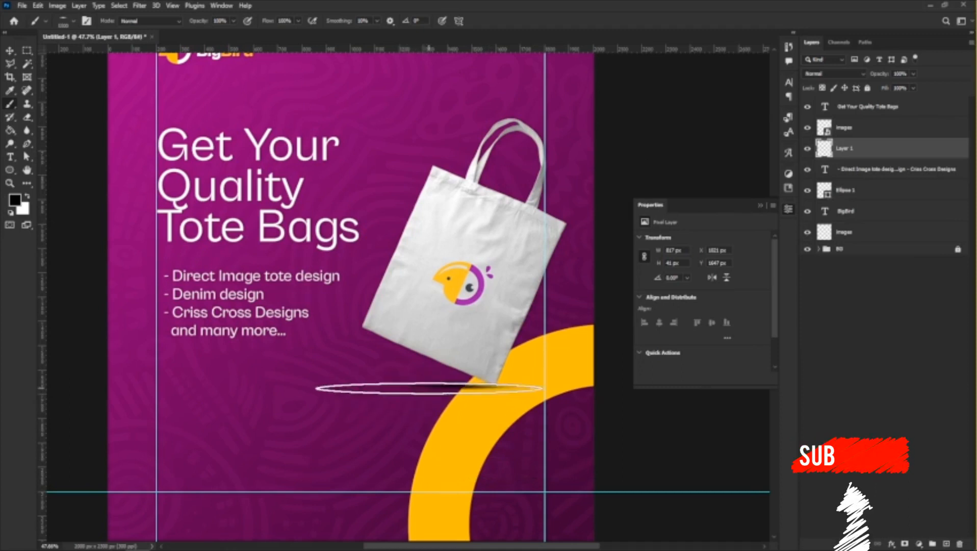
{"action": "right_click", "coordinate": [429, 389]}
{"action": "key", "text": "Escape"}
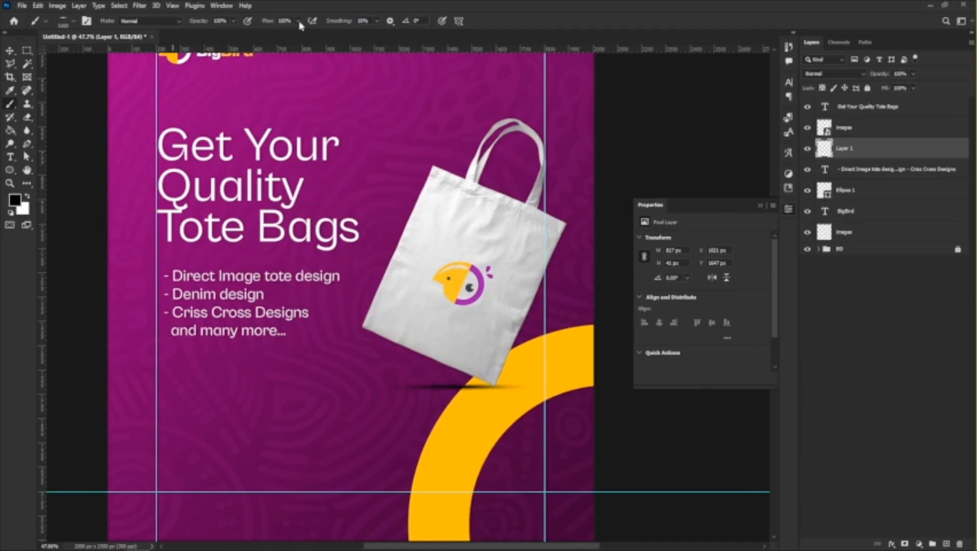
{"action": "left_click", "coordinate": [233, 22]}
{"action": "left_click", "coordinate": [298, 23]}
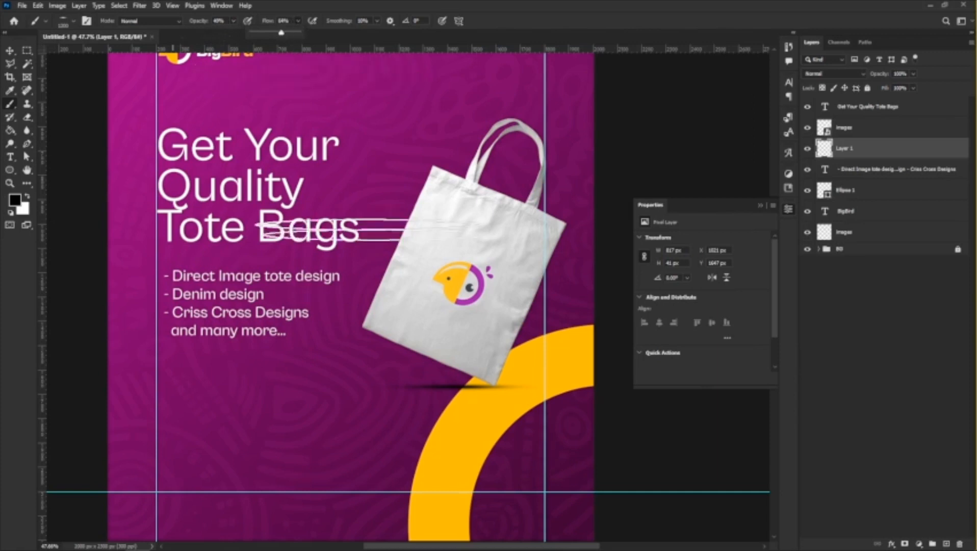
{"action": "left_click", "coordinate": [424, 388]}
{"action": "left_click", "coordinate": [425, 388]}
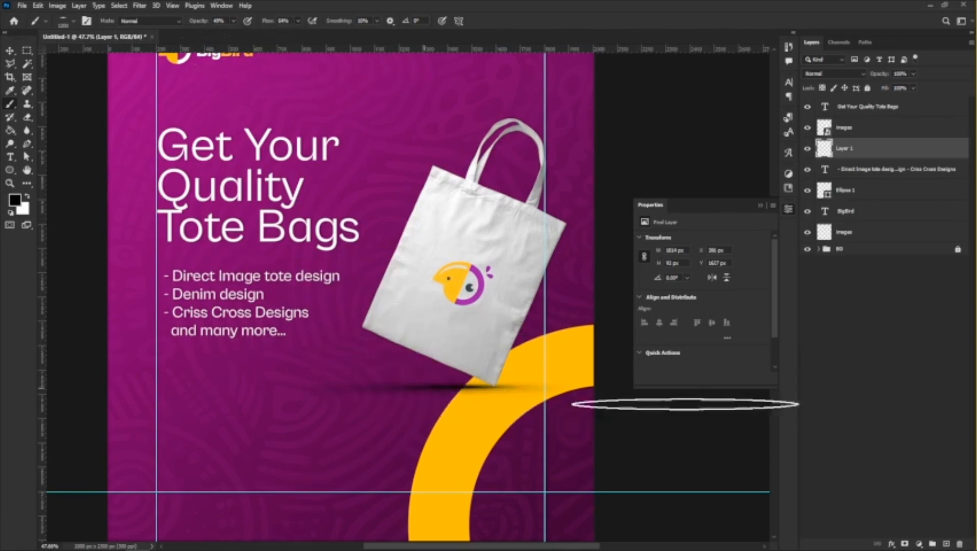
{"action": "key", "text": "]"}
{"action": "key", "text": "]"}
{"action": "key", "text": "]"}
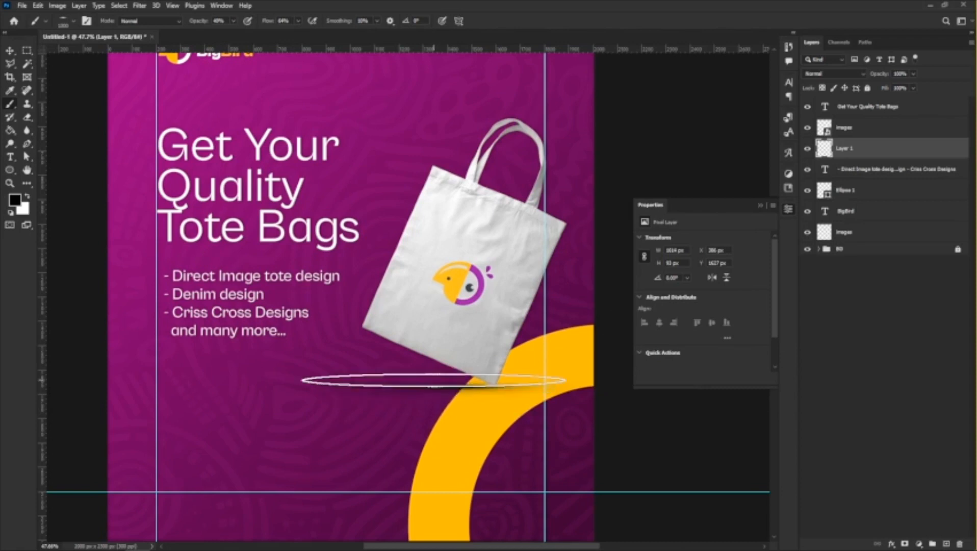
{"action": "left_click", "coordinate": [422, 386]}
{"action": "scroll", "coordinate": [563, 403], "scroll_direction": "down", "scroll_amount": 5}
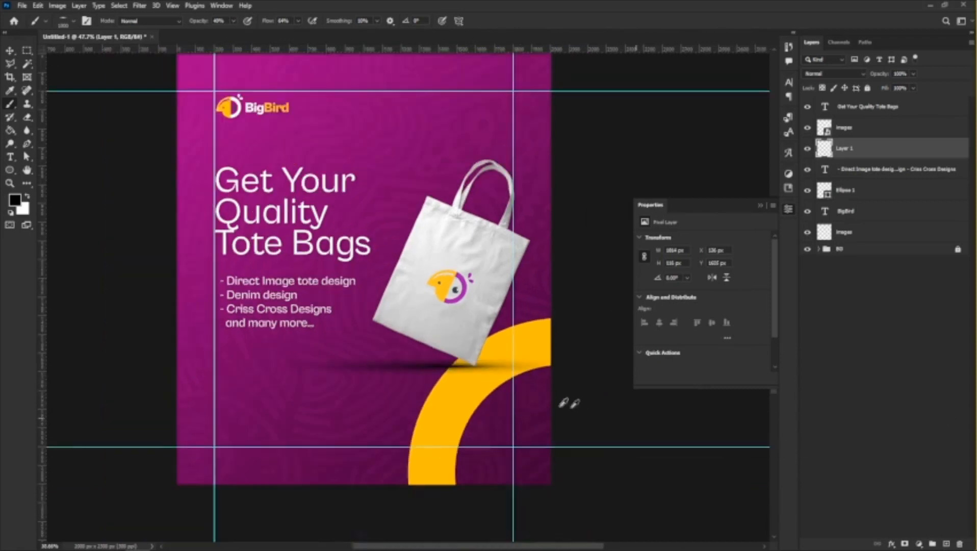
{"action": "scroll", "coordinate": [404, 382], "scroll_direction": "up", "scroll_amount": 4}
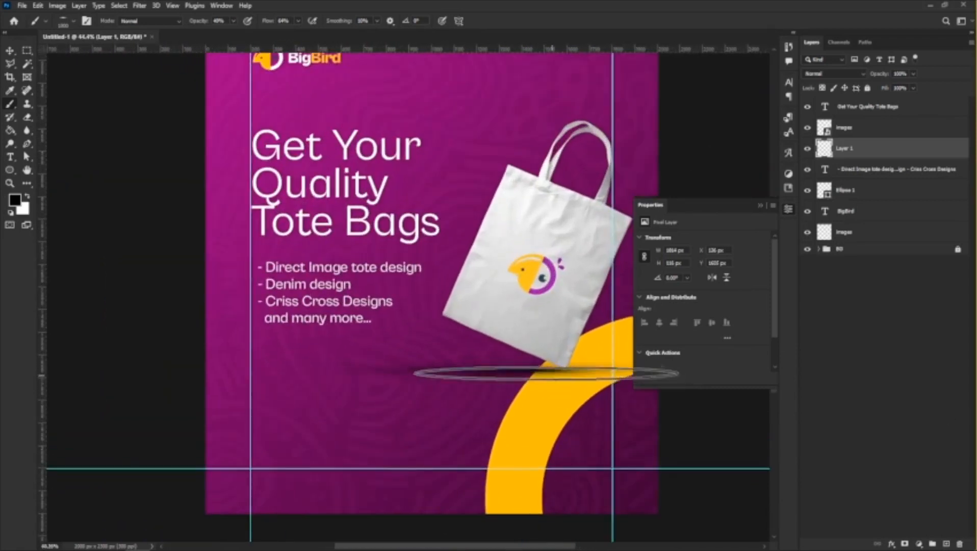
{"action": "key", "text": "ctrl+z"}
{"action": "key", "text": "ctrl+z"}
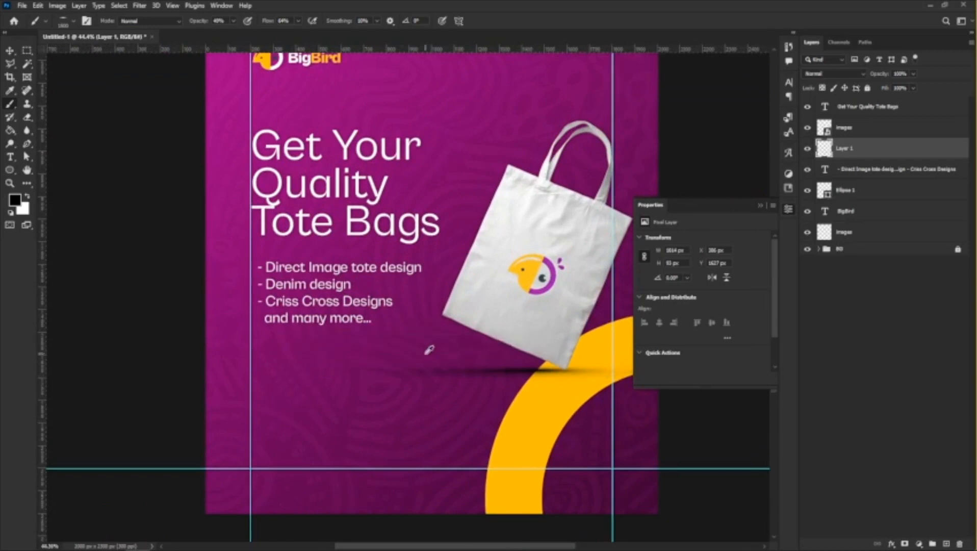
Switch to the Move tool and shift the product list slightly left to line up with the left guide under the headline.
{"action": "scroll", "coordinate": [531, 396], "scroll_direction": "down", "scroll_amount": 4}
{"action": "scroll", "coordinate": [417, 332], "scroll_direction": "up", "scroll_amount": 2}
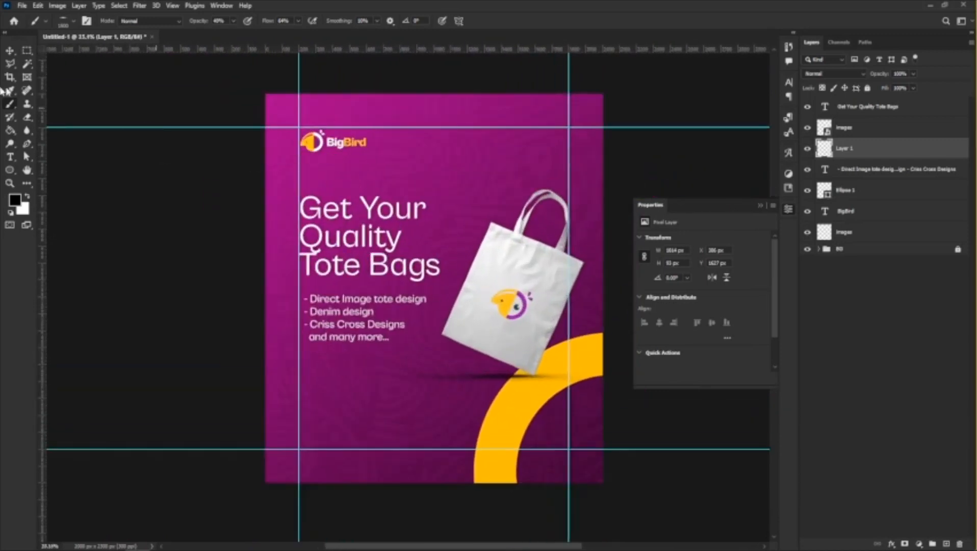
{"action": "left_click", "coordinate": [10, 53]}
{"action": "scroll", "coordinate": [360, 395], "scroll_direction": "up", "scroll_amount": 3}
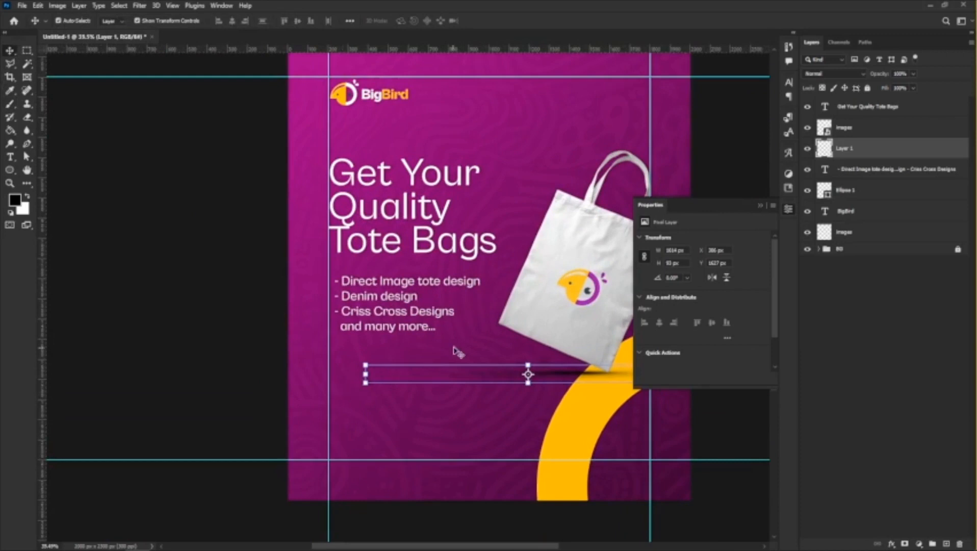
{"action": "scroll", "coordinate": [332, 319], "scroll_direction": "down", "scroll_amount": 2}
{"action": "scroll", "coordinate": [333, 320], "scroll_direction": "up", "scroll_amount": 3}
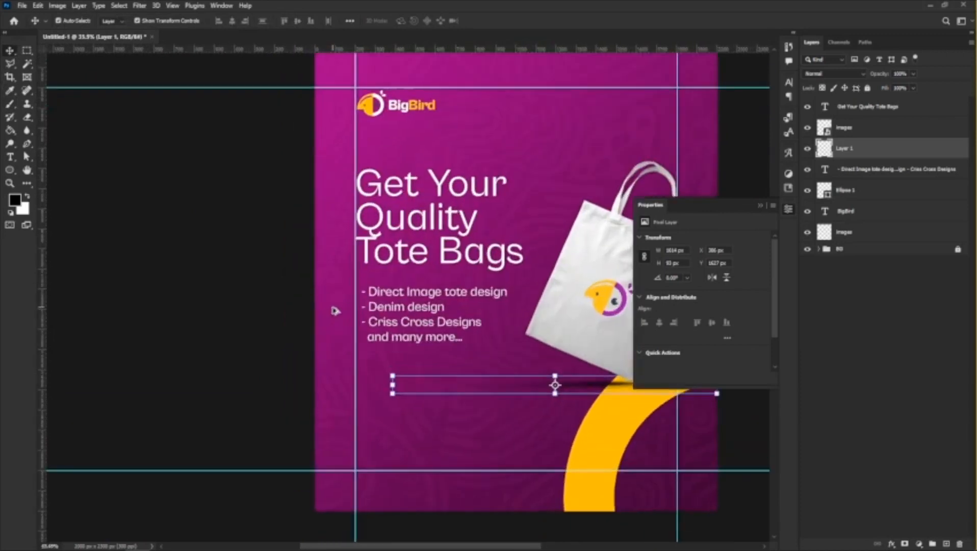
{"action": "scroll", "coordinate": [333, 319], "scroll_direction": "down", "scroll_amount": 1}
{"action": "scroll", "coordinate": [272, 324], "scroll_direction": "down", "scroll_amount": 2}
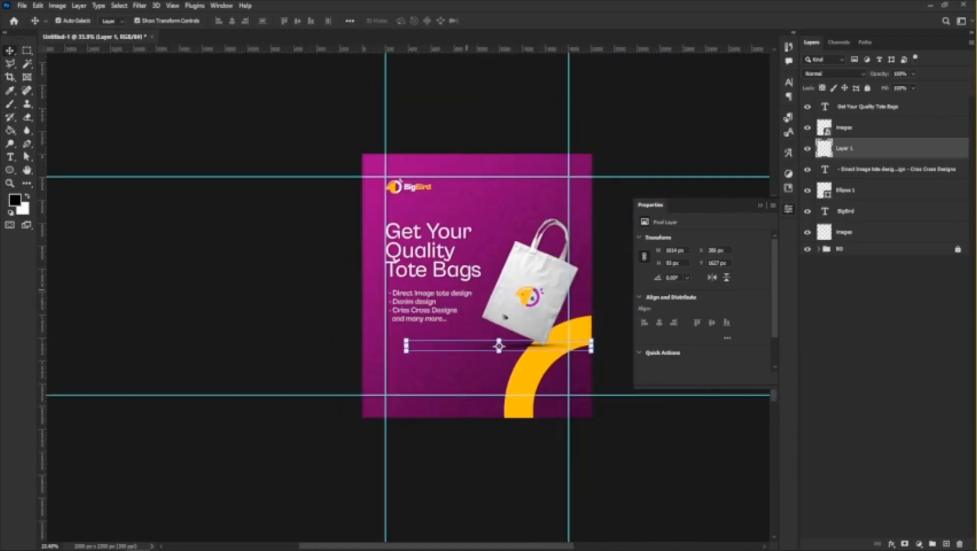
{"action": "scroll", "coordinate": [274, 325], "scroll_direction": "up", "scroll_amount": 3}
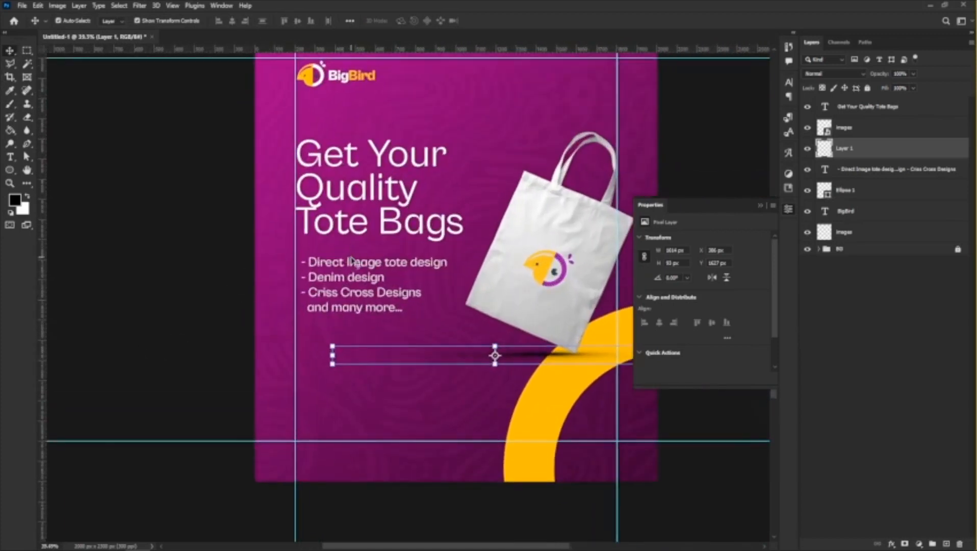
{"action": "left_click", "coordinate": [335, 276]}
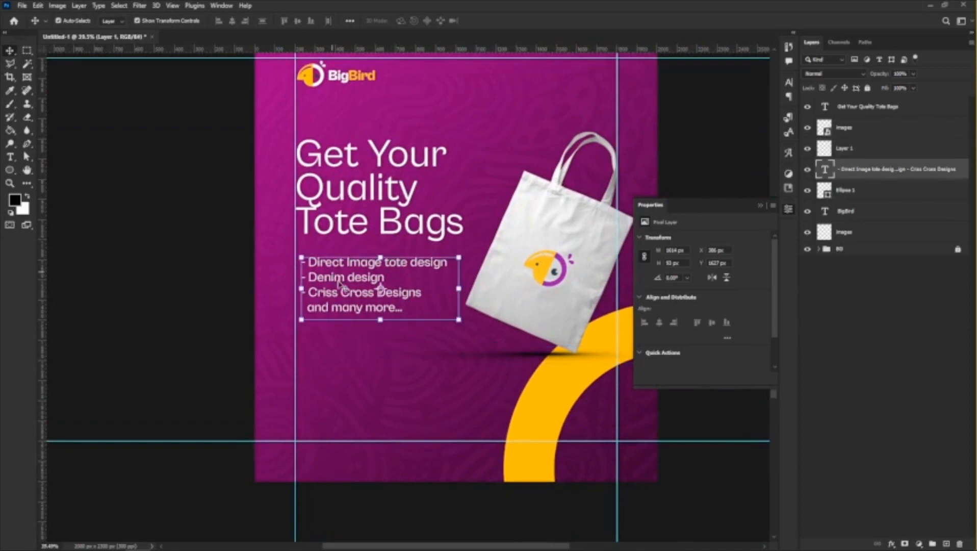
{"action": "left_click_drag", "start_coordinate": [341, 284], "coordinate": [343, 284]}
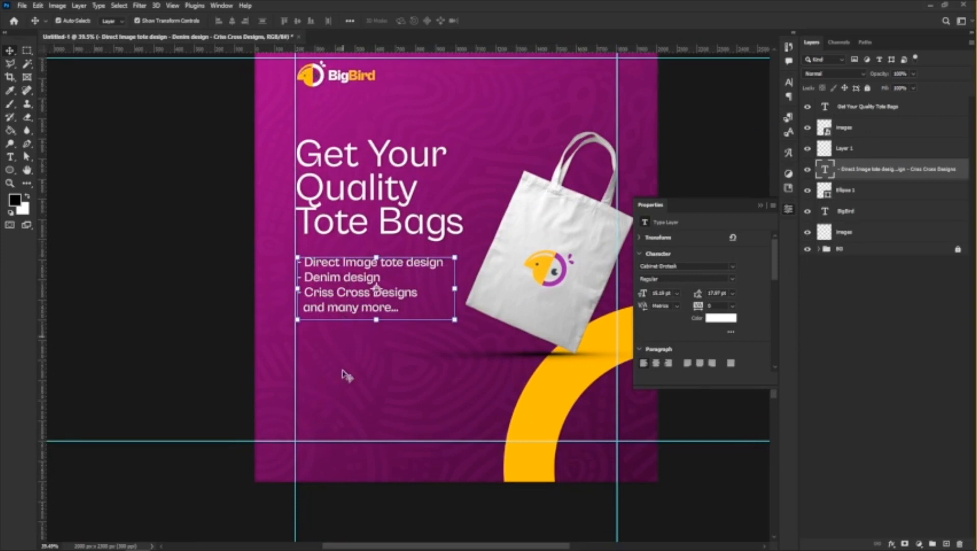
Draw a rectangle about 798 x 857 px below the product list, starting at the left guide and extending past the canvas's lower edge.
{"action": "scroll", "coordinate": [343, 378], "scroll_direction": "down", "scroll_amount": 1}
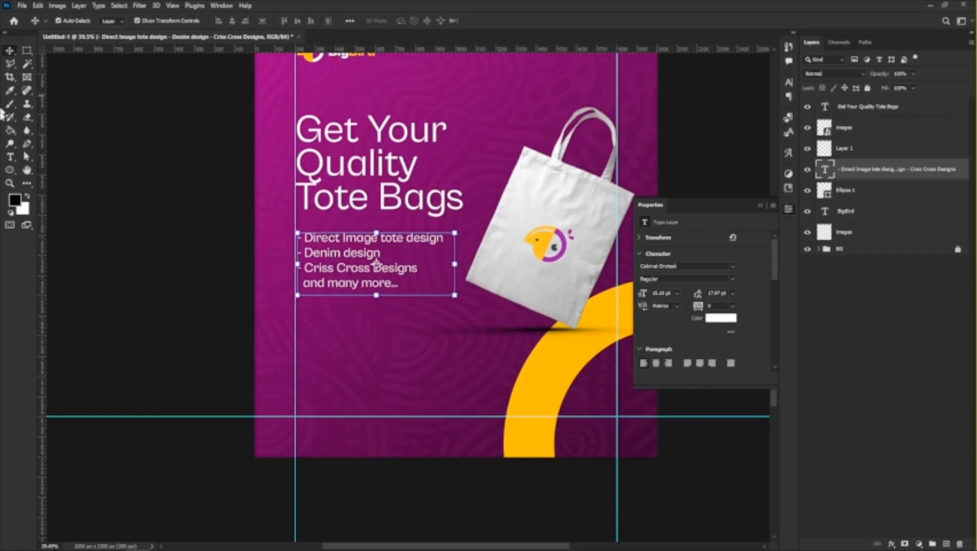
{"action": "left_click", "coordinate": [9, 171]}
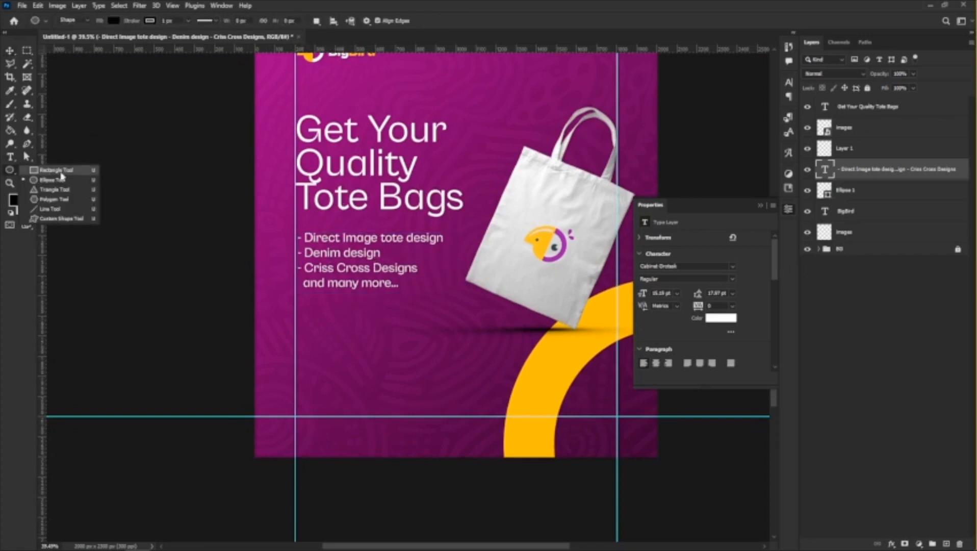
{"action": "left_click", "coordinate": [51, 171]}
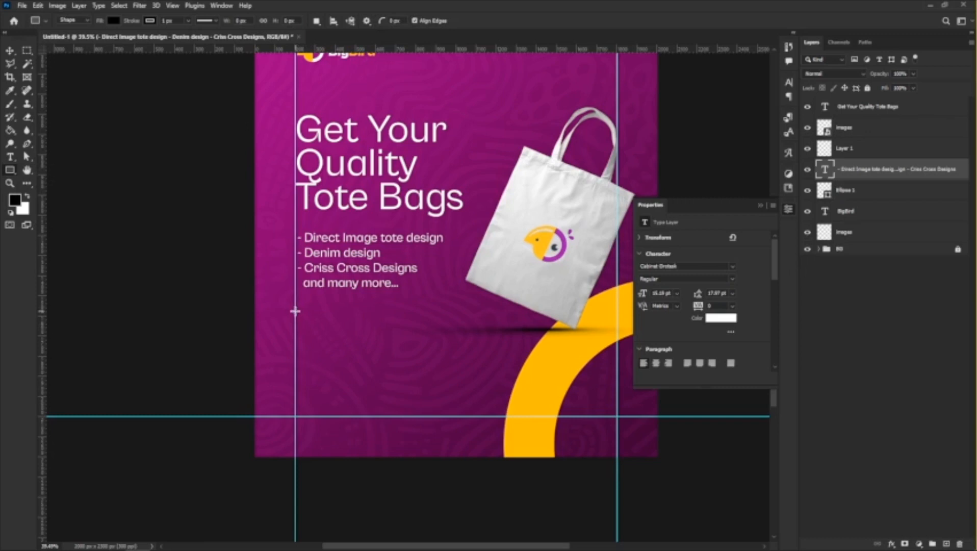
{"action": "left_click_drag", "start_coordinate": [295, 311], "coordinate": [456, 484]}
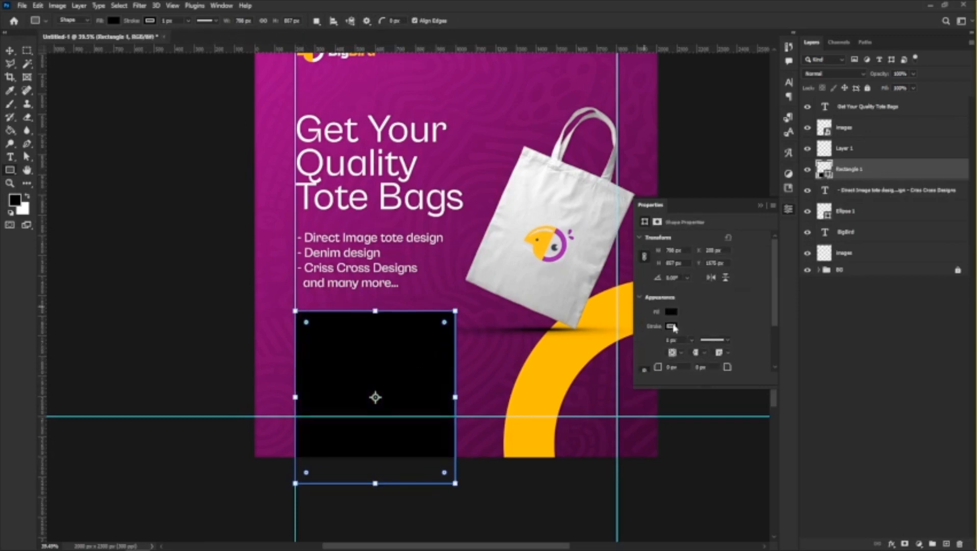
Remove the rectangle's stroke and fill it with white.
{"action": "left_click", "coordinate": [671, 326]}
{"action": "left_click", "coordinate": [650, 347]}
{"action": "left_click", "coordinate": [671, 313]}
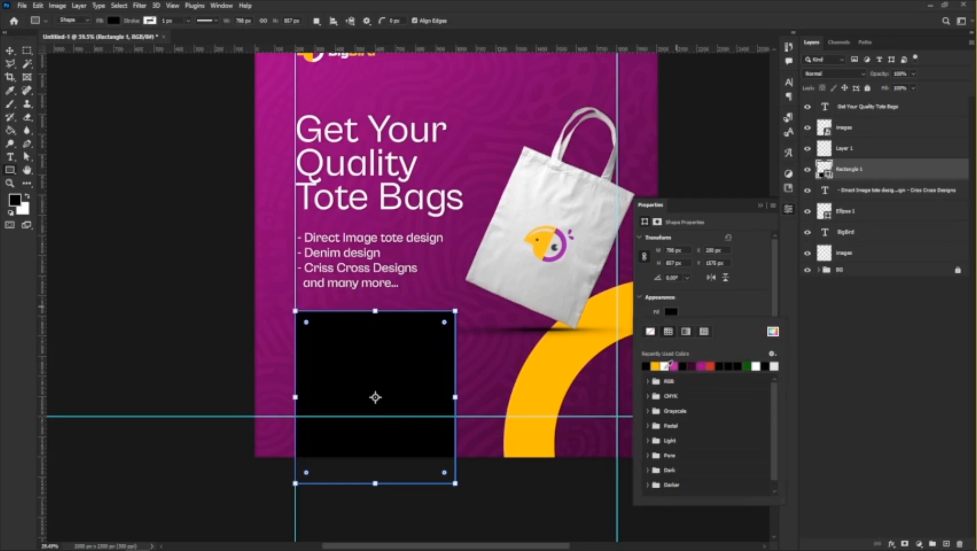
{"action": "left_click", "coordinate": [667, 365]}
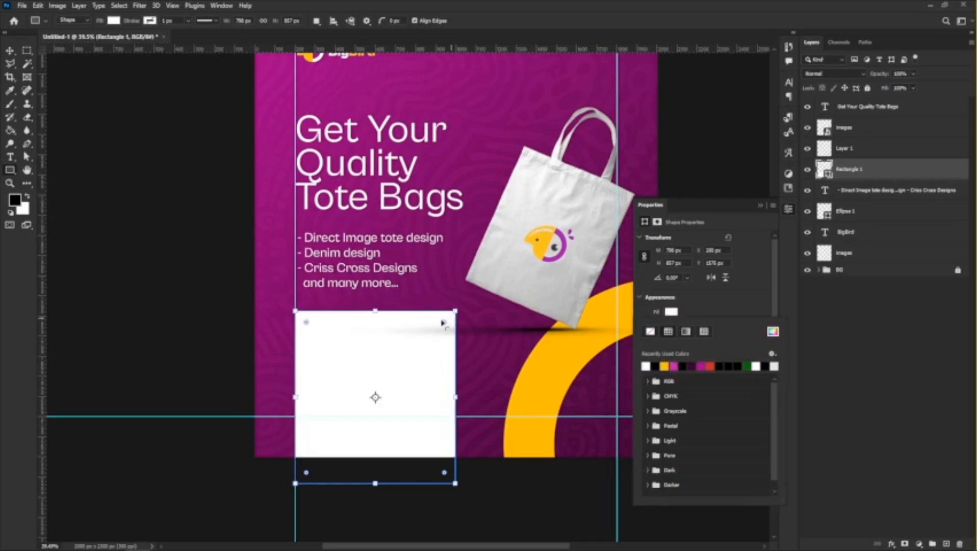
Round all the white rectangle's corners to about 115 px and extend its lower edge to a height of 913 px.
{"action": "left_click", "coordinate": [444, 324]}
{"action": "left_click_drag", "start_coordinate": [445, 322], "coordinate": [442, 337]}
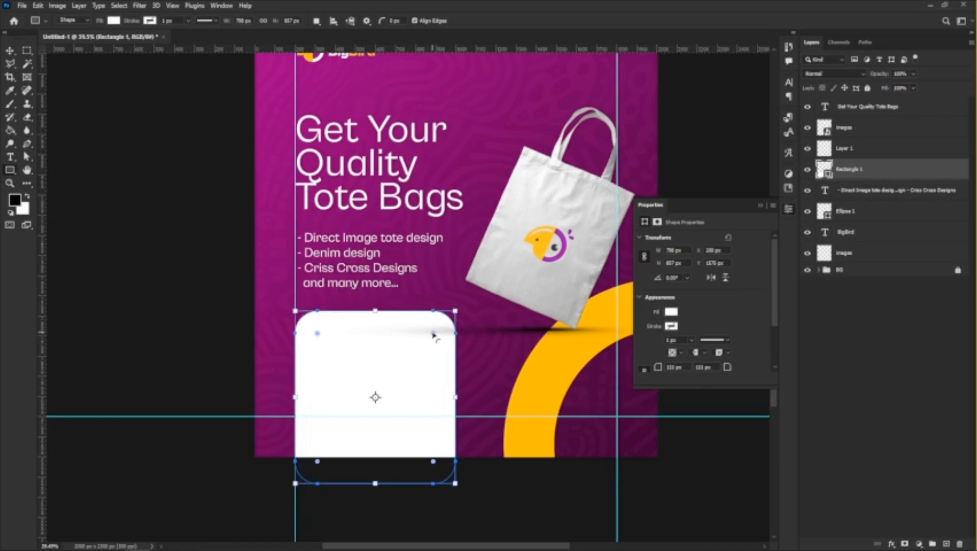
{"action": "mouse_move", "coordinate": [433, 335]}
{"action": "left_mouse_down"}
{"action": "mouse_move", "coordinate": [212, 301]}
{"action": "mouse_move", "coordinate": [108, 230]}
{"action": "mouse_move", "coordinate": [388, 347]}
{"action": "mouse_move", "coordinate": [444, 319]}
{"action": "mouse_move", "coordinate": [436, 338]}
{"action": "left_mouse_up"}
{"action": "left_click_drag", "start_coordinate": [377, 485], "coordinate": [377, 491]}
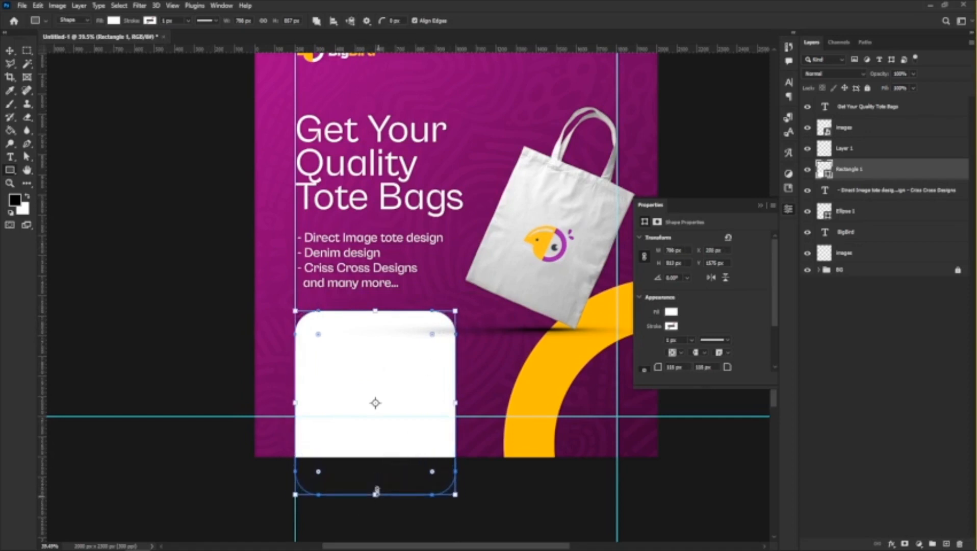
{"action": "left_click", "coordinate": [371, 448]}
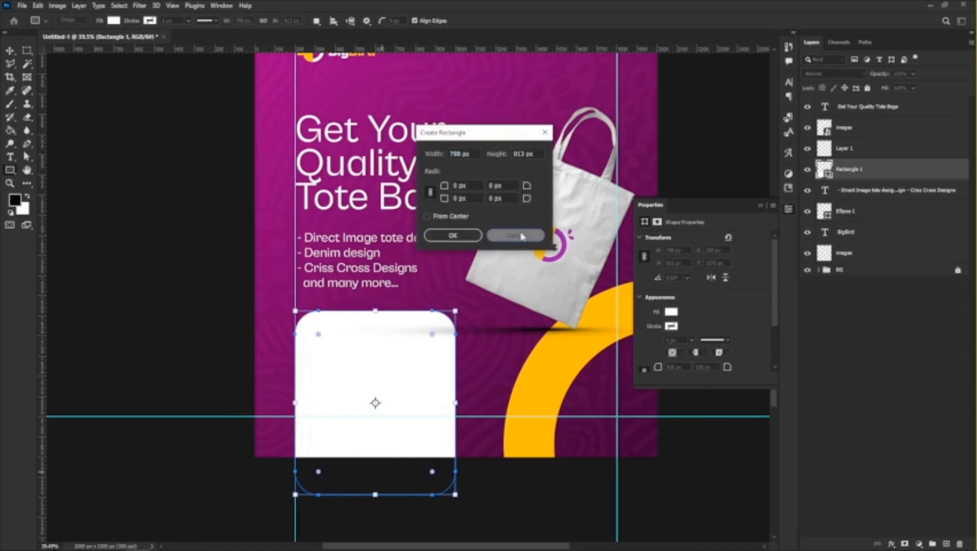
{"action": "left_click", "coordinate": [515, 235]}
Select the tote bag and its shadow layer together and move them beneath the white rectangle in the layer order.
{"action": "scroll", "coordinate": [327, 352], "scroll_direction": "down", "scroll_amount": 3}
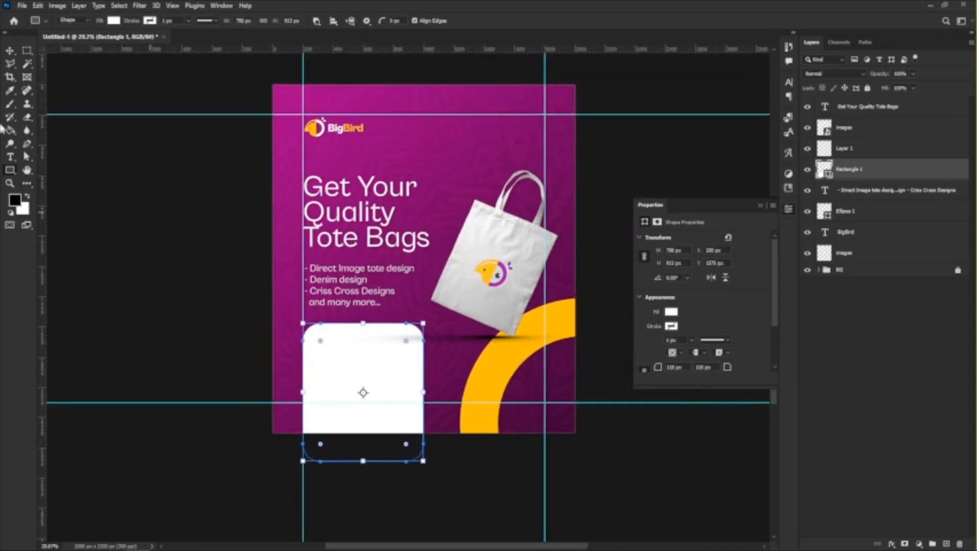
{"action": "left_click", "coordinate": [11, 51]}
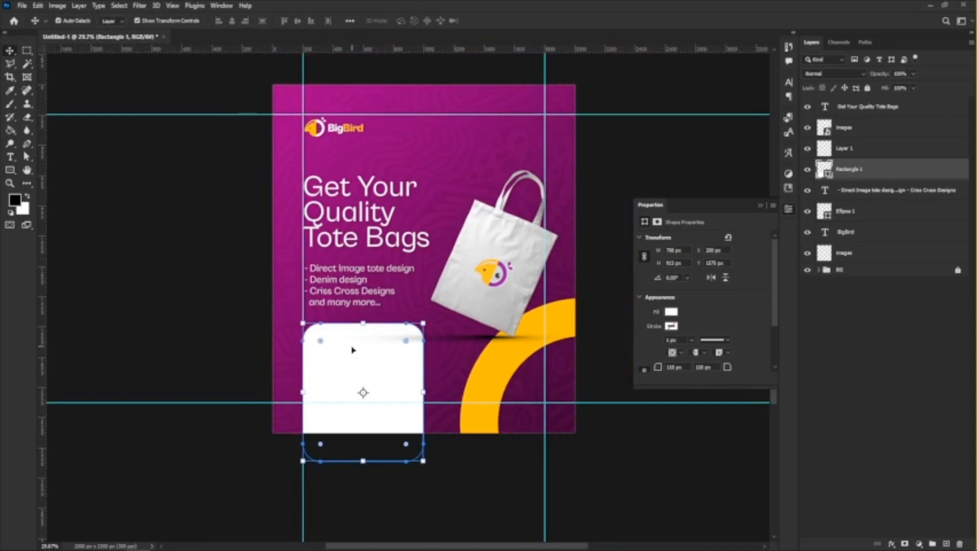
{"action": "scroll", "coordinate": [346, 373], "scroll_direction": "up", "scroll_amount": 3}
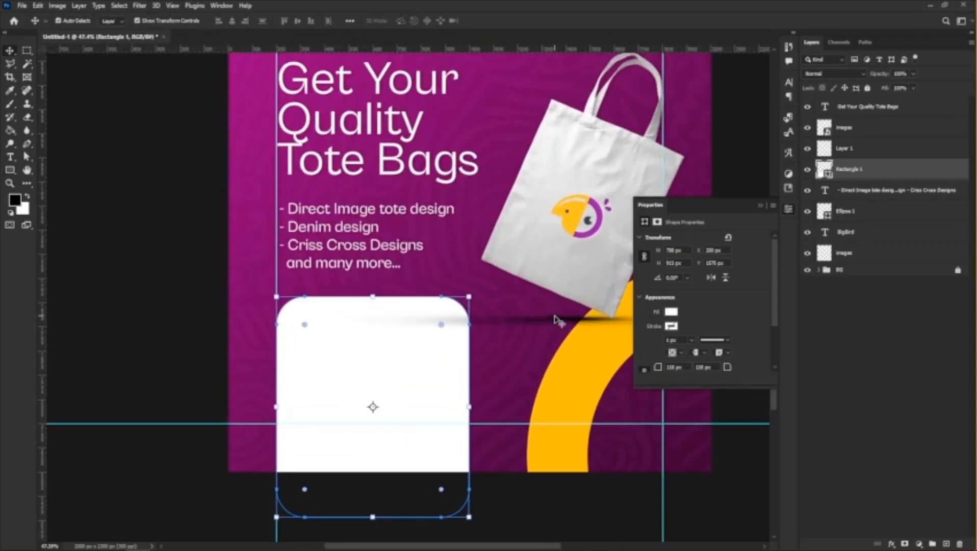
{"action": "left_click", "coordinate": [556, 325]}
{"action": "left_click", "coordinate": [877, 134], "text": "shift"}
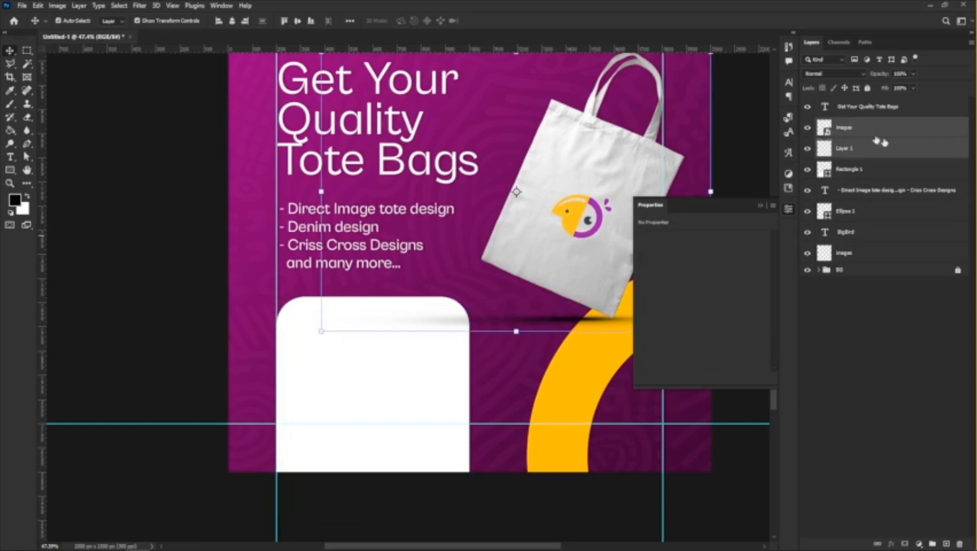
{"action": "left_click_drag", "start_coordinate": [853, 153], "coordinate": [857, 173]}
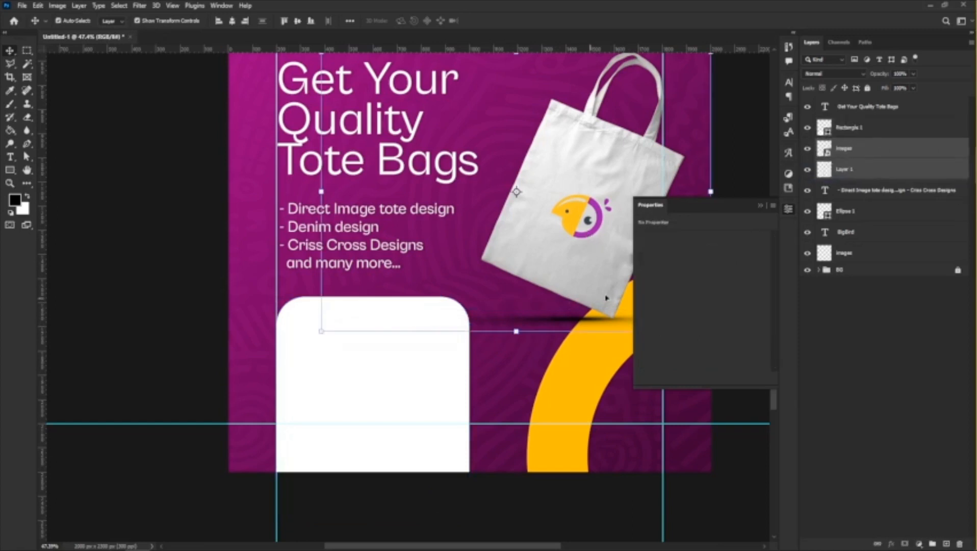
{"action": "scroll", "coordinate": [432, 341], "scroll_direction": "down", "scroll_amount": 5}
{"action": "scroll", "coordinate": [334, 384], "scroll_direction": "up", "scroll_amount": 6}
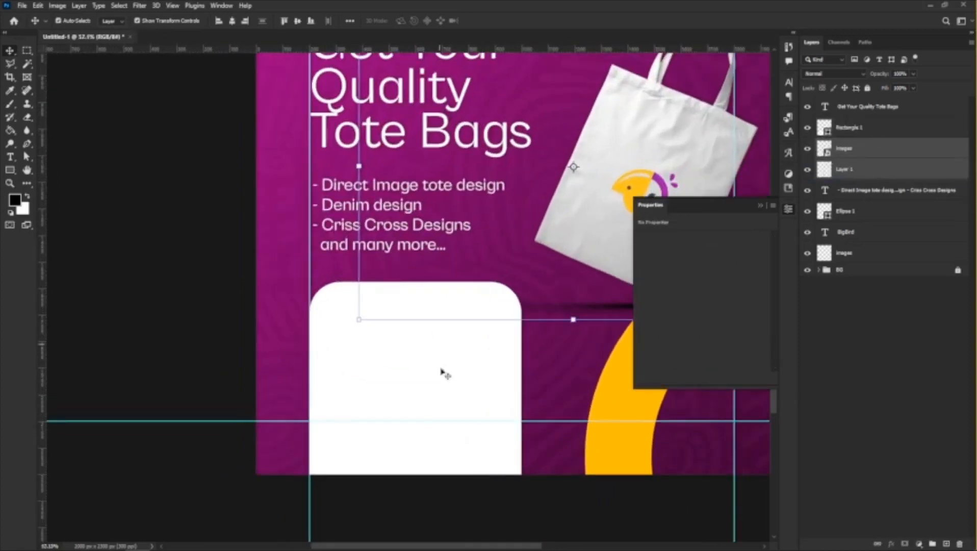
Draw a rectangle about 606 x 127 px inside the upper part of the white rounded panel.
{"action": "left_click", "coordinate": [436, 384]}
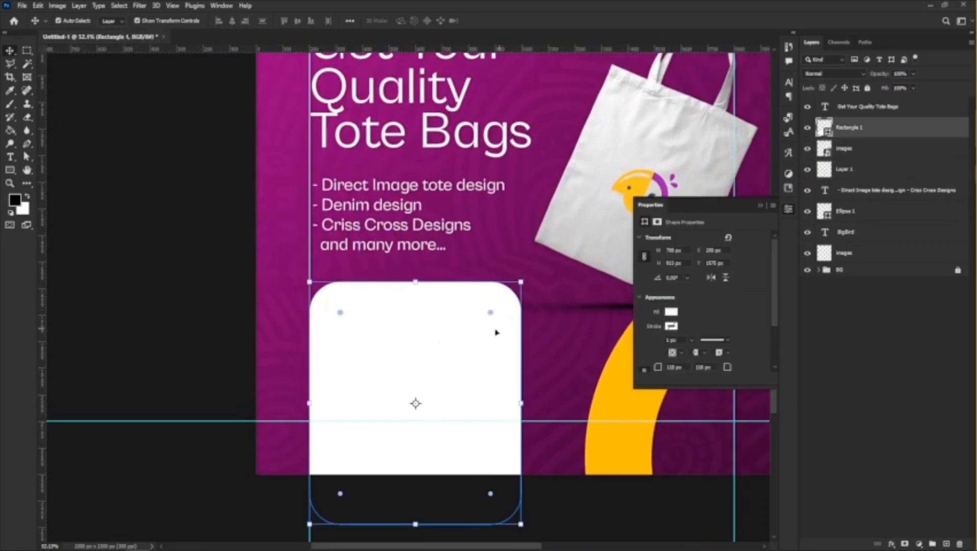
{"action": "scroll", "coordinate": [482, 319], "scroll_direction": "down", "scroll_amount": 2}
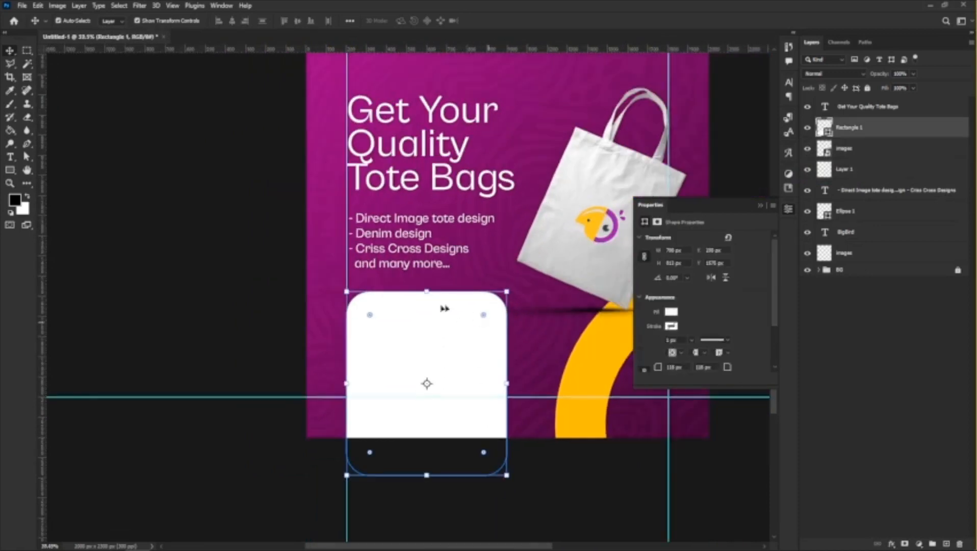
{"action": "scroll", "coordinate": [369, 317], "scroll_direction": "up", "scroll_amount": 3}
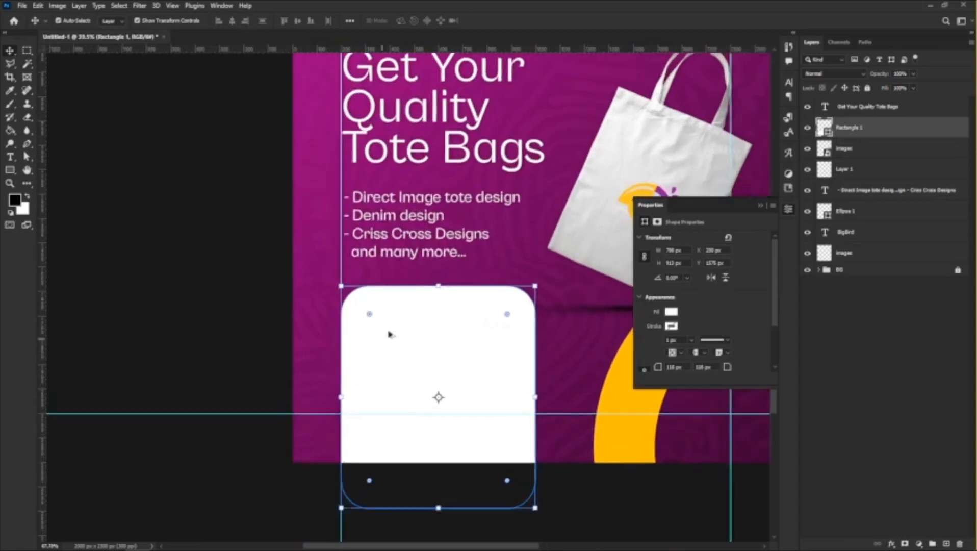
{"action": "left_click", "coordinate": [10, 170]}
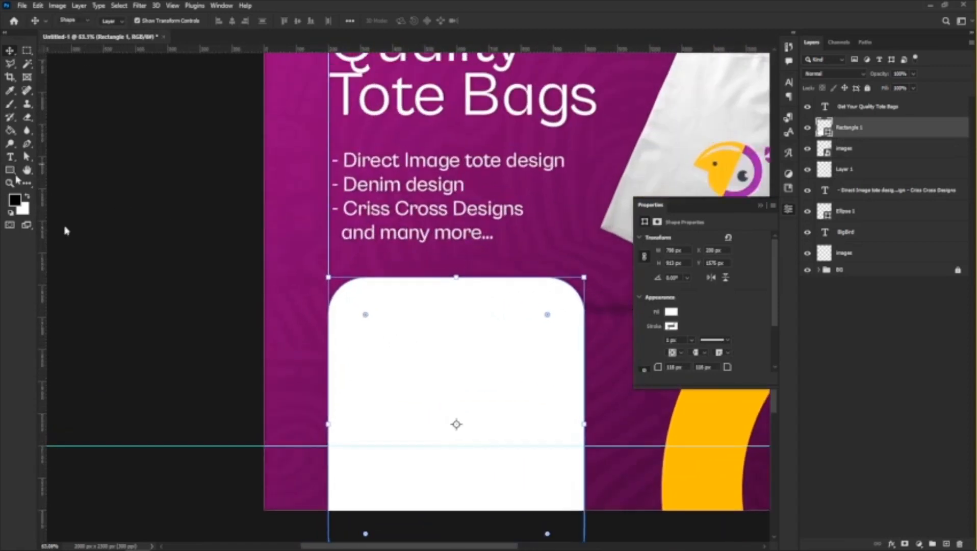
{"action": "left_click_drag", "start_coordinate": [358, 321], "coordinate": [552, 363]}
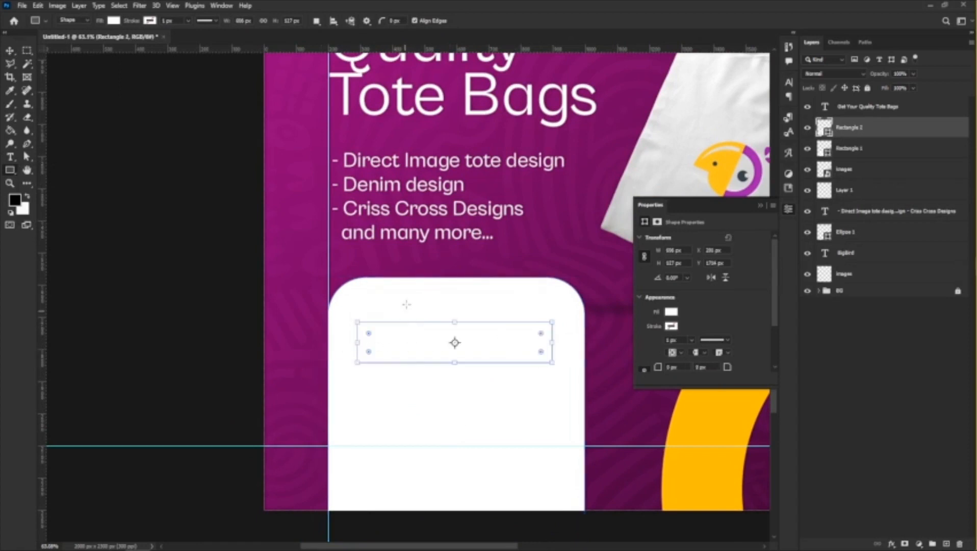
Fill the new rectangle with the dark purple #5d004e sampled from the flyer background.
{"action": "left_click", "coordinate": [671, 312]}
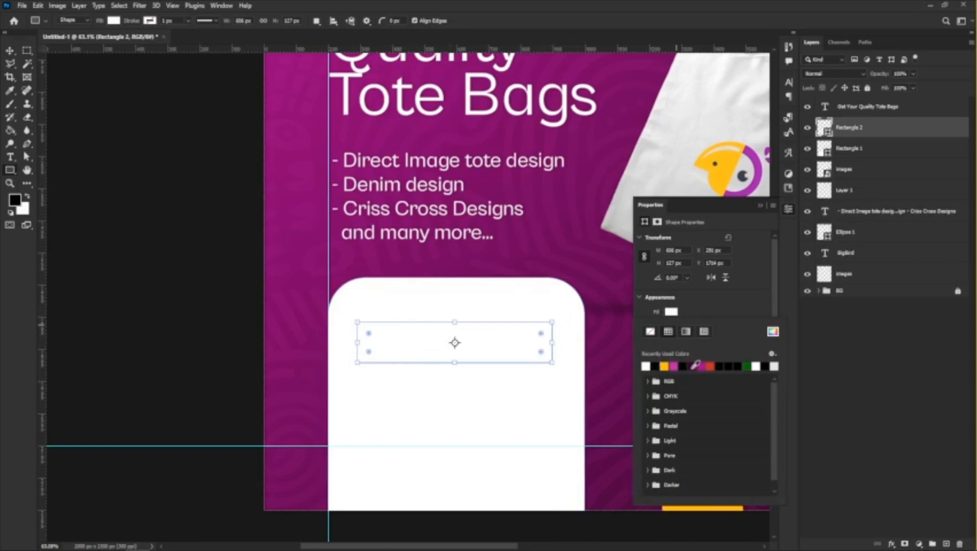
{"action": "left_click", "coordinate": [693, 365]}
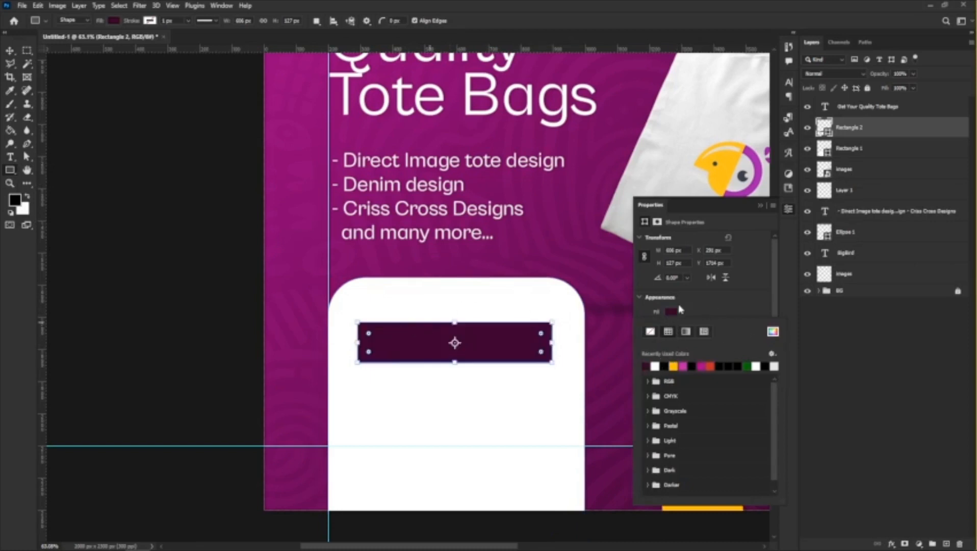
{"action": "left_click", "coordinate": [673, 310]}
{"action": "left_click", "coordinate": [672, 311]}
{"action": "left_click", "coordinate": [773, 332]}
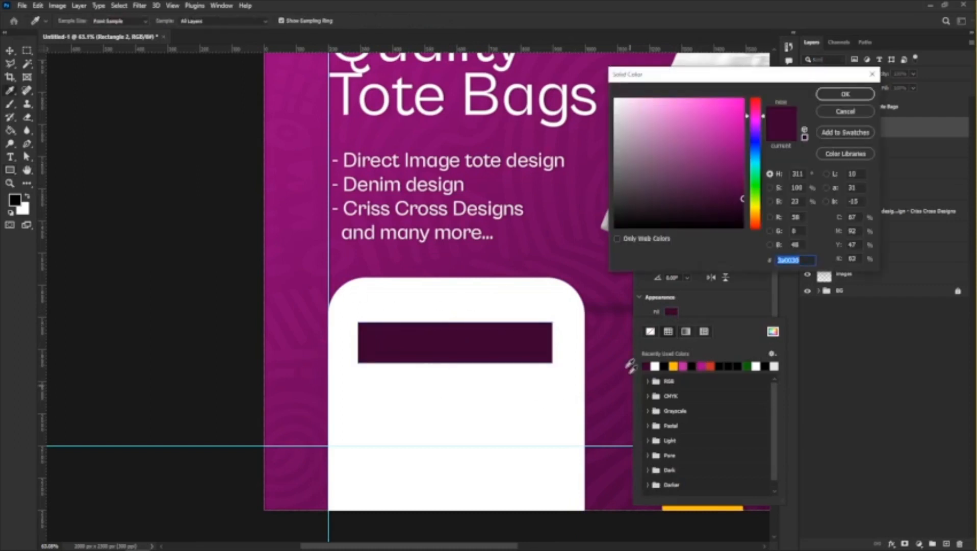
{"action": "left_click", "coordinate": [610, 339]}
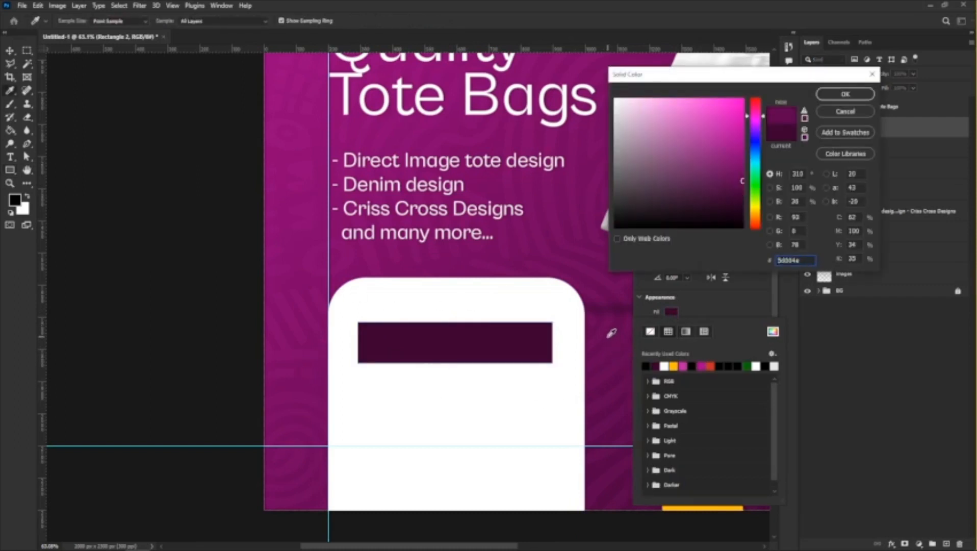
{"action": "left_click", "coordinate": [846, 95]}
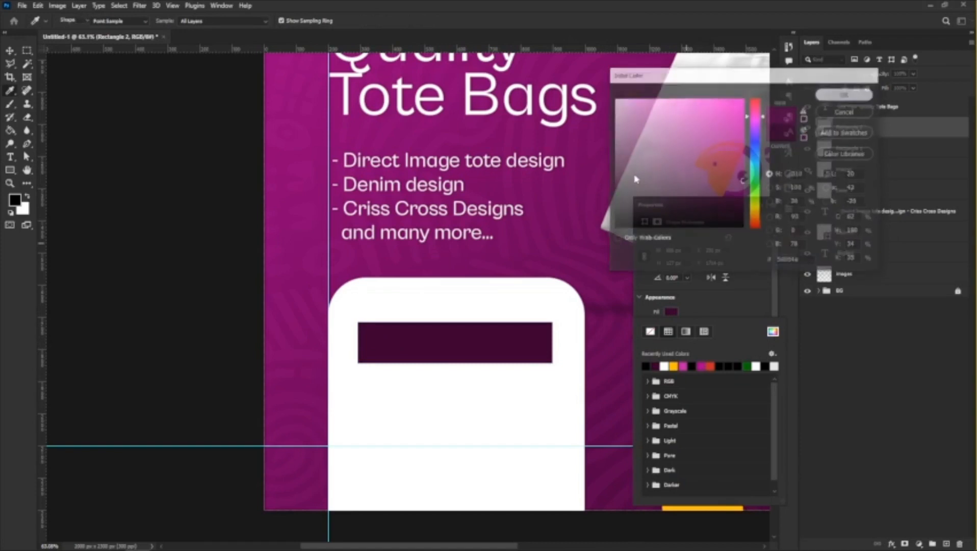
{"action": "left_click", "coordinate": [723, 305]}
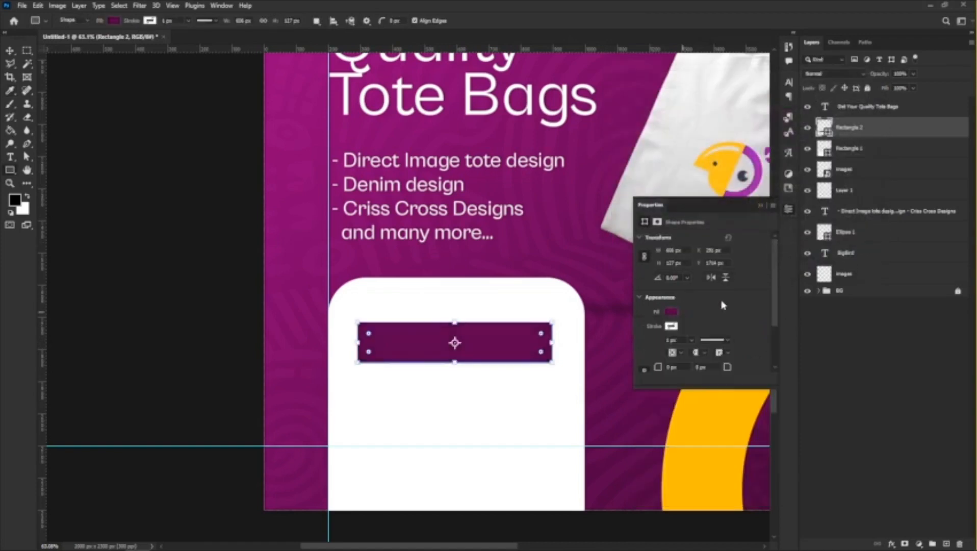
{"action": "left_click", "coordinate": [760, 207]}
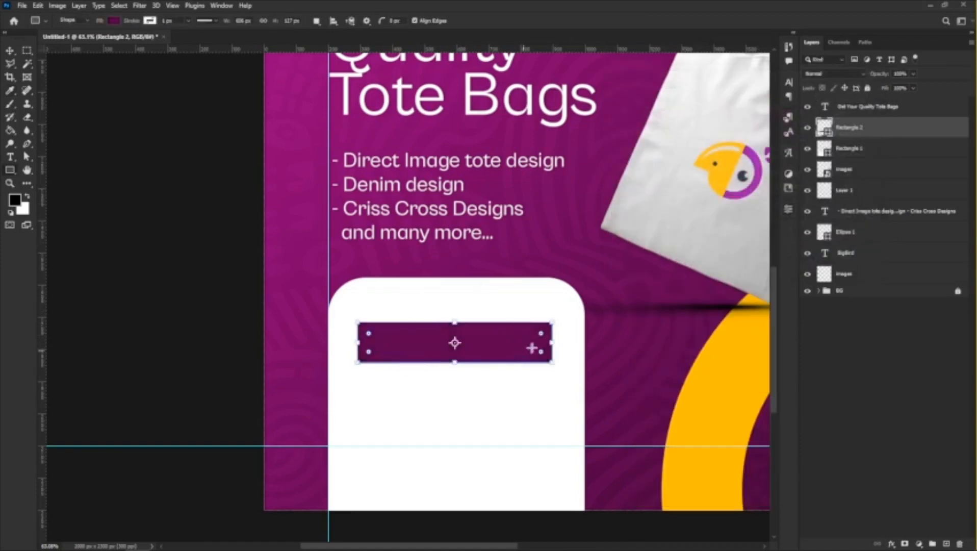
Round the purple bar's corners and reduce its height to about 80% from the lower edge.
{"action": "left_click_drag", "start_coordinate": [540, 334], "coordinate": [542, 334]}
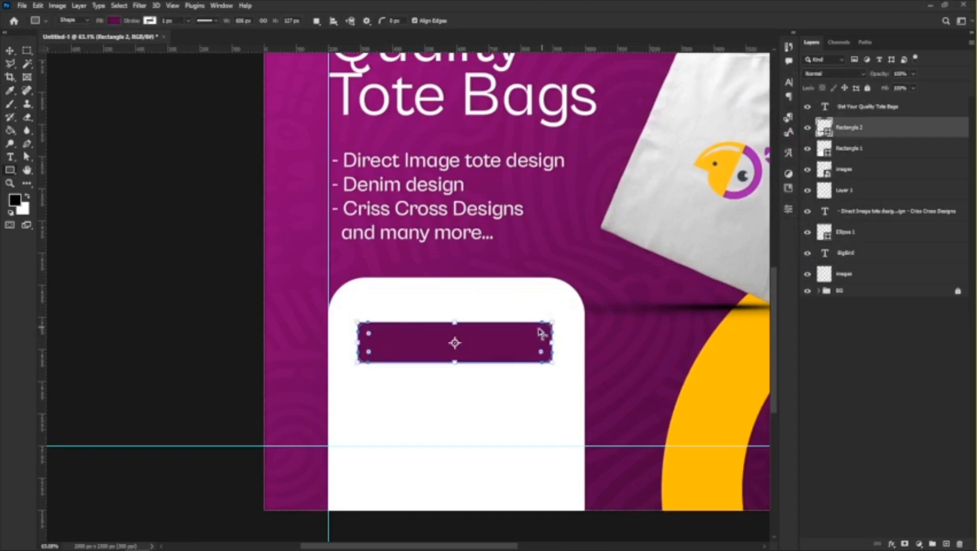
{"action": "left_click", "coordinate": [11, 51]}
{"action": "left_click_drag", "start_coordinate": [459, 365], "coordinate": [459, 354]}
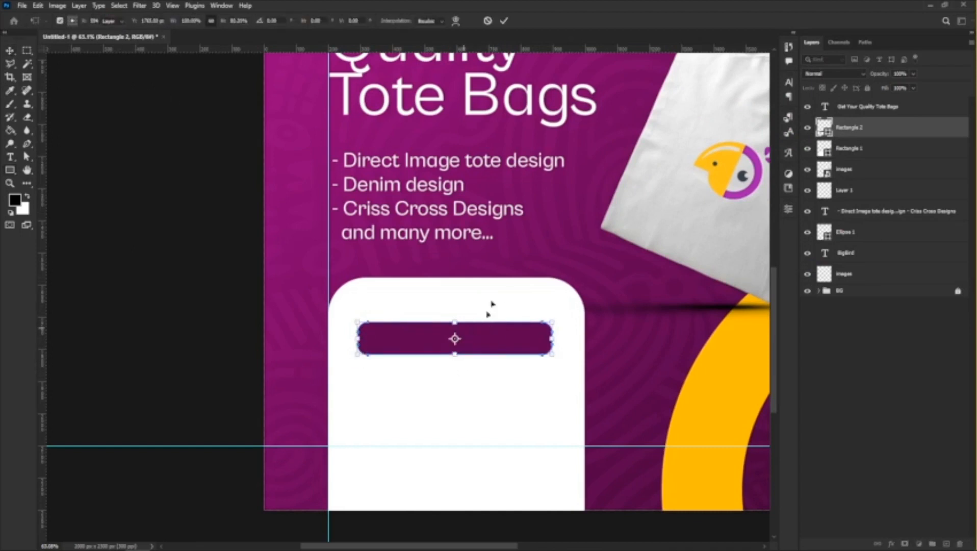
{"action": "key", "text": "Return"}
Add the text "Contact us today" in white and place it on the purple bar.
{"action": "left_click", "coordinate": [11, 158]}
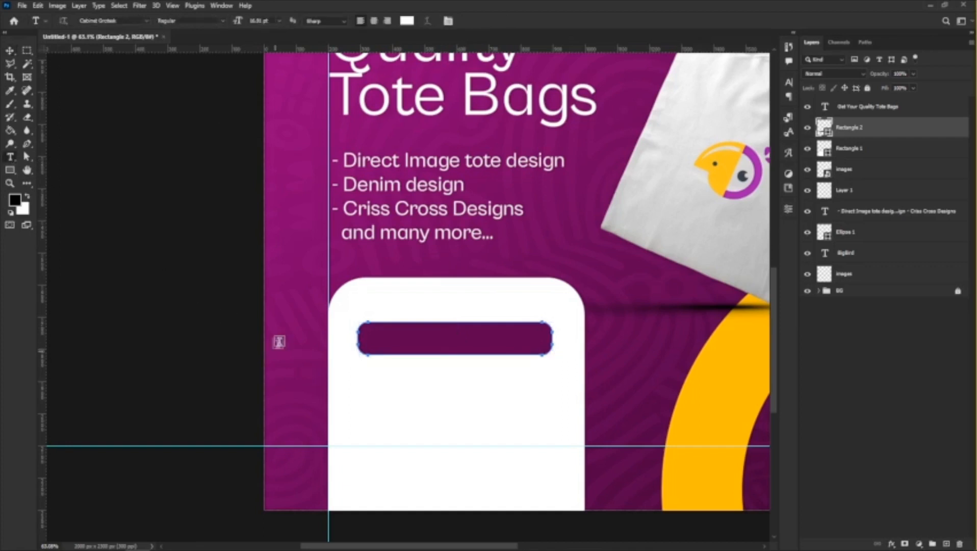
{"action": "left_click", "coordinate": [308, 280]}
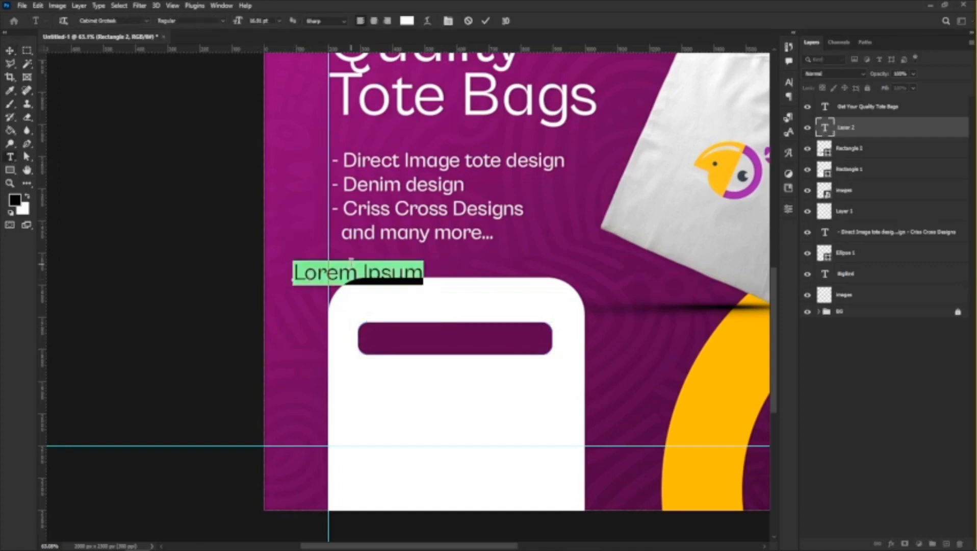
{"action": "type", "text": "Contact"}
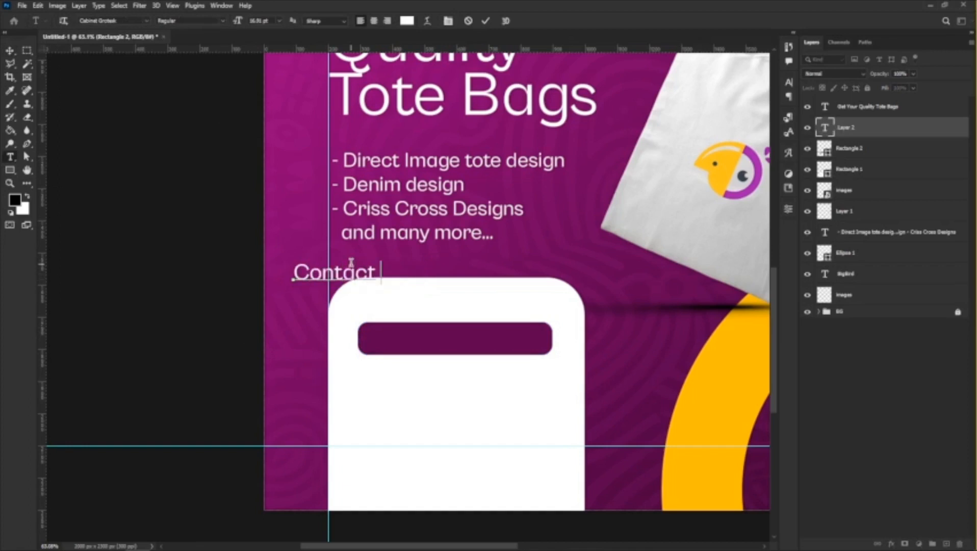
{"action": "type", "text": " us today"}
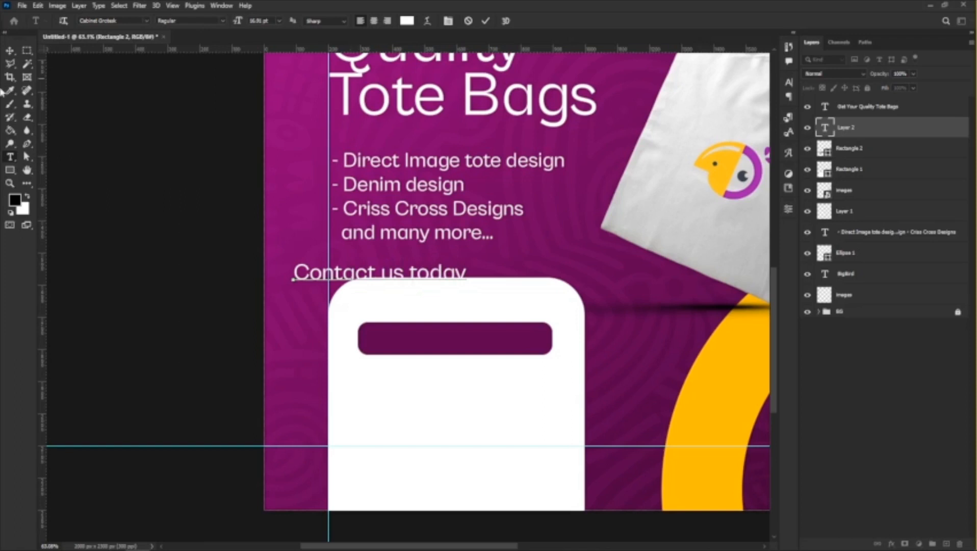
{"action": "left_click", "coordinate": [9, 51]}
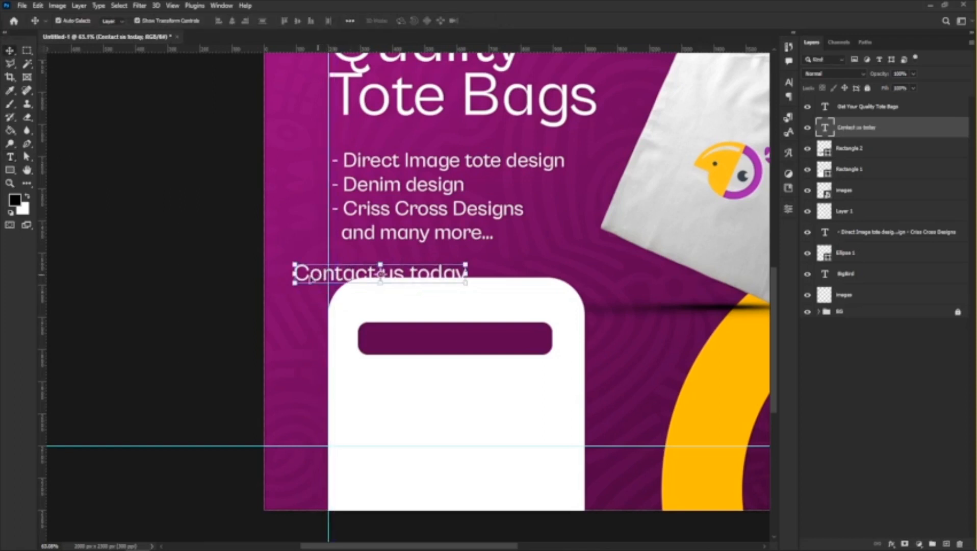
{"action": "left_click_drag", "start_coordinate": [309, 278], "coordinate": [370, 341]}
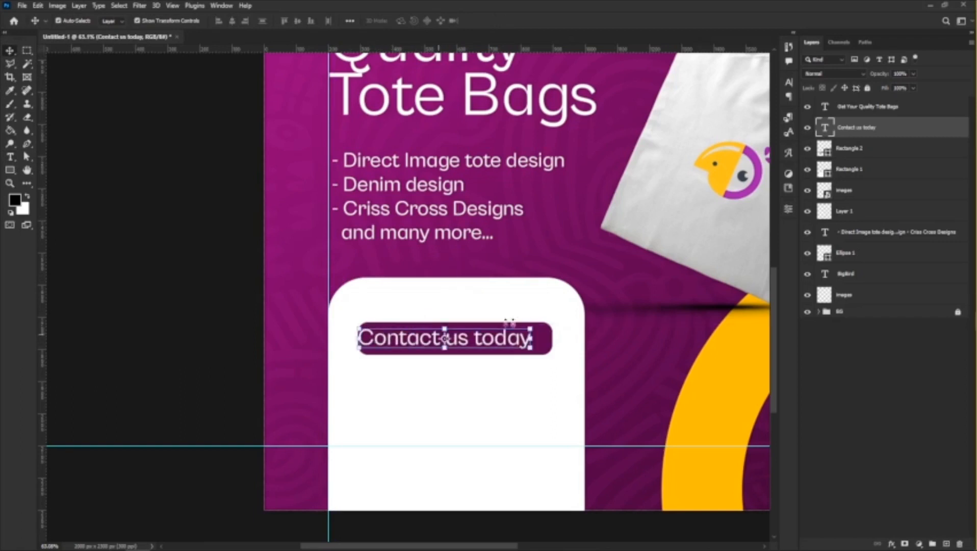
Center the "Contact us today" text horizontally on the purple bar and scale both down together near the white panel's upper edge.
{"action": "left_click", "coordinate": [550, 351], "text": "shift"}
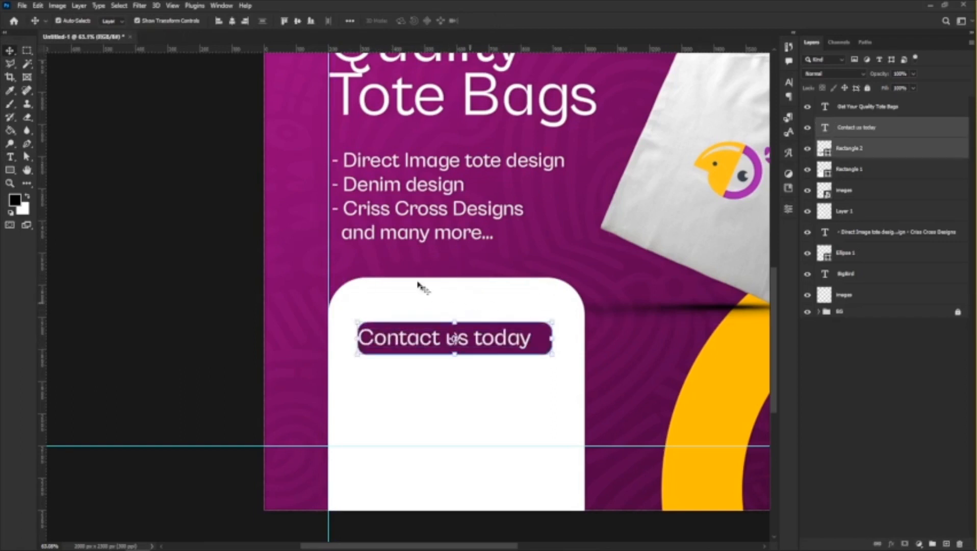
{"action": "left_click", "coordinate": [230, 23]}
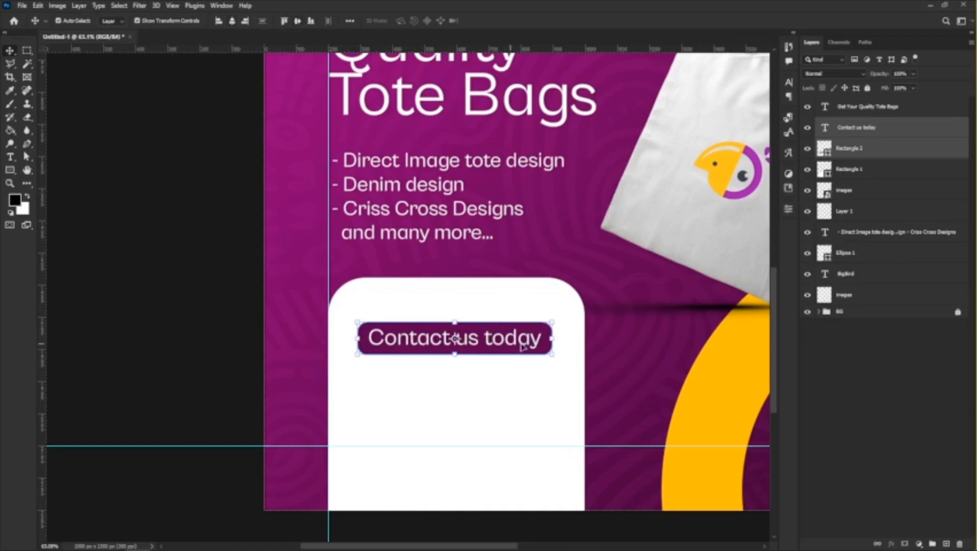
{"action": "key", "text": "ctrl+t"}
{"action": "left_click_drag", "start_coordinate": [551, 323], "coordinate": [507, 333]}
{"action": "key", "text": "Return"}
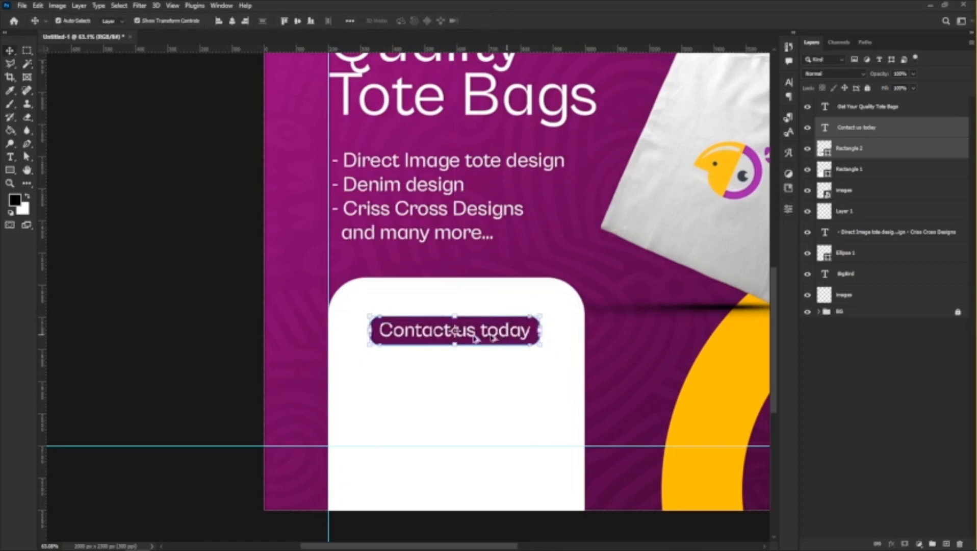
Duplicate the "Contact us today" text straight down onto the white area below the purple bar.
{"action": "scroll", "coordinate": [425, 388], "scroll_direction": "down", "scroll_amount": 3}
{"action": "scroll", "coordinate": [434, 399], "scroll_direction": "up", "scroll_amount": 3}
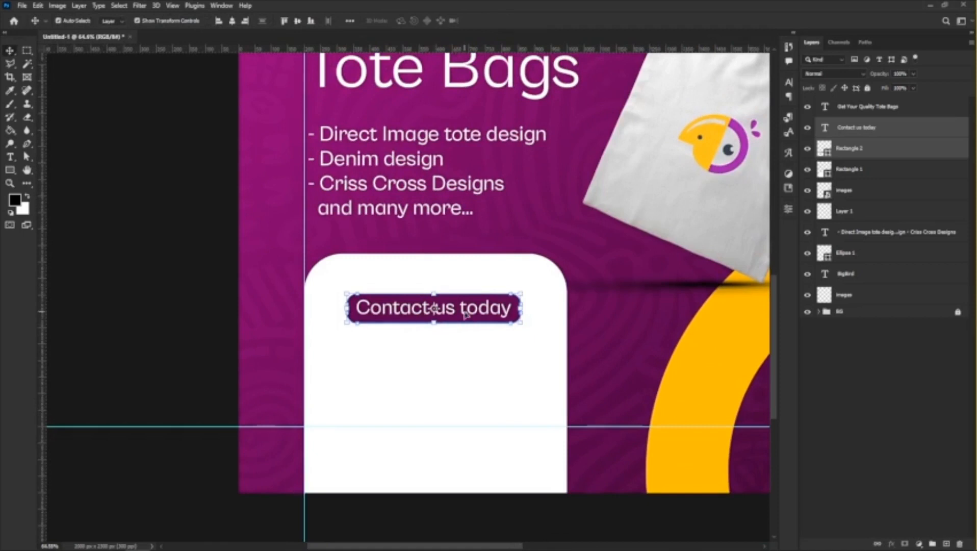
{"action": "left_click", "coordinate": [502, 397]}
{"action": "left_click", "coordinate": [477, 310]}
{"action": "left_click_drag", "start_coordinate": [479, 311], "coordinate": [479, 361]}
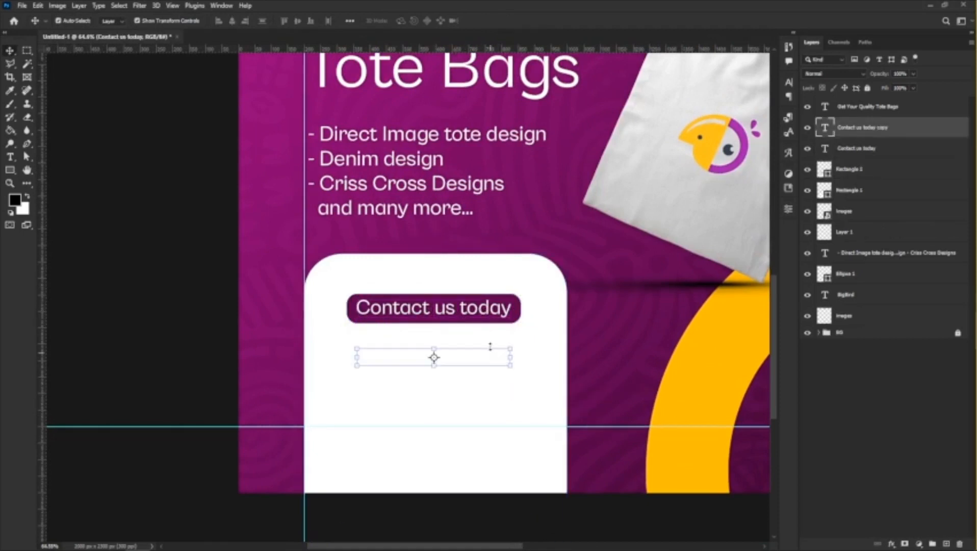
Recolor the duplicated text with the purple bar's color, #5d004e.
{"action": "left_click", "coordinate": [789, 84]}
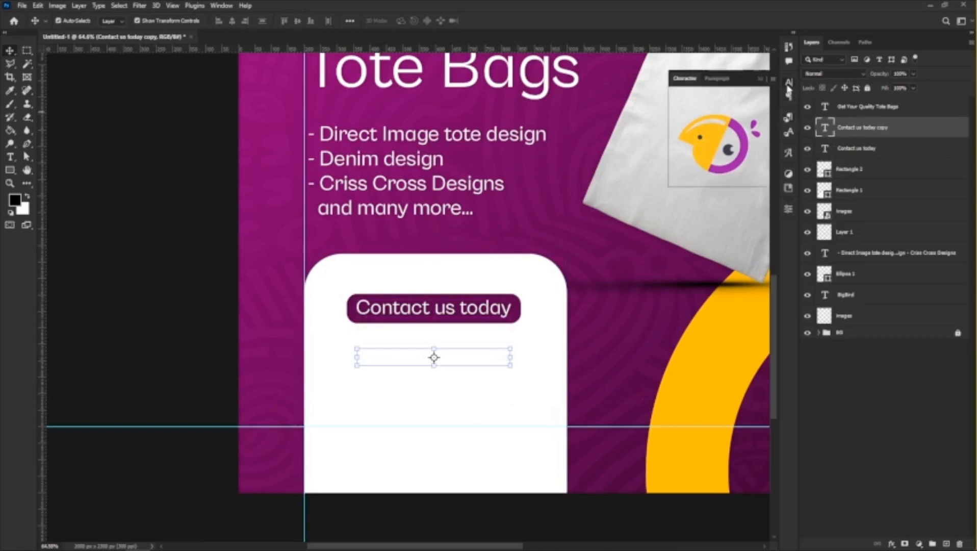
{"action": "left_click", "coordinate": [760, 146]}
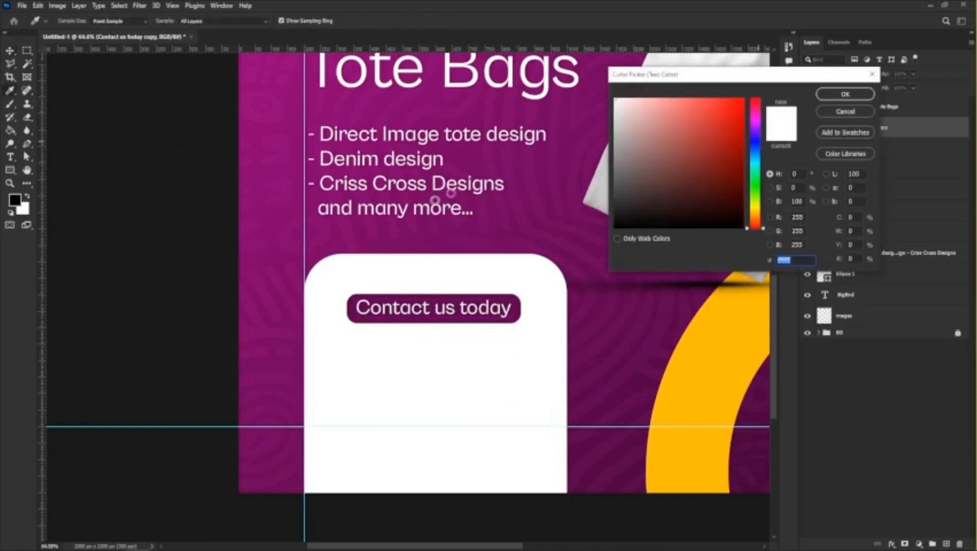
{"action": "left_click", "coordinate": [469, 297]}
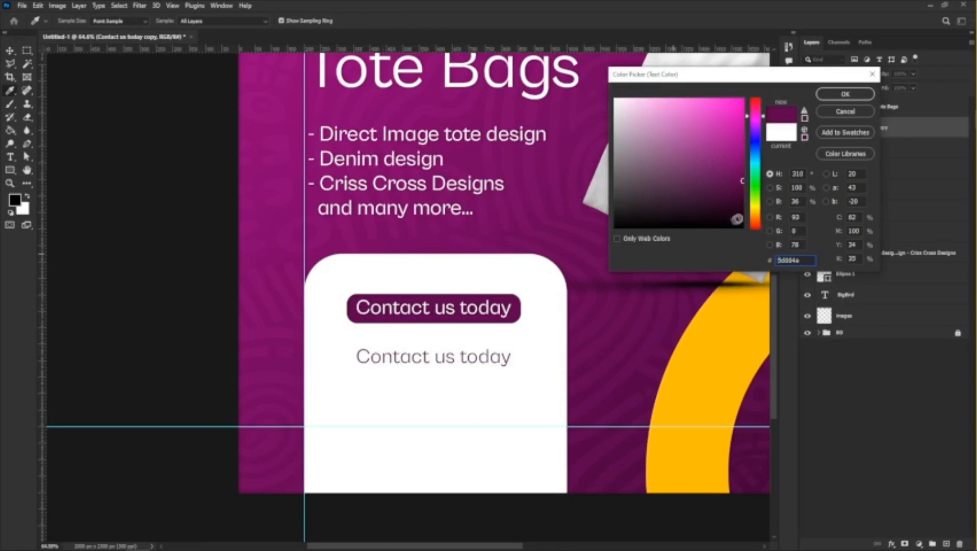
{"action": "left_click", "coordinate": [846, 94]}
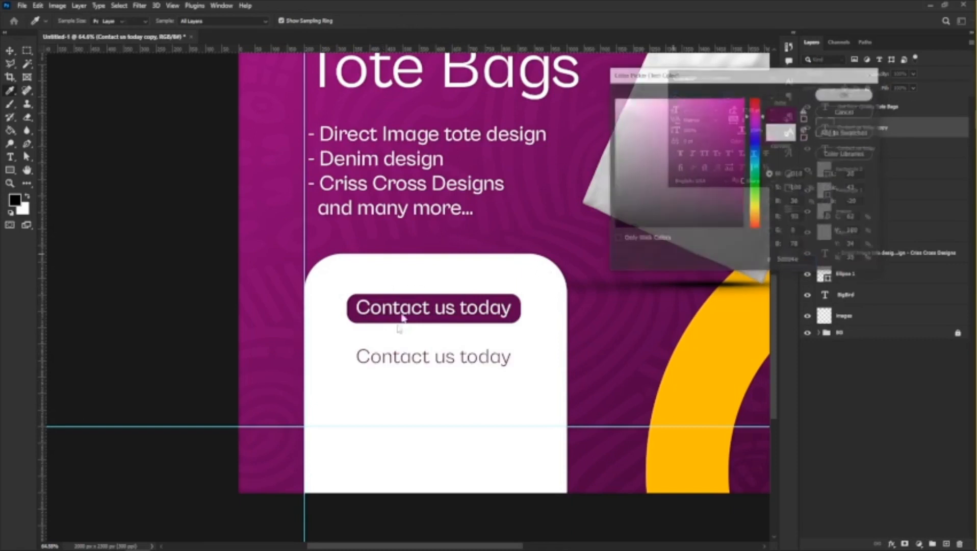
Replace the duplicated text's wording with the contact phone number.
{"action": "double_click", "coordinate": [463, 356]}
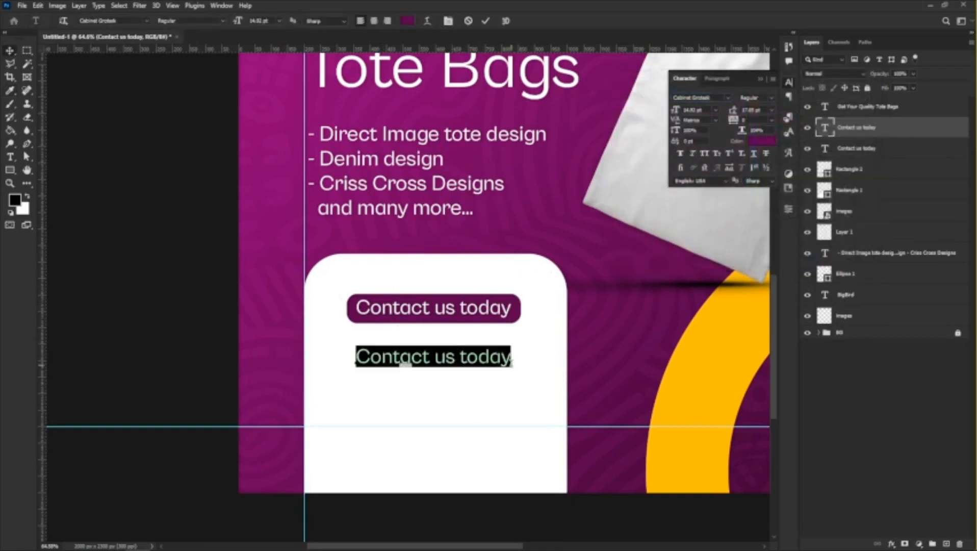
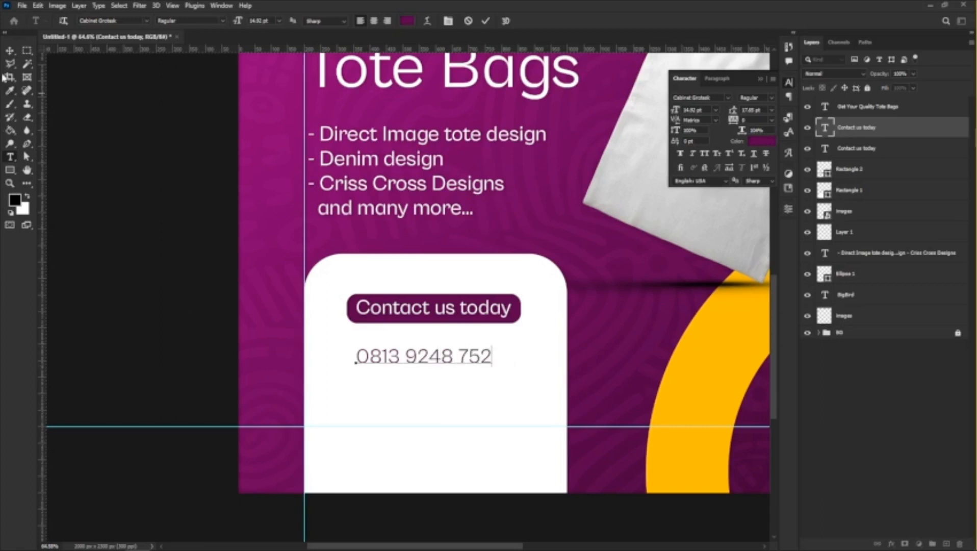
{"action": "left_click", "coordinate": [10, 51]}
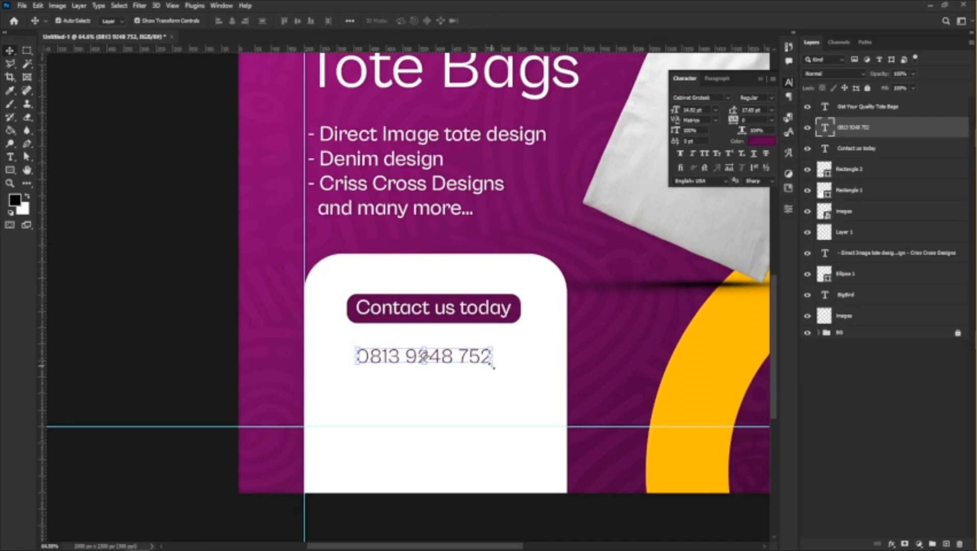
Enlarge the phone number text proportionally so it spans roughly the width of the purple bar above it.
{"action": "left_click_drag", "start_coordinate": [492, 365], "coordinate": [534, 387]}
{"action": "left_click_drag", "start_coordinate": [347, 375], "coordinate": [327, 377]}
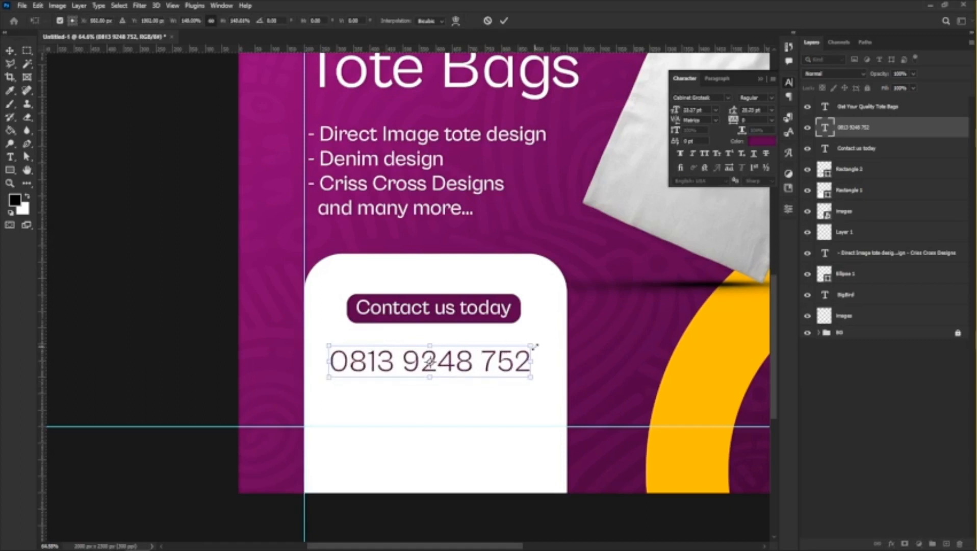
{"action": "left_click_drag", "start_coordinate": [534, 346], "coordinate": [522, 347]}
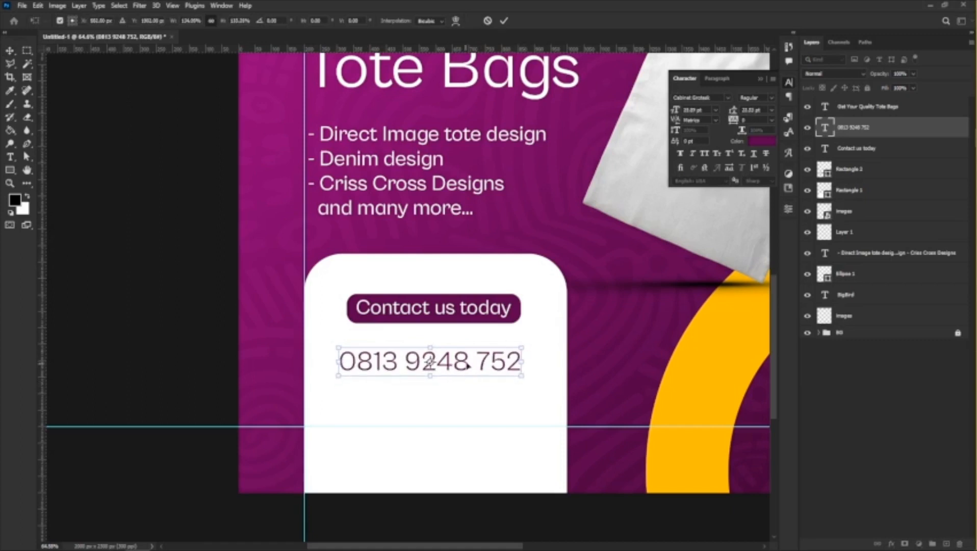
{"action": "key", "text": "Return"}
Center the purple bar, its text and the phone number horizontally on the white panel, and move the number up just beneath the bar.
{"action": "left_click", "coordinate": [467, 311], "text": "shift"}
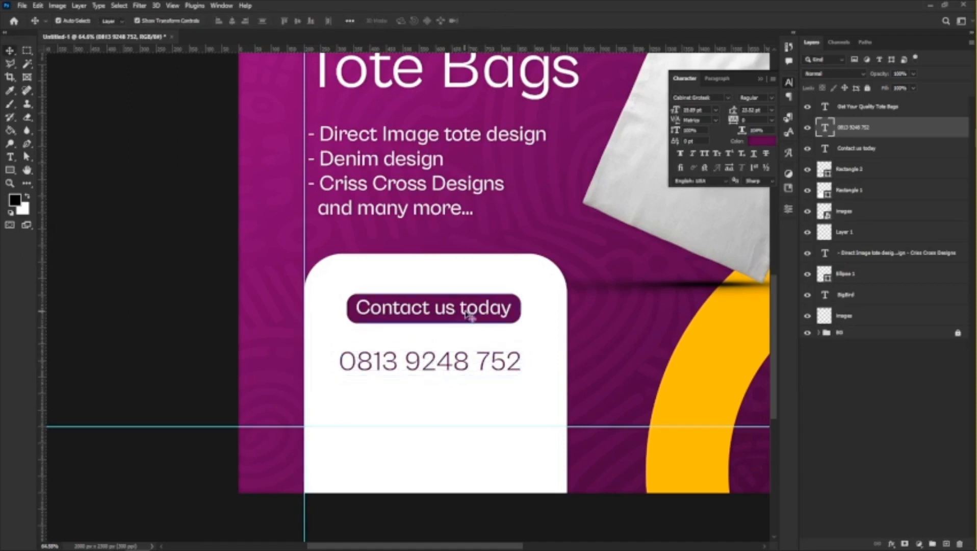
{"action": "left_click", "coordinate": [236, 21]}
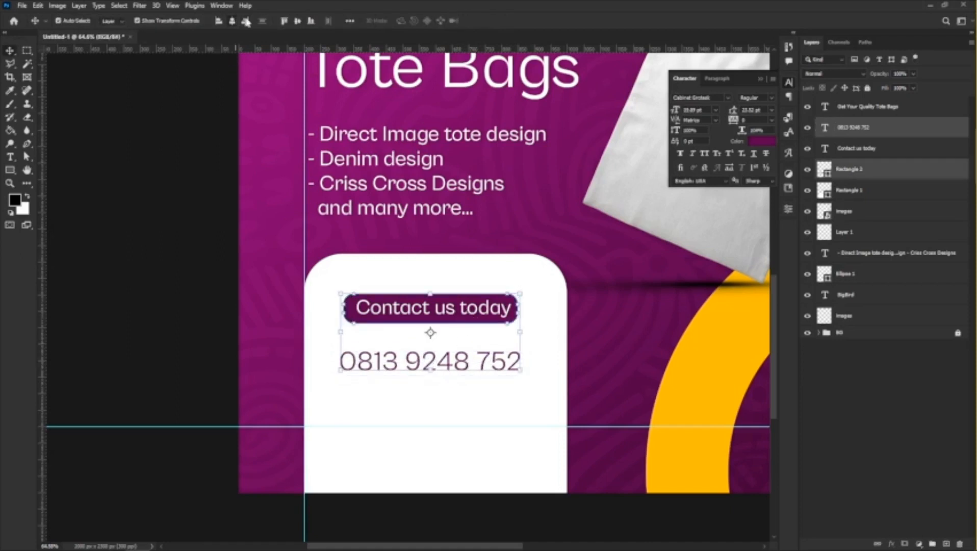
{"action": "left_click", "coordinate": [387, 313], "text": "shift"}
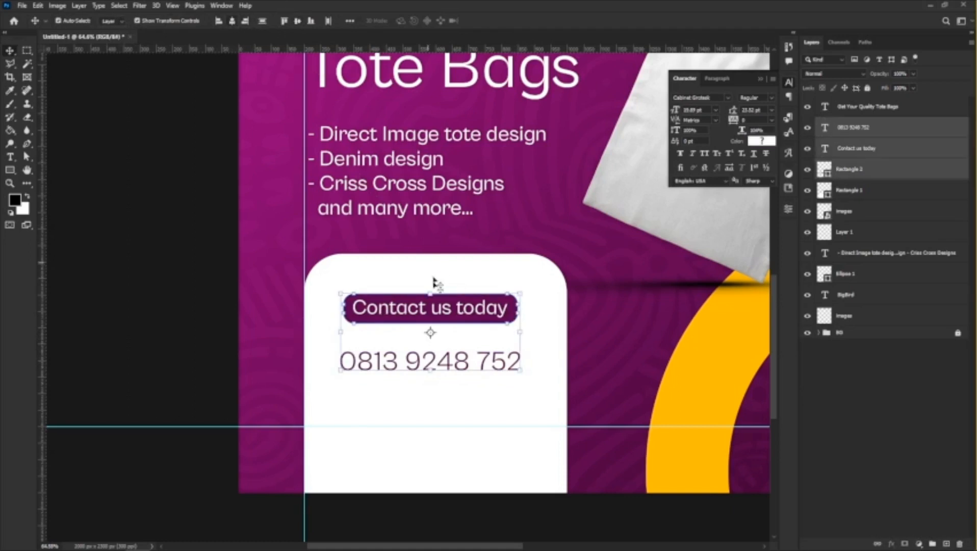
{"action": "left_click", "coordinate": [472, 423], "text": "shift"}
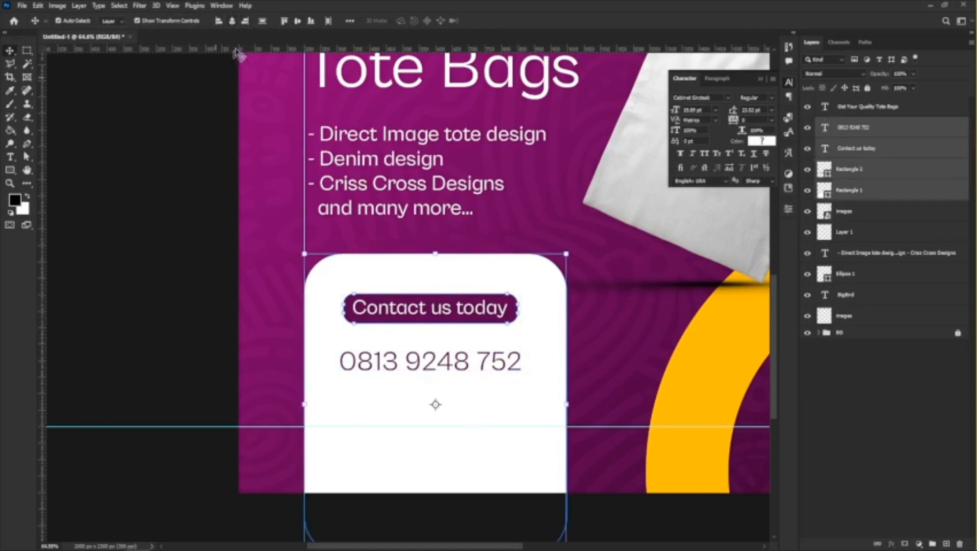
{"action": "left_click", "coordinate": [234, 22]}
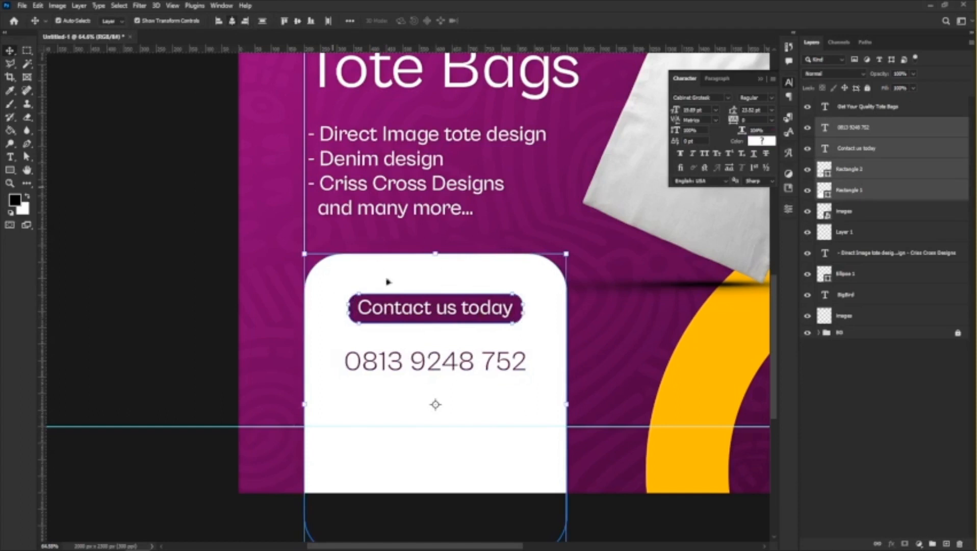
{"action": "left_click", "coordinate": [162, 371]}
{"action": "left_click", "coordinate": [380, 363]}
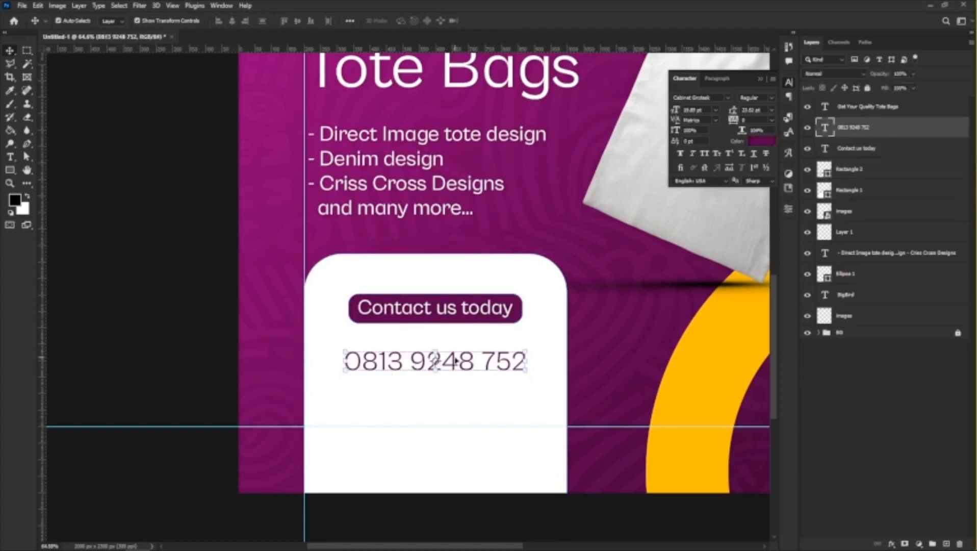
{"action": "left_click_drag", "start_coordinate": [455, 361], "coordinate": [435, 345]}
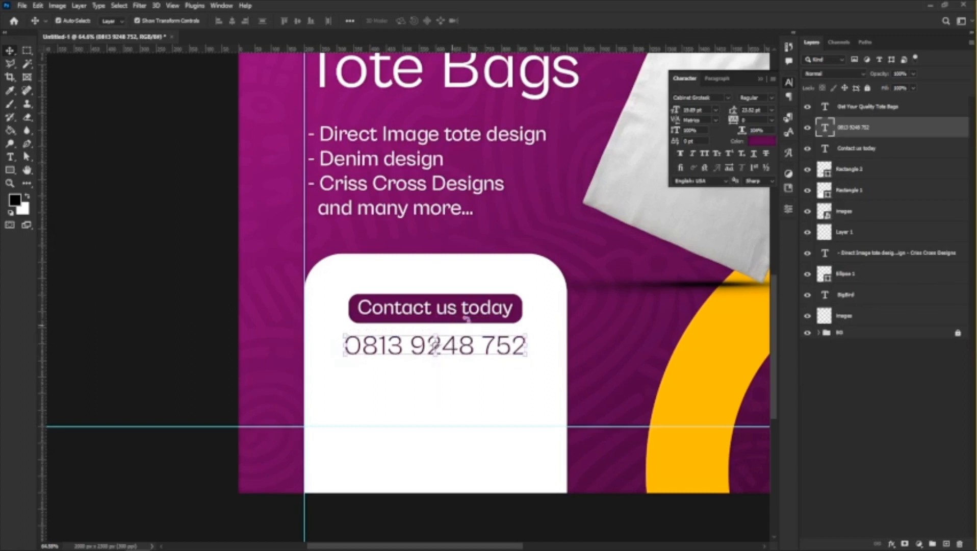
{"action": "left_click", "coordinate": [516, 303]}
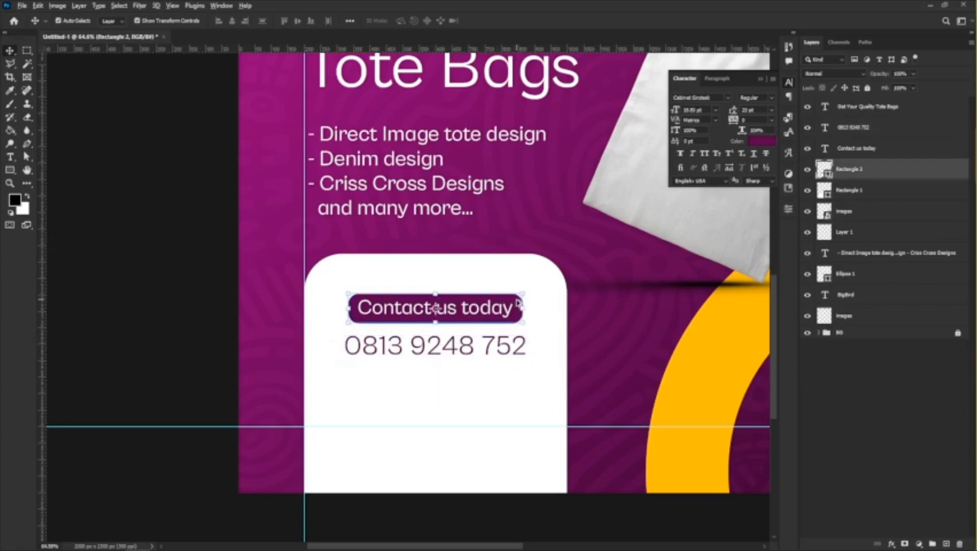
{"action": "left_click_drag", "start_coordinate": [517, 303], "coordinate": [515, 410]}
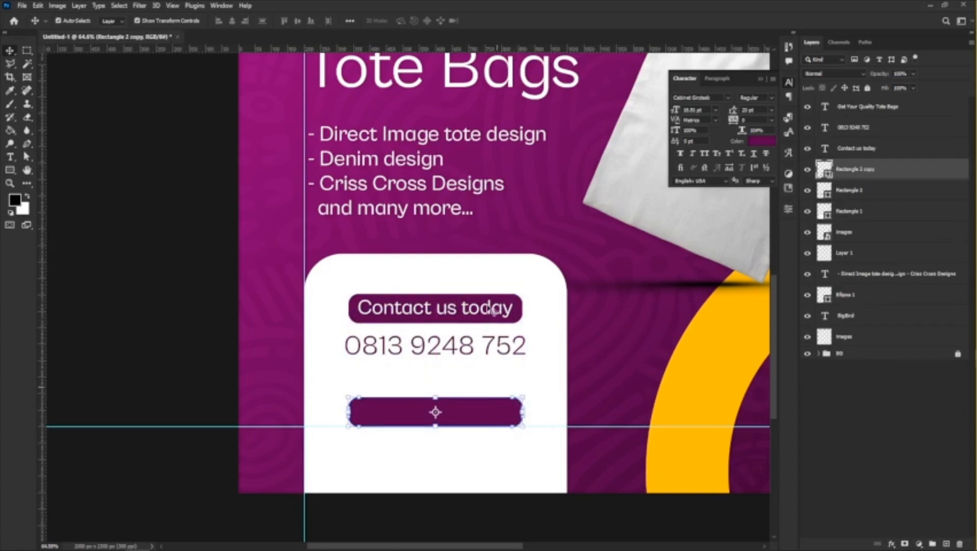
{"action": "key", "text": "ctrl+z"}
Duplicate the purple bar below the phone number, enlarge it past both sides of the white panel and round its corners slightly.
{"action": "left_click", "coordinate": [518, 302]}
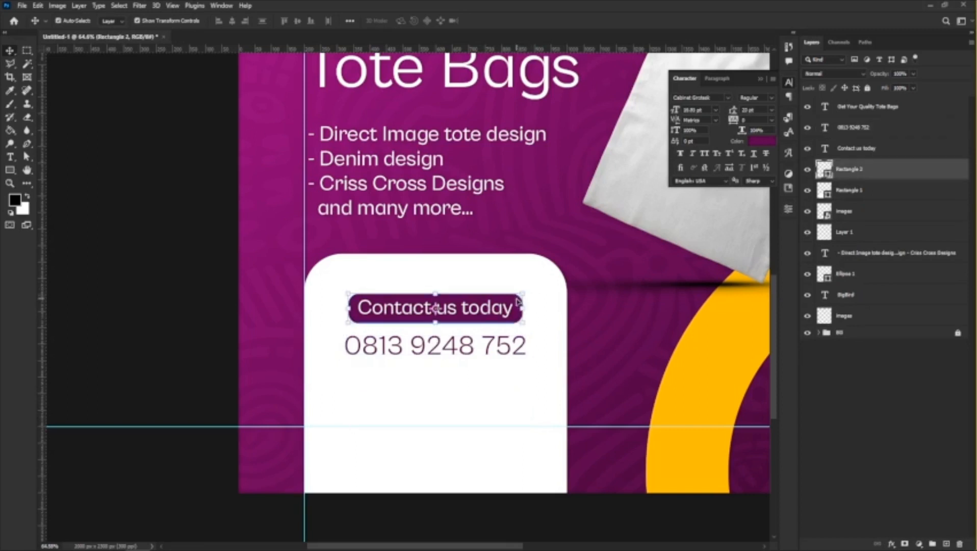
{"action": "left_click_drag", "start_coordinate": [519, 299], "coordinate": [524, 404]}
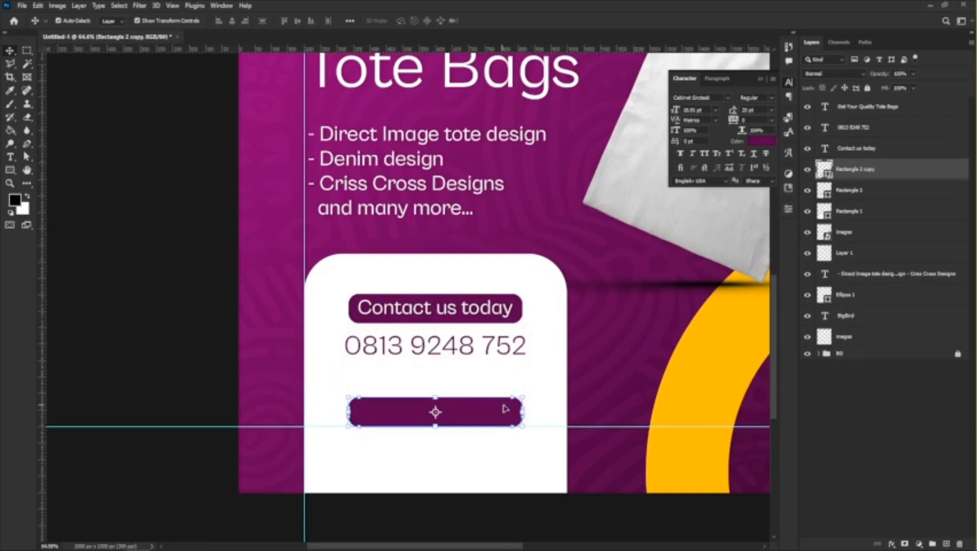
{"action": "scroll", "coordinate": [506, 406], "scroll_direction": "up", "scroll_amount": 3}
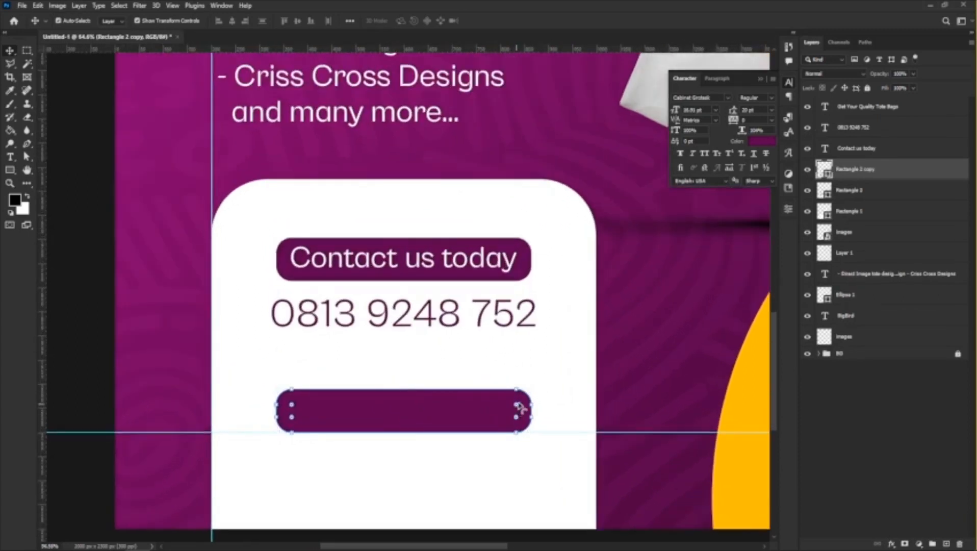
{"action": "left_click_drag", "start_coordinate": [519, 407], "coordinate": [615, 371]}
{"action": "key", "text": "Return"}
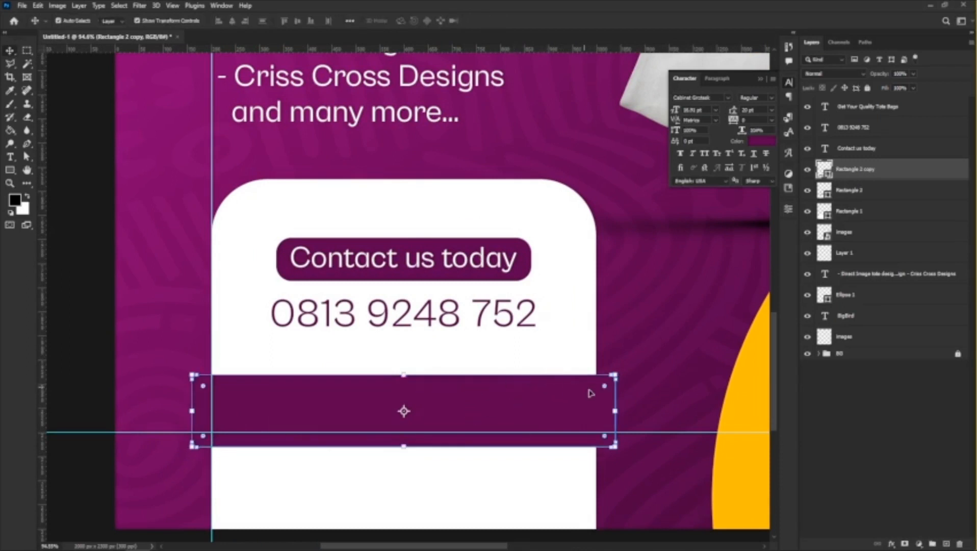
{"action": "left_click_drag", "start_coordinate": [603, 388], "coordinate": [604, 387]}
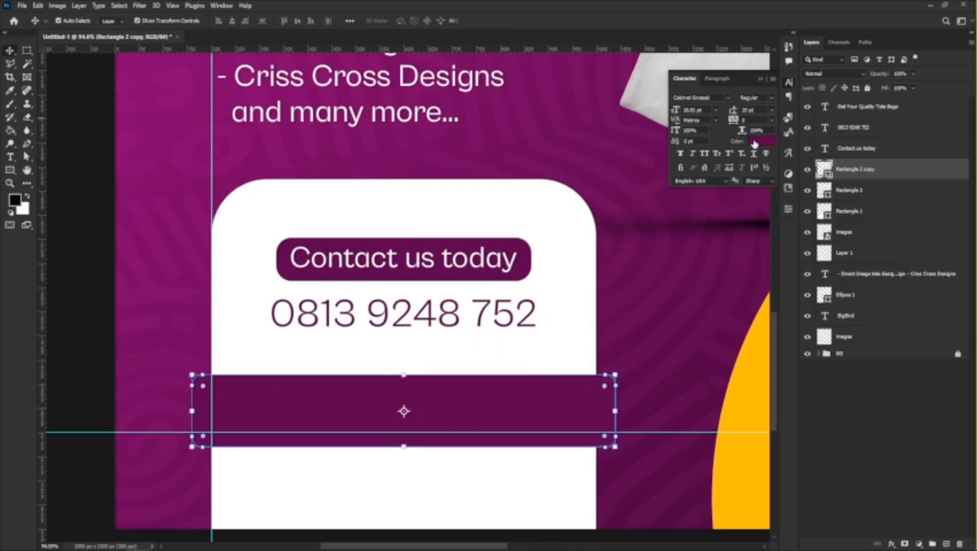
Recolor the enlarged bar with the yellow ring's color, #ffbe00.
{"action": "double_click", "coordinate": [825, 169]}
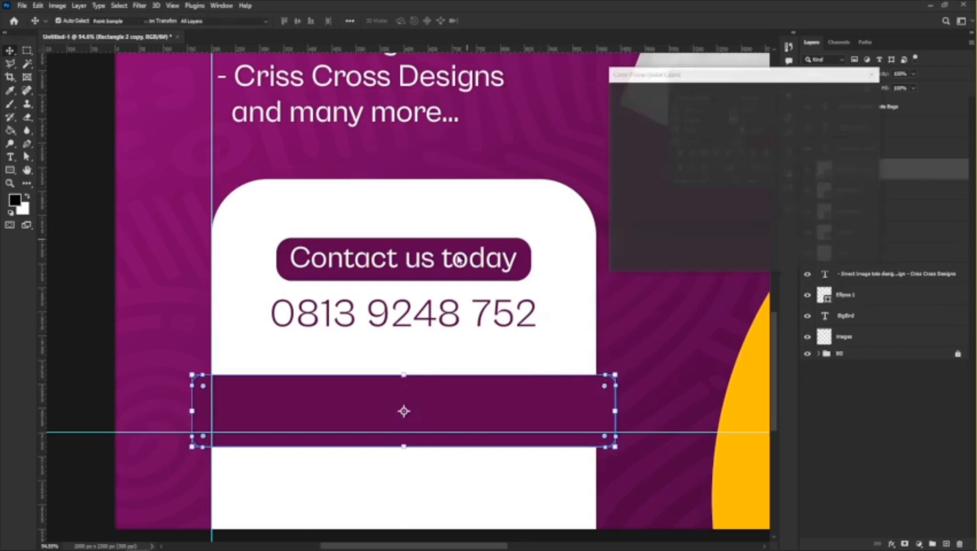
{"action": "left_click", "coordinate": [756, 390]}
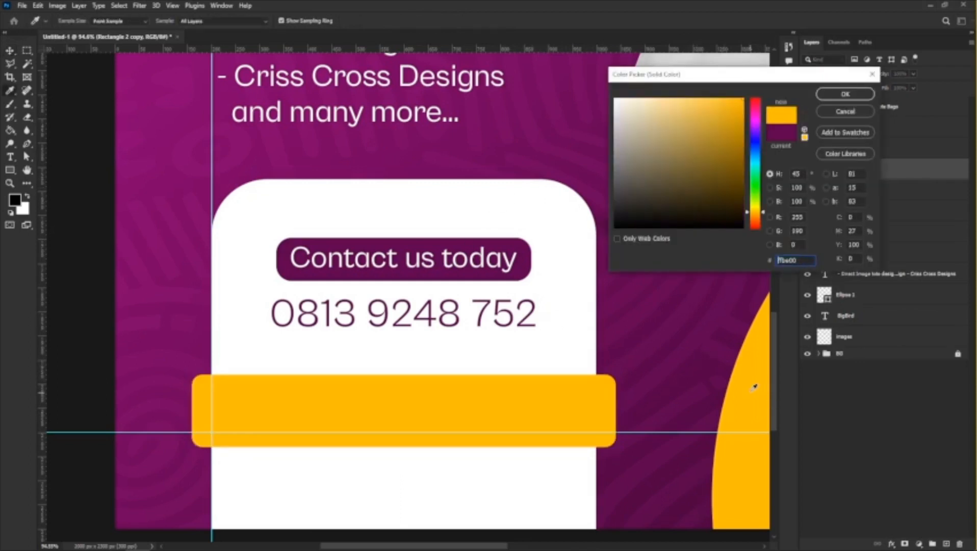
{"action": "left_click", "coordinate": [835, 97]}
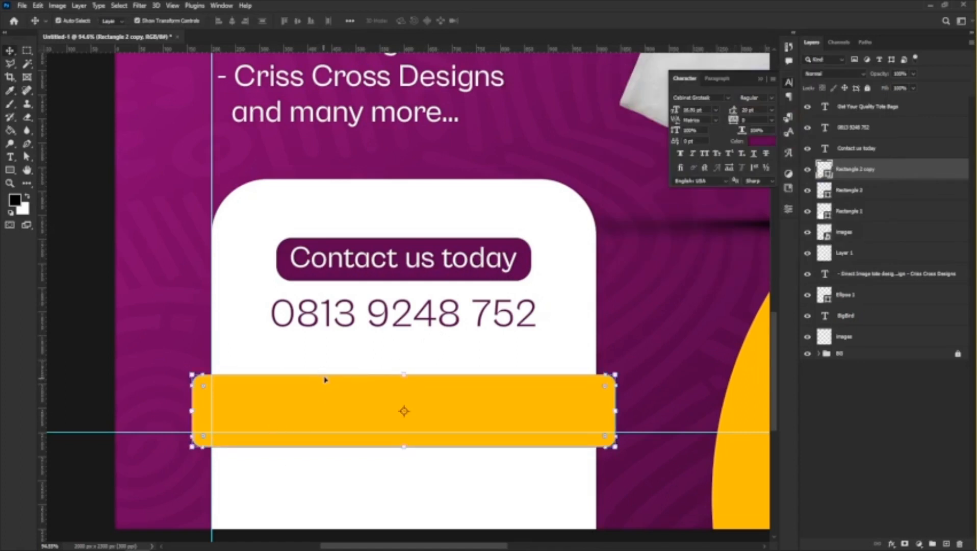
Place the delivery rider icon 5889439.png from the Downloads folder and scale it to about 8.6% on the yellow bar's left half.
{"action": "mouse_move", "coordinate": [190, 549]}
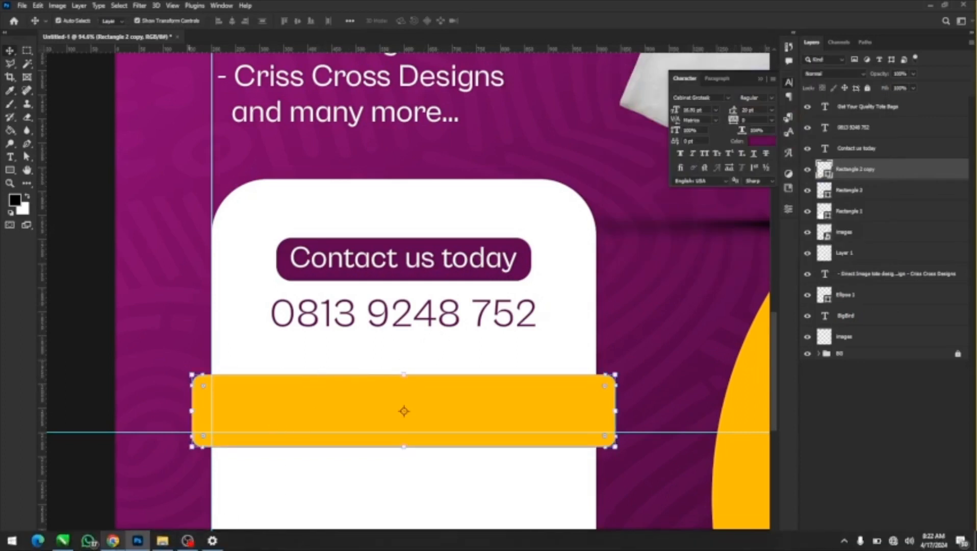
{"action": "left_click", "coordinate": [121, 544]}
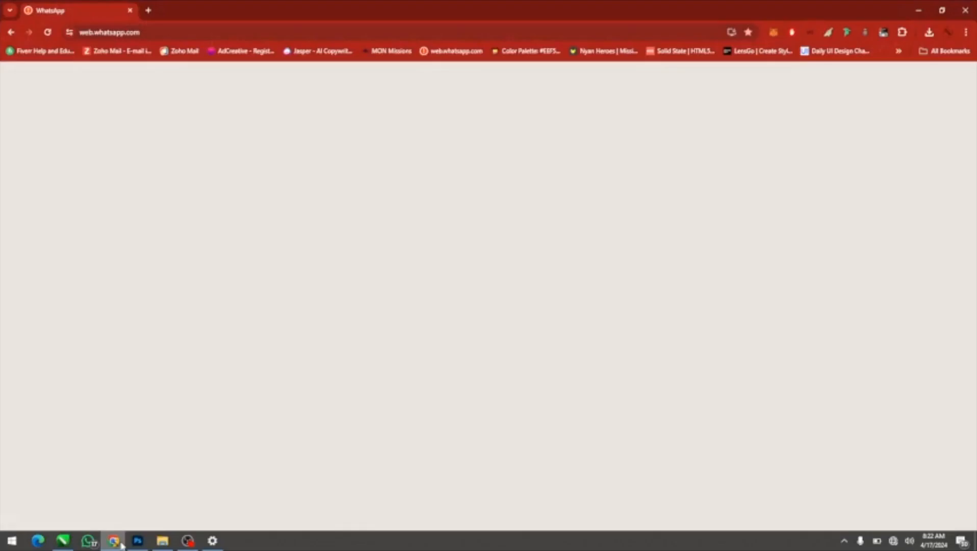
{"action": "left_click", "coordinate": [121, 544]}
{"action": "left_click", "coordinate": [166, 544]}
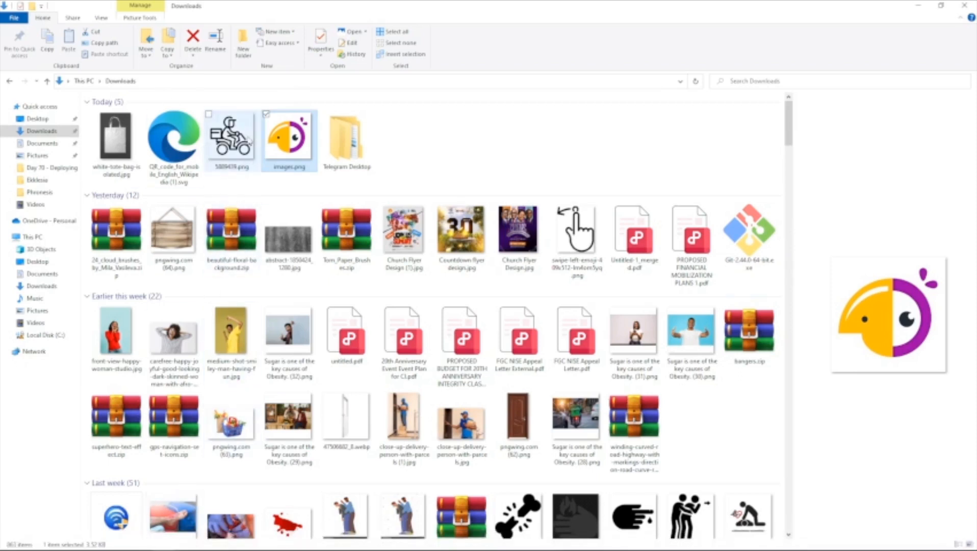
{"action": "left_click_drag", "start_coordinate": [232, 138], "coordinate": [240, 431]}
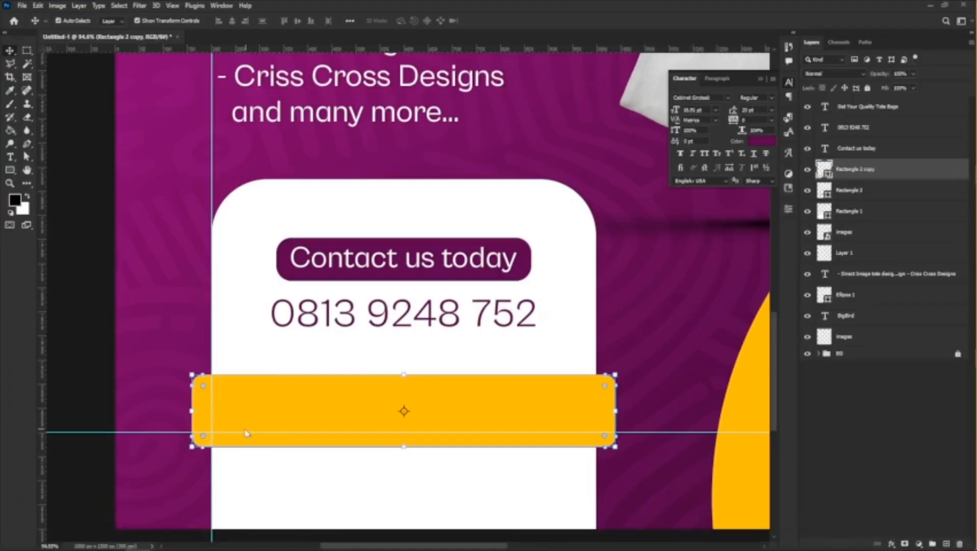
{"action": "scroll", "coordinate": [210, 376], "scroll_direction": "down", "scroll_amount": 7}
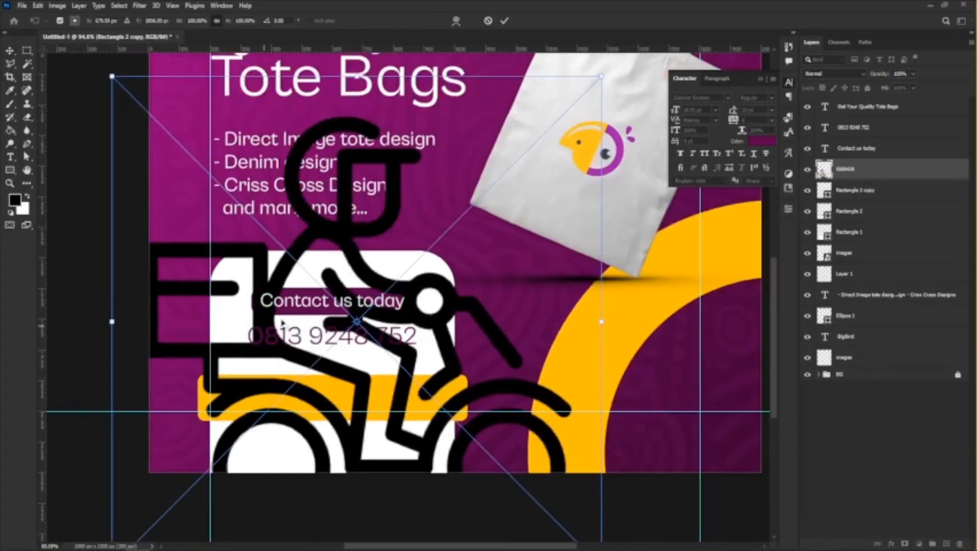
{"action": "scroll", "coordinate": [280, 324], "scroll_direction": "up", "scroll_amount": 3}
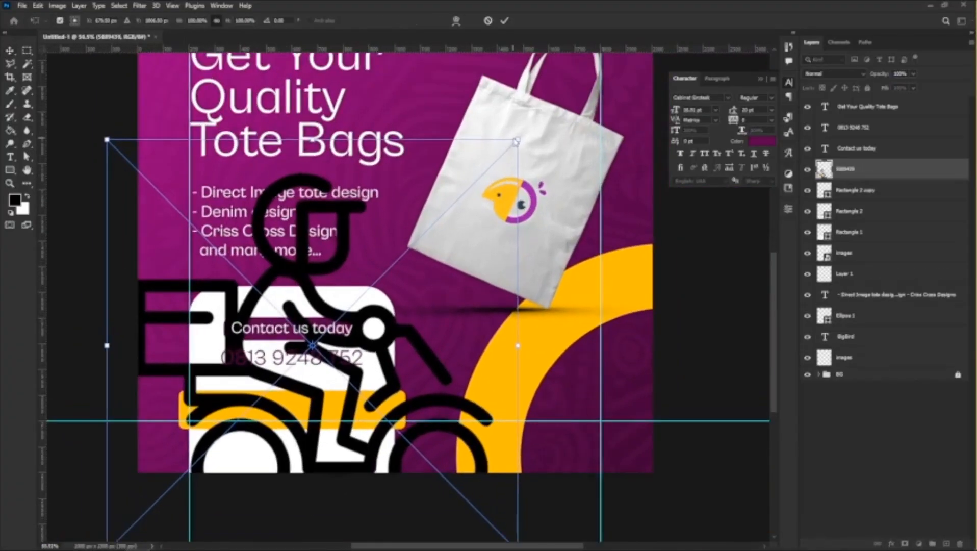
{"action": "left_click_drag", "start_coordinate": [520, 138], "coordinate": [256, 411]}
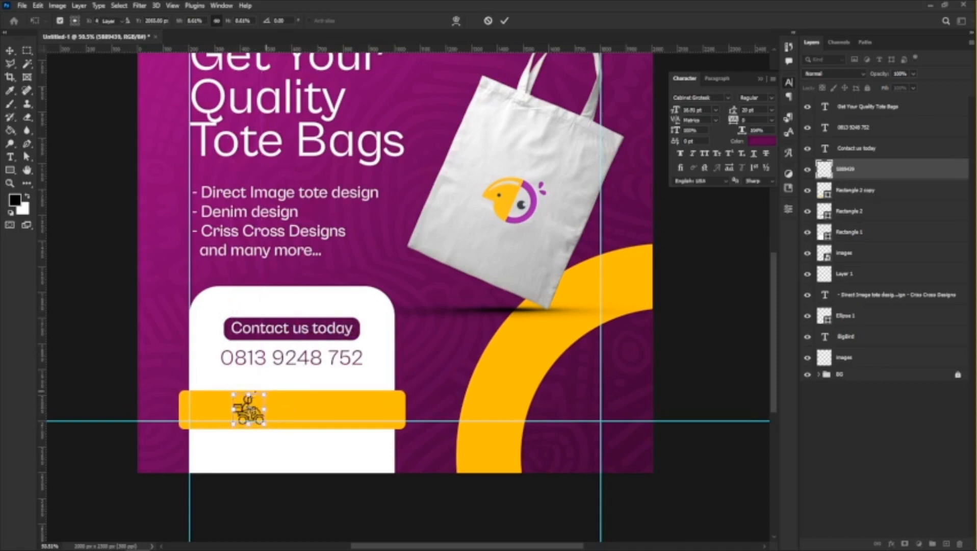
{"action": "key", "text": "Return"}
Duplicate the "Contact us today" text onto the yellow bar beside the rider icon and recolor the copy with the purple #5d004e.
{"action": "scroll", "coordinate": [276, 400], "scroll_direction": "up", "scroll_amount": 2, "text": "alt"}
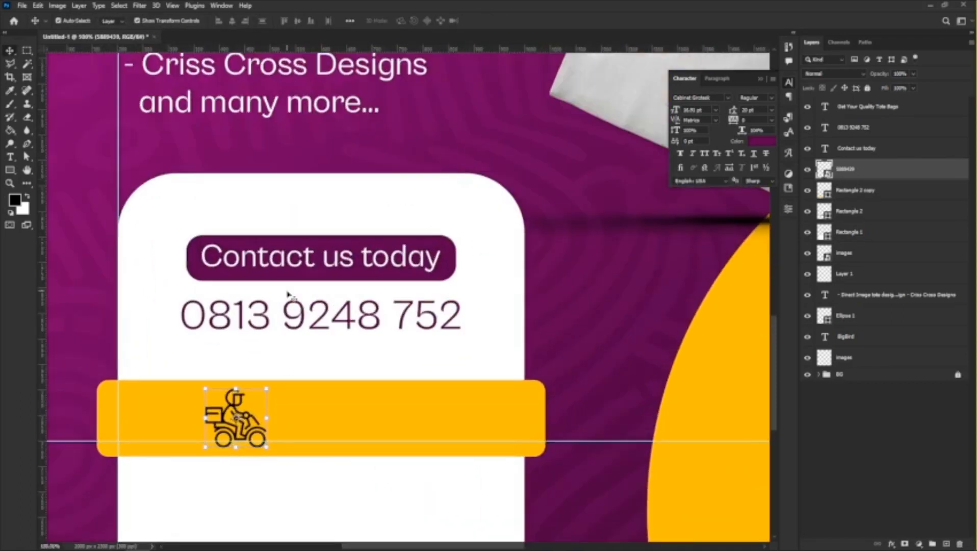
{"action": "left_click", "coordinate": [290, 260]}
{"action": "left_click_drag", "start_coordinate": [289, 265], "coordinate": [357, 411]}
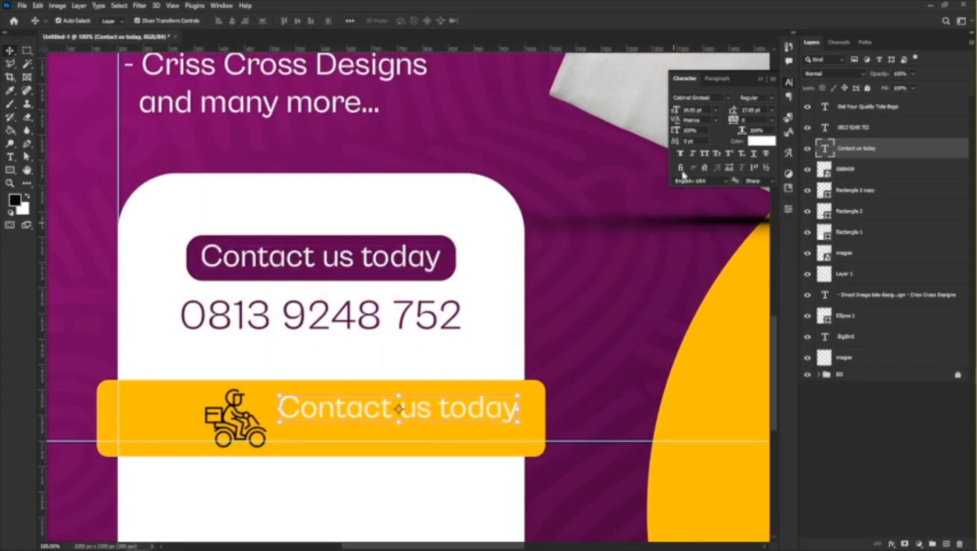
{"action": "left_click", "coordinate": [758, 142]}
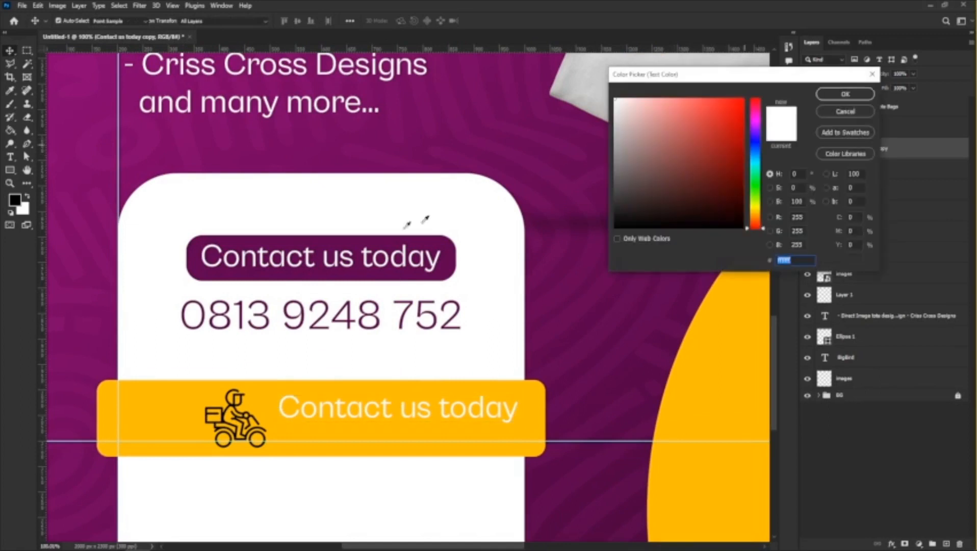
{"action": "left_click", "coordinate": [449, 252]}
{"action": "scroll", "coordinate": [519, 223], "scroll_direction": "right", "scroll_amount": 1}
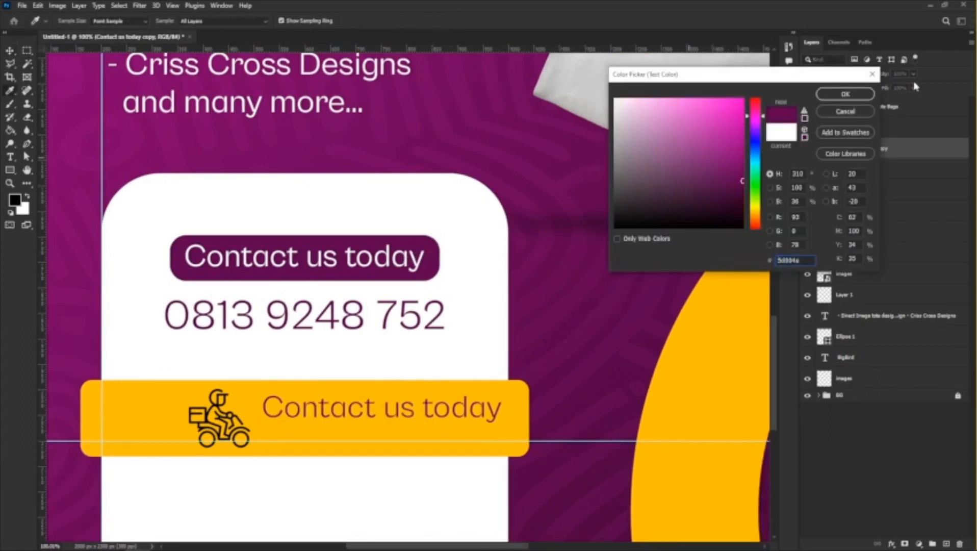
{"action": "left_click", "coordinate": [845, 94]}
Replace the copied text on the yellow bar with "We deliver nationwide" on two lines and set its leading to 10 pt.
{"action": "left_click", "coordinate": [318, 408]}
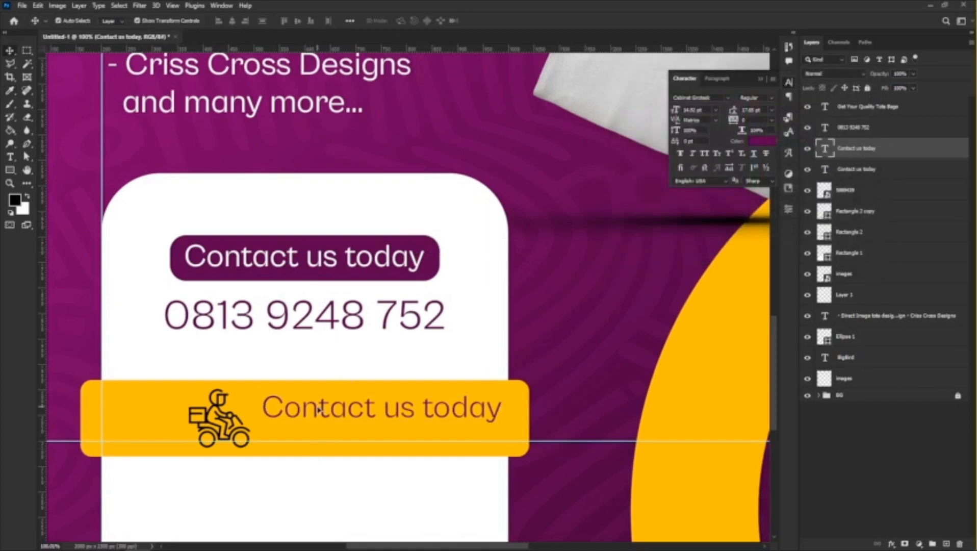
{"action": "double_click", "coordinate": [319, 408]}
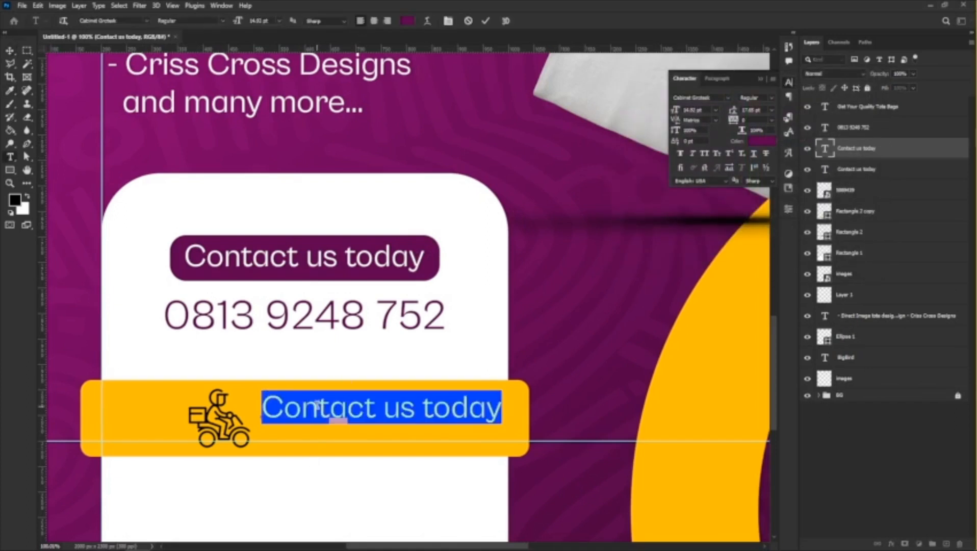
{"action": "type", "text": "We deliver "}
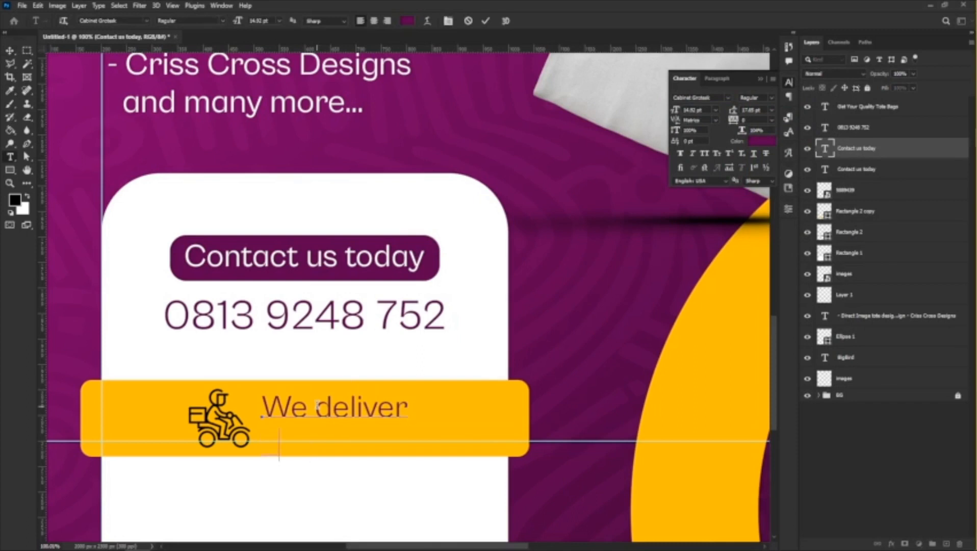
{"action": "type", "text": "nationwide"}
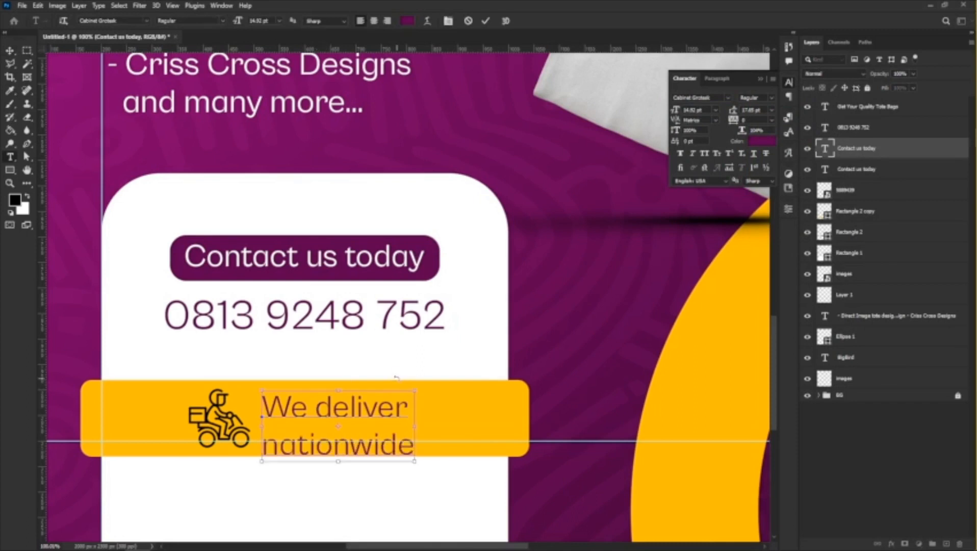
{"action": "key", "text": "ctrl+a"}
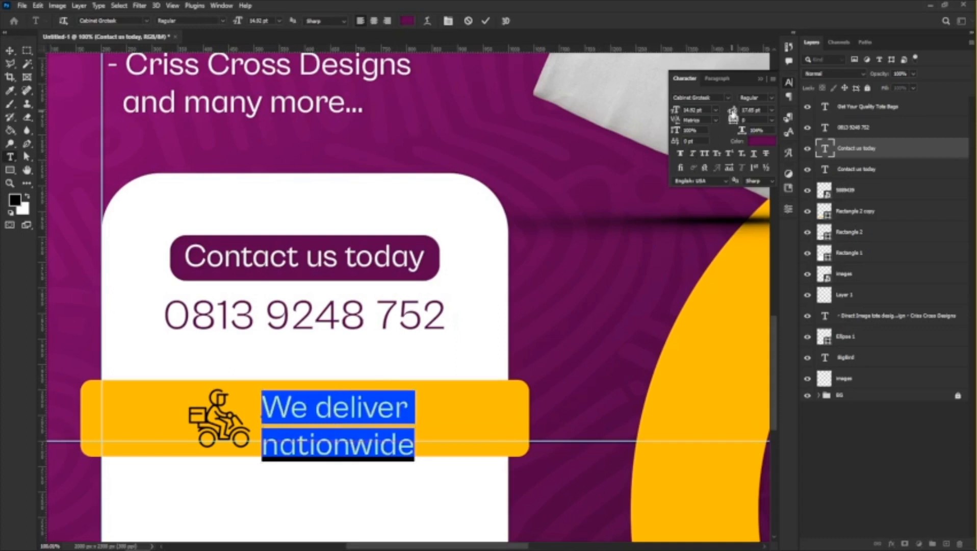
{"action": "left_click_drag", "start_coordinate": [733, 115], "coordinate": [728, 111]}
{"action": "left_click", "coordinate": [7, 55]}
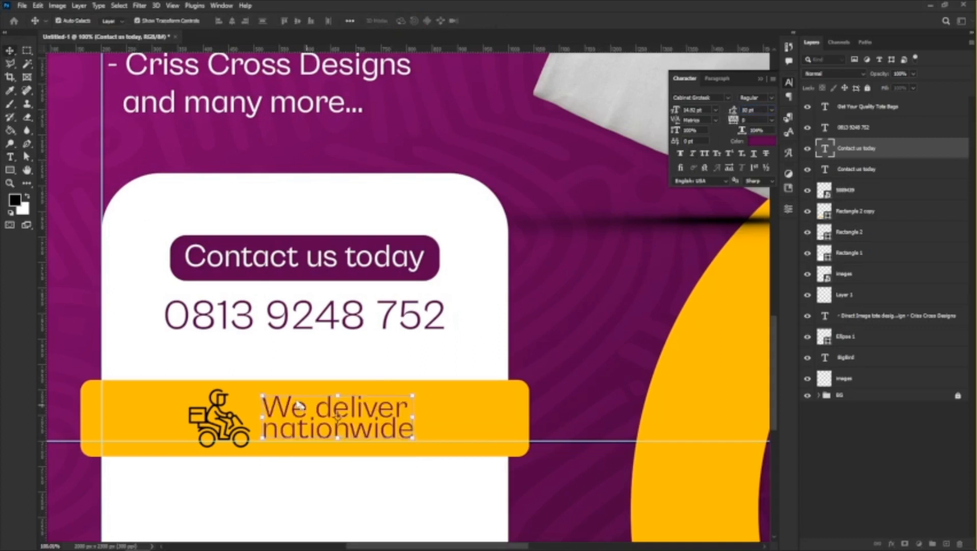
Nudge the "We deliver nationwide" text down and right, and move the rider icon closer to it on the yellow bar.
{"action": "left_click_drag", "start_coordinate": [297, 416], "coordinate": [301, 418]}
{"action": "left_click", "coordinate": [247, 417]}
{"action": "left_click", "coordinate": [214, 416]}
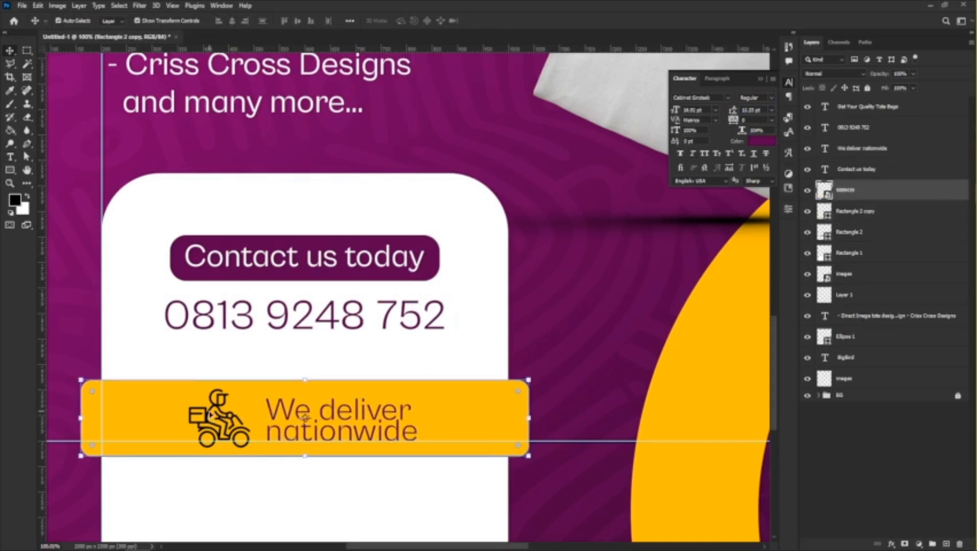
{"action": "left_click_drag", "start_coordinate": [215, 408], "coordinate": [223, 408]}
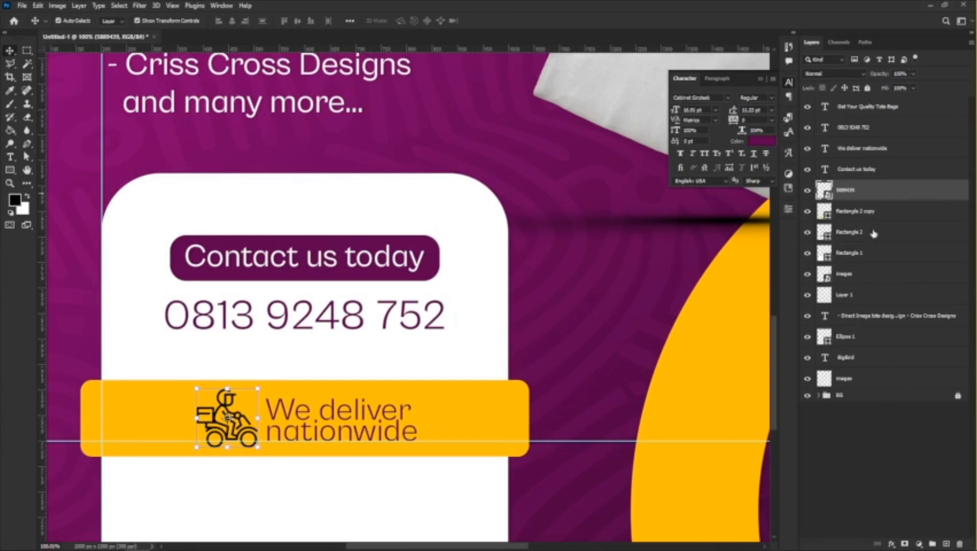
Add a Color Overlay to the rider icon using the dark purple sampled from the "Contact us today" bar.
{"action": "left_click", "coordinate": [893, 542]}
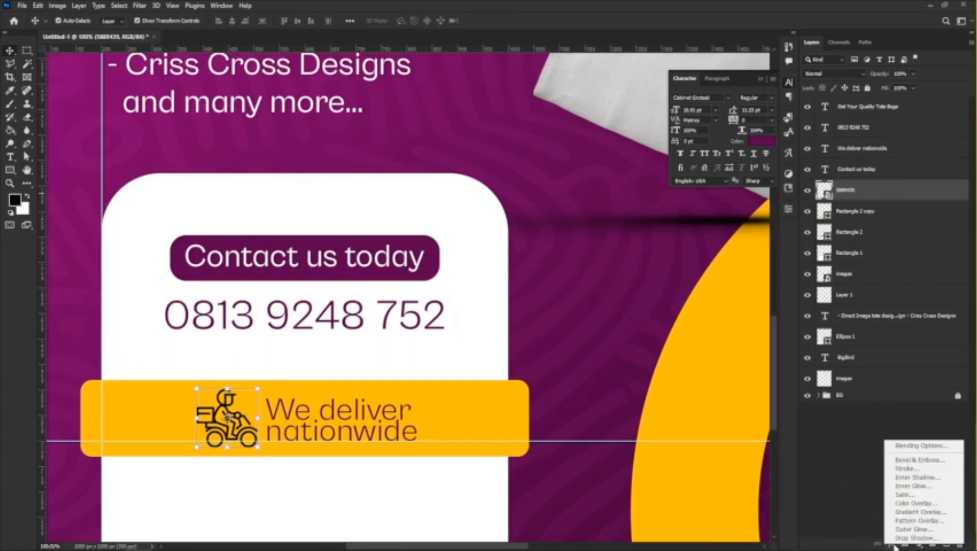
{"action": "left_click", "coordinate": [906, 505]}
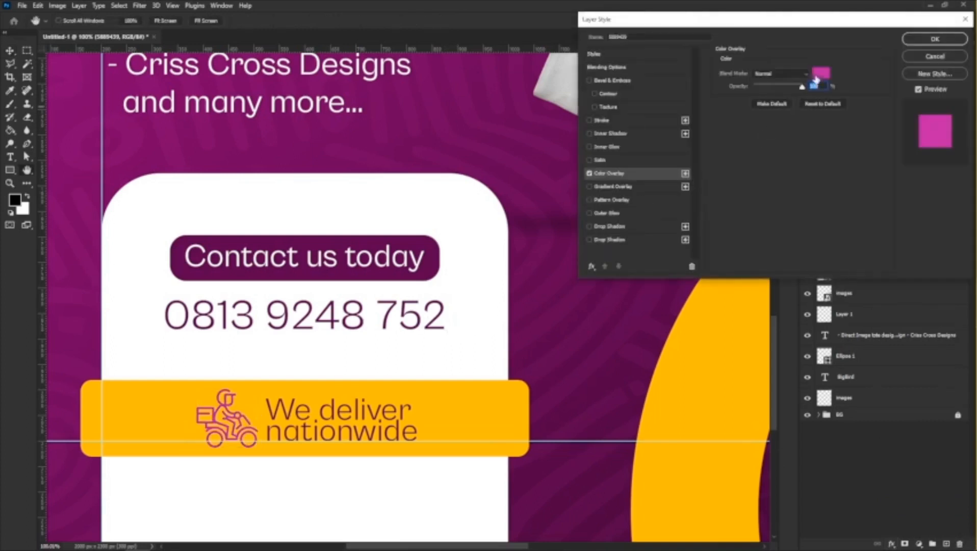
{"action": "left_click", "coordinate": [821, 75]}
{"action": "left_click", "coordinate": [239, 238]}
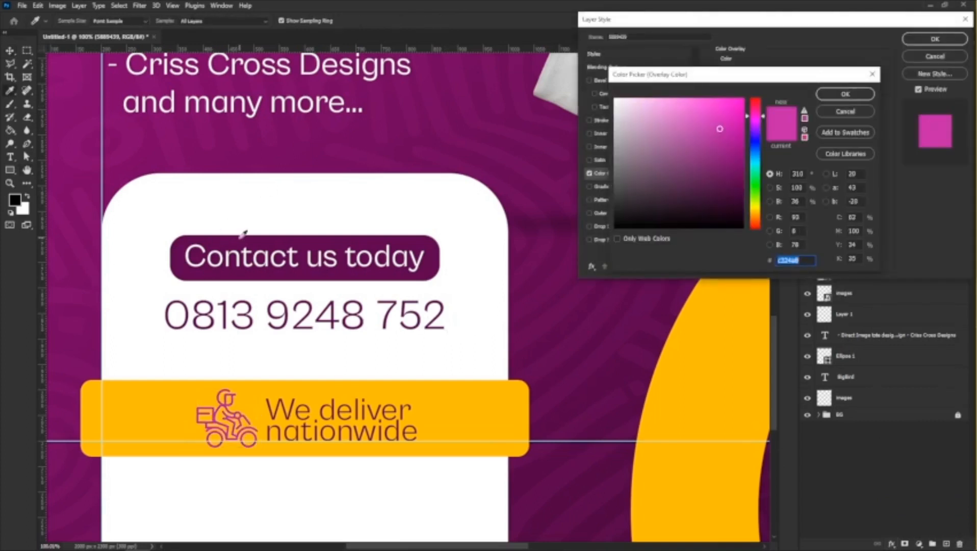
{"action": "left_click", "coordinate": [846, 94]}
{"action": "left_click", "coordinate": [935, 39]}
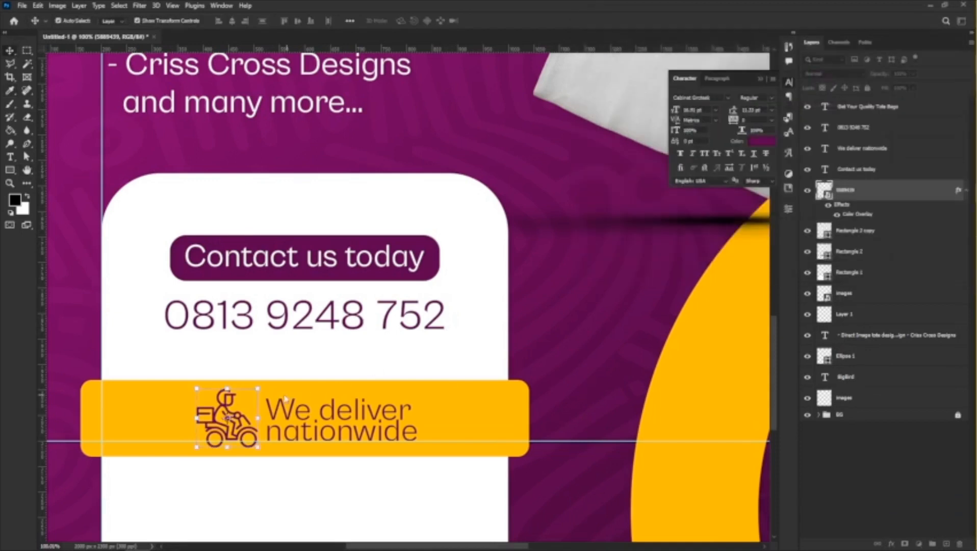
Examine the contact panel and delivery banner up close and within the whole flyer layout.
{"action": "scroll", "coordinate": [284, 399], "scroll_direction": "down", "scroll_amount": 3}
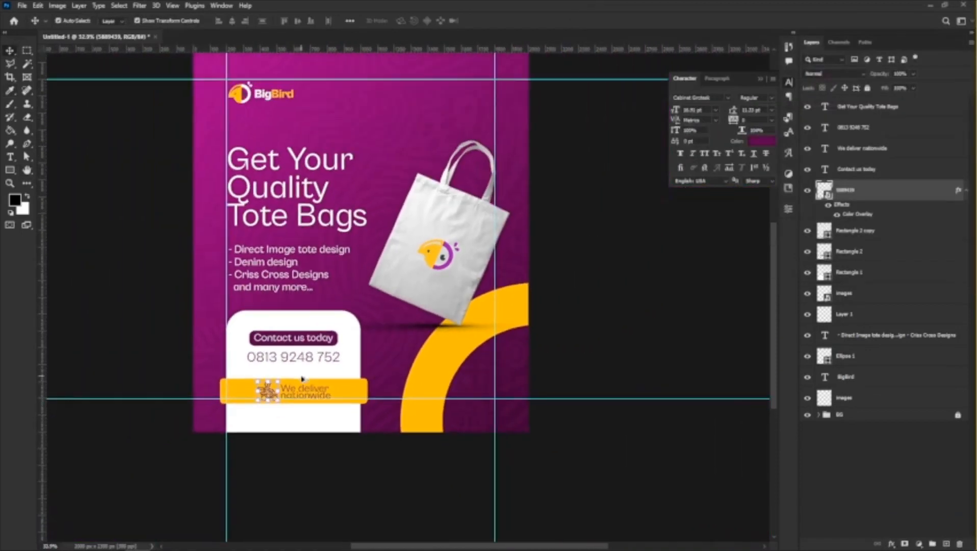
{"action": "scroll", "coordinate": [302, 378], "scroll_direction": "up", "scroll_amount": 2}
{"action": "scroll", "coordinate": [347, 331], "scroll_direction": "down", "scroll_amount": 2}
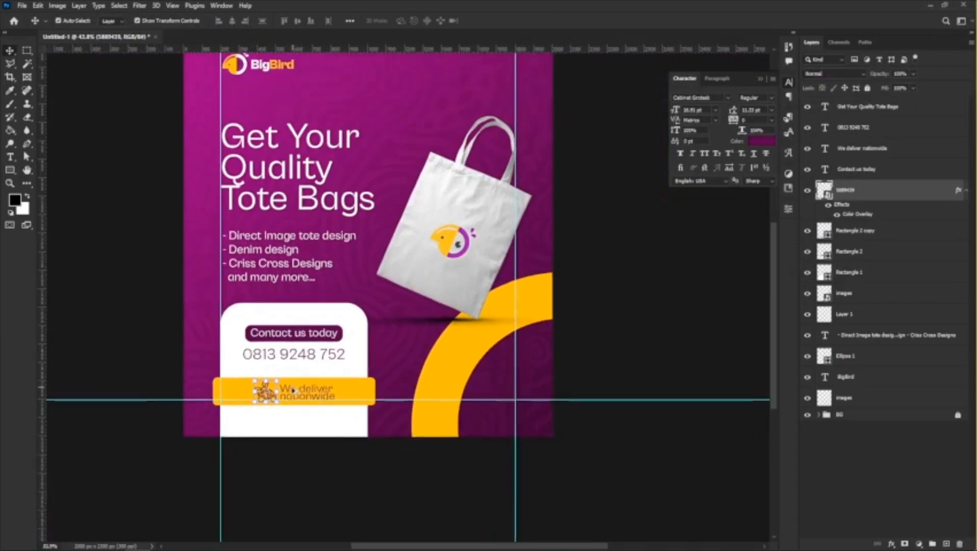
{"action": "scroll", "coordinate": [336, 408], "scroll_direction": "up", "scroll_amount": 1}
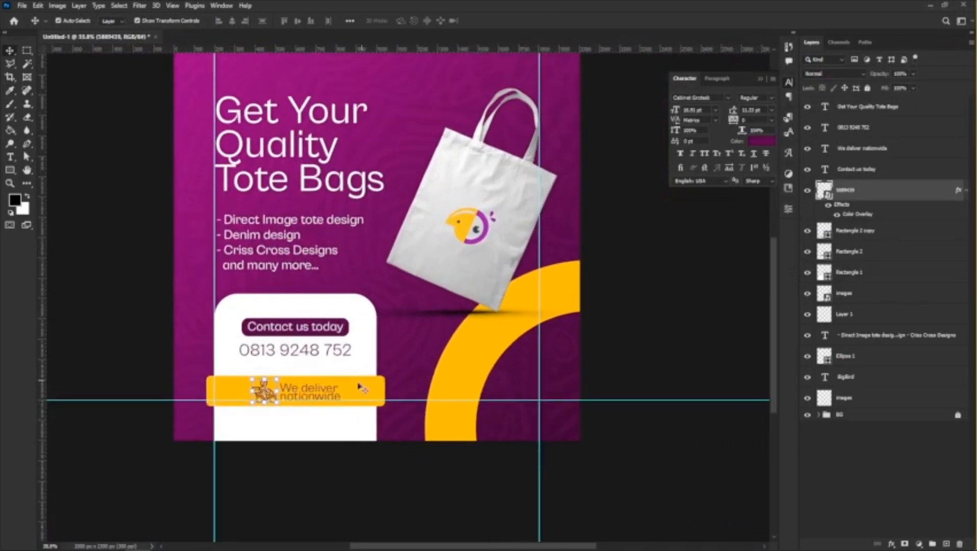
{"action": "left_click", "coordinate": [340, 390]}
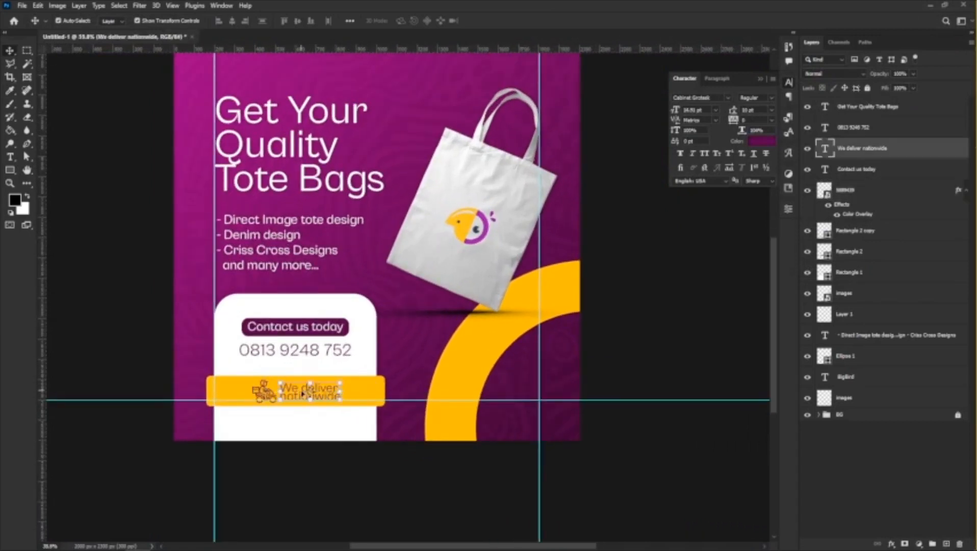
{"action": "scroll", "coordinate": [311, 387], "scroll_direction": "up", "scroll_amount": 1}
{"action": "scroll", "coordinate": [311, 388], "scroll_direction": "up", "scroll_amount": 2}
{"action": "scroll", "coordinate": [321, 368], "scroll_direction": "down", "scroll_amount": 3}
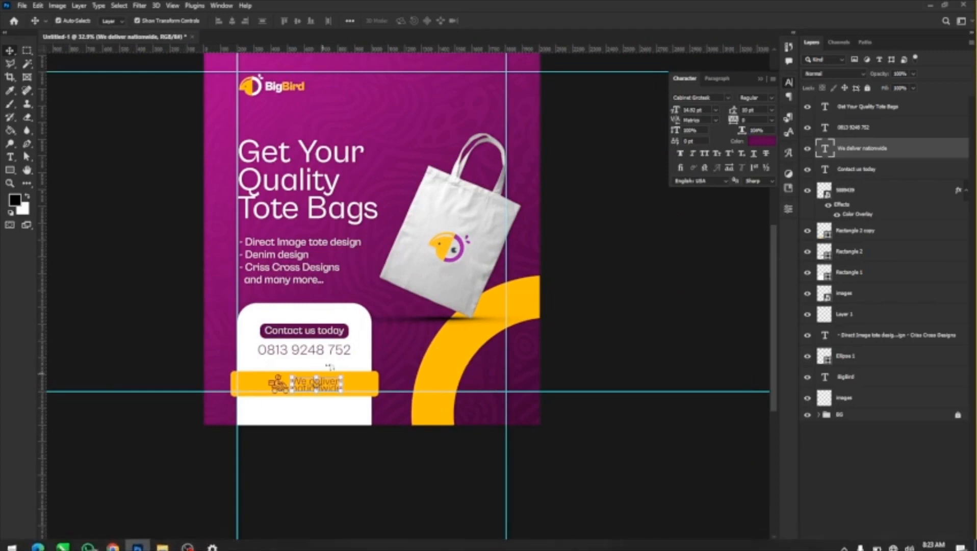
Draw a near-square rectangle about 420 x 425 px over the yellow ring below the tote bag, with white fill and no stroke.
{"action": "scroll", "coordinate": [361, 368], "scroll_direction": "up", "scroll_amount": 2}
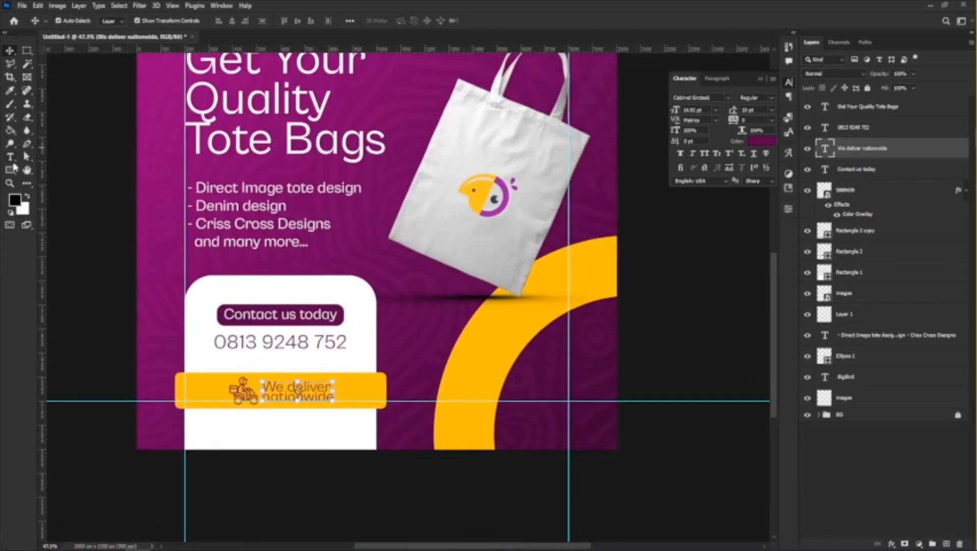
{"action": "left_click", "coordinate": [14, 167]}
{"action": "left_click_drag", "start_coordinate": [462, 322], "coordinate": [560, 423]}
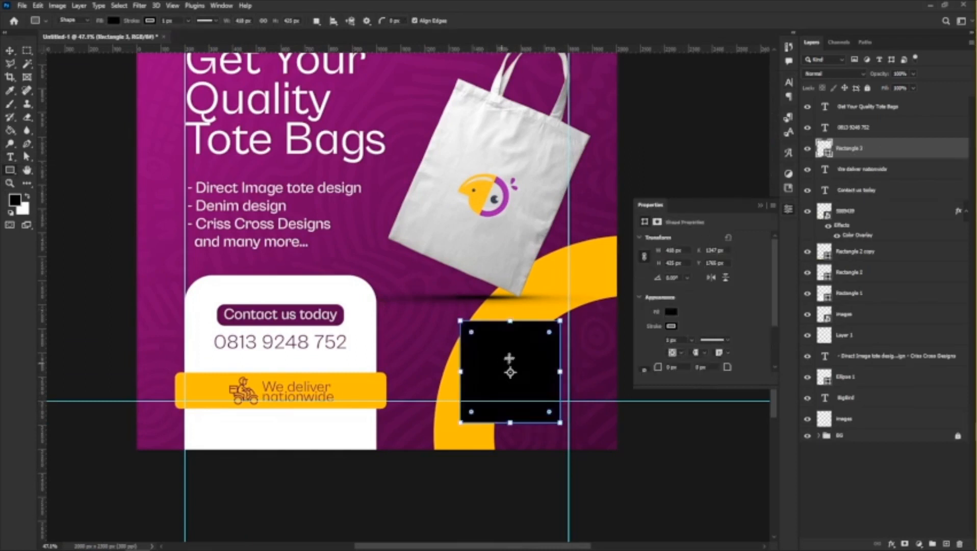
{"action": "left_click", "coordinate": [672, 326]}
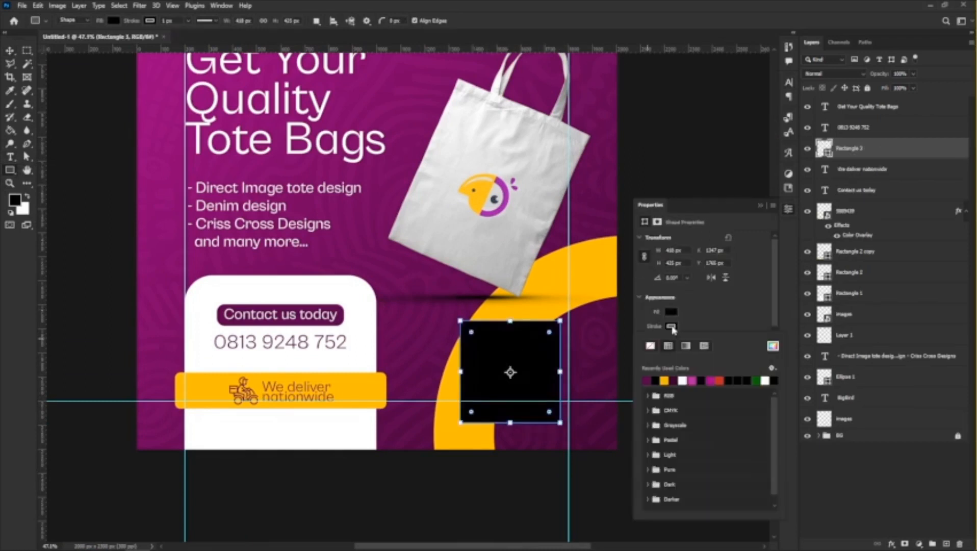
{"action": "left_click", "coordinate": [655, 347]}
{"action": "left_click", "coordinate": [671, 313]}
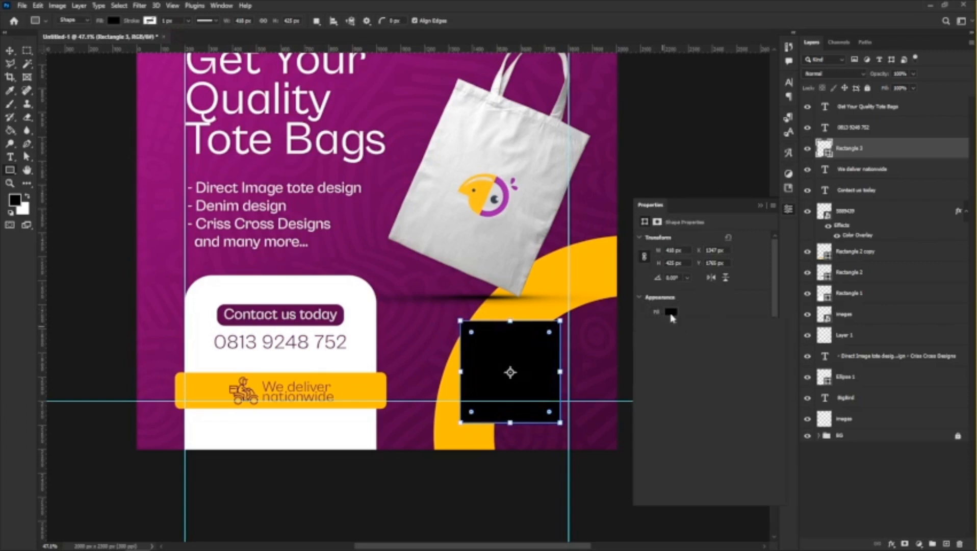
{"action": "left_click", "coordinate": [671, 313]}
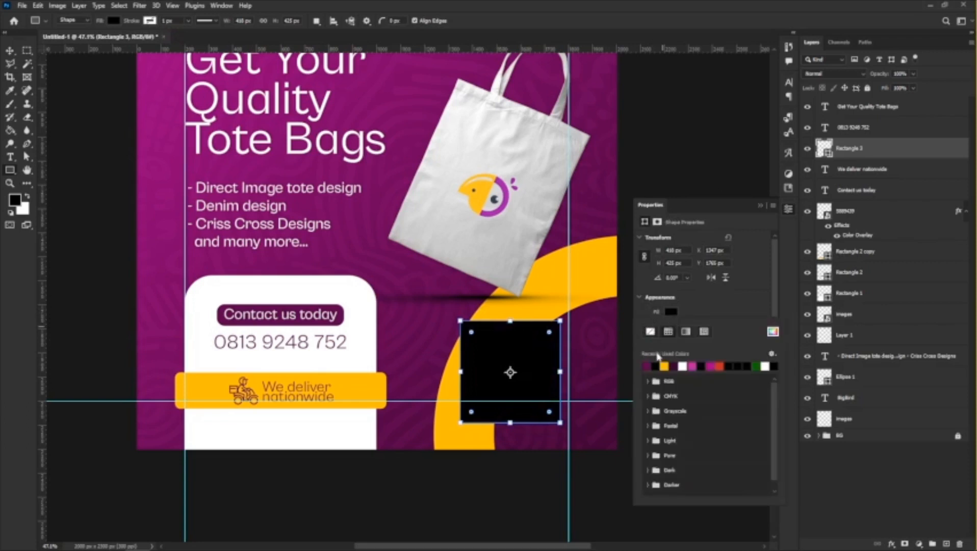
{"action": "left_click", "coordinate": [684, 366]}
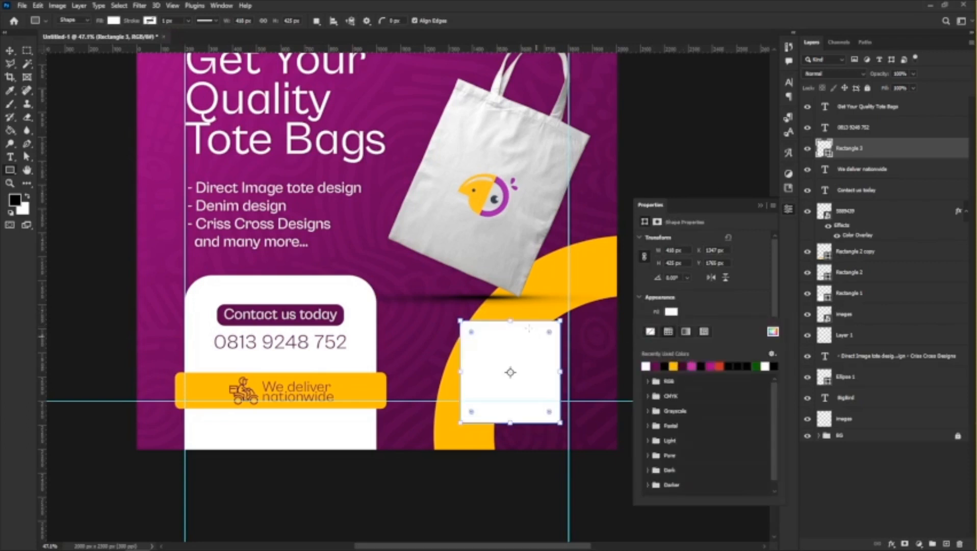
{"action": "left_click", "coordinate": [708, 308]}
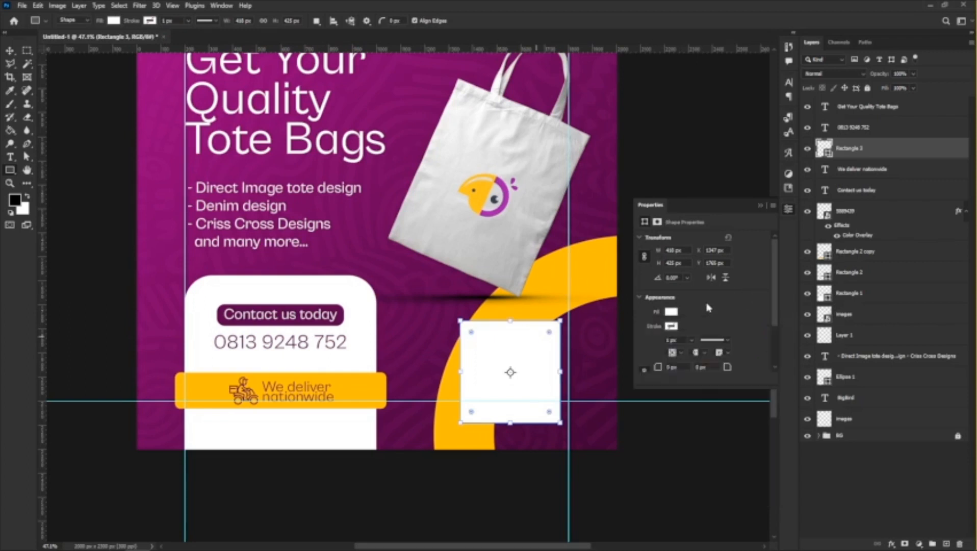
{"action": "left_click", "coordinate": [762, 206]}
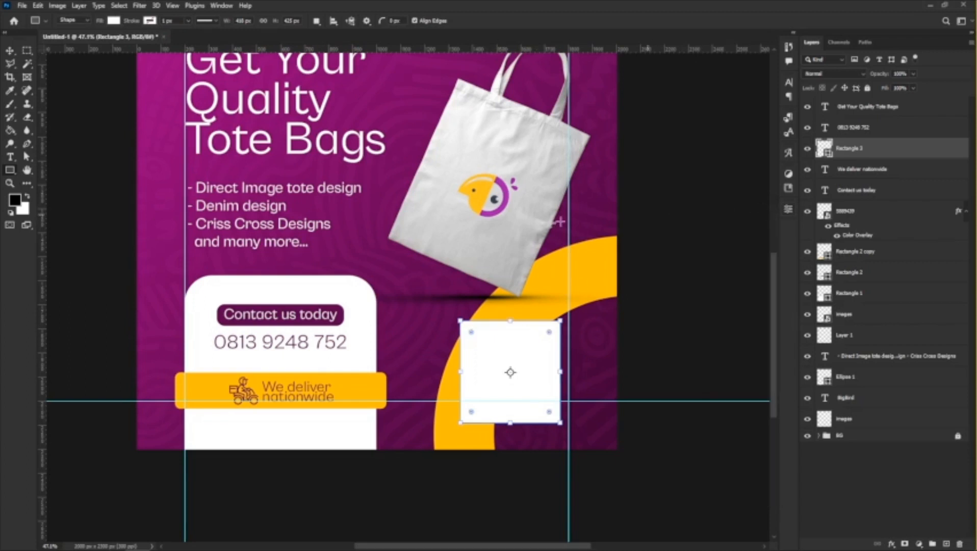
Round the white box's corners and align its right edge with the right margin guide.
{"action": "left_click", "coordinate": [10, 51]}
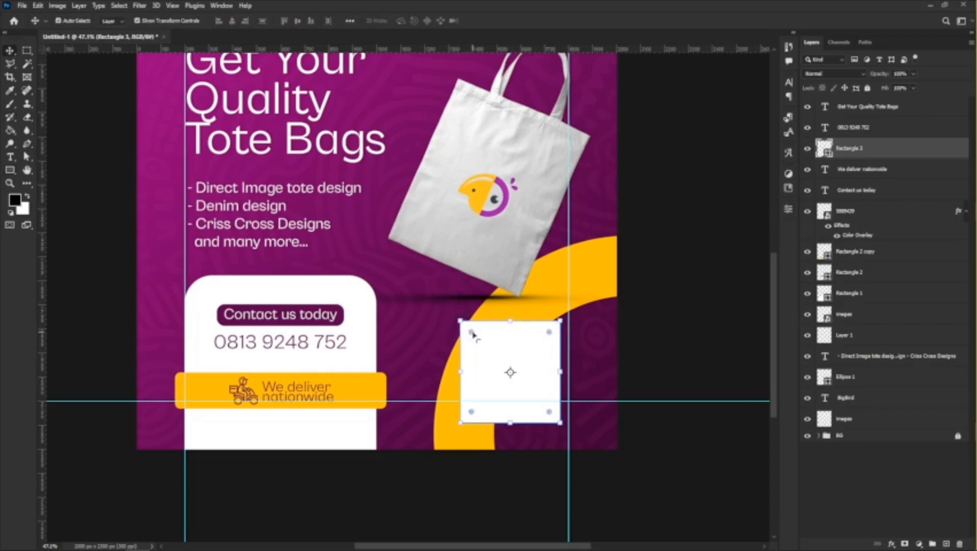
{"action": "left_click_drag", "start_coordinate": [472, 334], "coordinate": [480, 330]}
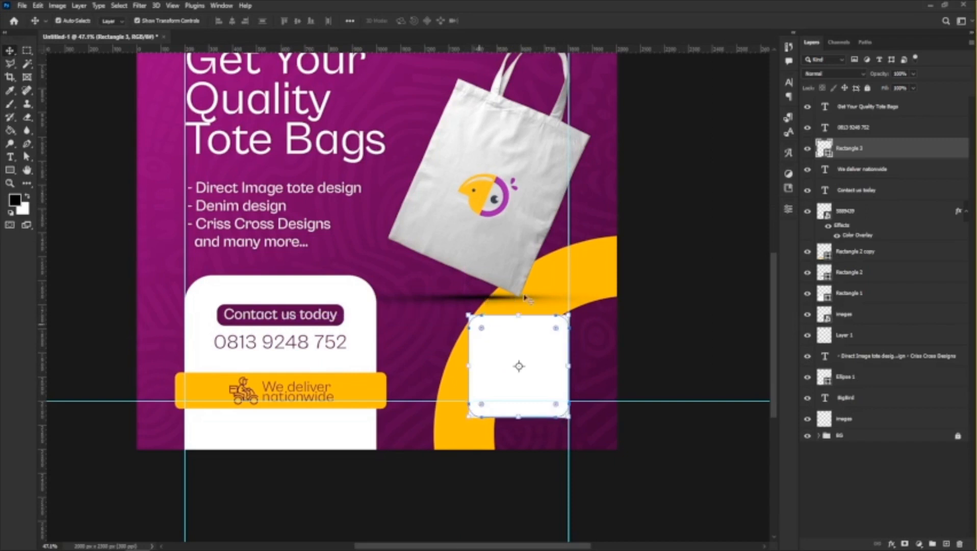
Select the tote bag together with its shadow and move both slightly up, away from the white box.
{"action": "left_click", "coordinate": [448, 299]}
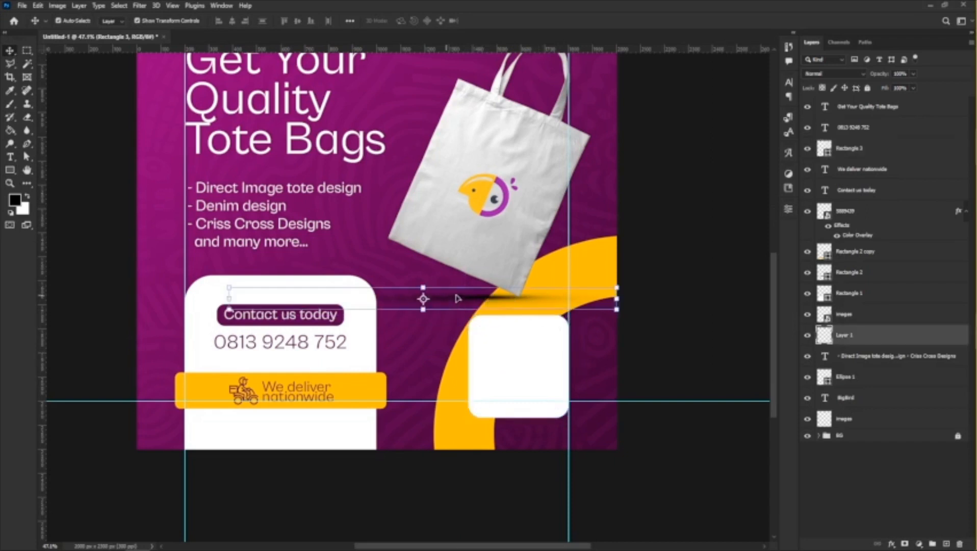
{"action": "left_click", "coordinate": [508, 243], "text": "shift"}
{"action": "left_click_drag", "start_coordinate": [508, 244], "coordinate": [514, 176]}
{"action": "scroll", "coordinate": [457, 361], "scroll_direction": "down", "scroll_amount": 1}
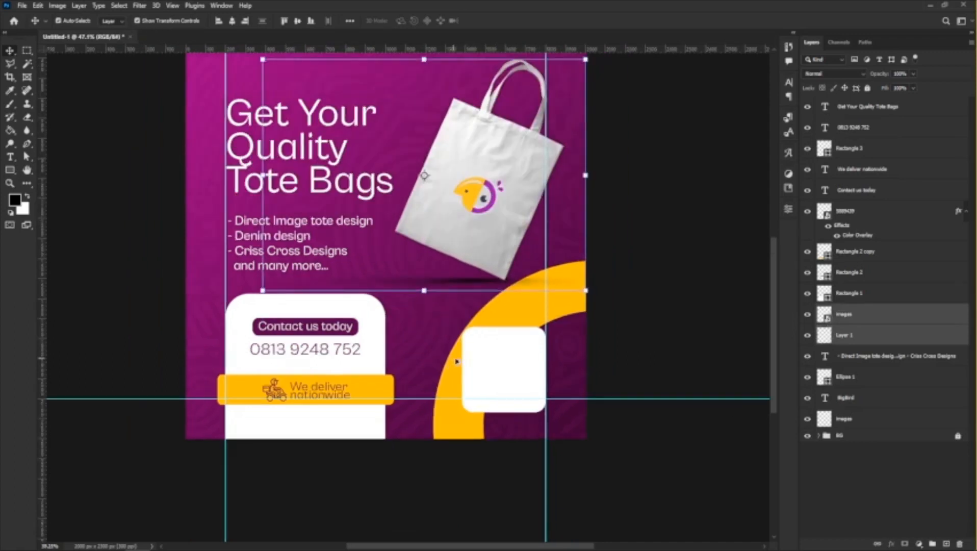
Reposition the white box above the bottom margin guide and stretch its height to about 113%.
{"action": "scroll", "coordinate": [456, 361], "scroll_direction": "up", "scroll_amount": 1}
{"action": "left_click_drag", "start_coordinate": [519, 375], "coordinate": [528, 354]}
{"action": "left_click_drag", "start_coordinate": [519, 293], "coordinate": [516, 282]}
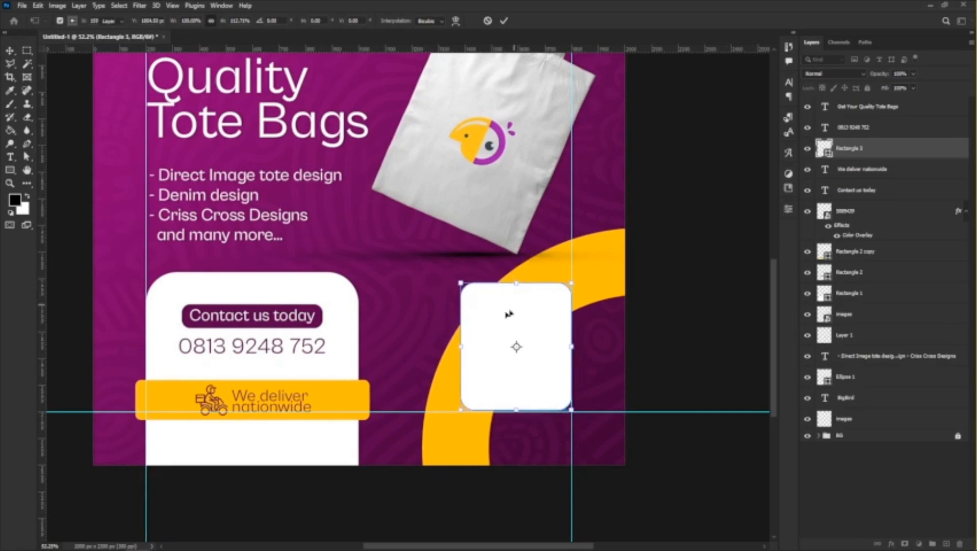
{"action": "key", "text": "Return"}
Switch to the Downloads folder in File Explorer and place QR_code_for_mobile_English_Wikipedia (1).svg into the flyer document.
{"action": "left_click", "coordinate": [117, 540]}
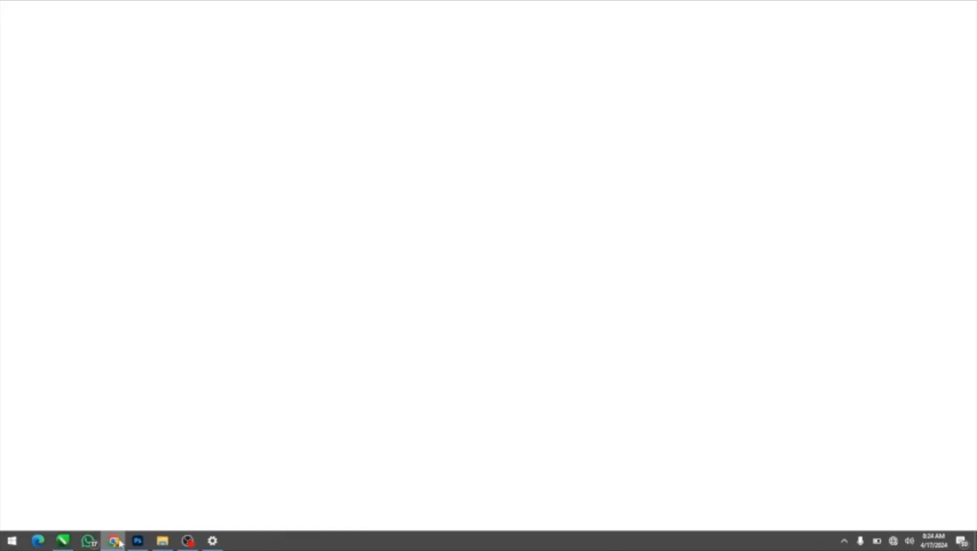
{"action": "left_click", "coordinate": [120, 542]}
{"action": "left_click", "coordinate": [163, 542]}
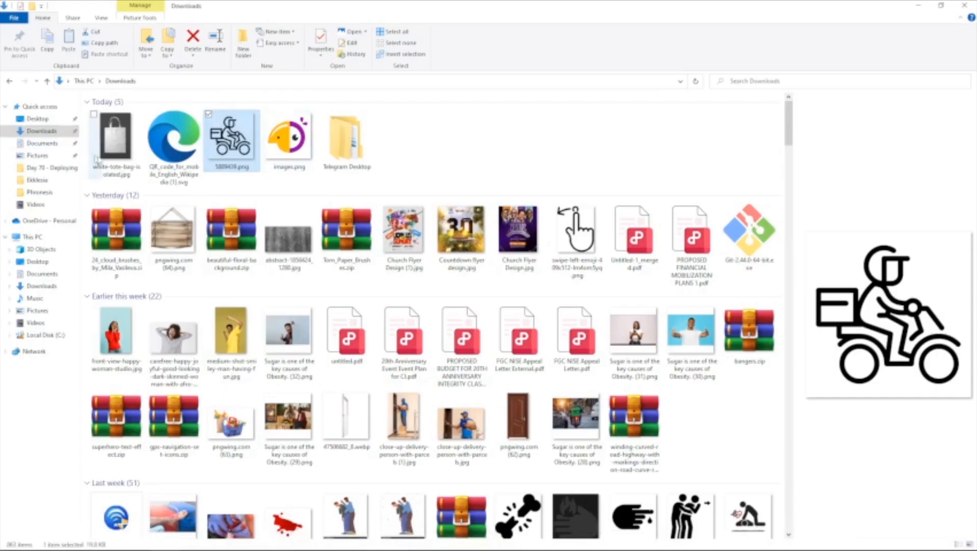
{"action": "left_click", "coordinate": [186, 152]}
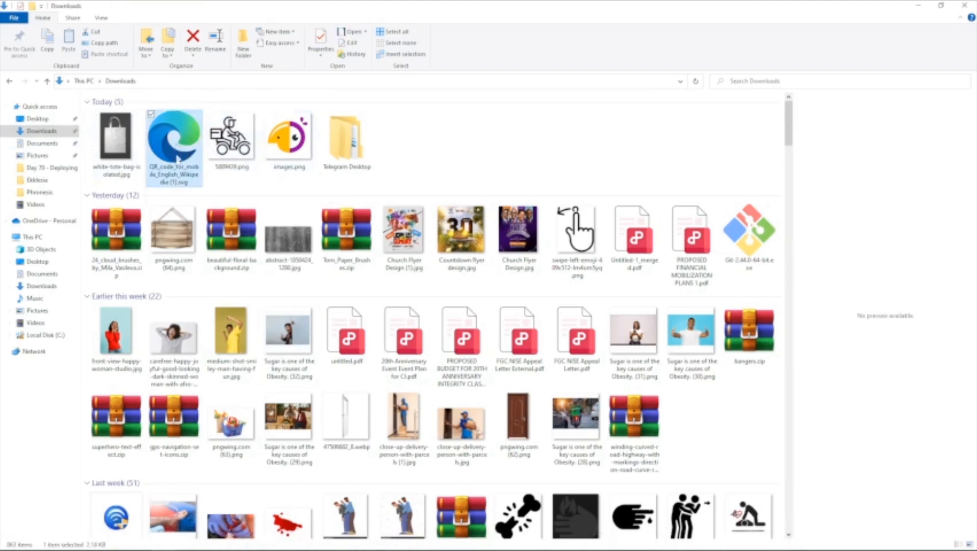
{"action": "left_click_drag", "start_coordinate": [178, 159], "coordinate": [512, 349]}
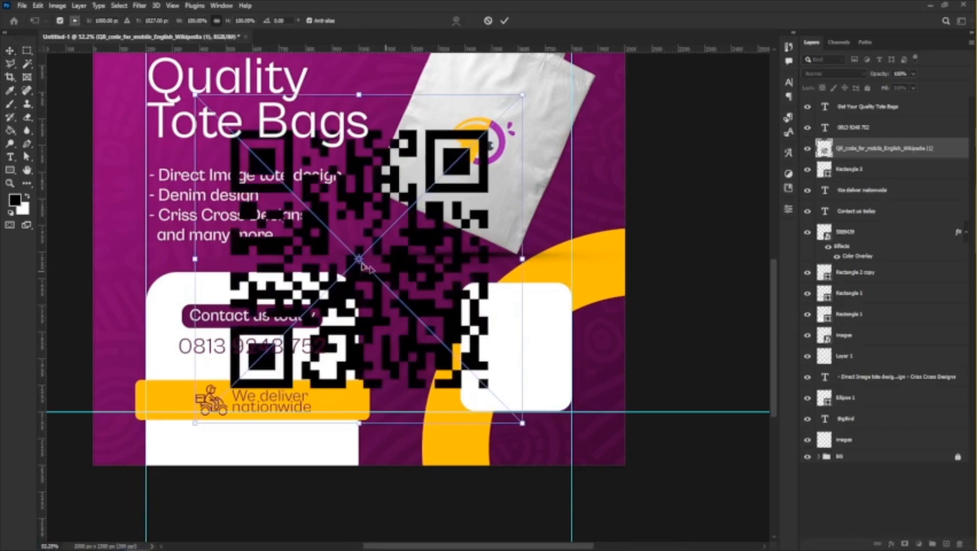
Scale the placed QR code to about 35% and position it inside the white rounded box over the yellow ring.
{"action": "left_click_drag", "start_coordinate": [458, 161], "coordinate": [632, 231]}
{"action": "left_click_drag", "start_coordinate": [697, 173], "coordinate": [585, 284]}
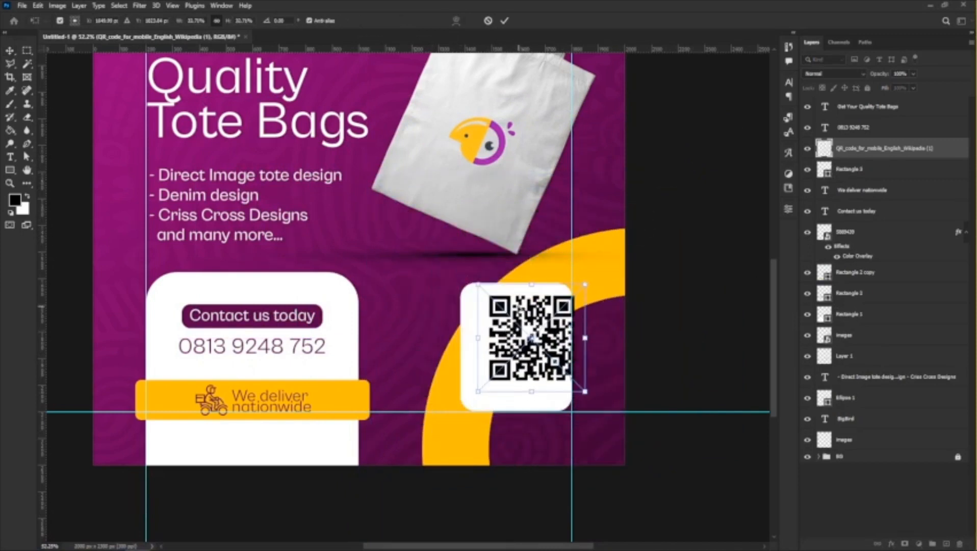
{"action": "left_click_drag", "start_coordinate": [532, 337], "coordinate": [518, 354]}
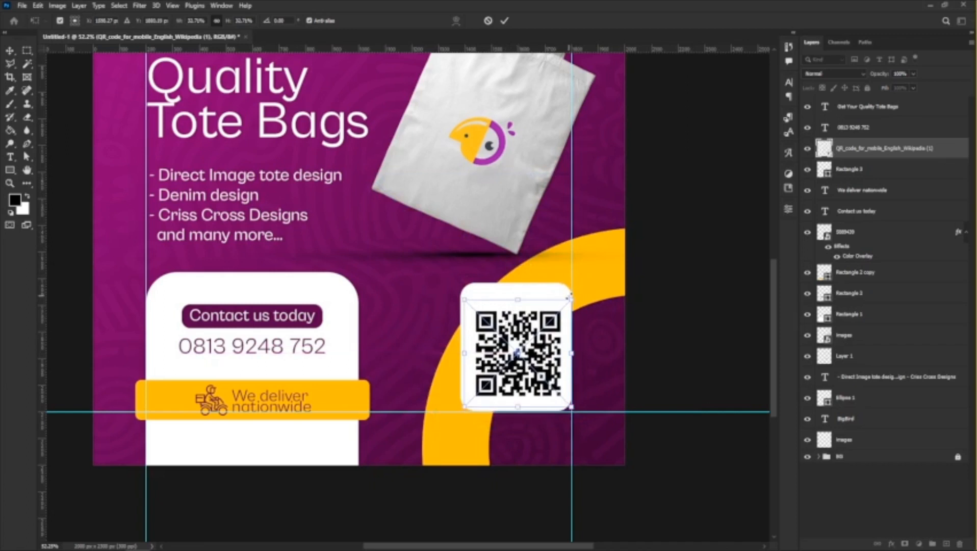
{"action": "left_click_drag", "start_coordinate": [571, 296], "coordinate": [576, 295]}
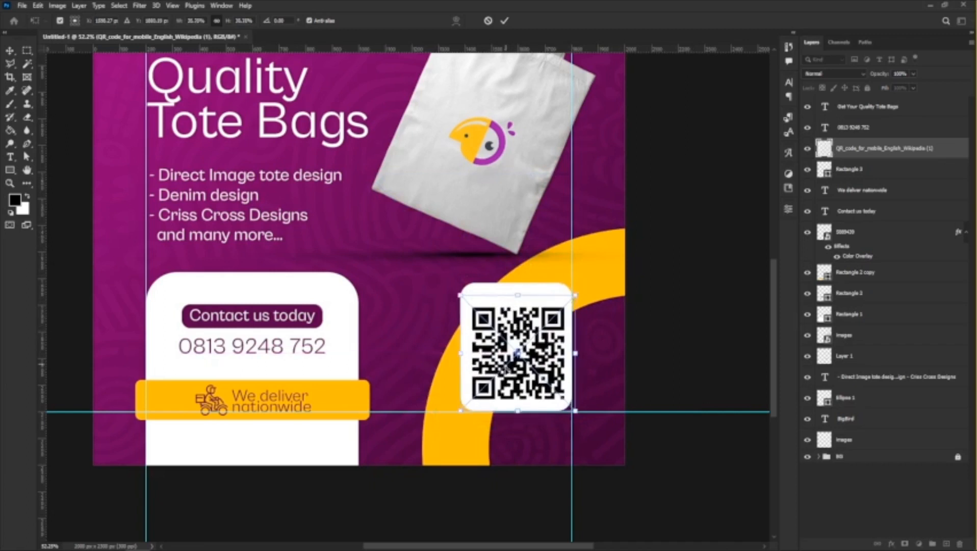
{"action": "key", "text": "Return"}
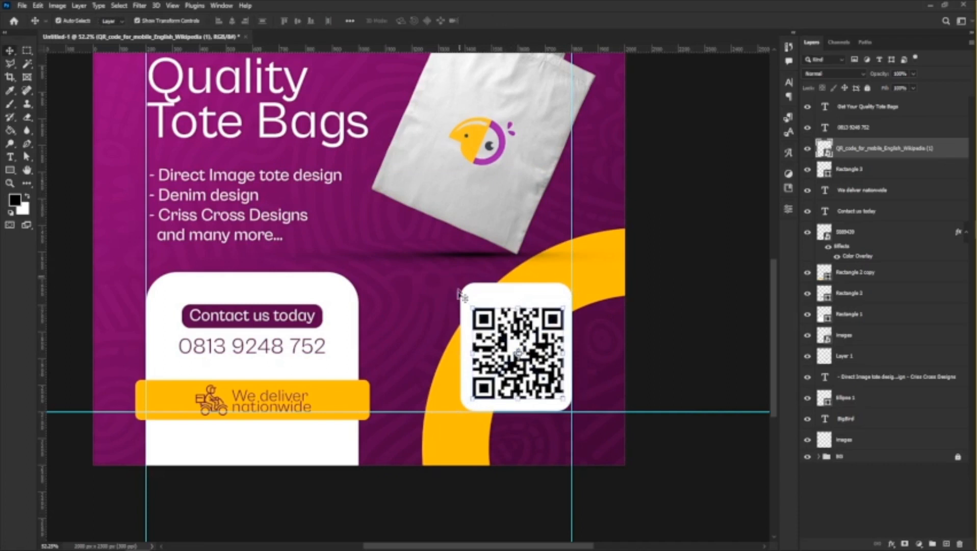
Align the horizontal centers of the QR code and the white box behind it.
{"action": "left_click", "coordinate": [518, 295], "text": "shift"}
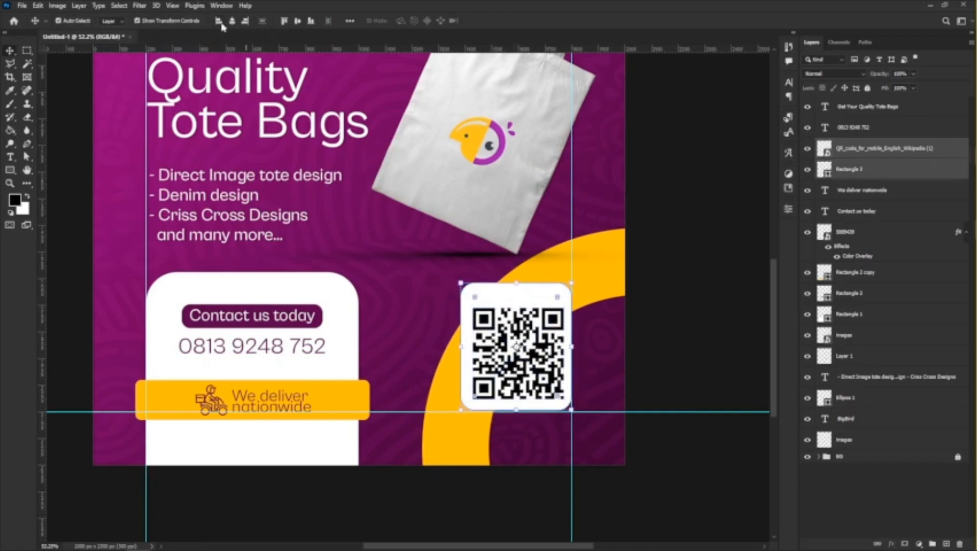
{"action": "left_click", "coordinate": [233, 23]}
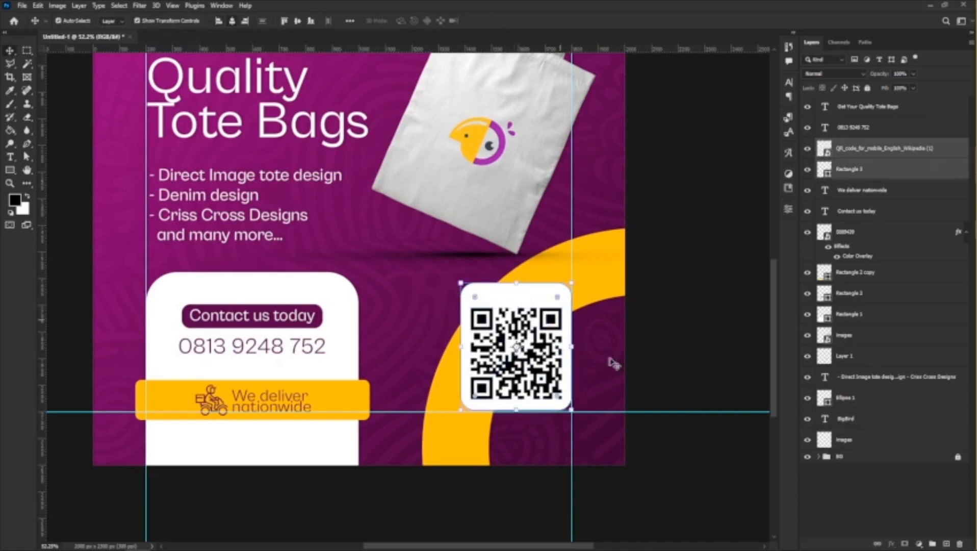
{"action": "left_click", "coordinate": [702, 323]}
Duplicate the "We deliver nationwide" text into the white box above the QR code and move its layer above the QR code layer.
{"action": "scroll", "coordinate": [453, 321], "scroll_direction": "down", "scroll_amount": 3}
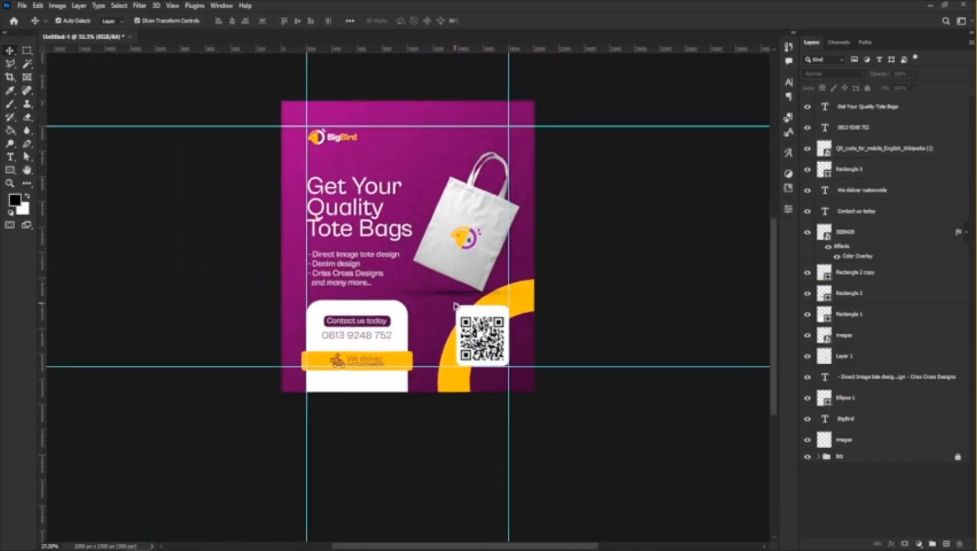
{"action": "scroll", "coordinate": [455, 307], "scroll_direction": "up", "scroll_amount": 4}
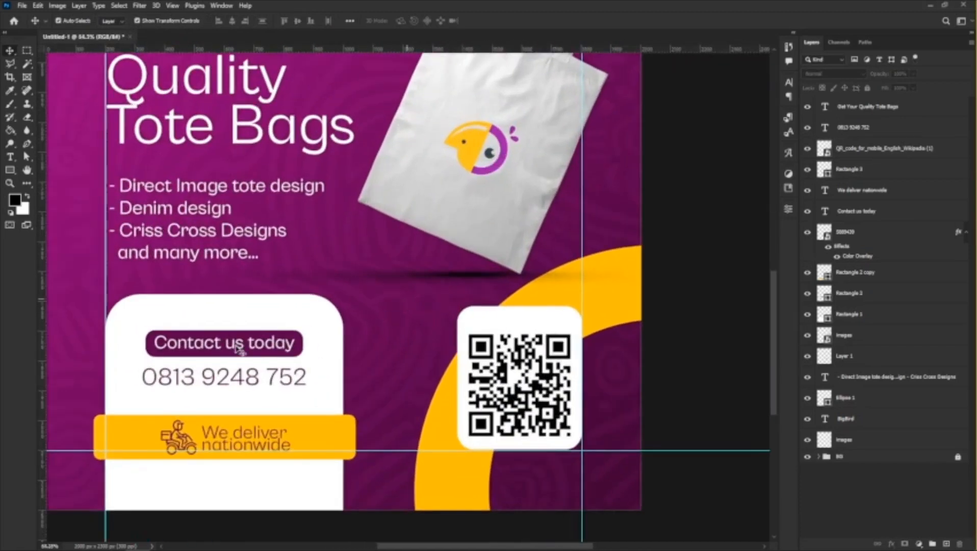
{"action": "scroll", "coordinate": [214, 348], "scroll_direction": "up", "scroll_amount": 1}
{"action": "left_click", "coordinate": [217, 394]}
{"action": "left_click", "coordinate": [247, 427]}
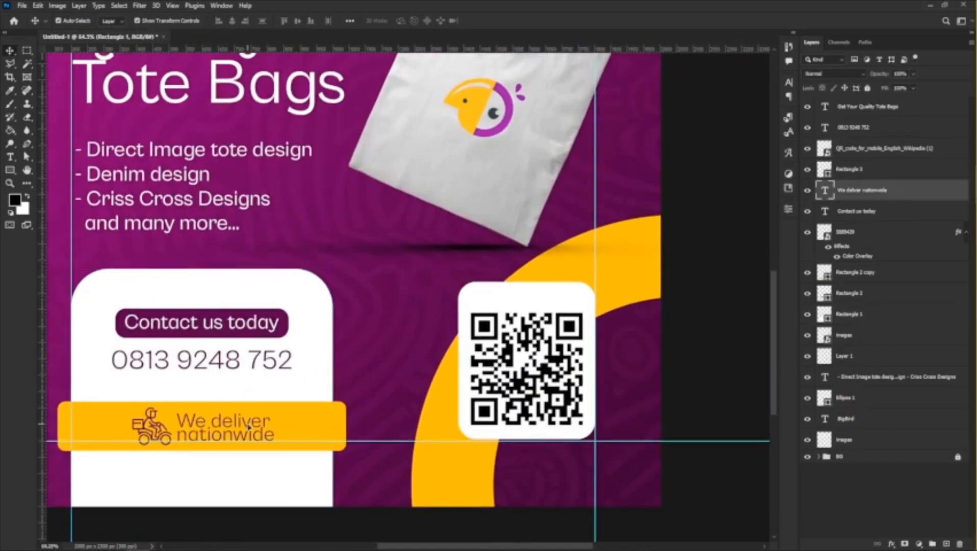
{"action": "left_click_drag", "start_coordinate": [255, 422], "coordinate": [517, 290]}
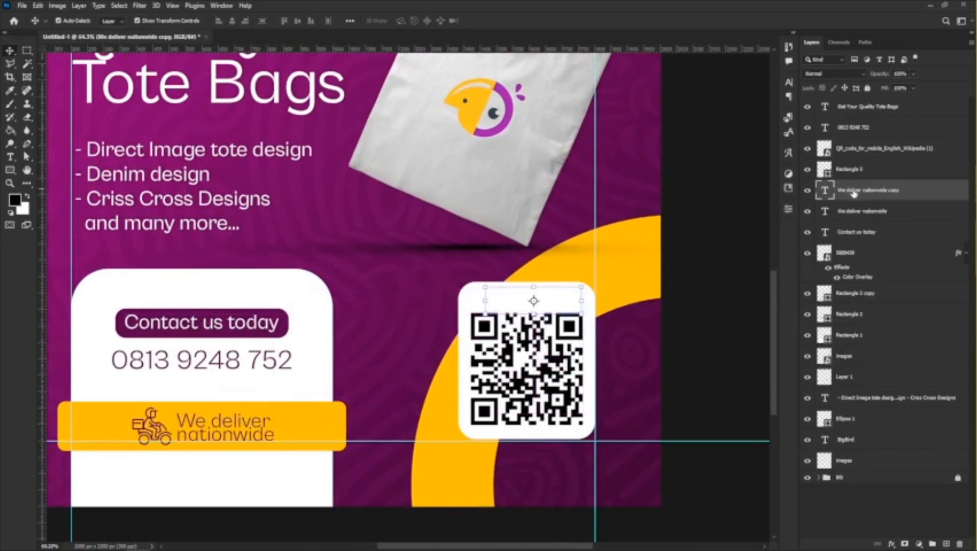
{"action": "left_click_drag", "start_coordinate": [853, 194], "coordinate": [865, 142]}
Change the duplicated text above the QR code to "Scan Me!".
{"action": "double_click", "coordinate": [554, 302]}
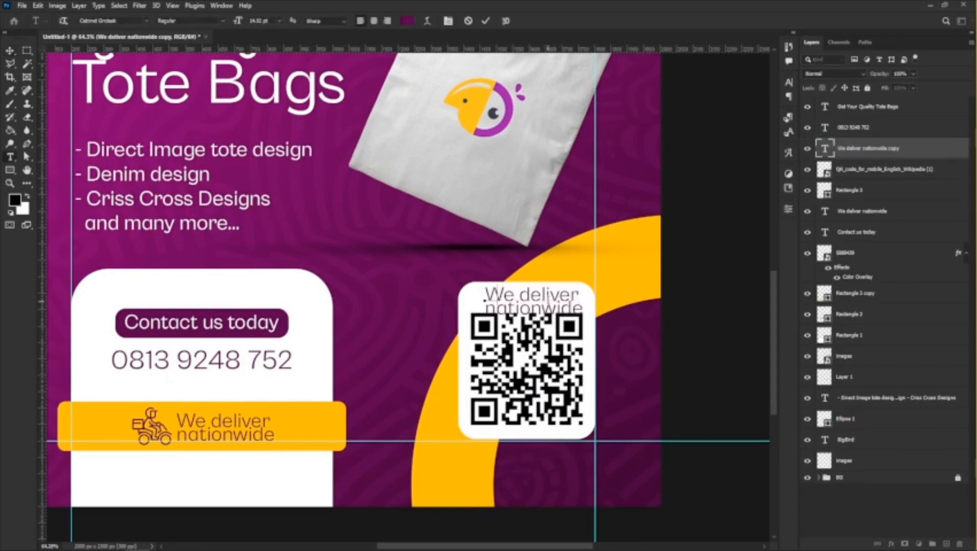
{"action": "type", "text": "Scan Me!"}
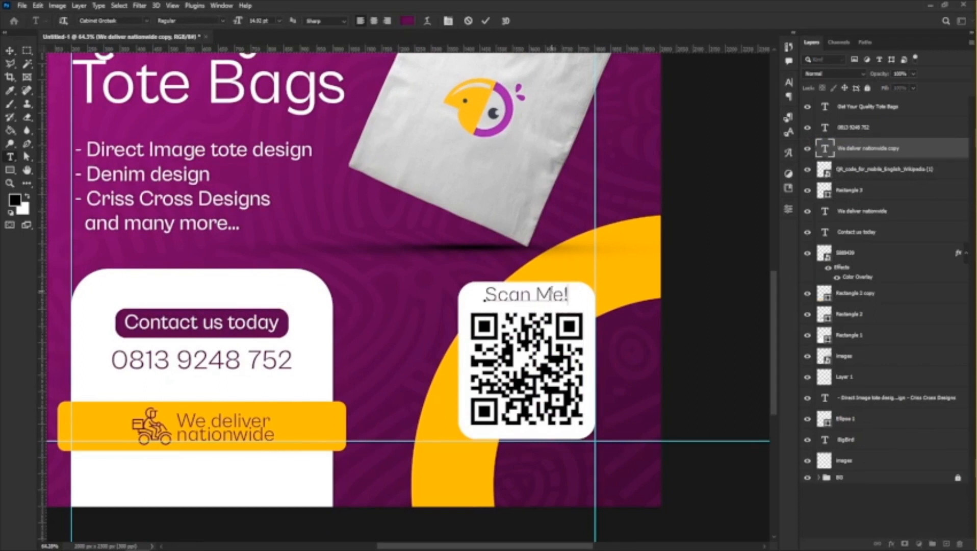
{"action": "left_click", "coordinate": [8, 52]}
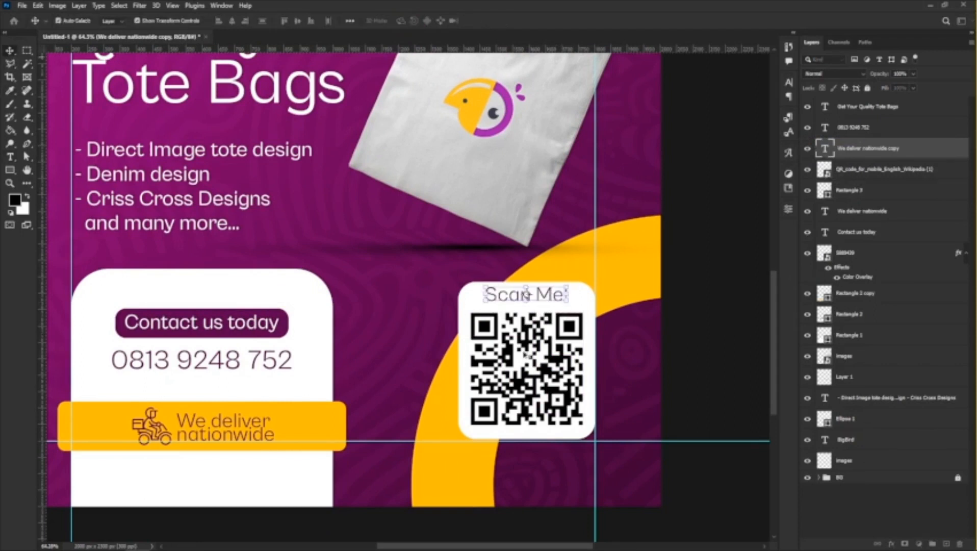
Scale the "Scan Me!" text down to about 75% and center it above the QR code.
{"action": "scroll", "coordinate": [530, 347], "scroll_direction": "up", "scroll_amount": 3}
{"action": "mouse_move", "coordinate": [562, 262]}
{"action": "left_mouse_down"}
{"action": "mouse_move", "coordinate": [589, 250]}
{"action": "mouse_move", "coordinate": [576, 250]}
{"action": "left_mouse_up"}
{"action": "key", "text": "ctrl+t"}
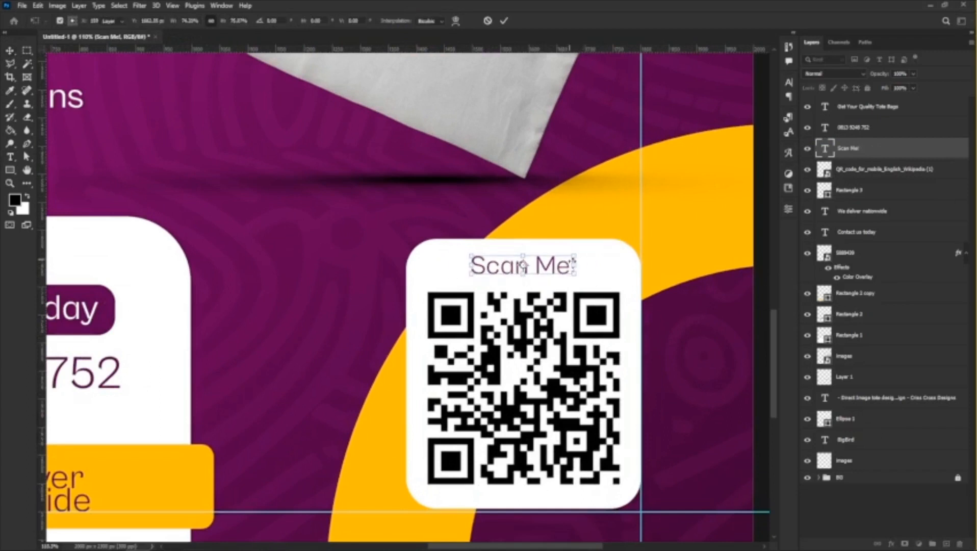
{"action": "scroll", "coordinate": [570, 262], "scroll_direction": "down", "scroll_amount": 3}
{"action": "key", "text": "Return"}
Examine the overall flyer layout and the "Scan Me!" QR code box.
{"action": "scroll", "coordinate": [513, 222], "scroll_direction": "down", "scroll_amount": 5}
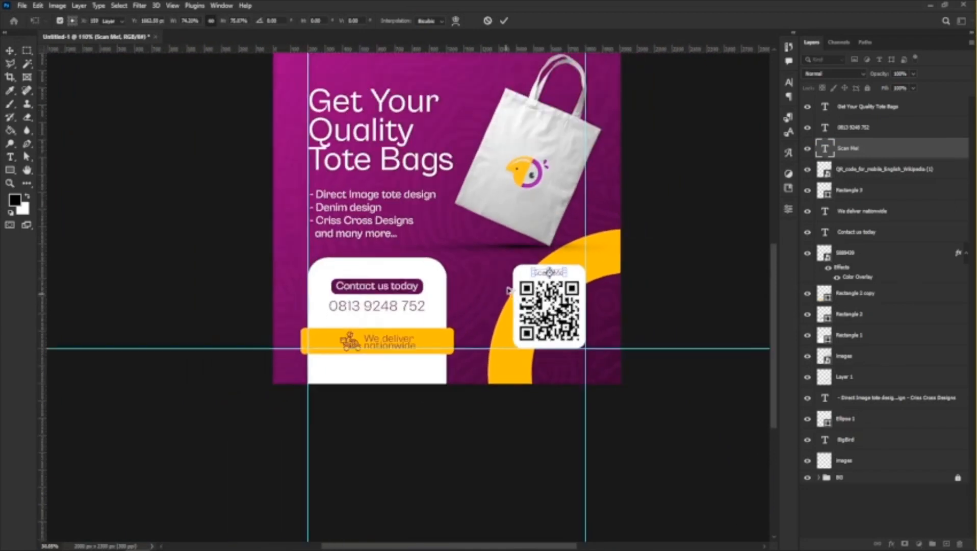
{"action": "scroll", "coordinate": [513, 222], "scroll_direction": "up", "scroll_amount": 3}
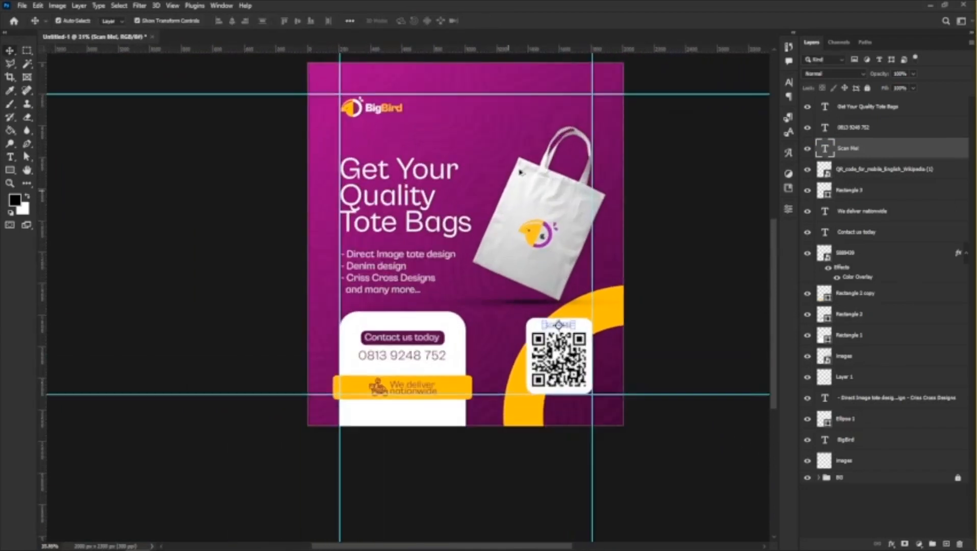
{"action": "scroll", "coordinate": [552, 237], "scroll_direction": "up", "scroll_amount": 2}
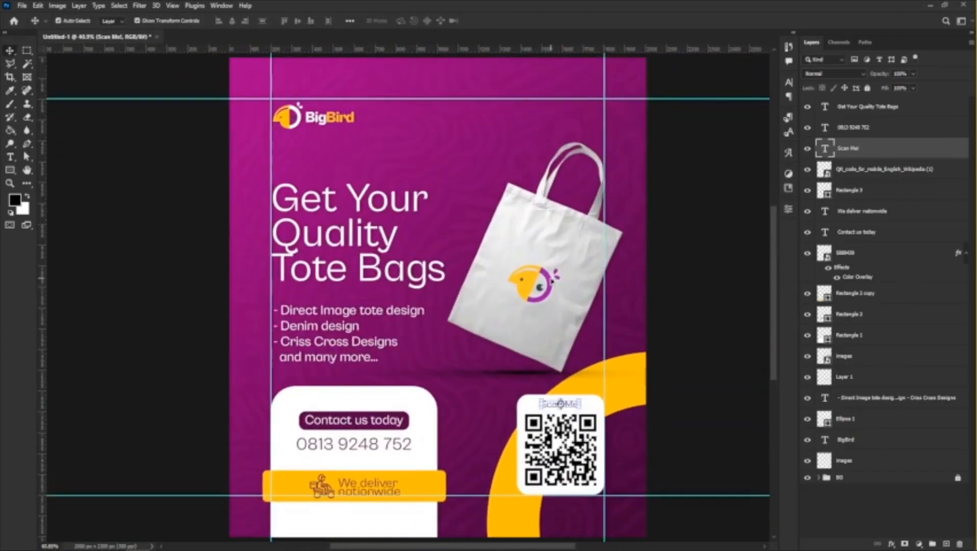
{"action": "scroll", "coordinate": [567, 451], "scroll_direction": "up", "scroll_amount": 2}
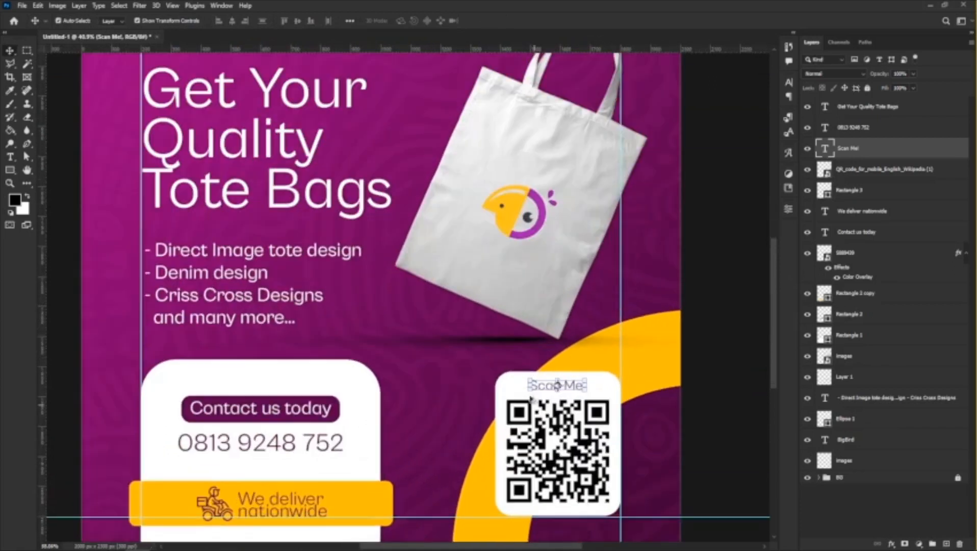
{"action": "left_click", "coordinate": [500, 395]}
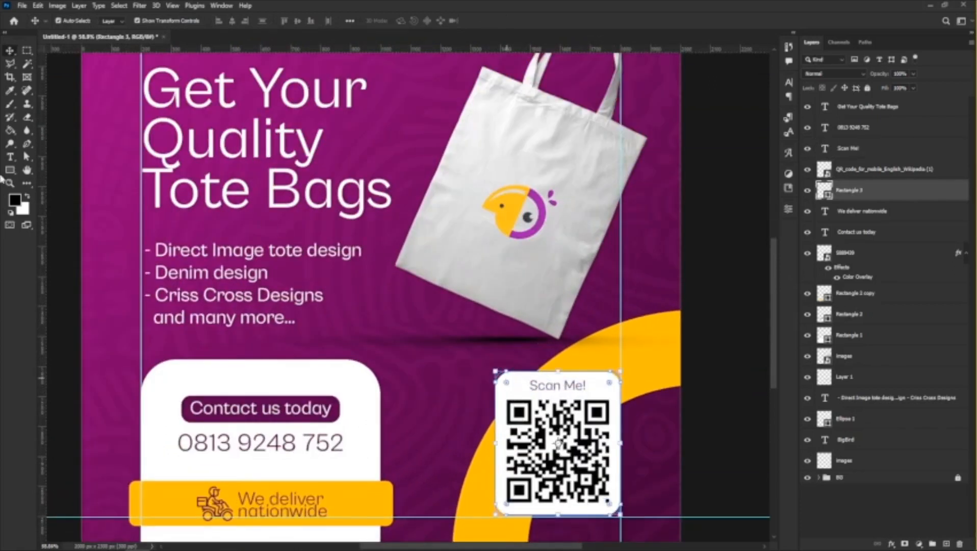
{"action": "scroll", "coordinate": [422, 290], "scroll_direction": "down", "scroll_amount": 4}
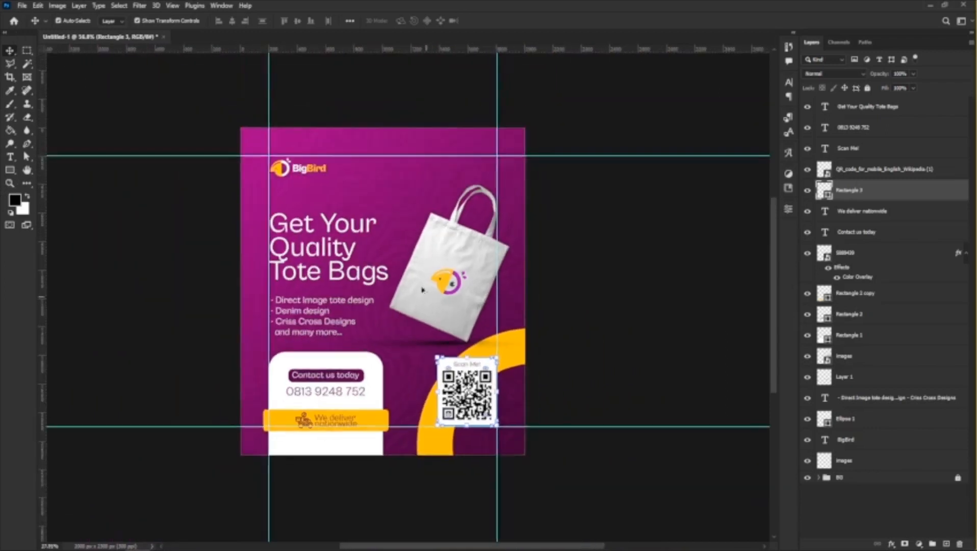
{"action": "scroll", "coordinate": [422, 290], "scroll_direction": "up", "scroll_amount": 2}
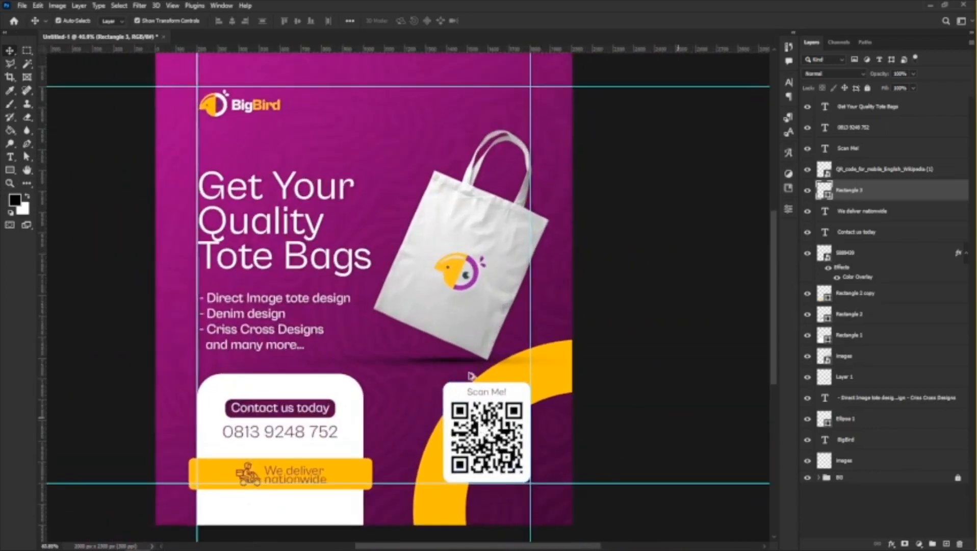
{"action": "left_click", "coordinate": [471, 376]}
{"action": "left_click", "coordinate": [494, 396]}
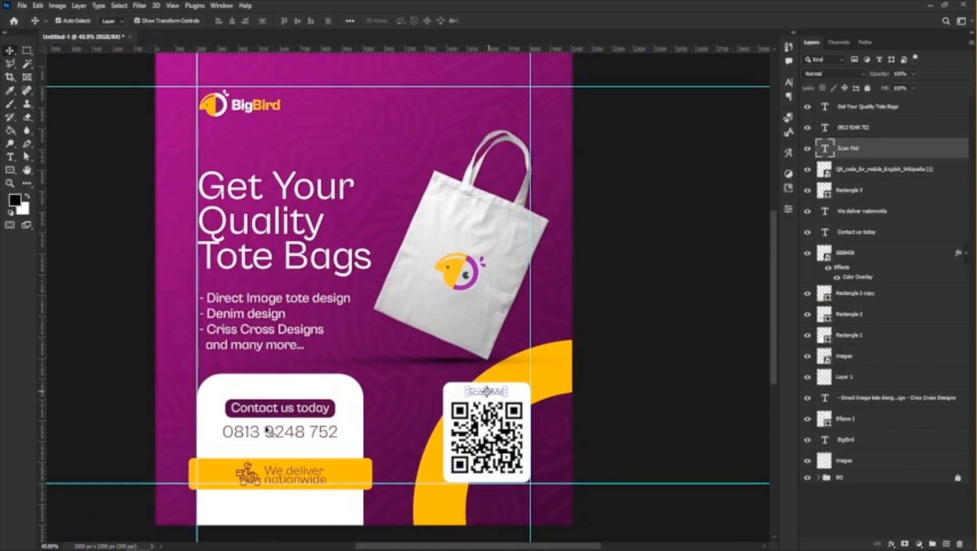
Add a Drop Shadow effect to the yellow "We deliver nationwide" banner with its distance at 26 px.
{"action": "left_click", "coordinate": [357, 472]}
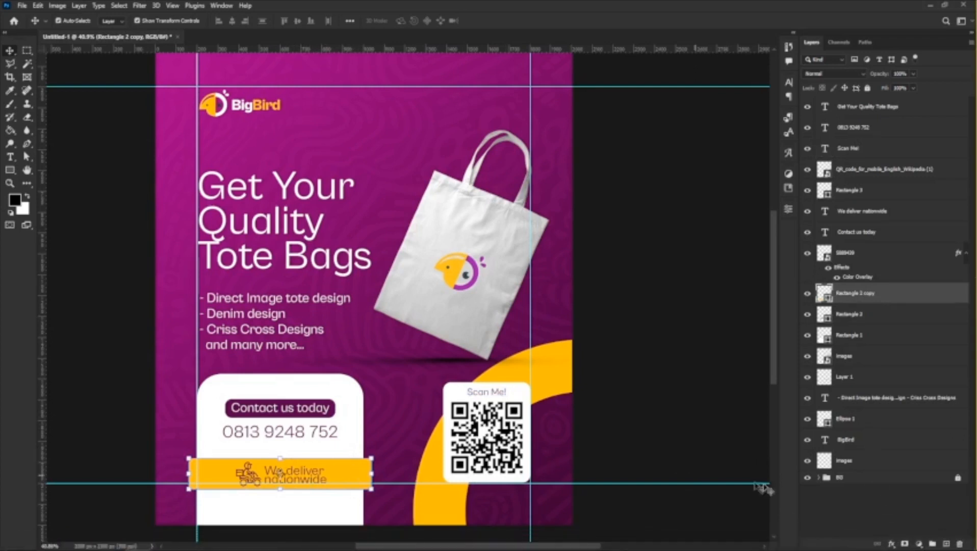
{"action": "left_click", "coordinate": [896, 546]}
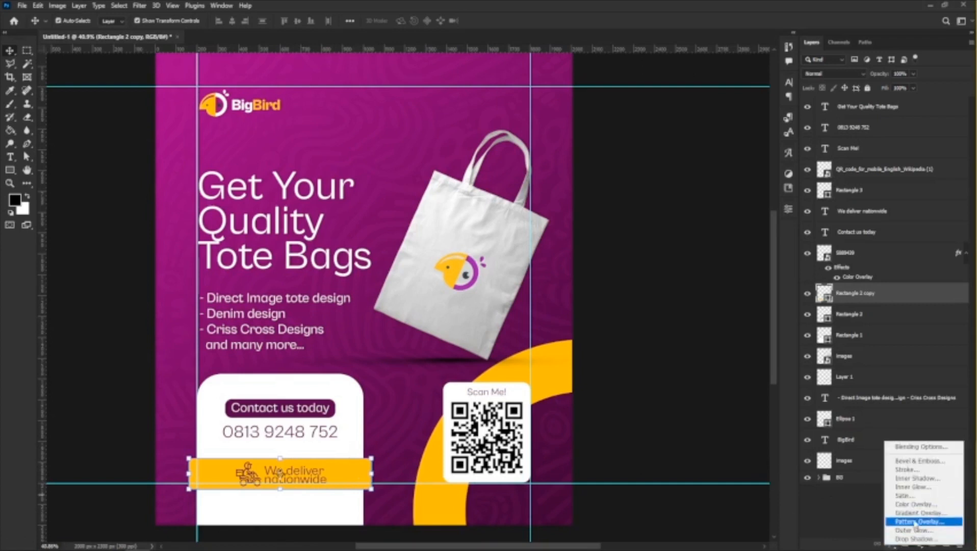
{"action": "left_click", "coordinate": [905, 540]}
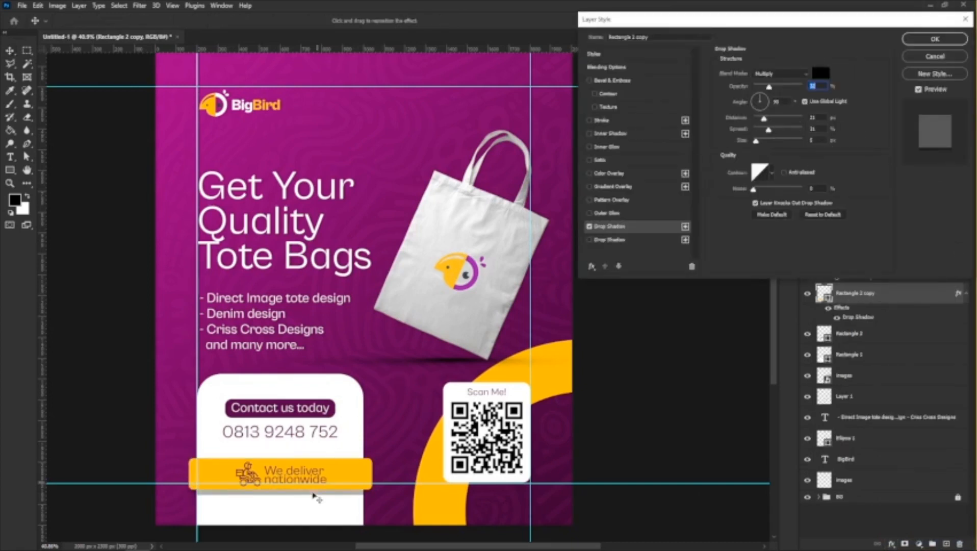
{"action": "mouse_move", "coordinate": [325, 494]}
{"action": "left_mouse_down"}
{"action": "mouse_move", "coordinate": [562, 218]}
{"action": "mouse_move", "coordinate": [366, 387]}
{"action": "mouse_move", "coordinate": [273, 496]}
{"action": "mouse_move", "coordinate": [323, 503]}
{"action": "mouse_move", "coordinate": [331, 493]}
{"action": "mouse_move", "coordinate": [320, 495]}
{"action": "left_mouse_up"}
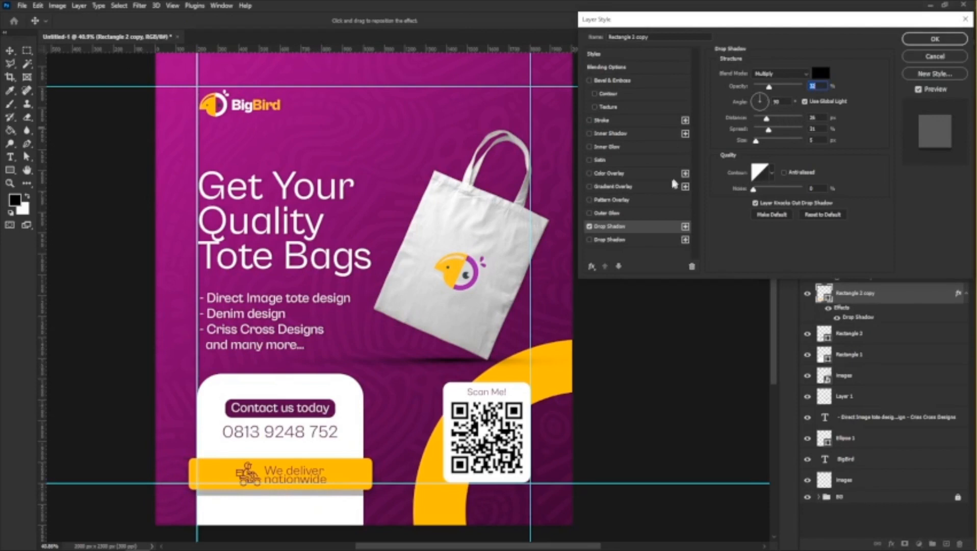
{"action": "left_click", "coordinate": [934, 39]}
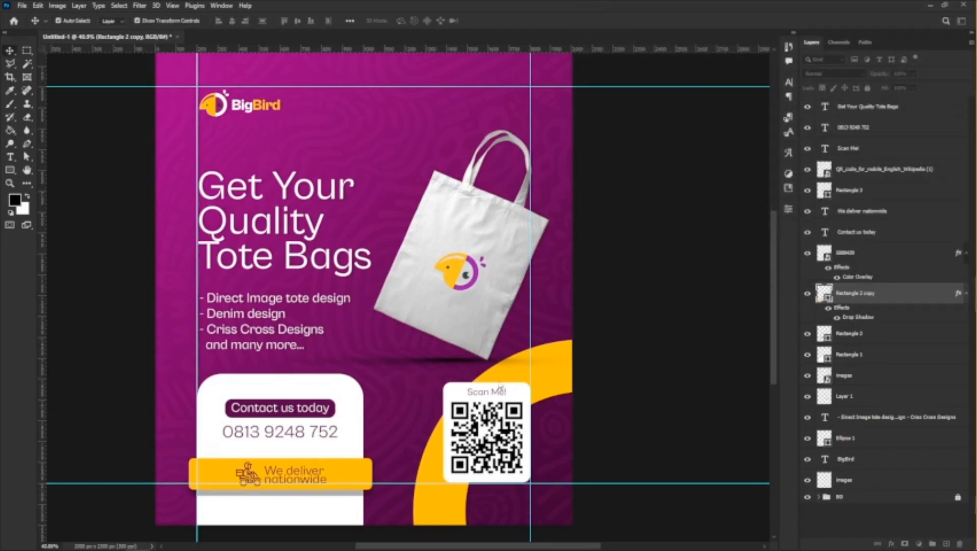
Add a Drop Shadow effect to the white contact panel and leave its Outer Glow off.
{"action": "left_click", "coordinate": [357, 401]}
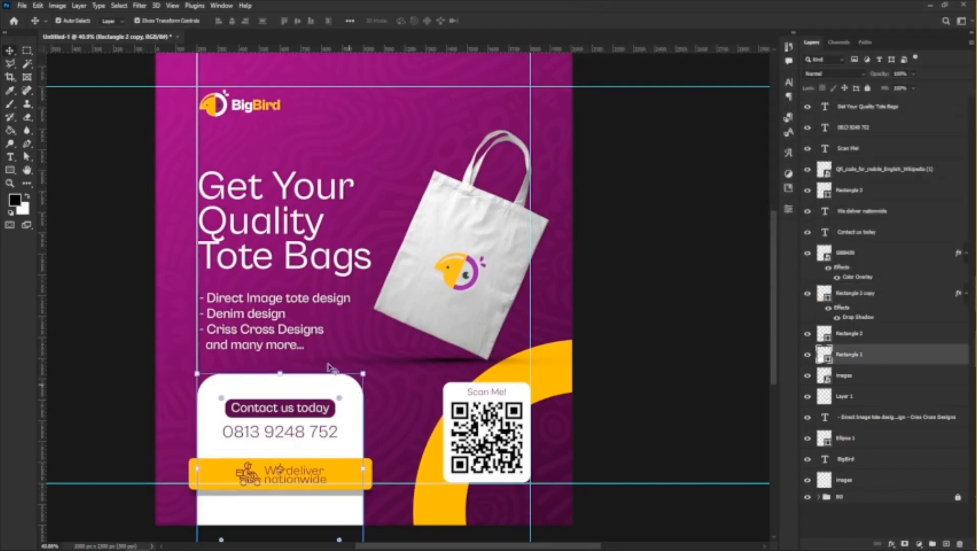
{"action": "left_click", "coordinate": [893, 545]}
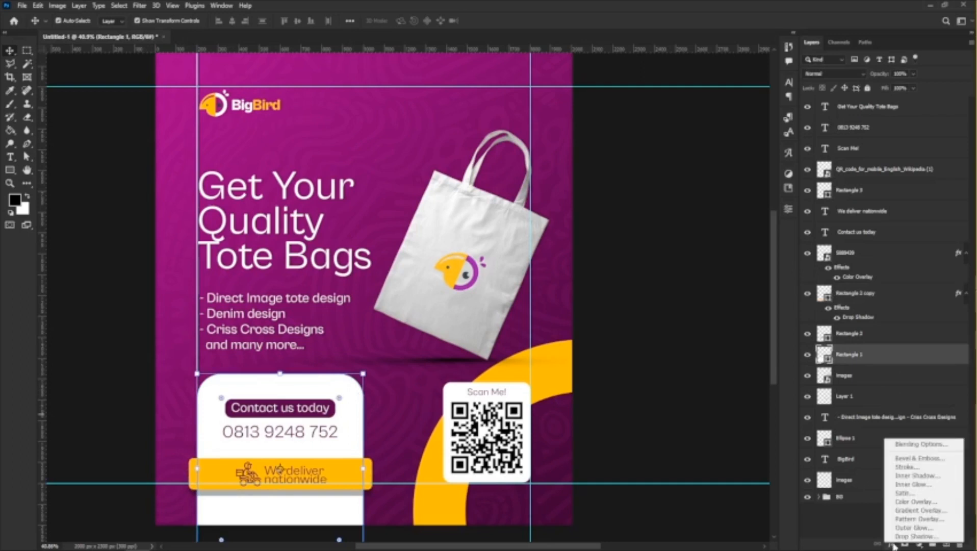
{"action": "left_click", "coordinate": [907, 531]}
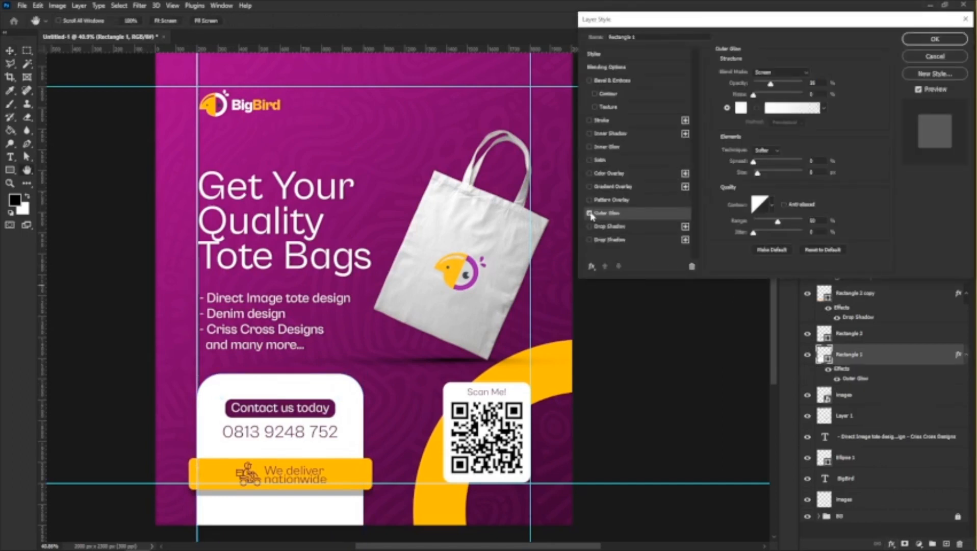
{"action": "left_click", "coordinate": [591, 213]}
{"action": "left_click", "coordinate": [590, 227]}
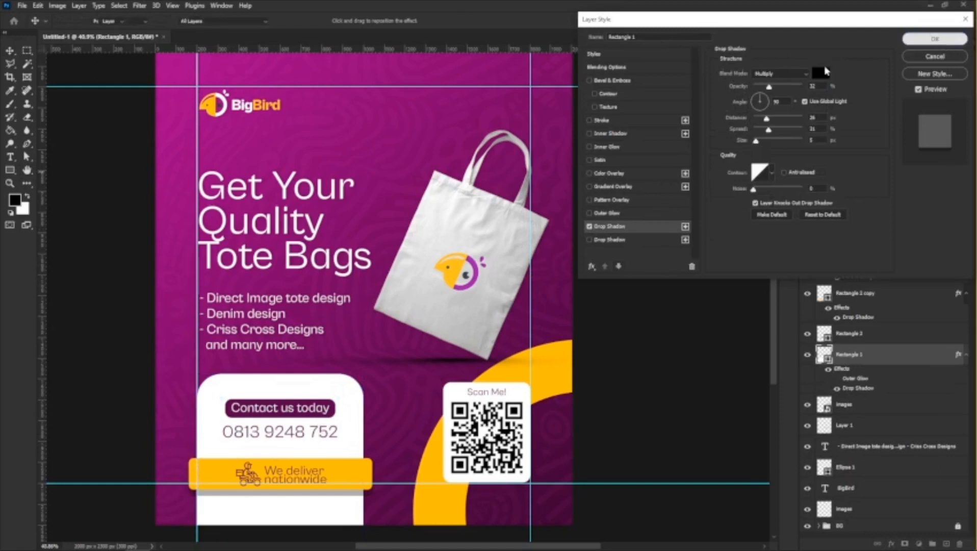
{"action": "left_click", "coordinate": [935, 39]}
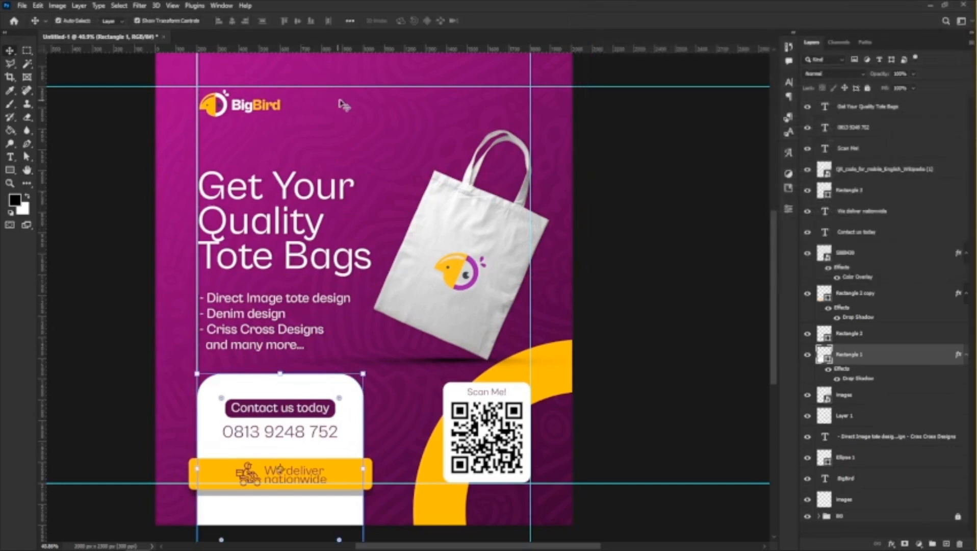
Hide the guides and examine the overall flyer layout with nothing selected.
{"action": "scroll", "coordinate": [421, 244], "scroll_direction": "down", "scroll_amount": 4}
{"action": "scroll", "coordinate": [435, 229], "scroll_direction": "up", "scroll_amount": 2}
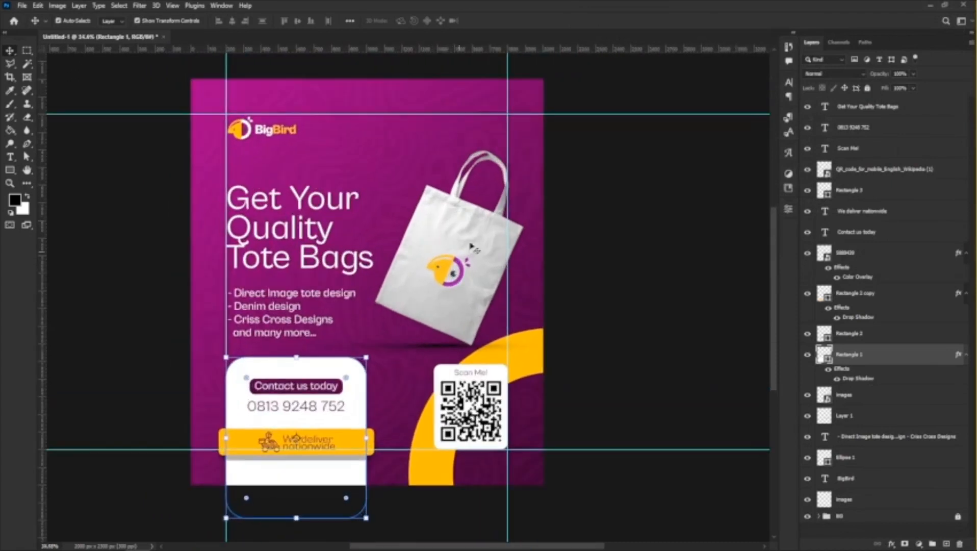
{"action": "left_click", "coordinate": [680, 216]}
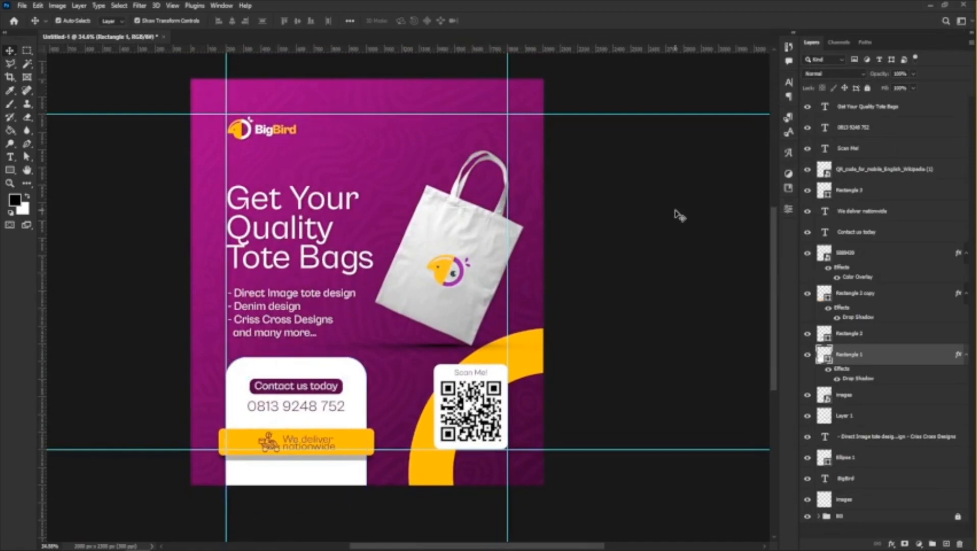
{"action": "key", "text": "ctrl+;"}
{"action": "scroll", "coordinate": [235, 241], "scroll_direction": "up", "scroll_amount": 3}
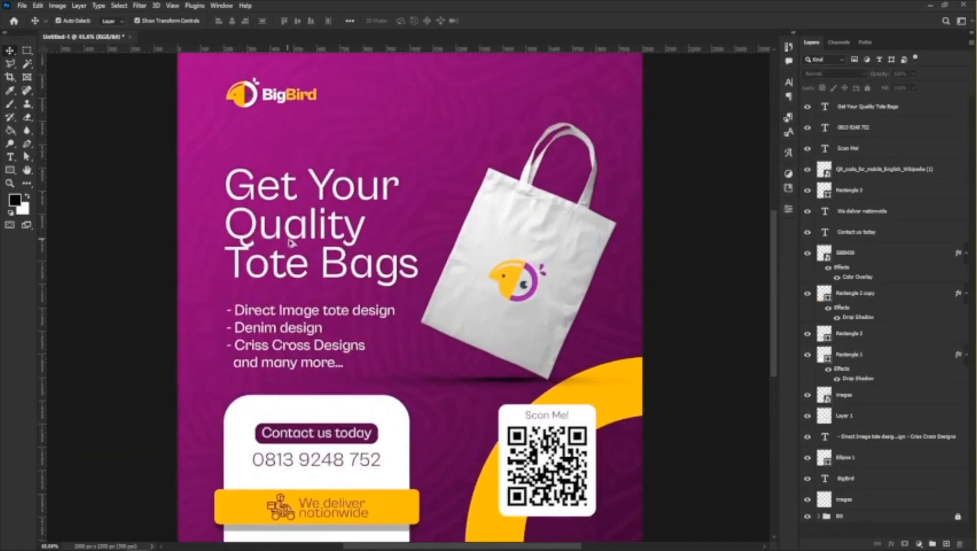
{"action": "scroll", "coordinate": [294, 244], "scroll_direction": "down", "scroll_amount": 4}
{"action": "scroll", "coordinate": [322, 232], "scroll_direction": "up", "scroll_amount": 1}
{"action": "scroll", "coordinate": [430, 322], "scroll_direction": "down", "scroll_amount": 2}
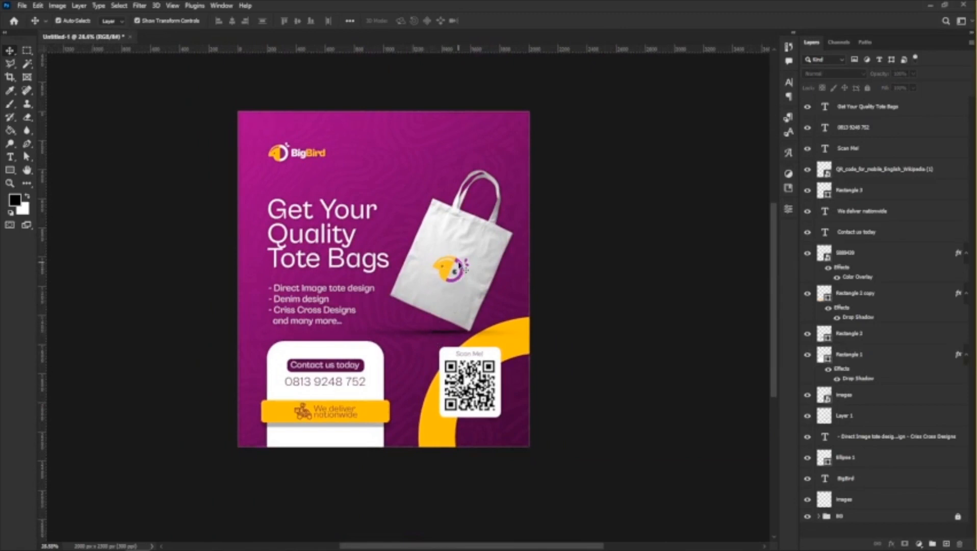
Try moving the tote bag mockup higher above its shadow, and undo the move.
{"action": "left_click_drag", "start_coordinate": [460, 263], "coordinate": [460, 248]}
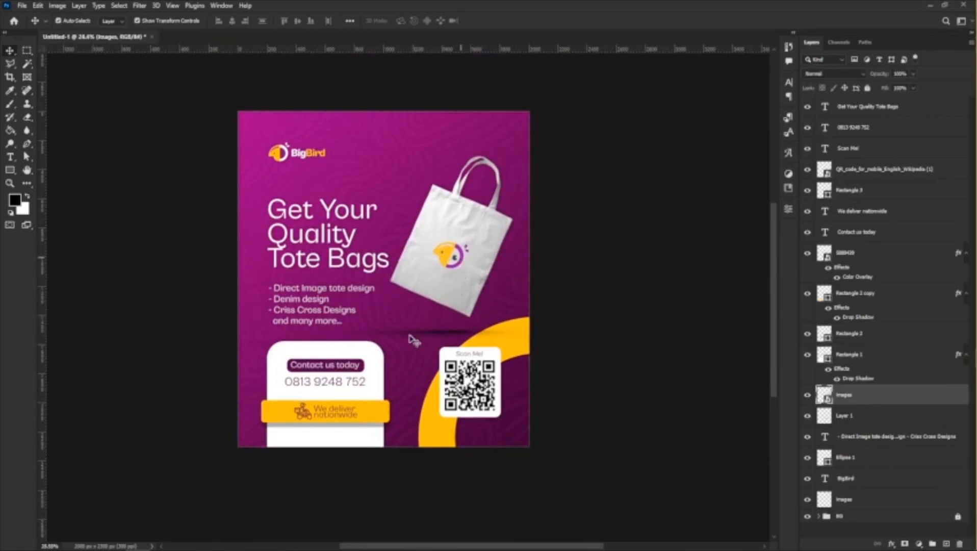
{"action": "key", "text": "ctrl+z"}
{"action": "key", "text": "ctrl+shift+z"}
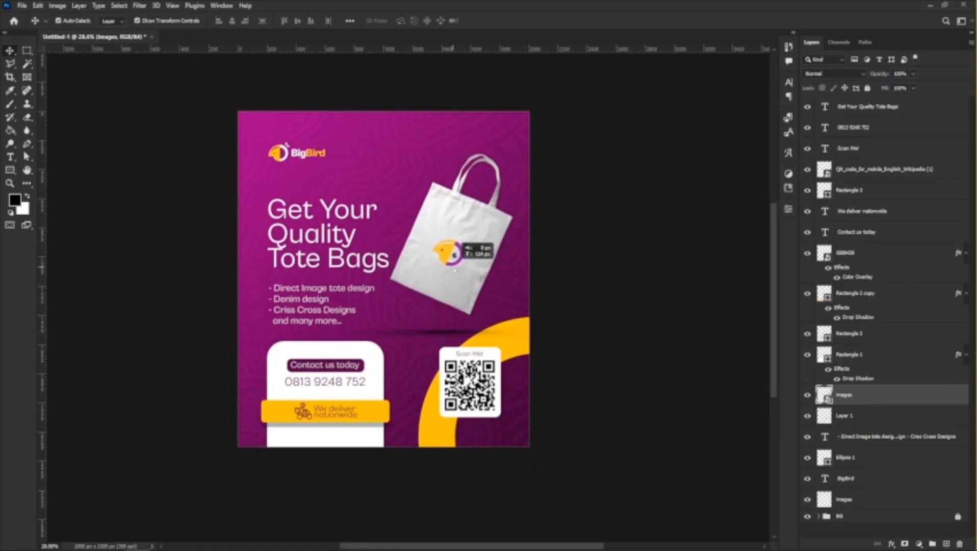
{"action": "key", "text": "ctrl+z"}
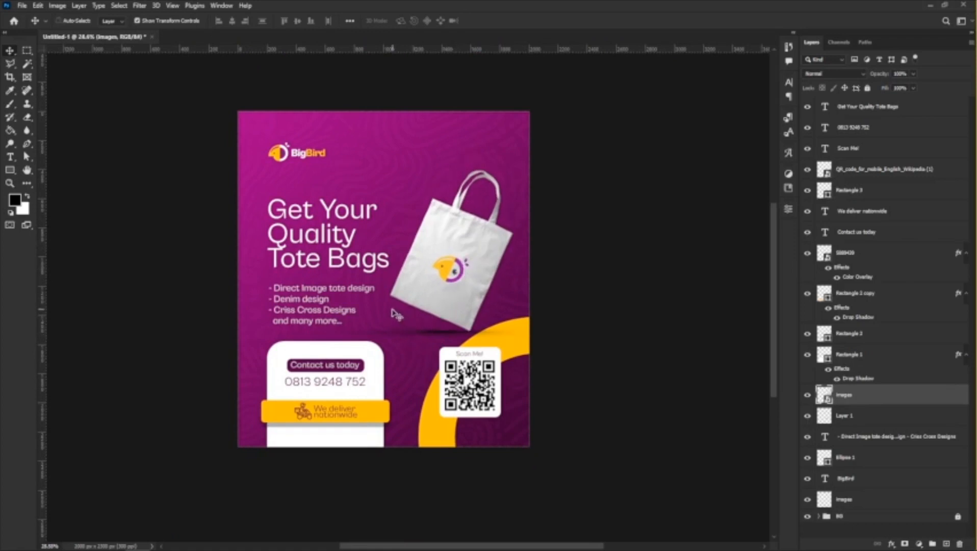
Show the guides and duplicate the tote bag mockup into the flyer's top-right corner, enlarging the copy to about 159%.
{"action": "key", "text": "ctrl+h"}
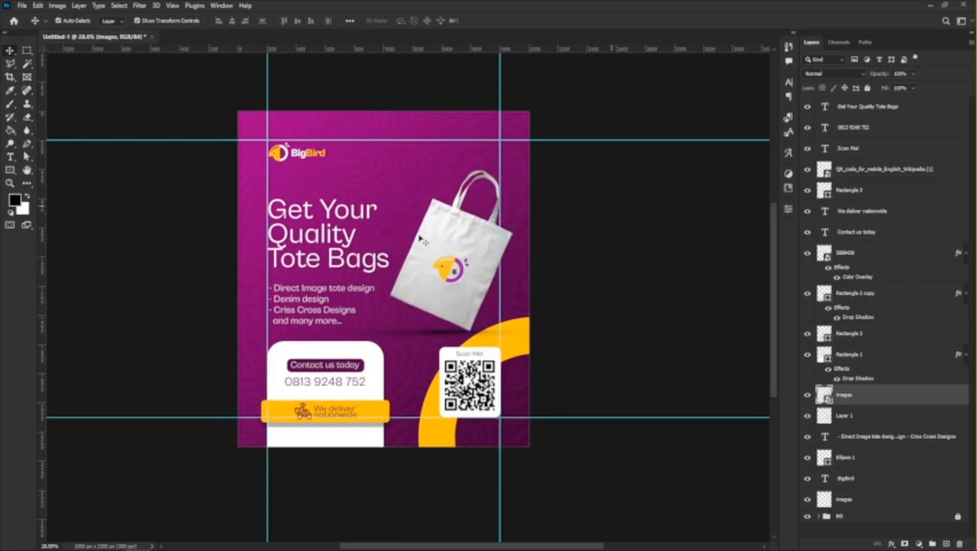
{"action": "left_click", "coordinate": [449, 235]}
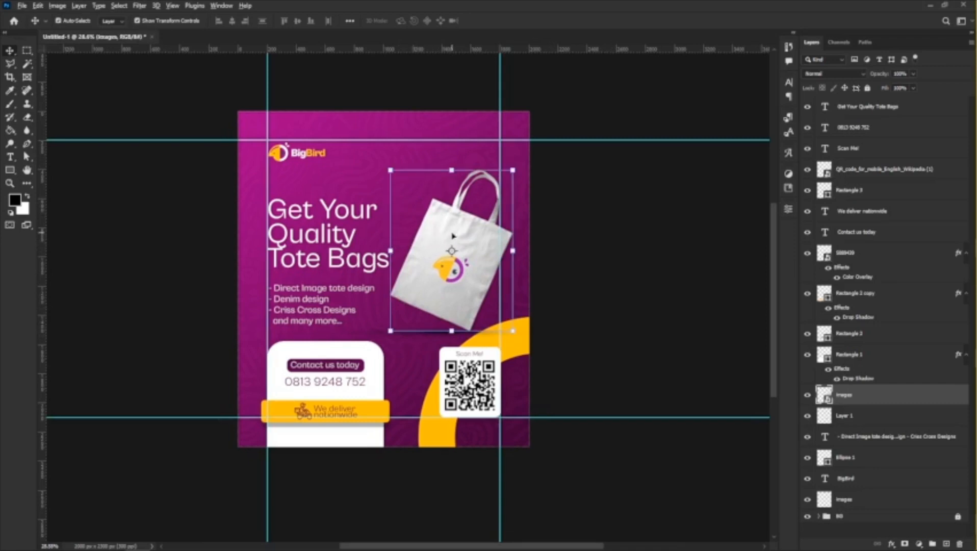
{"action": "left_click_drag", "start_coordinate": [461, 246], "coordinate": [528, 88]}
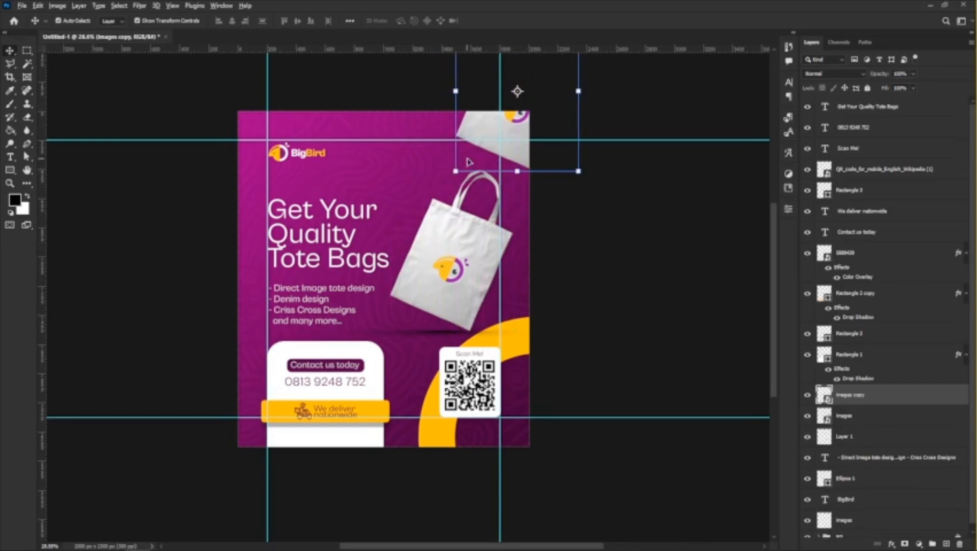
{"action": "left_click", "coordinate": [452, 177]}
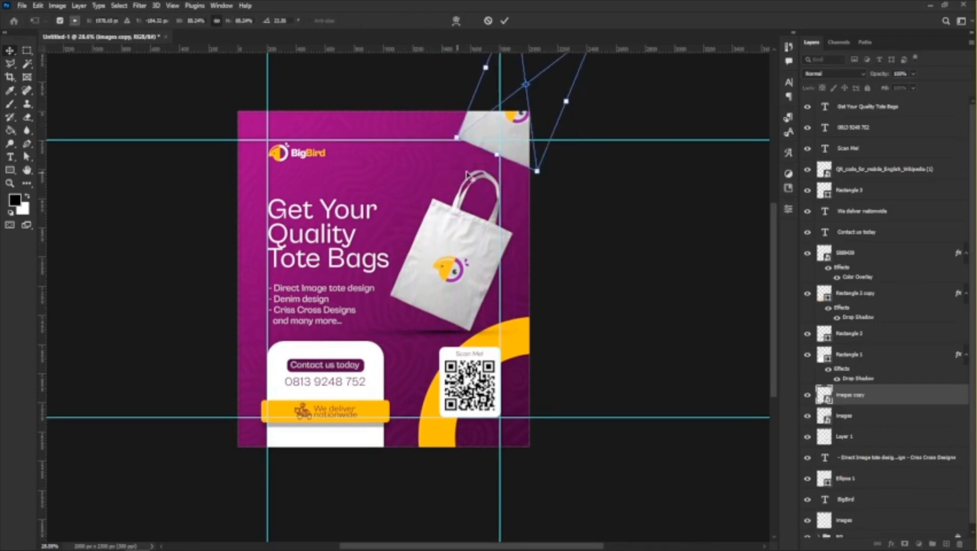
{"action": "left_click_drag", "start_coordinate": [537, 169], "coordinate": [582, 238]}
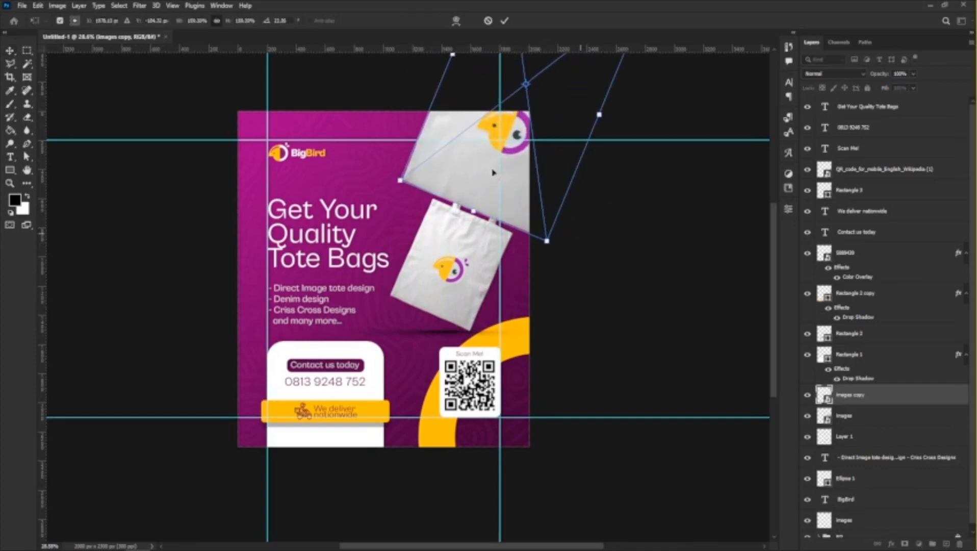
{"action": "key", "text": "Return"}
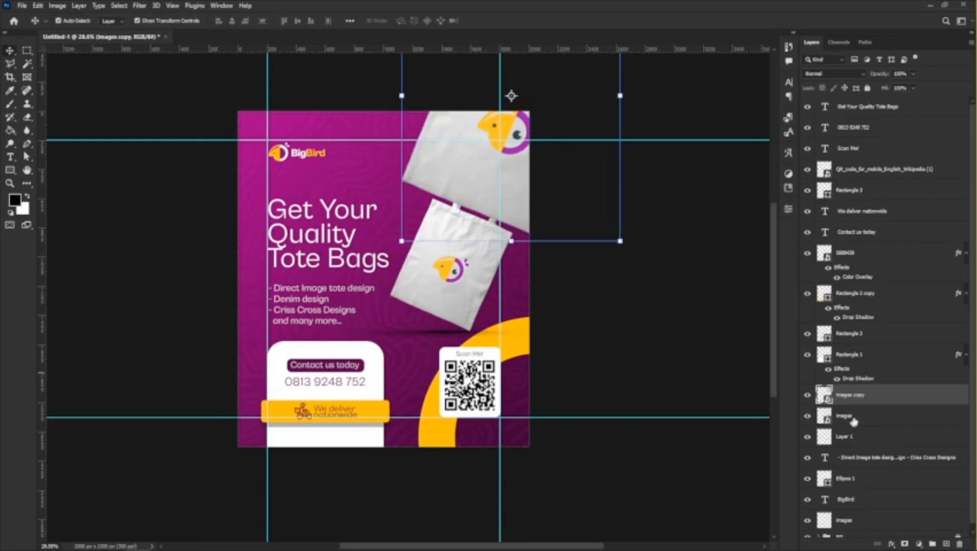
Move the bag copy's layer below the BigBird text layer and apply a Motion Blur with angle 0 and distance about 218 pixels.
{"action": "left_click_drag", "start_coordinate": [882, 398], "coordinate": [896, 496]}
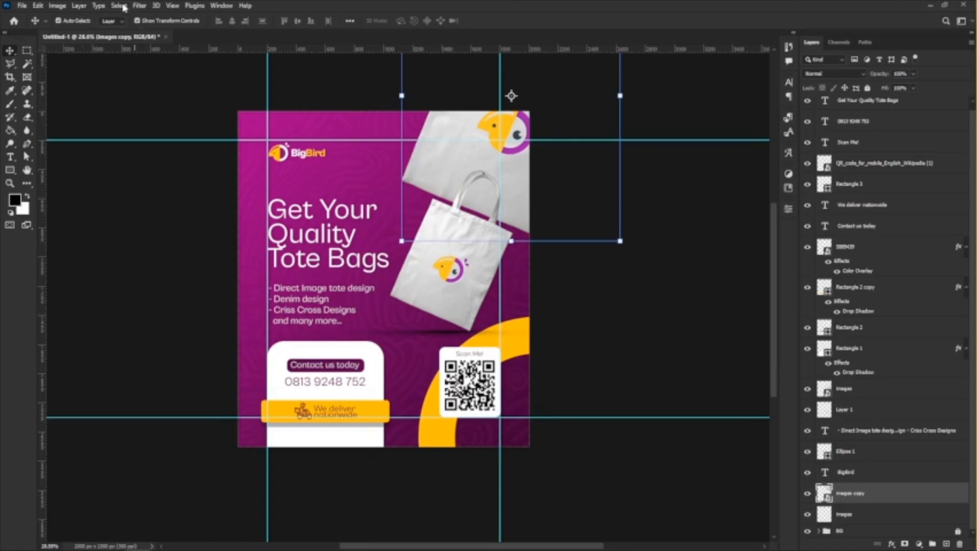
{"action": "left_click", "coordinate": [139, 8]}
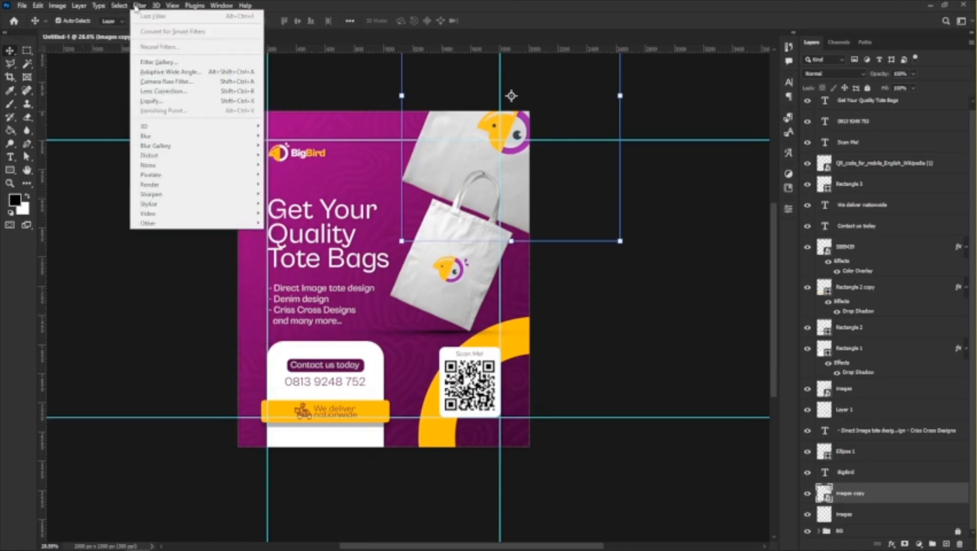
{"action": "mouse_move", "coordinate": [192, 136]}
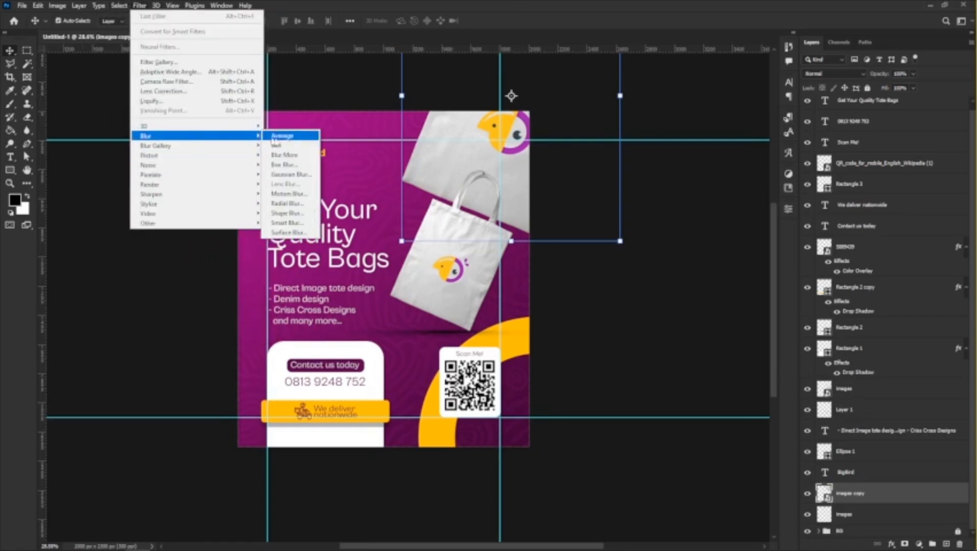
{"action": "left_click", "coordinate": [286, 194]}
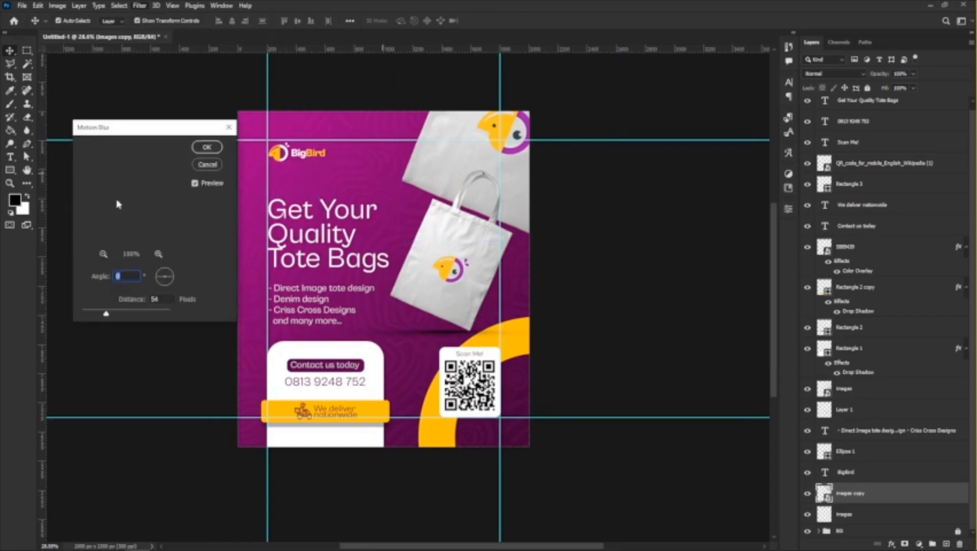
{"action": "mouse_move", "coordinate": [121, 318]}
{"action": "left_mouse_down"}
{"action": "mouse_move", "coordinate": [153, 315]}
{"action": "mouse_move", "coordinate": [136, 315]}
{"action": "left_mouse_up"}
{"action": "left_click", "coordinate": [162, 317]}
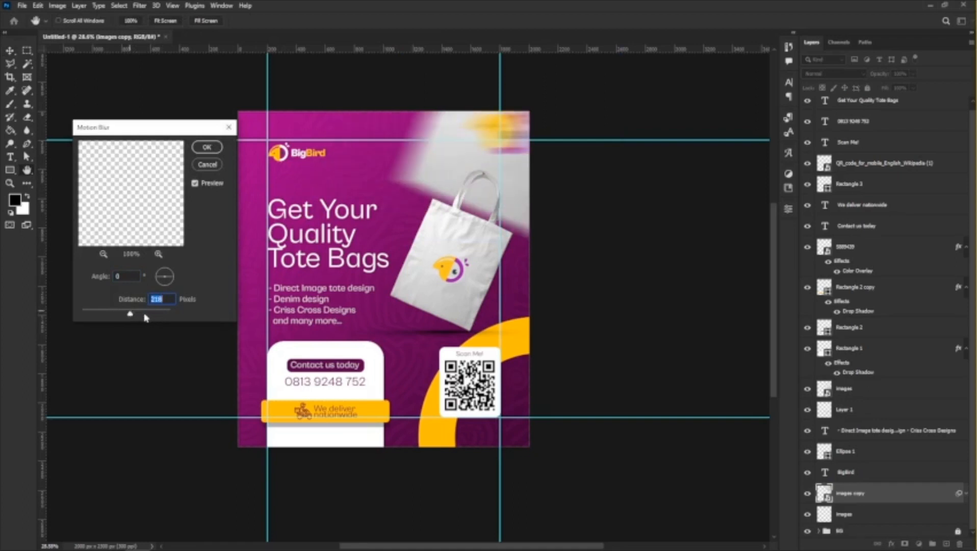
{"action": "key", "text": "Return"}
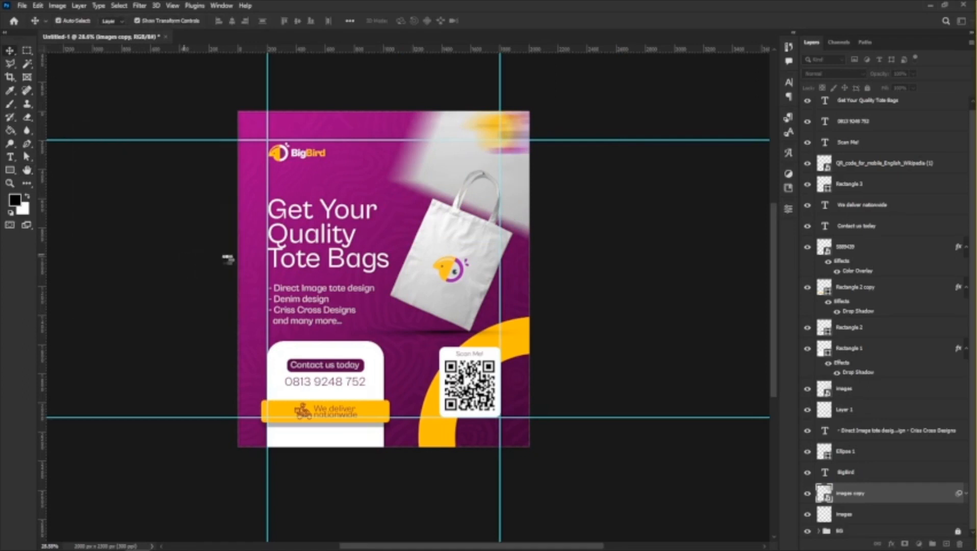
Position the blurred bag copy so only its lower corner peeks into the flyer's top-right corner.
{"action": "left_click_drag", "start_coordinate": [508, 96], "coordinate": [492, 140]}
{"action": "left_click", "coordinate": [624, 294]}
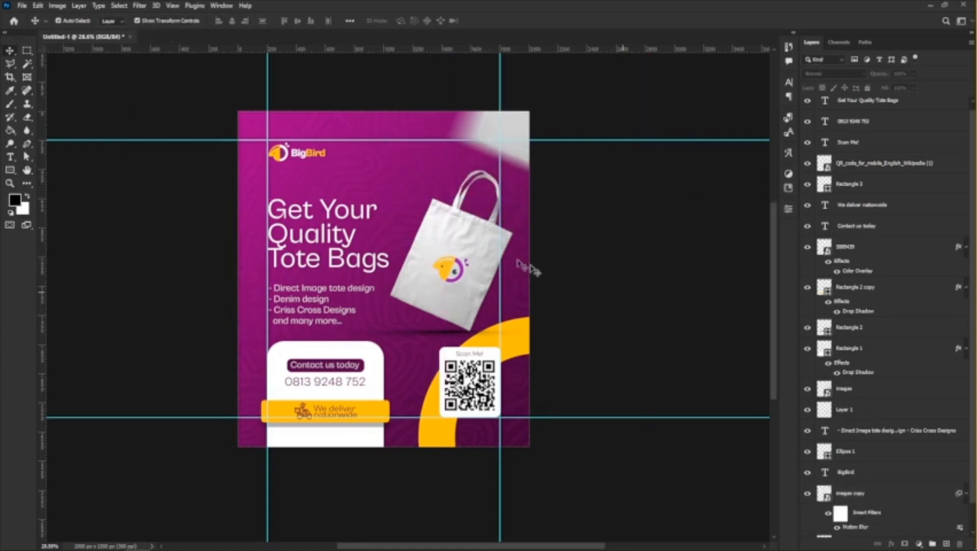
{"action": "scroll", "coordinate": [387, 265], "scroll_direction": "down", "scroll_amount": 1}
{"action": "scroll", "coordinate": [385, 264], "scroll_direction": "up", "scroll_amount": 6}
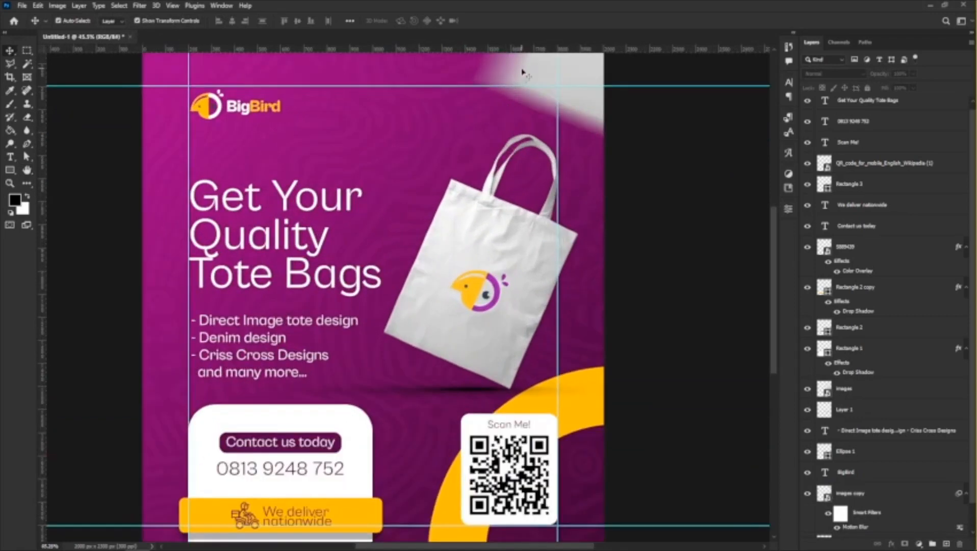
{"action": "scroll", "coordinate": [523, 92], "scroll_direction": "down", "scroll_amount": 3}
{"action": "left_click_drag", "start_coordinate": [524, 118], "coordinate": [530, 136]}
{"action": "left_click", "coordinate": [693, 280]}
{"action": "scroll", "coordinate": [529, 313], "scroll_direction": "down", "scroll_amount": 3}
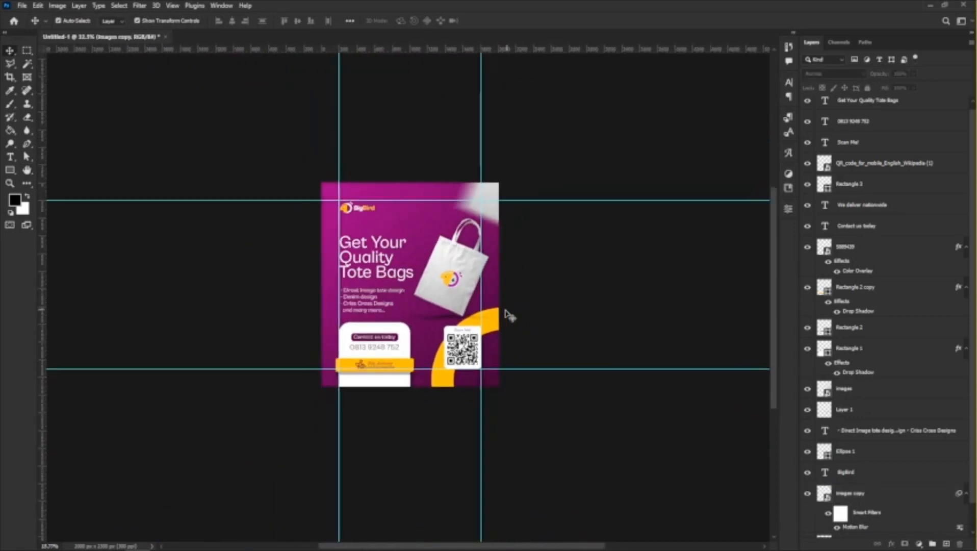
{"action": "scroll", "coordinate": [488, 323], "scroll_direction": "up", "scroll_amount": 5}
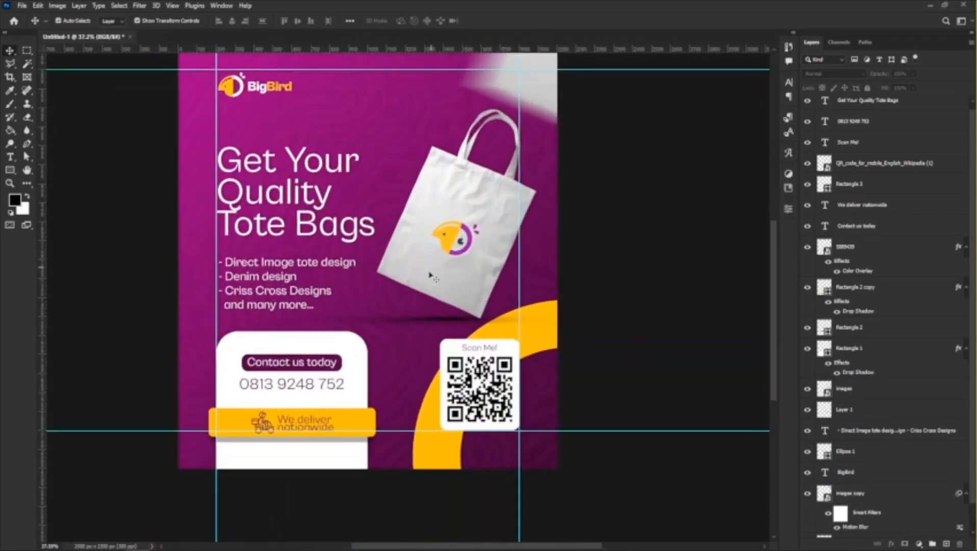
{"action": "scroll", "coordinate": [433, 277], "scroll_direction": "up", "scroll_amount": 3}
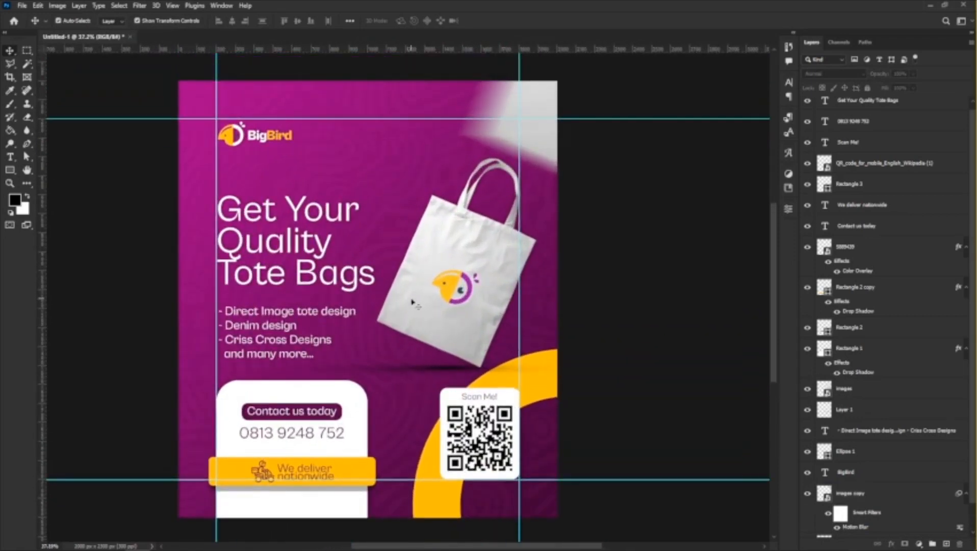